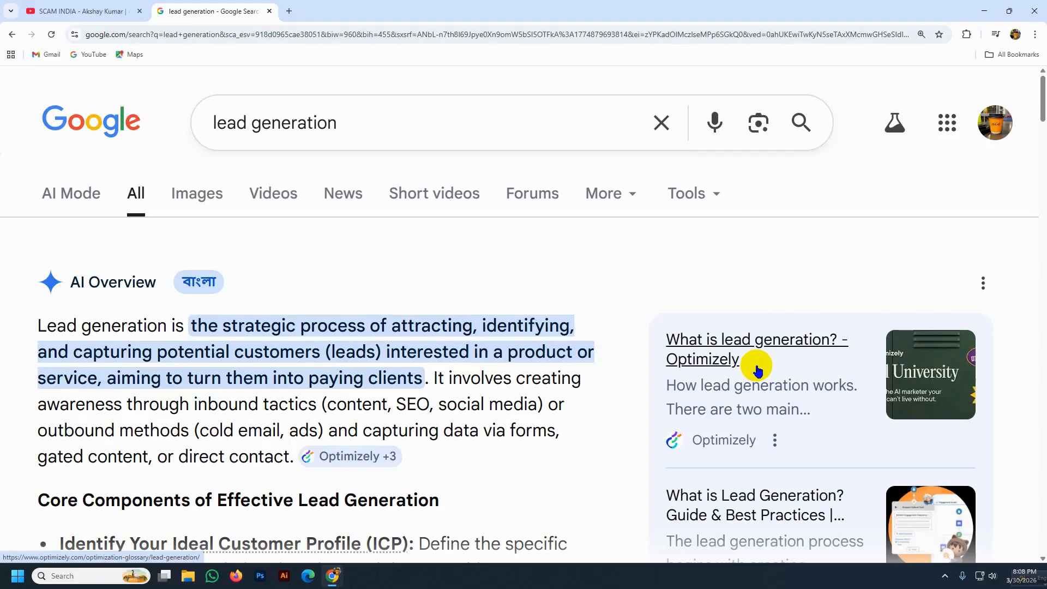
# - Search Google for 'kit' in a new browser tab
pyautogui.click(291, 12)
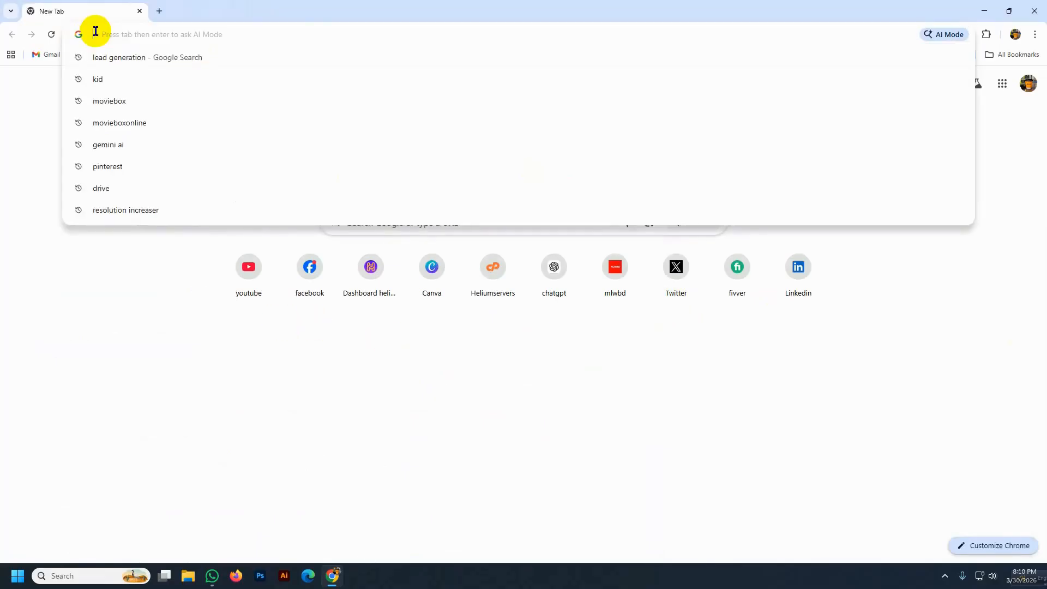
pyautogui.write('kit')
pyautogui.press('Return')
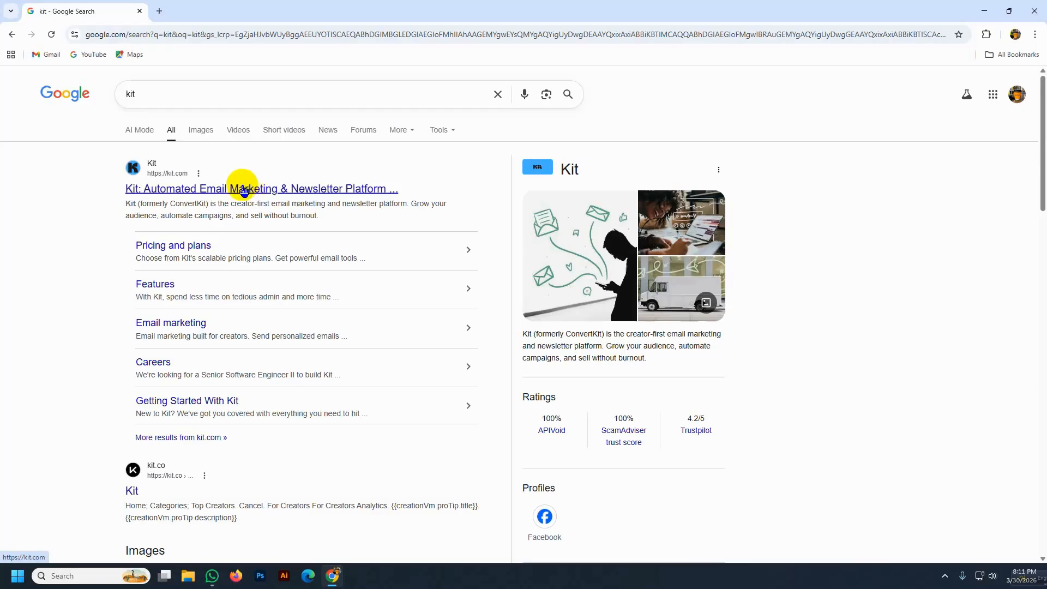
# - Open kit.com from the results and switch to its Create account form
pyautogui.click(214, 191)
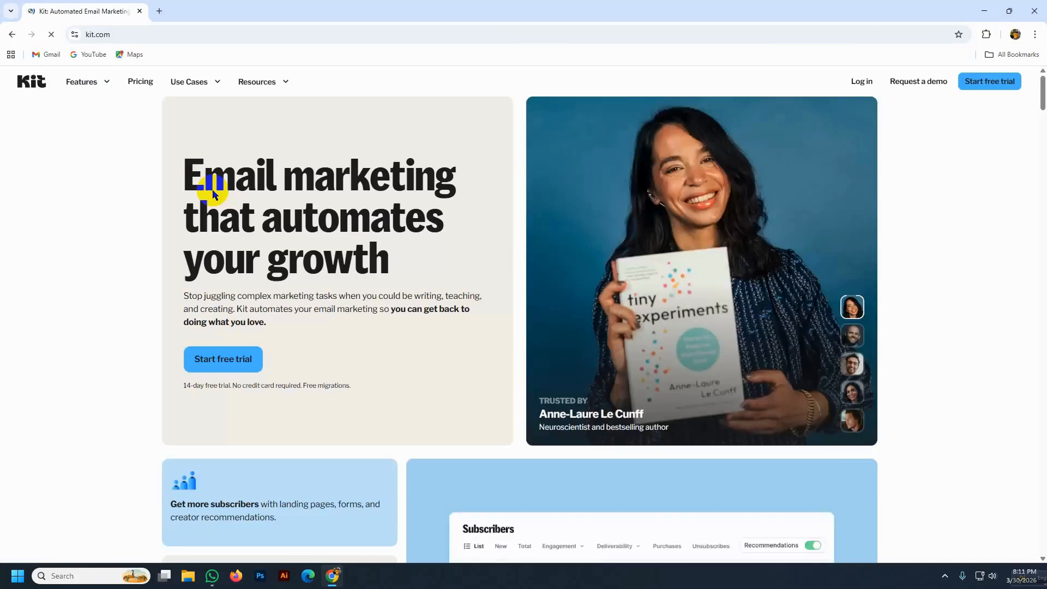
pyautogui.click(862, 82)
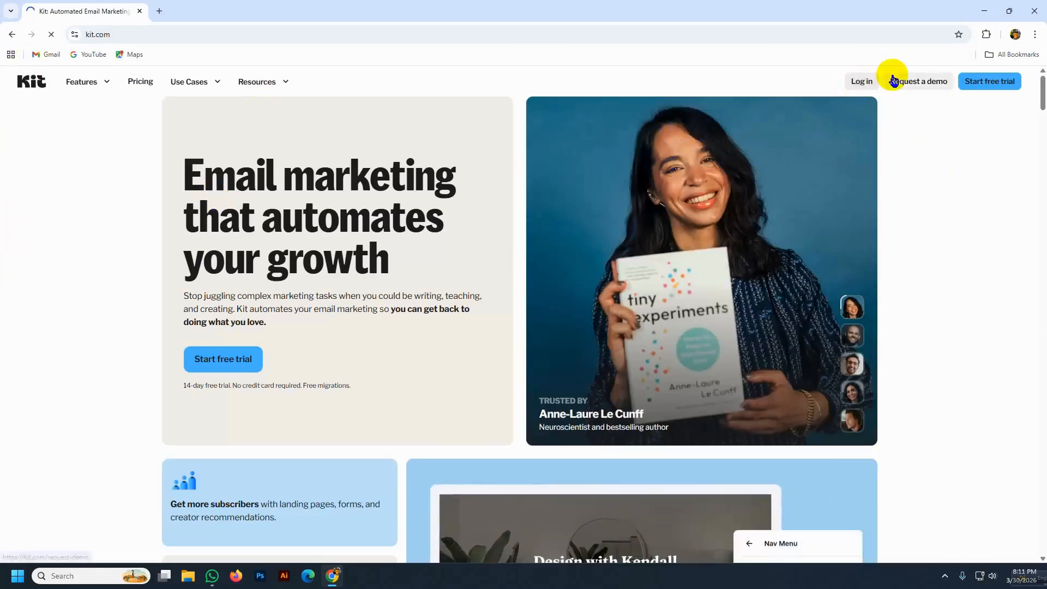
pyautogui.click(861, 81)
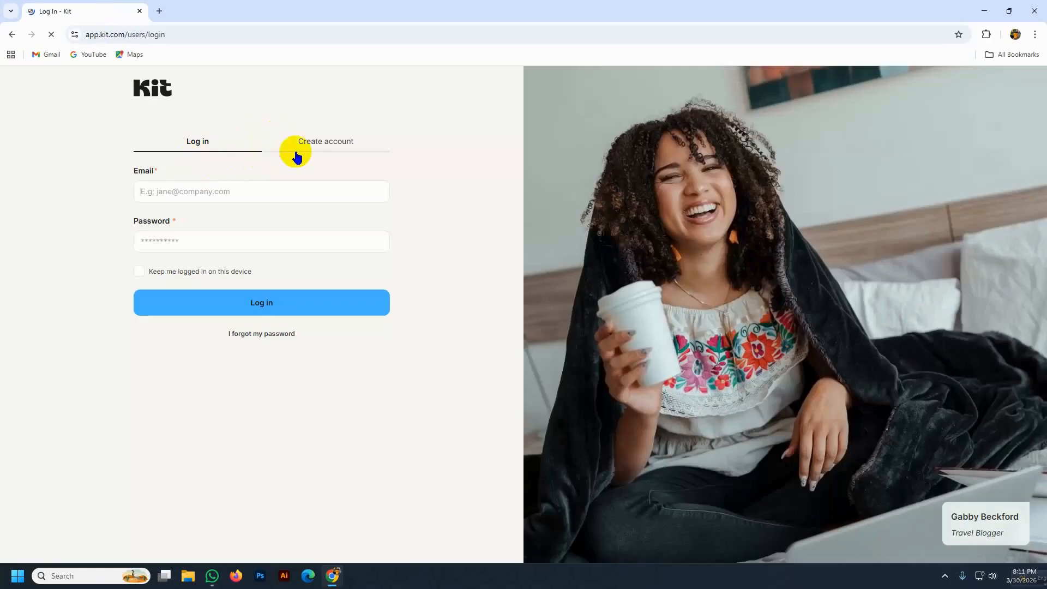
pyautogui.click(324, 144)
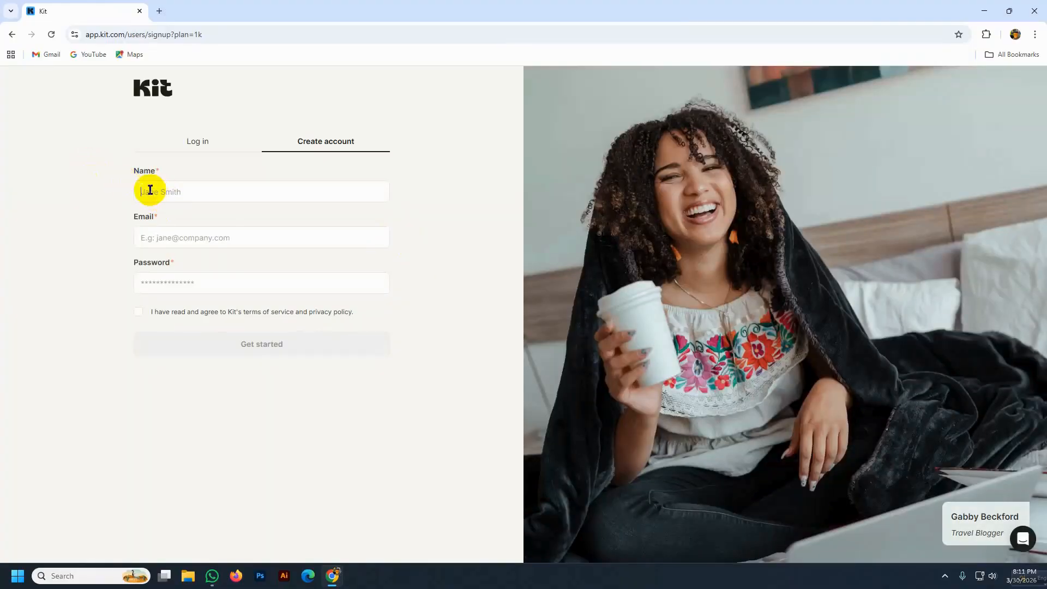
# - Enter the account holder's full name in the Name field, then start a blank new tab
pyautogui.click(148, 192)
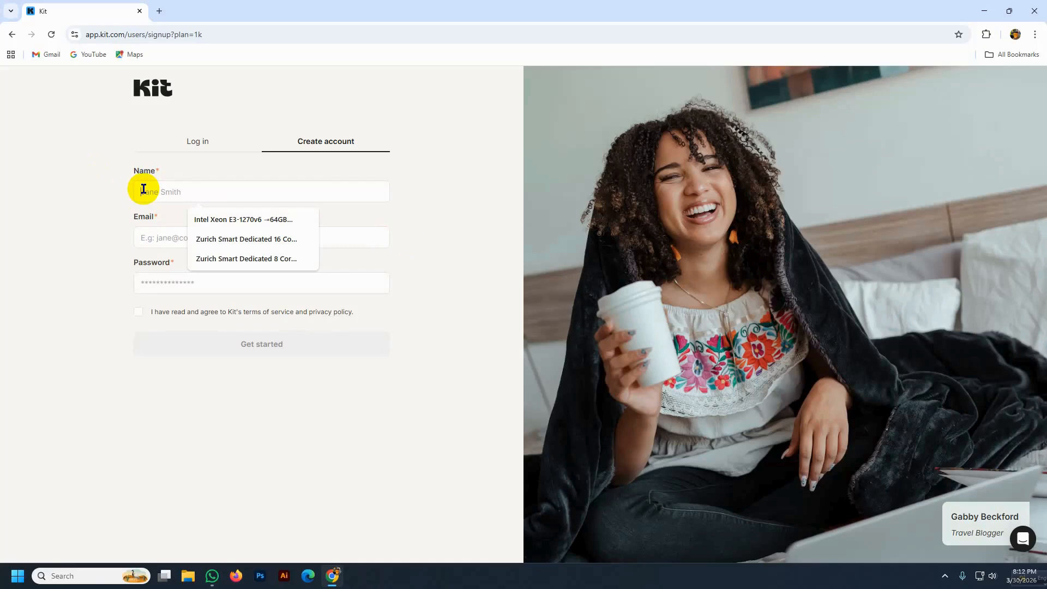
pyautogui.write('M')
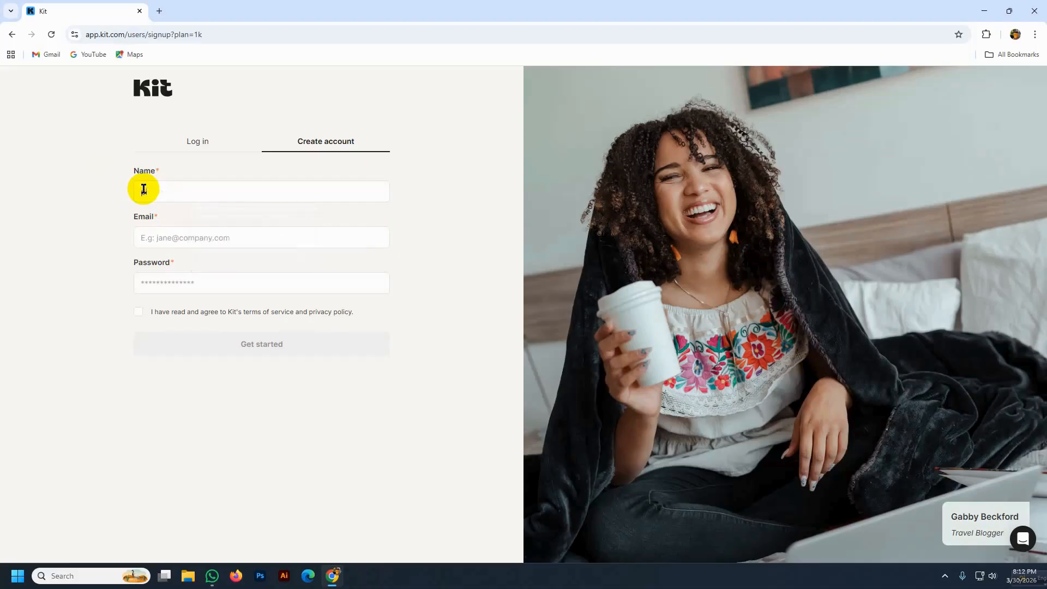
pyautogui.press('BackSpace')
pyautogui.click(164, 237)
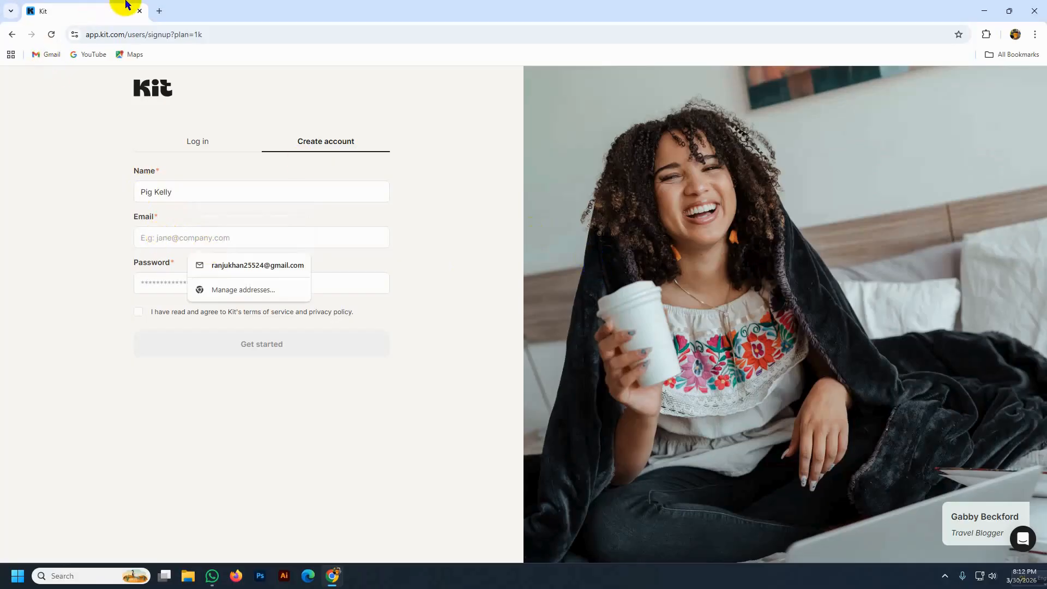
pyautogui.click(159, 10)
pyautogui.click(106, 34)
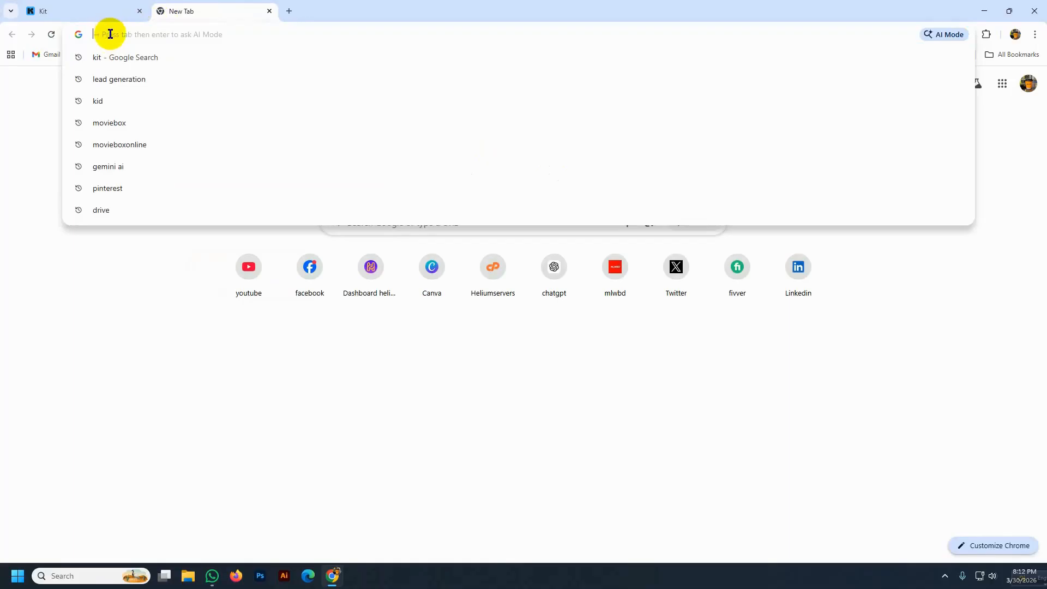
# - Copy a disposable address from temp-mail.org, found via a 'tempmail' search, then return to Kit
pyautogui.write('te')
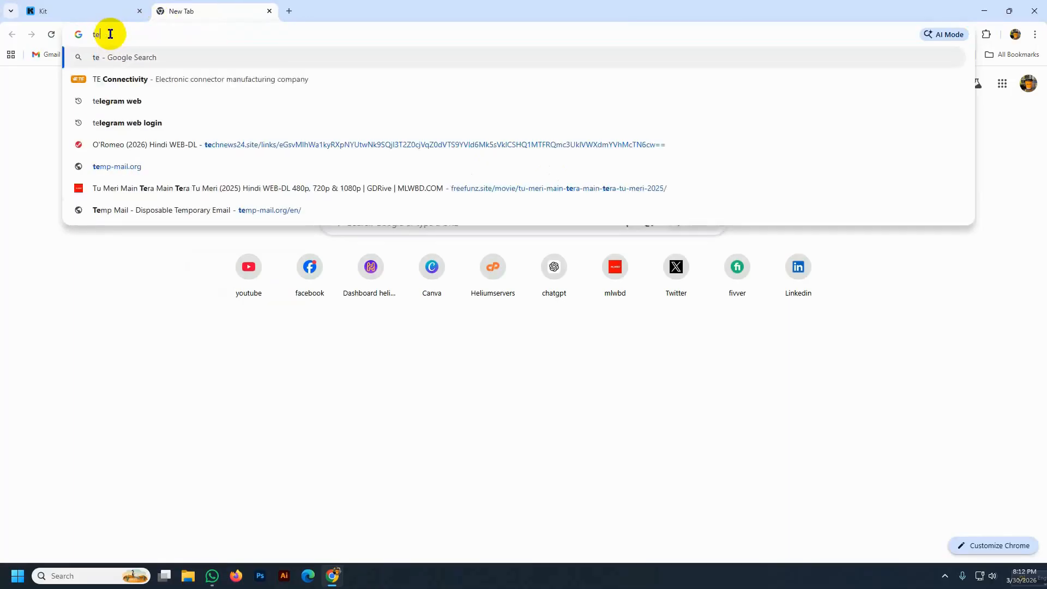
pyautogui.write('mpmail')
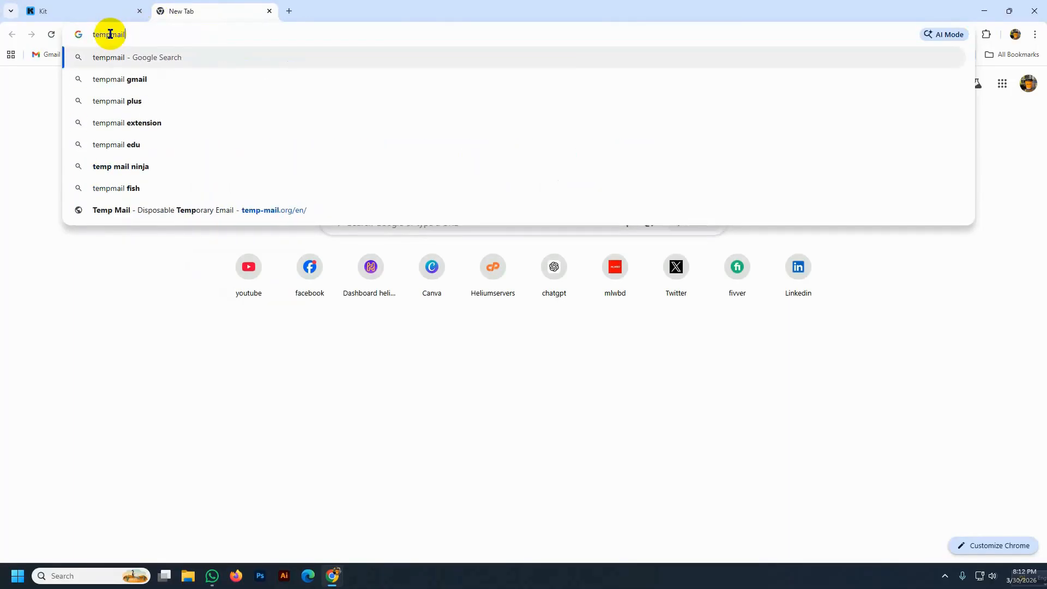
pyautogui.press('Return')
pyautogui.click(170, 197)
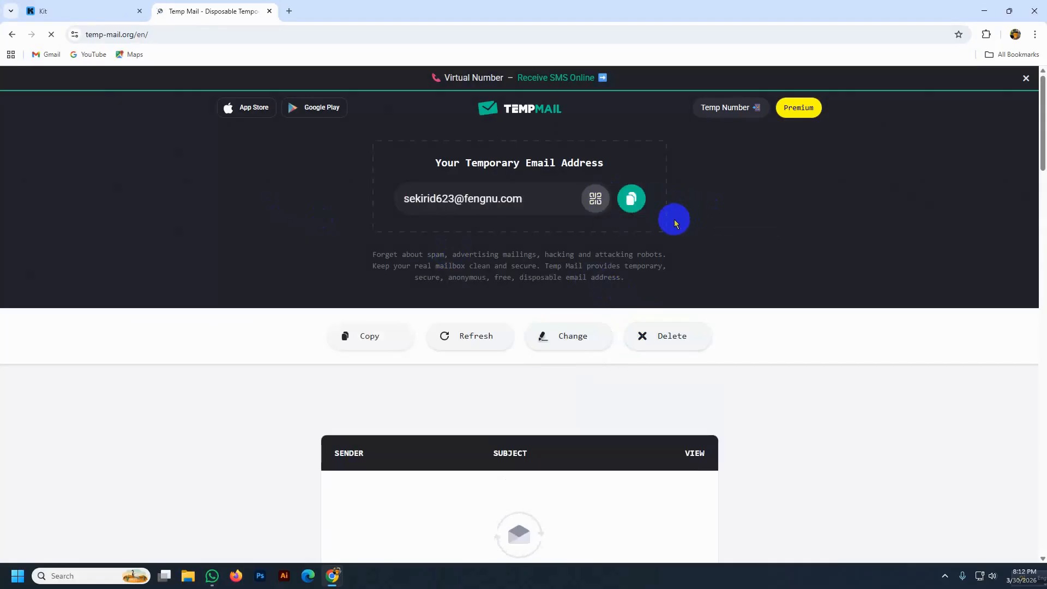
pyautogui.click(631, 199)
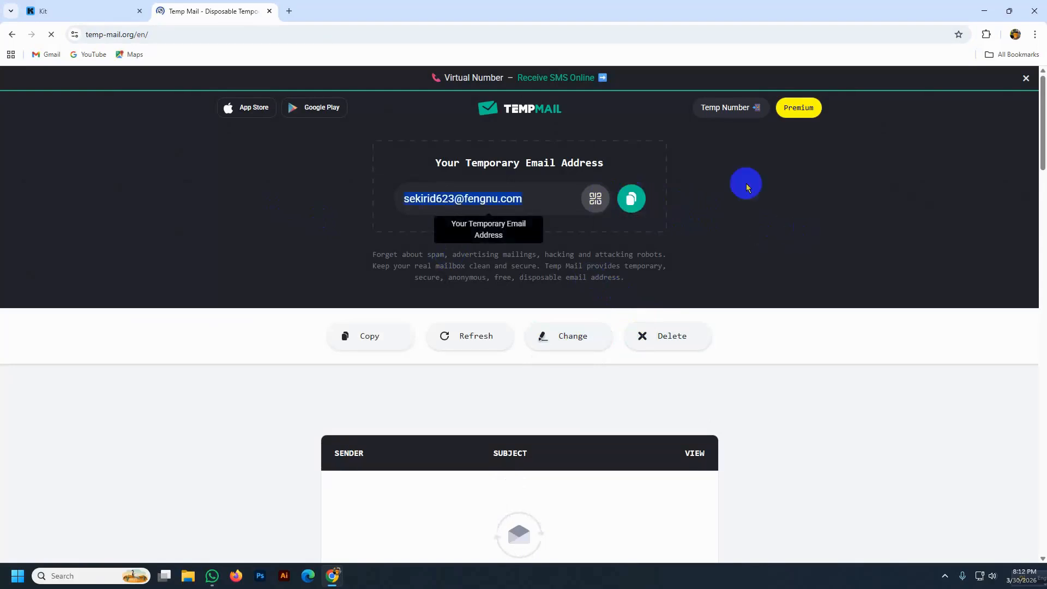
pyautogui.click(64, 11)
# - Sign up using the pasted temporary email, a suggested strong password and accepted terms
pyautogui.click(183, 240)
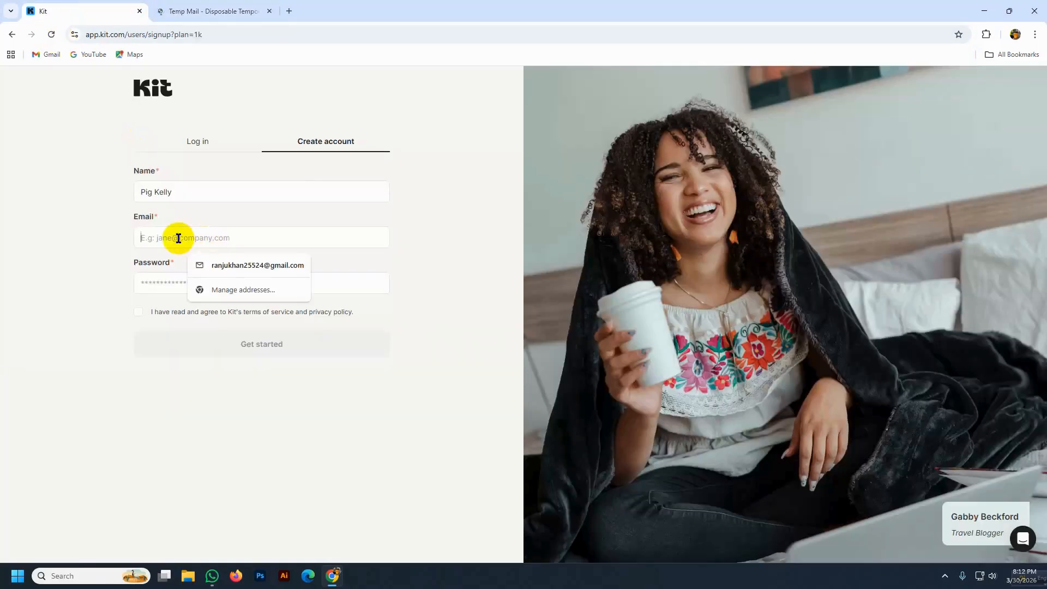
pyautogui.hotkey('ctrl', 'v')
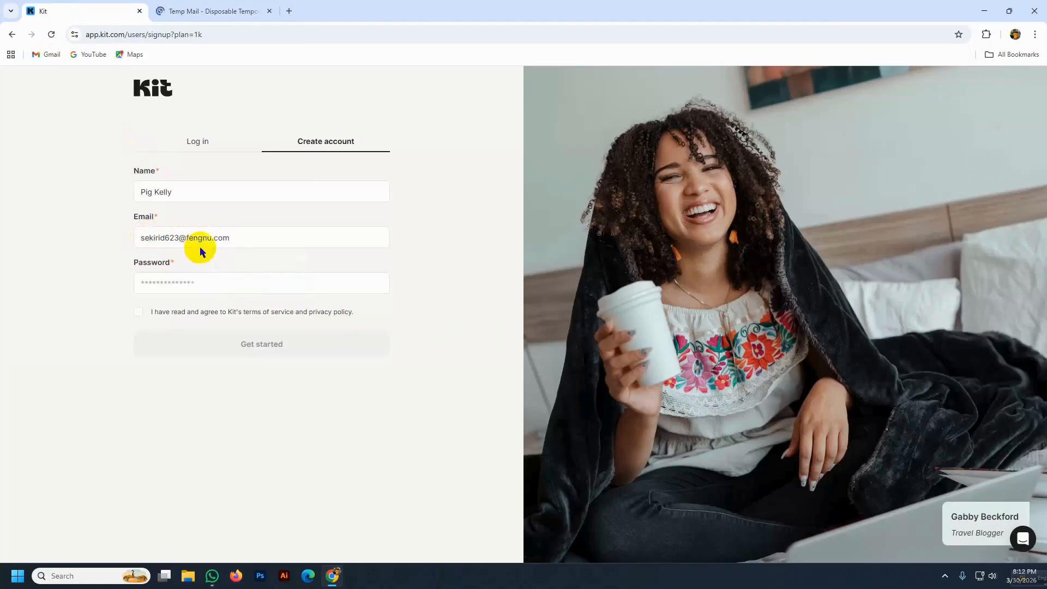
pyautogui.click(145, 281)
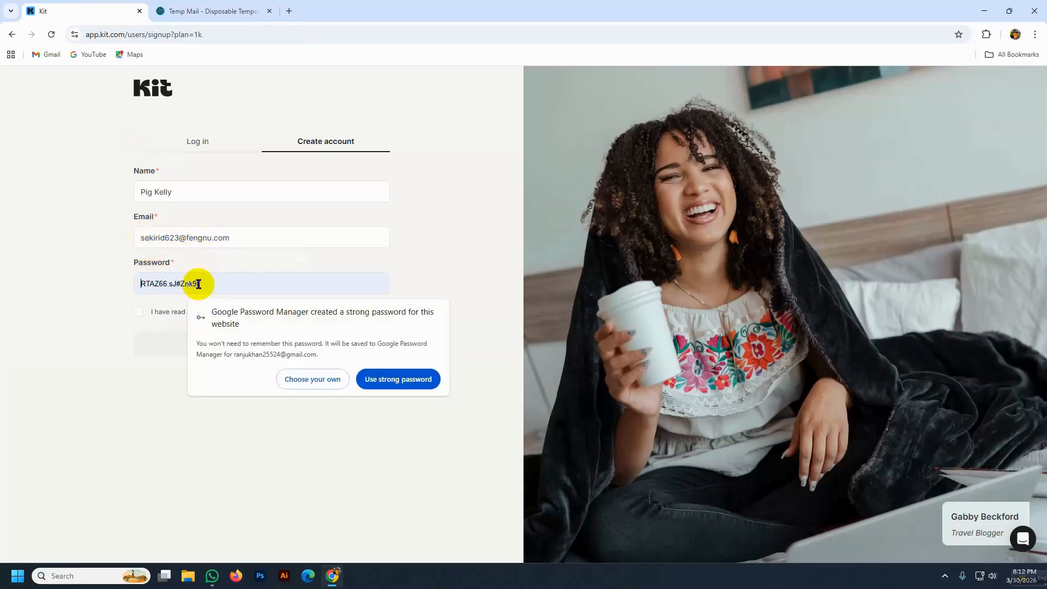
pyautogui.click(394, 382)
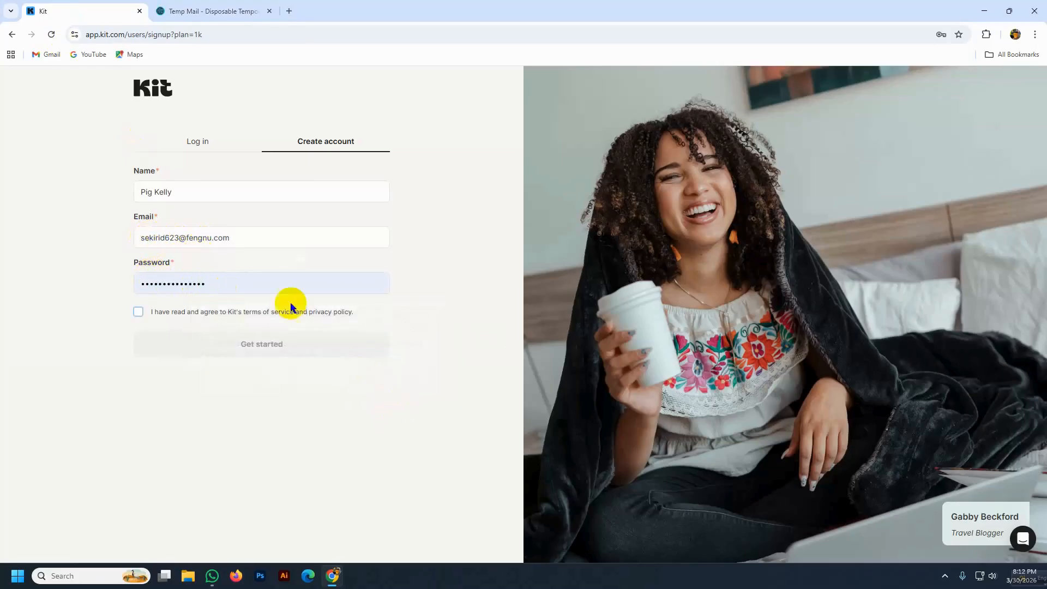
pyautogui.click(138, 313)
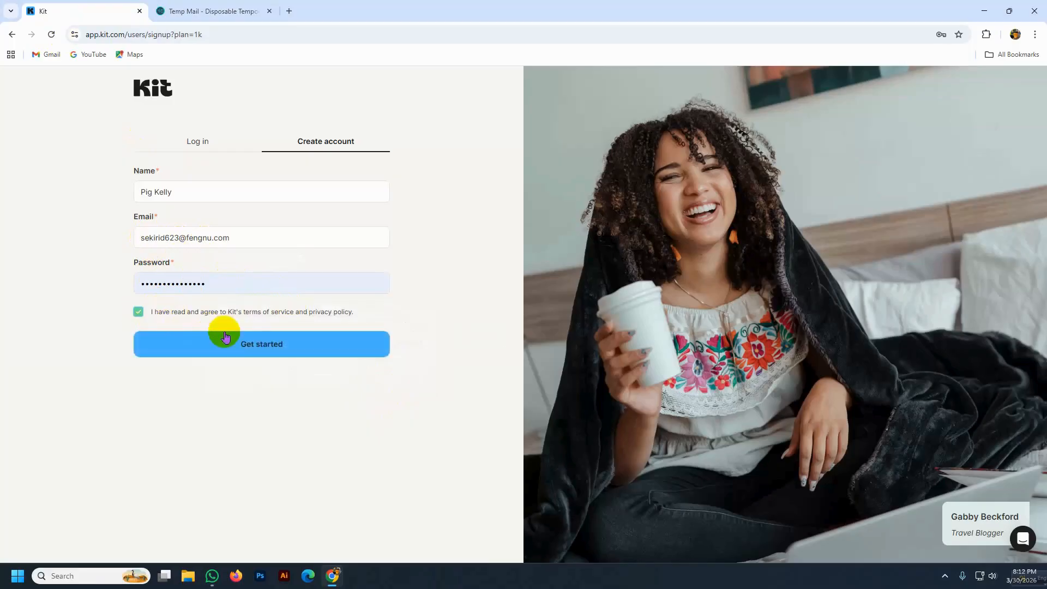
pyautogui.click(267, 355)
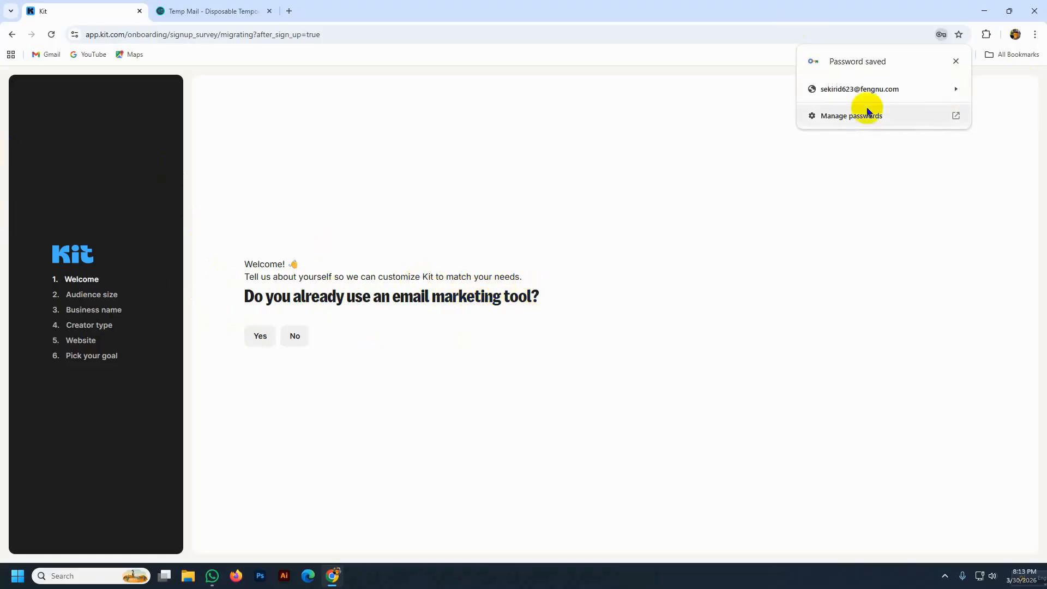
# - Answer that you're moving from Mailchimp with 10,000 to 19,999 subscribers
pyautogui.click(956, 61)
pyautogui.click(261, 338)
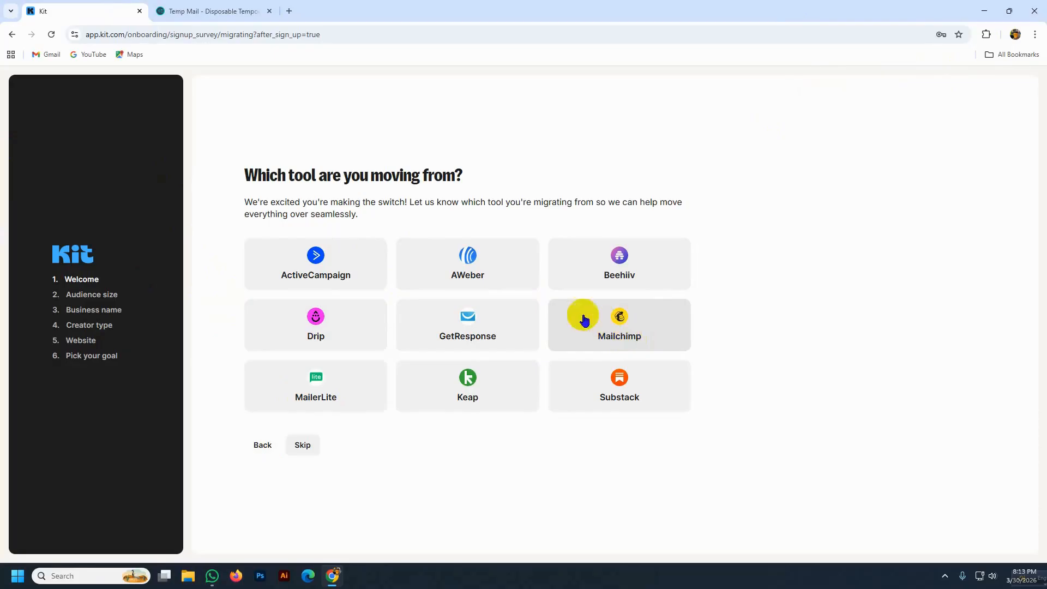
pyautogui.click(611, 322)
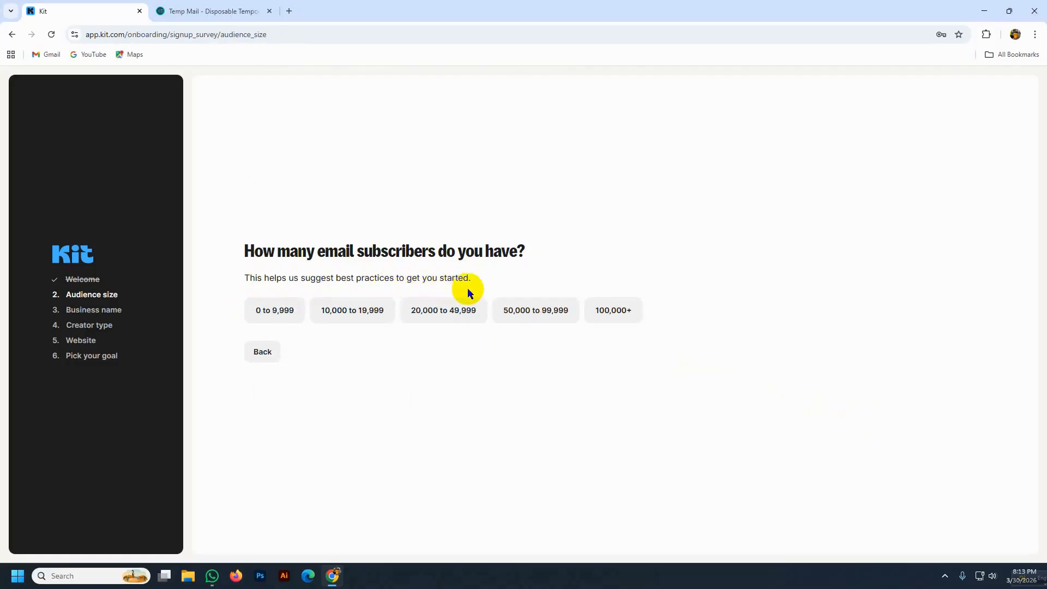
pyautogui.click(341, 315)
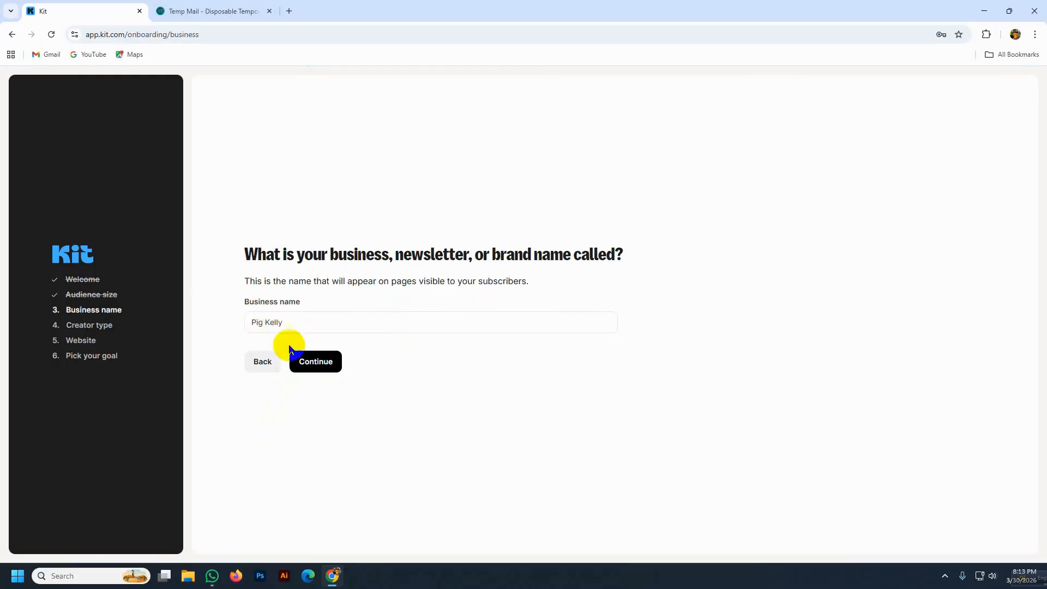
pyautogui.click(320, 364)
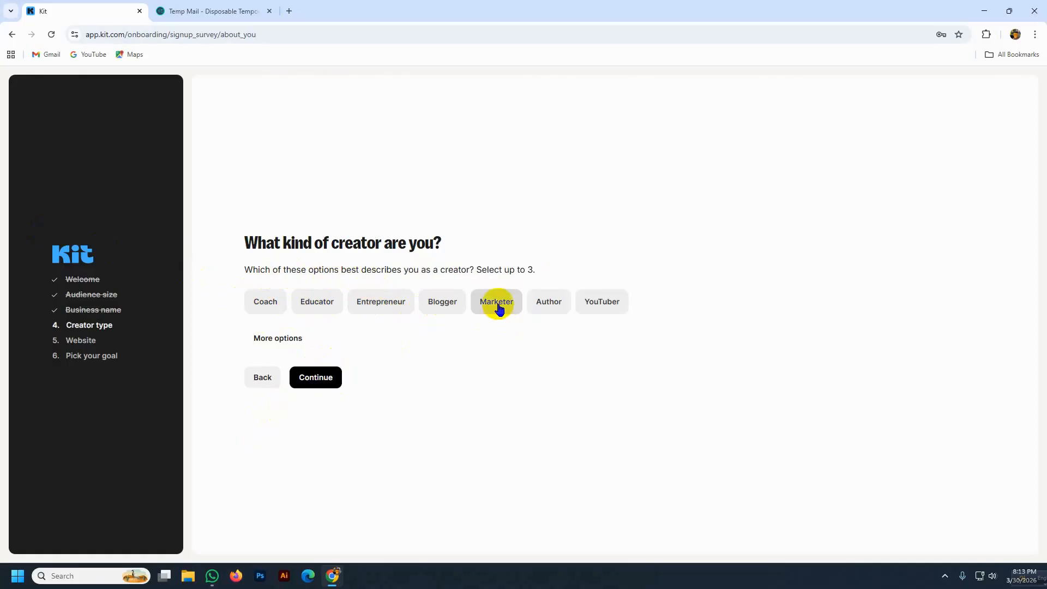
# - Choose Marketer, Educator and Author as creator types and continue
pyautogui.click(499, 307)
pyautogui.moveTo(436, 301); pyautogui.dragTo(439, 301)
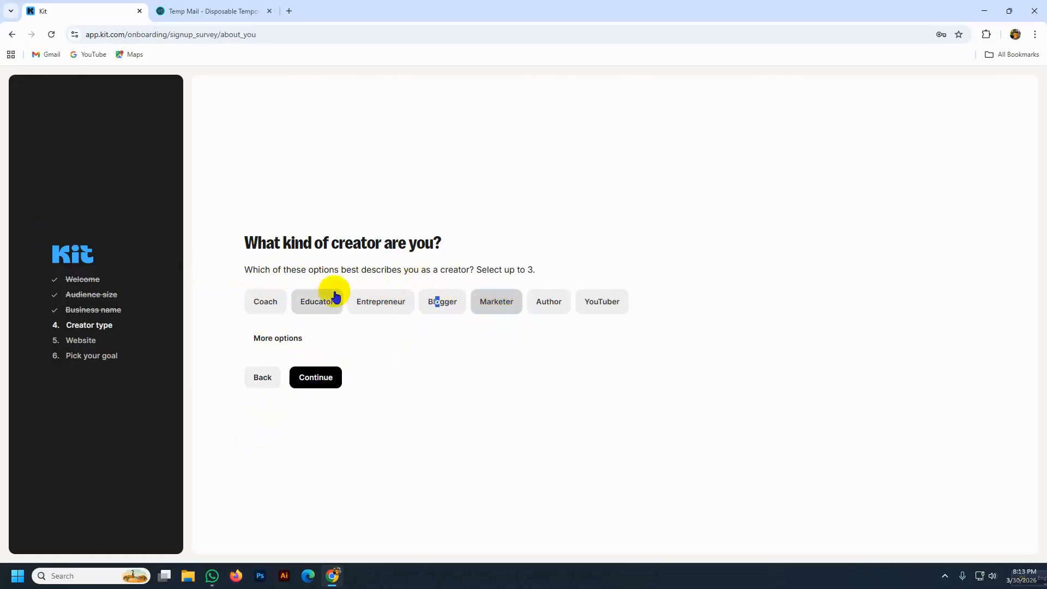
pyautogui.click(314, 301)
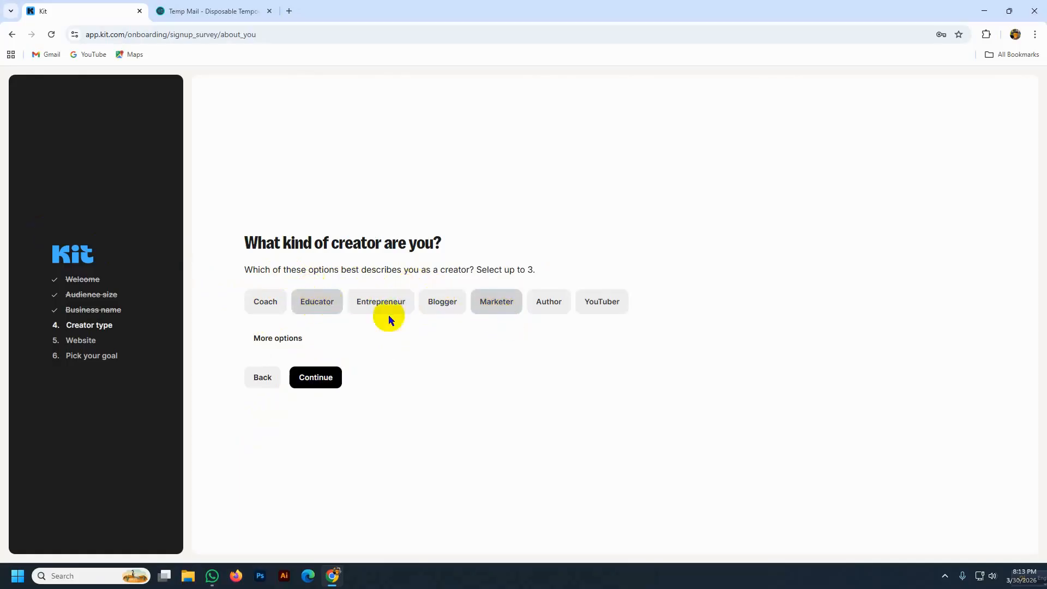
pyautogui.click(549, 315)
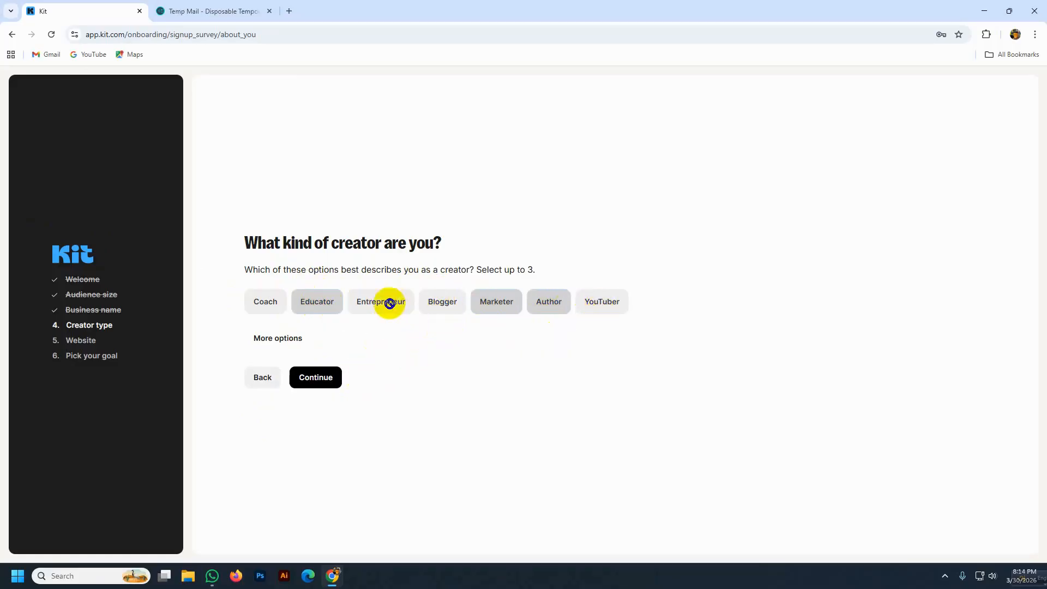
pyautogui.click(316, 378)
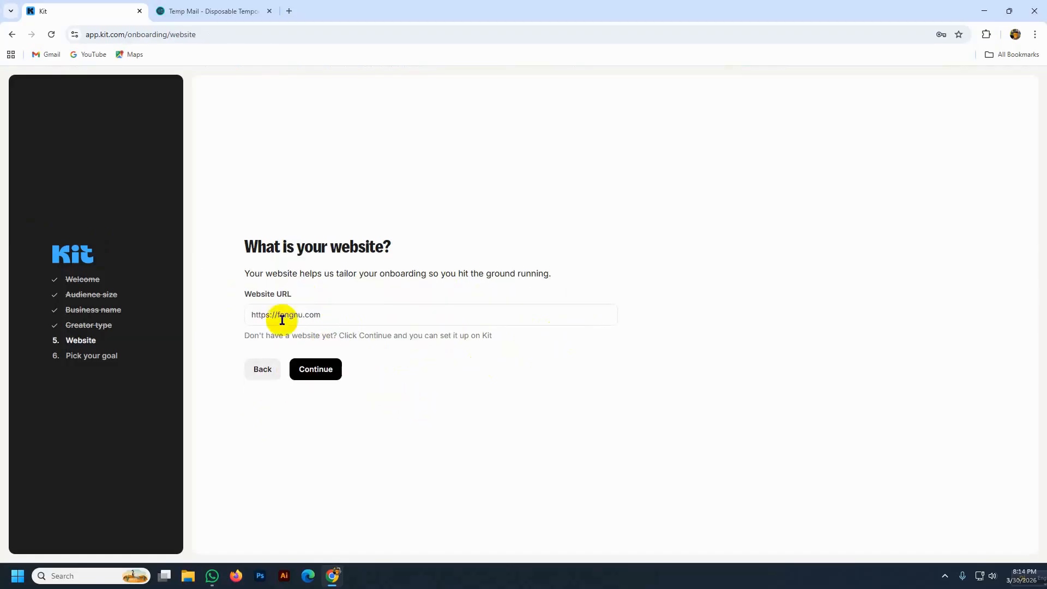
# - Paste the wuaze.com site address, copied from a new tab, into Website URL and continue
pyautogui.moveTo(337, 316); pyautogui.dragTo(252, 314)
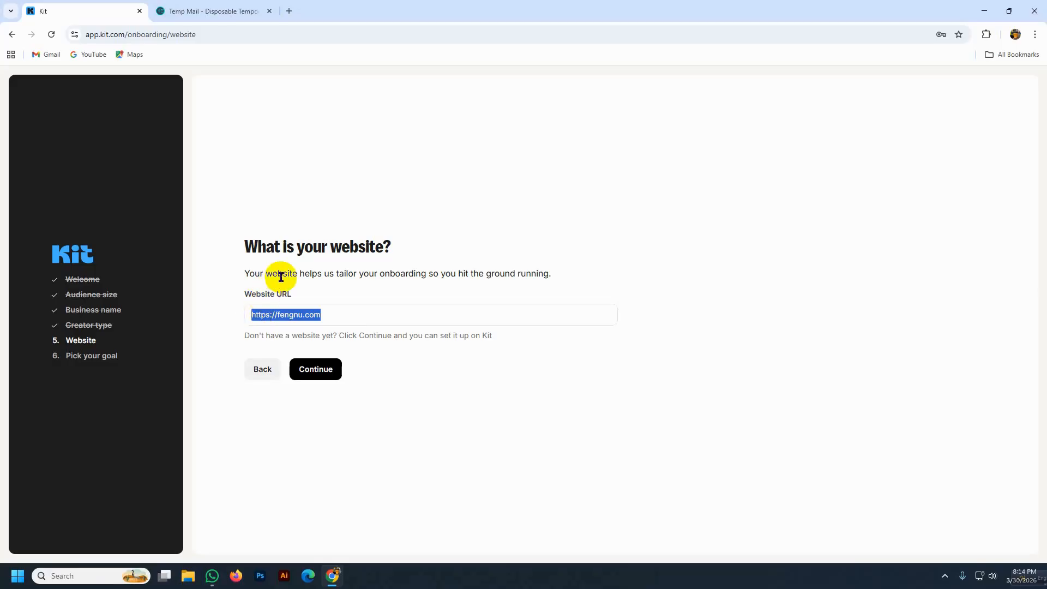
pyautogui.click(289, 12)
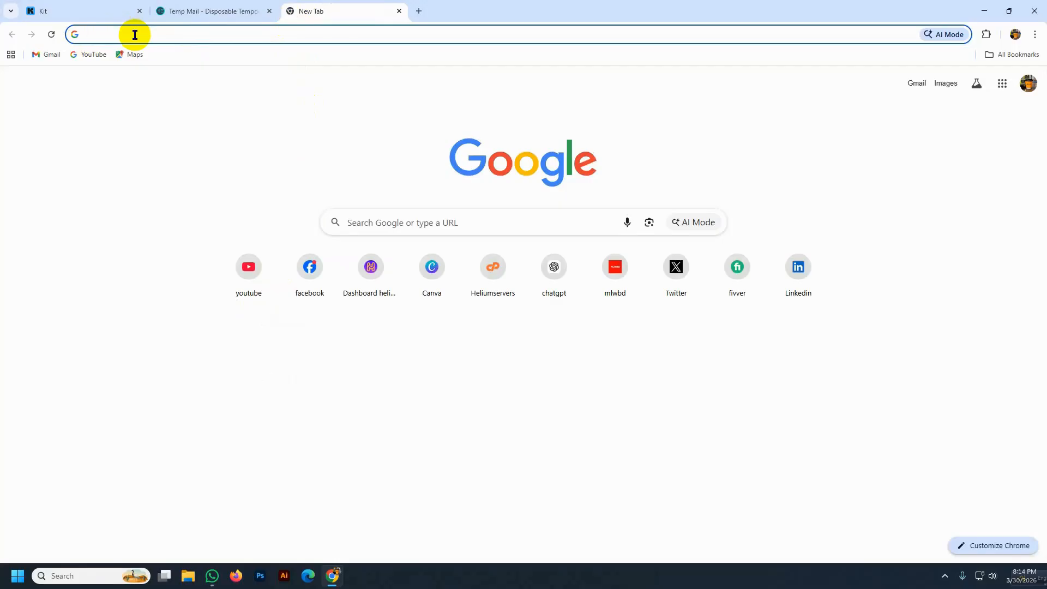
pyautogui.write('jo')
pyautogui.press('Return')
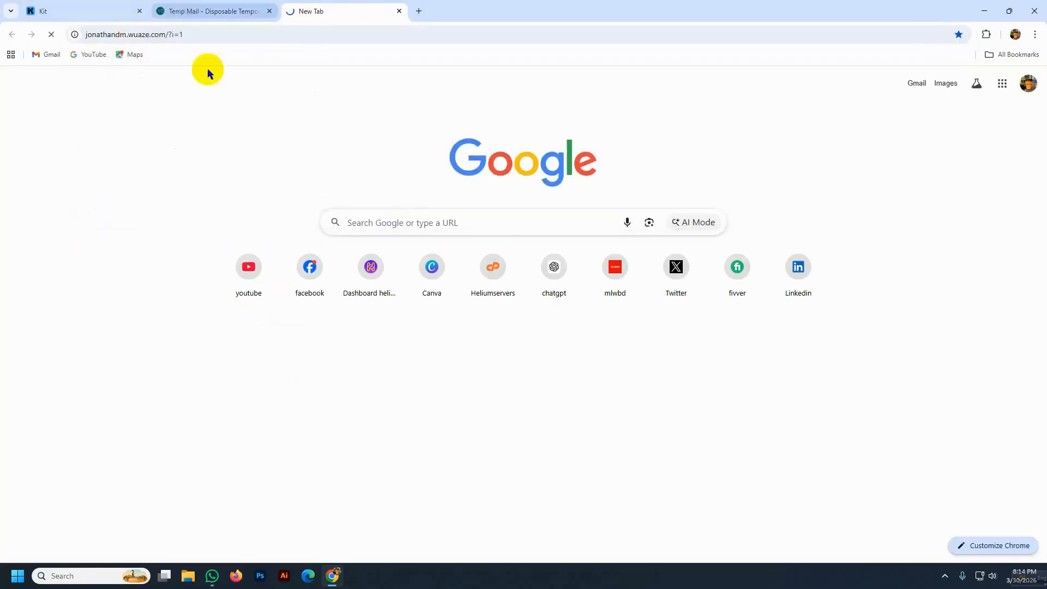
pyautogui.click(185, 34)
pyautogui.hotkey('ctrl', 'c')
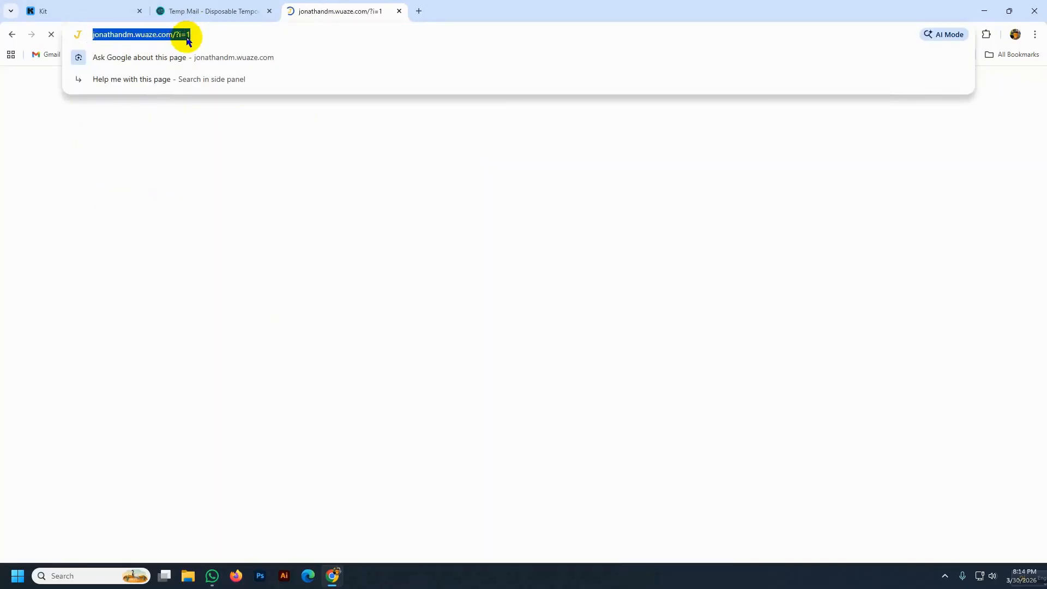
pyautogui.click(218, 11)
pyautogui.click(100, 5)
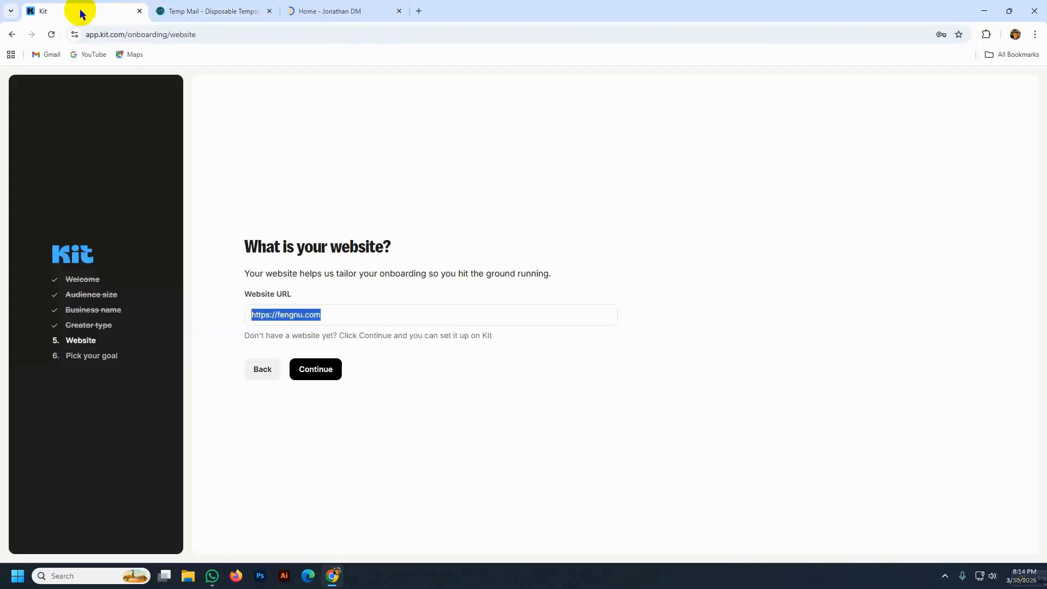
pyautogui.click(399, 11)
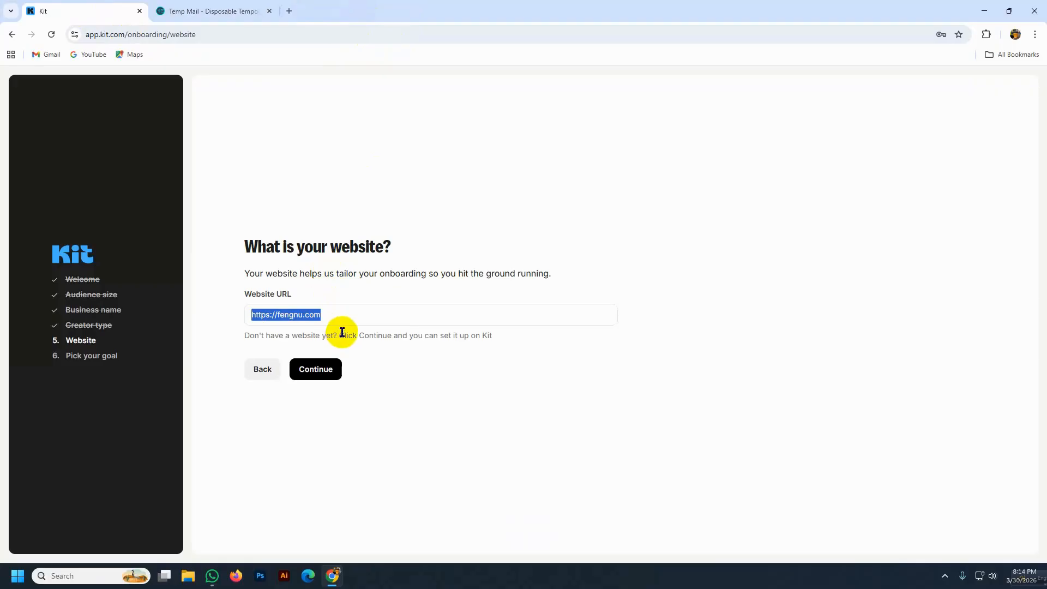
pyautogui.hotkey('ctrl', 'v')
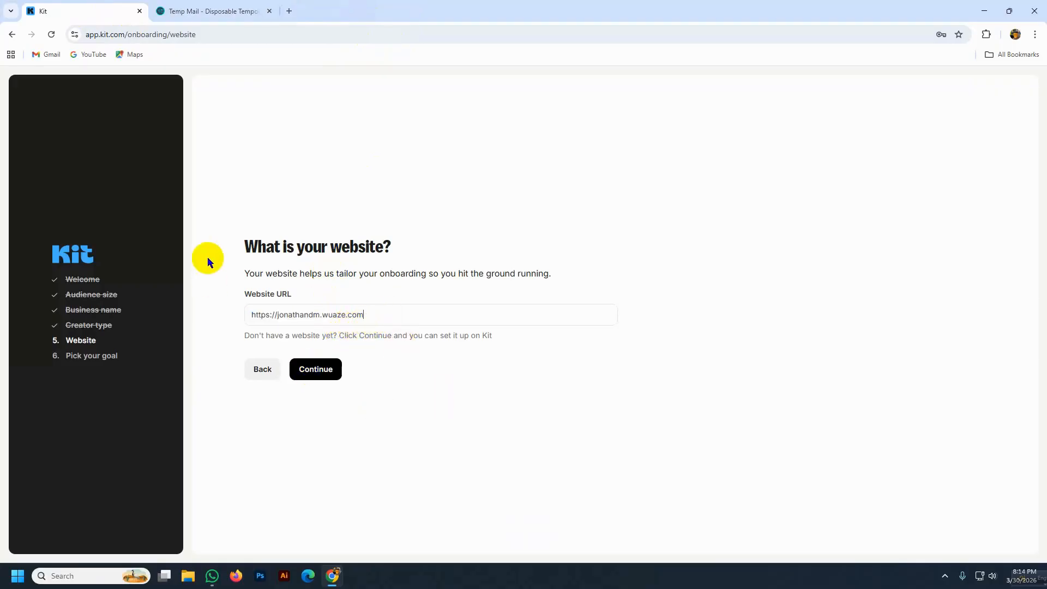
pyautogui.click(325, 380)
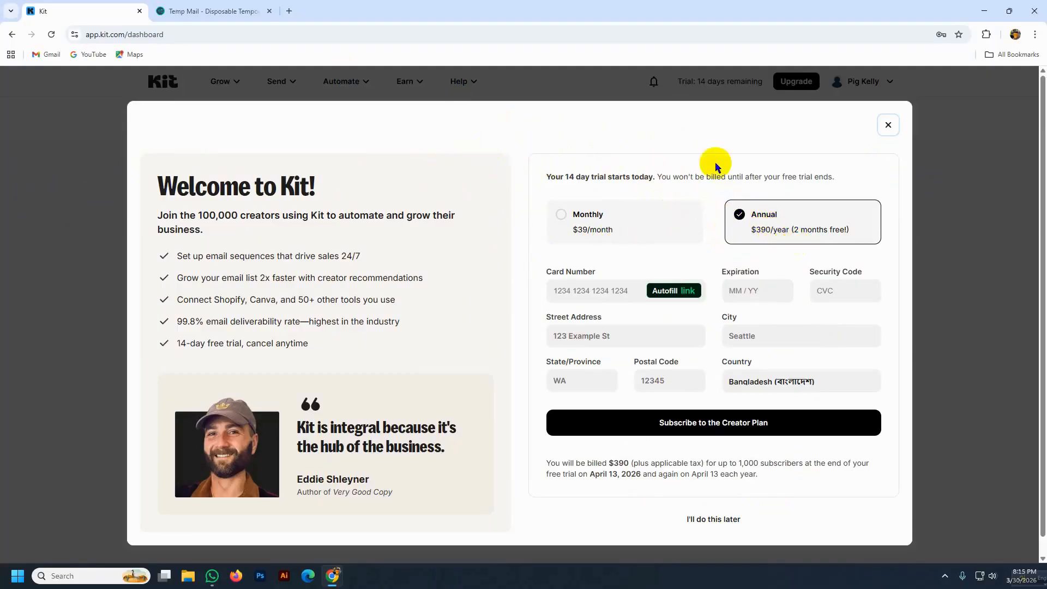
# - Close the Welcome to Kit trial offer, check the account menu, and expand Grow
pyautogui.click(889, 127)
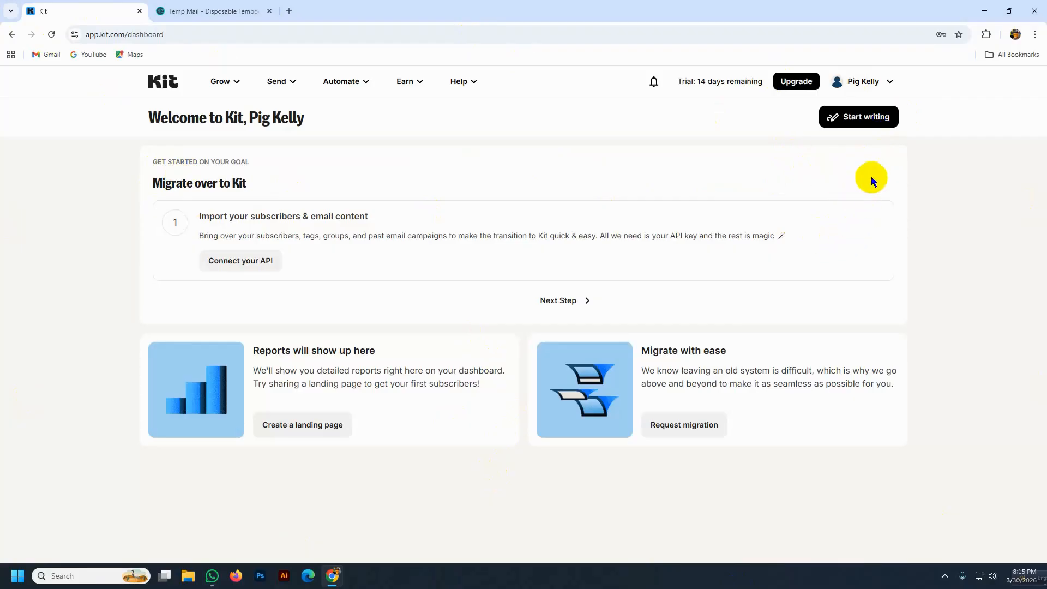
pyautogui.click(885, 85)
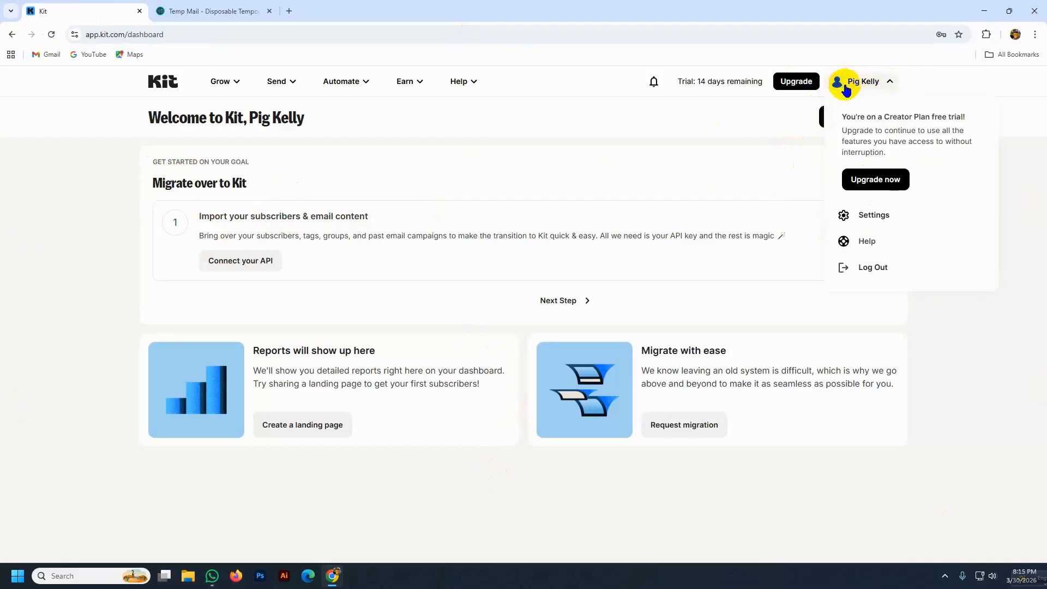
pyautogui.click(893, 83)
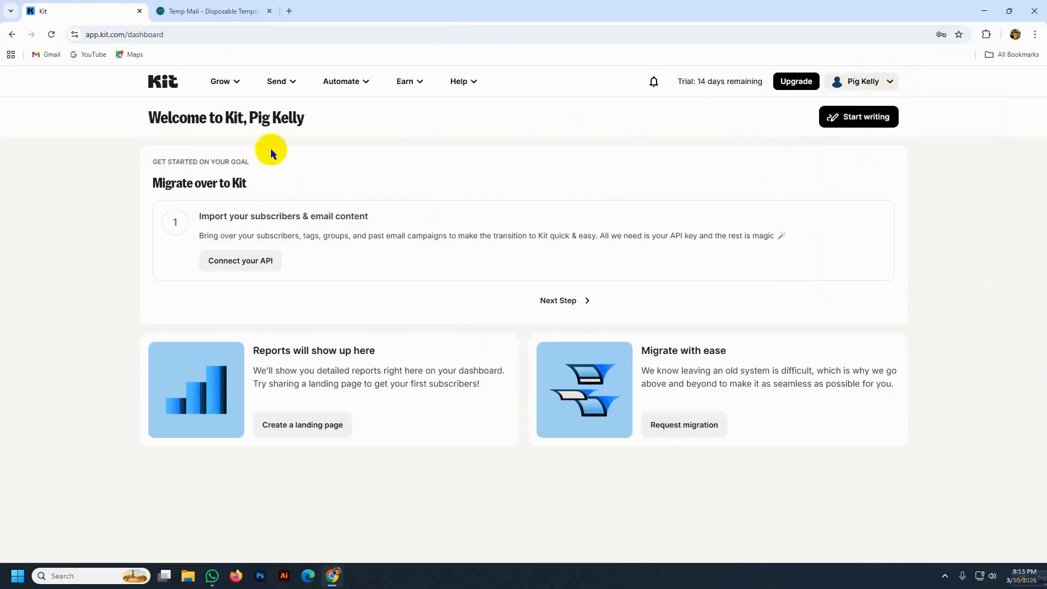
pyautogui.click(226, 83)
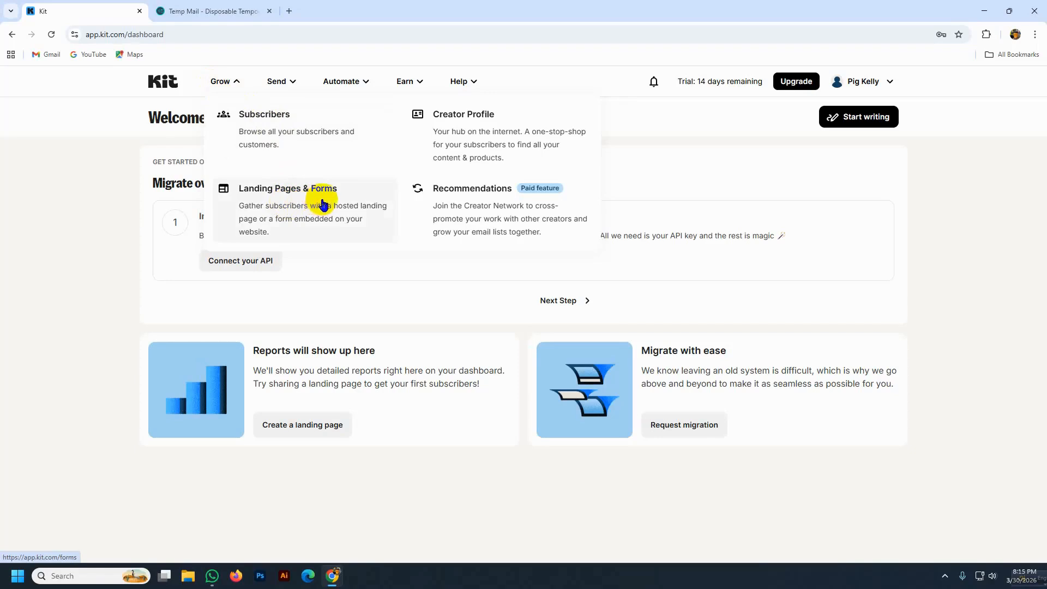
# - Go to Grow > Subscribers and enter a value in the Mailchimp API key field
pyautogui.click(251, 121)
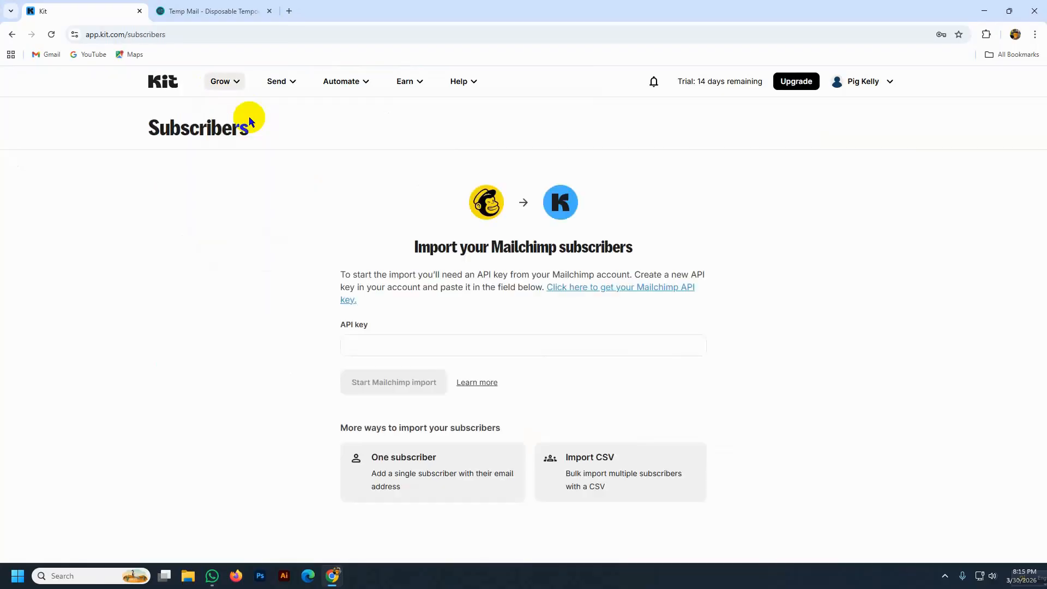
pyautogui.click(377, 347)
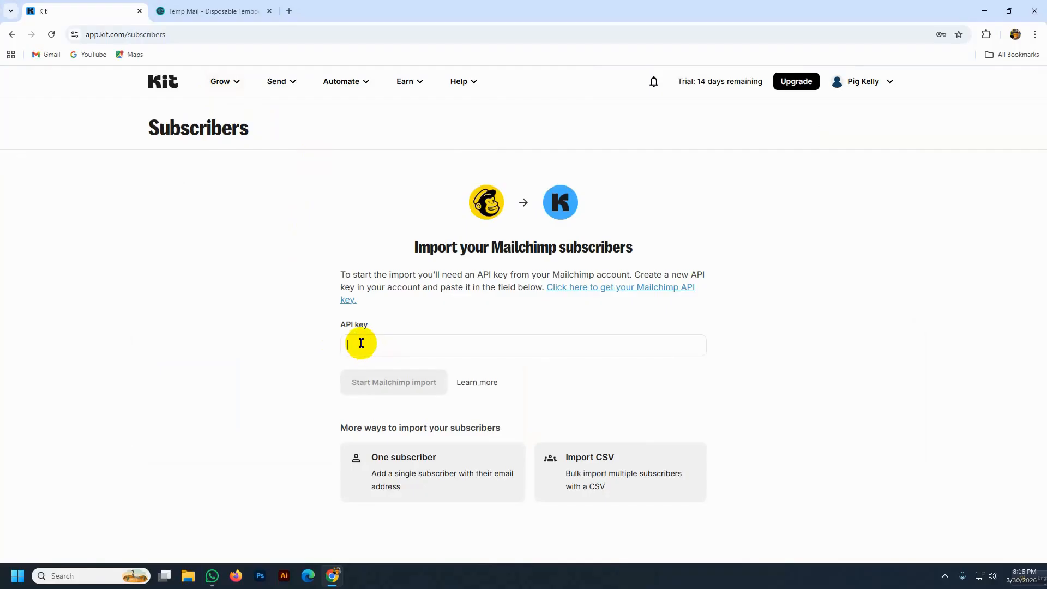
pyautogui.write('p')
pyautogui.press('BackSpace')
pyautogui.write('p')
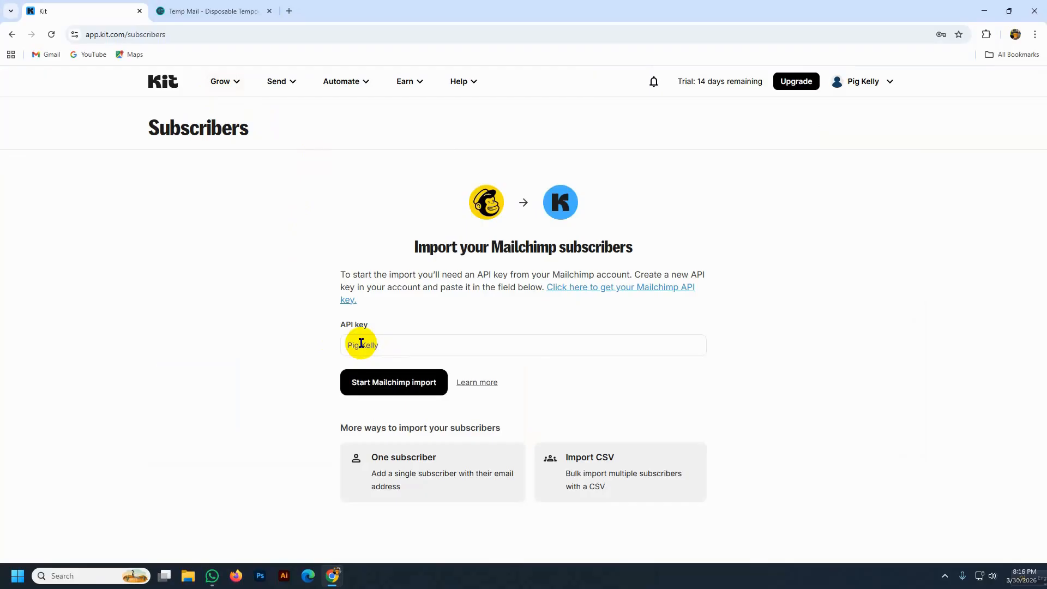
pyautogui.click(385, 385)
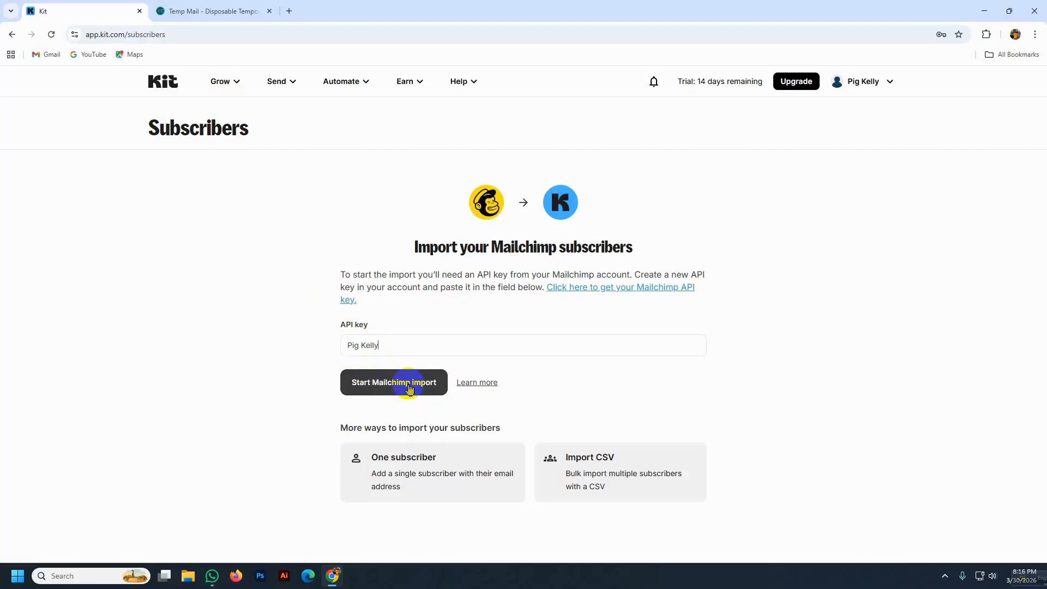
# - Launch the Mailchimp subscriber import and wait for Kit's importing confirmation
pyautogui.click(410, 387)
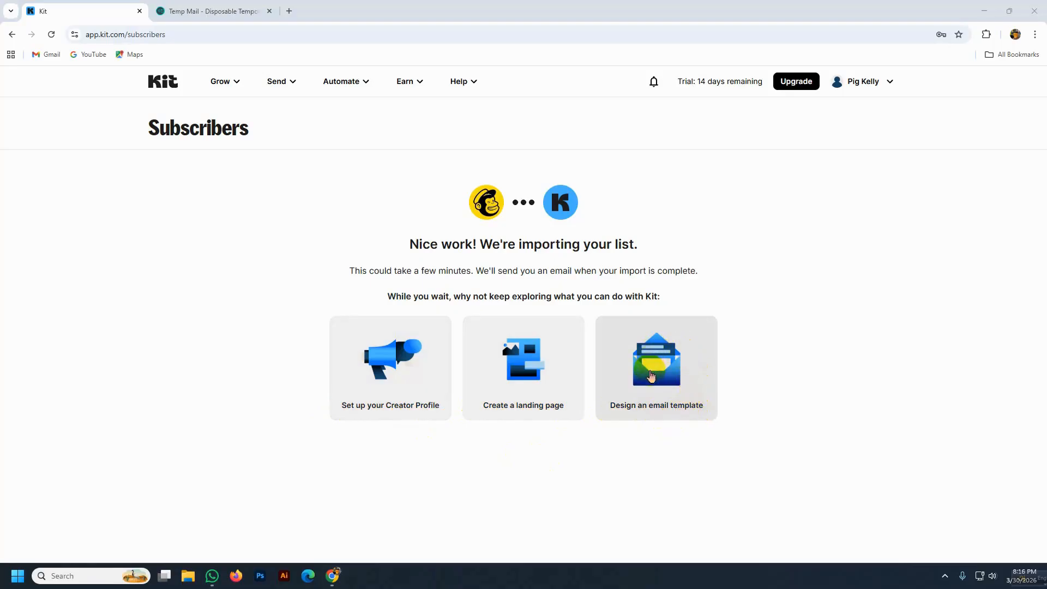
# - Browse the email template designs at adjusted zoom, then return to Grow > Subscribers
pyautogui.click(651, 376)
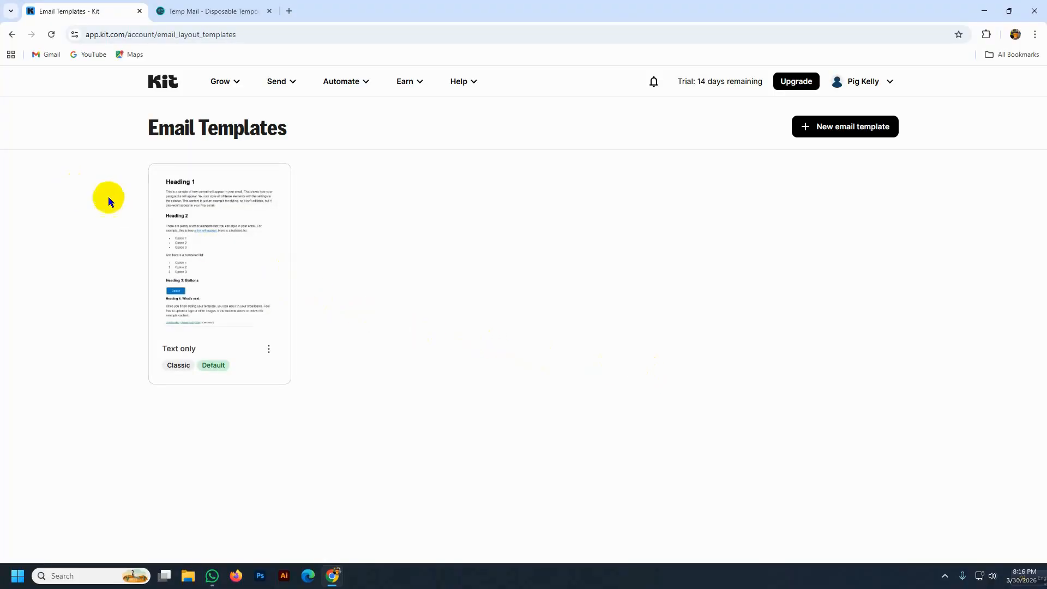
pyautogui.hotkey('ctrl', '+')
pyautogui.hotkey('ctrl', '+')
pyautogui.hotkey('ctrl', '+')
pyautogui.hotkey('ctrl', '-')
pyautogui.hotkey('ctrl', '-')
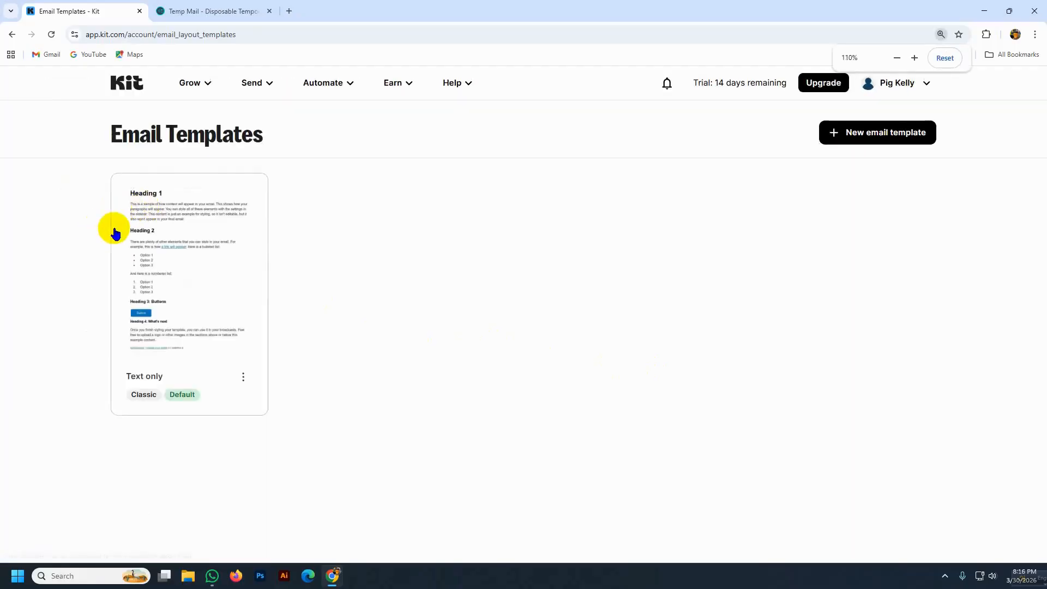
pyautogui.hotkey('ctrl', '+')
pyautogui.hotkey('ctrl', '+')
pyautogui.hotkey('ctrl', '+')
pyautogui.hotkey('ctrl', '-')
pyautogui.hotkey('ctrl', '-')
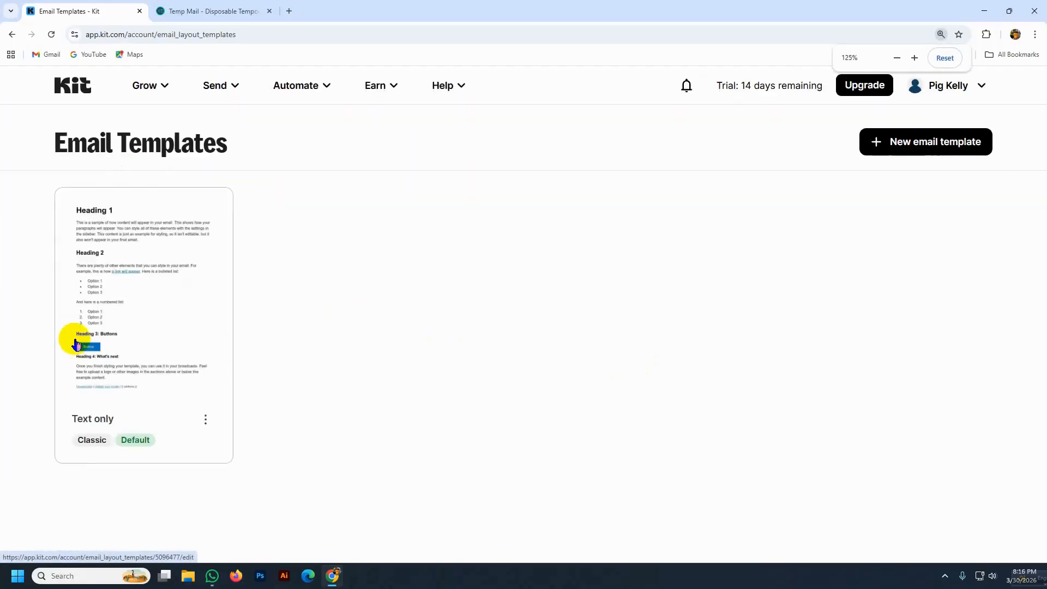
pyautogui.hotkey('ctrl', '-')
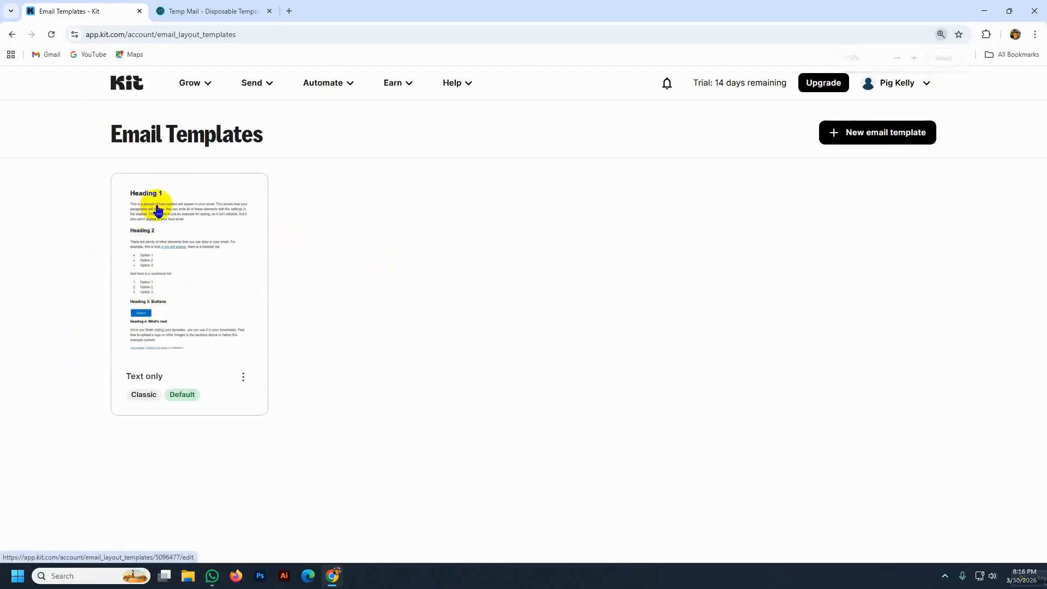
pyautogui.click(199, 83)
pyautogui.click(218, 121)
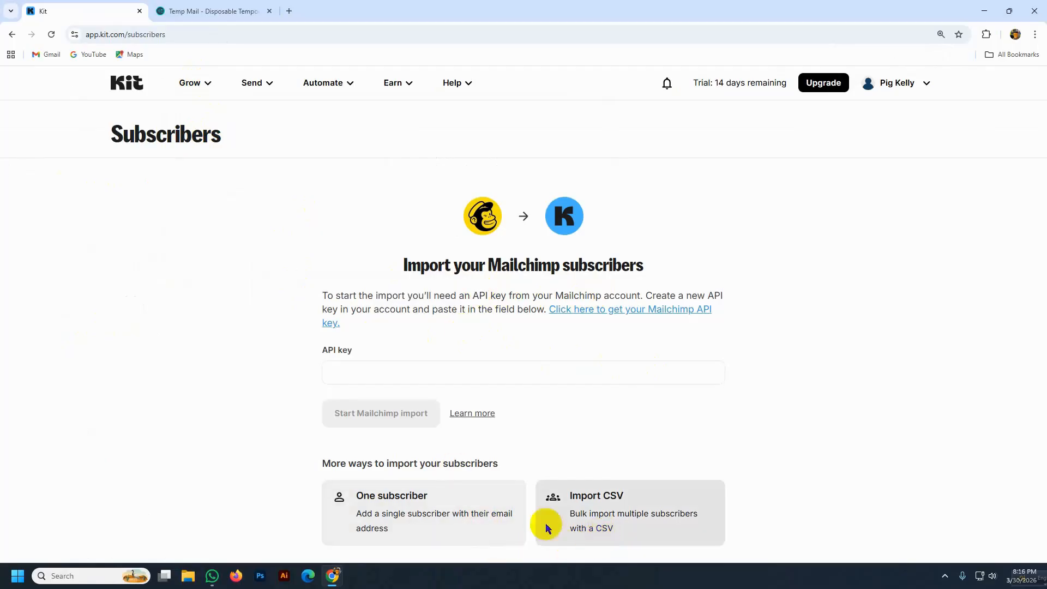
# - Manually add one subscriber using the autofilled first name and email address
pyautogui.click(384, 511)
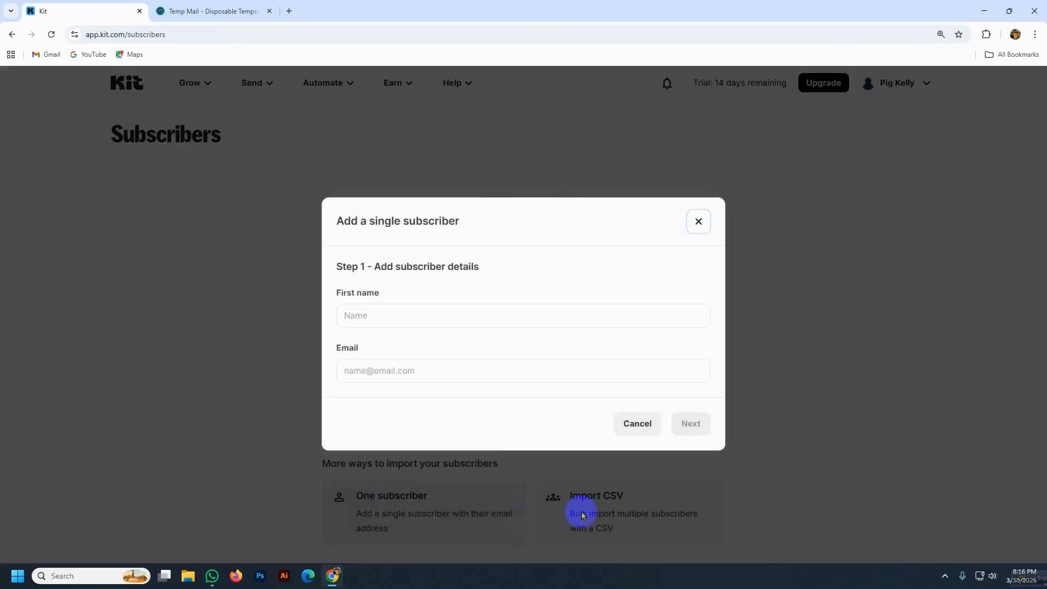
pyautogui.click(356, 316)
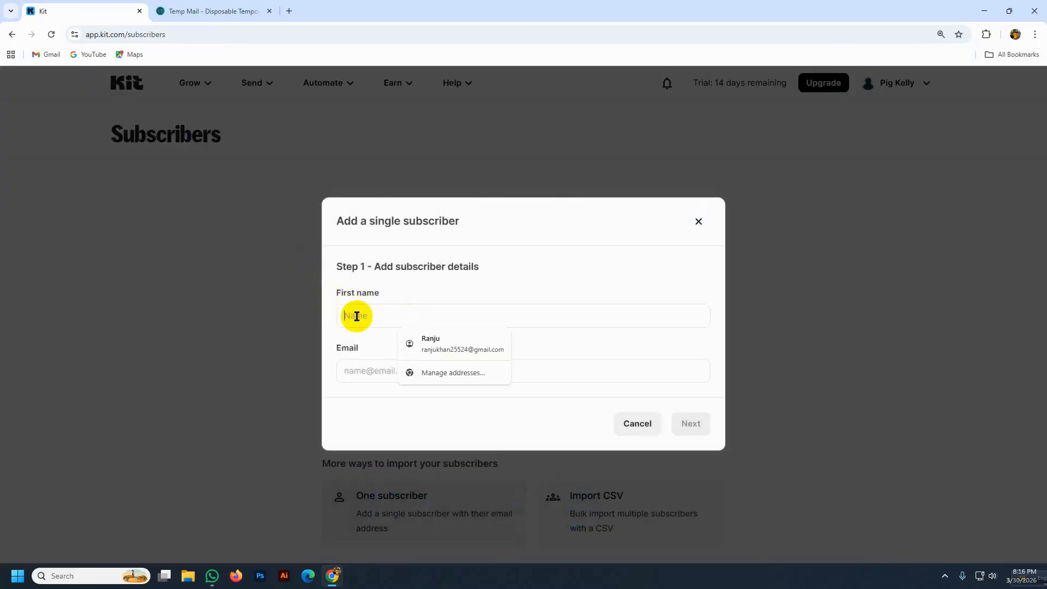
pyautogui.click(439, 343)
pyautogui.click(692, 428)
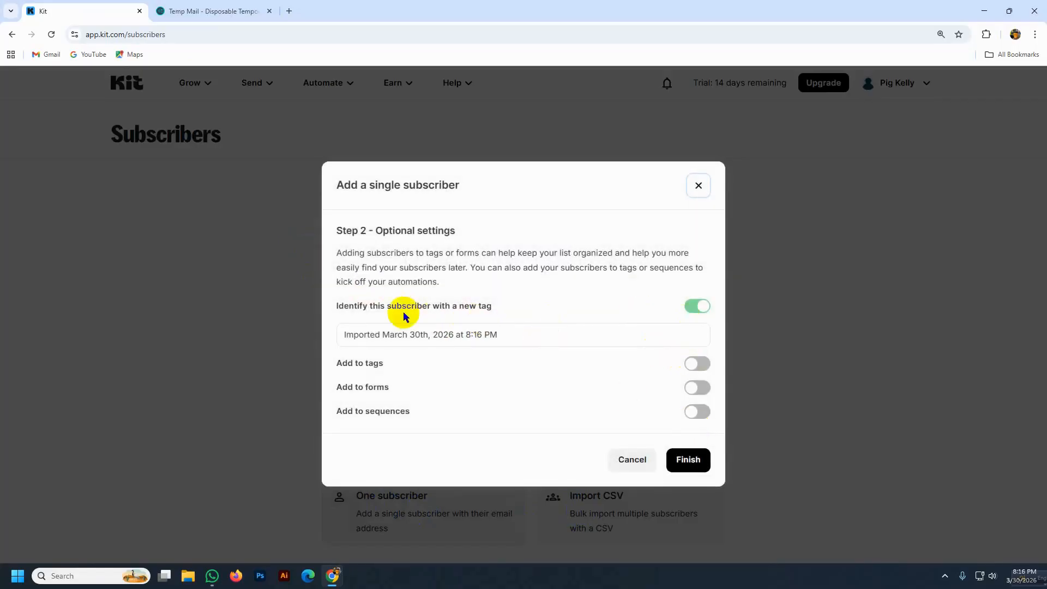
pyautogui.click(689, 458)
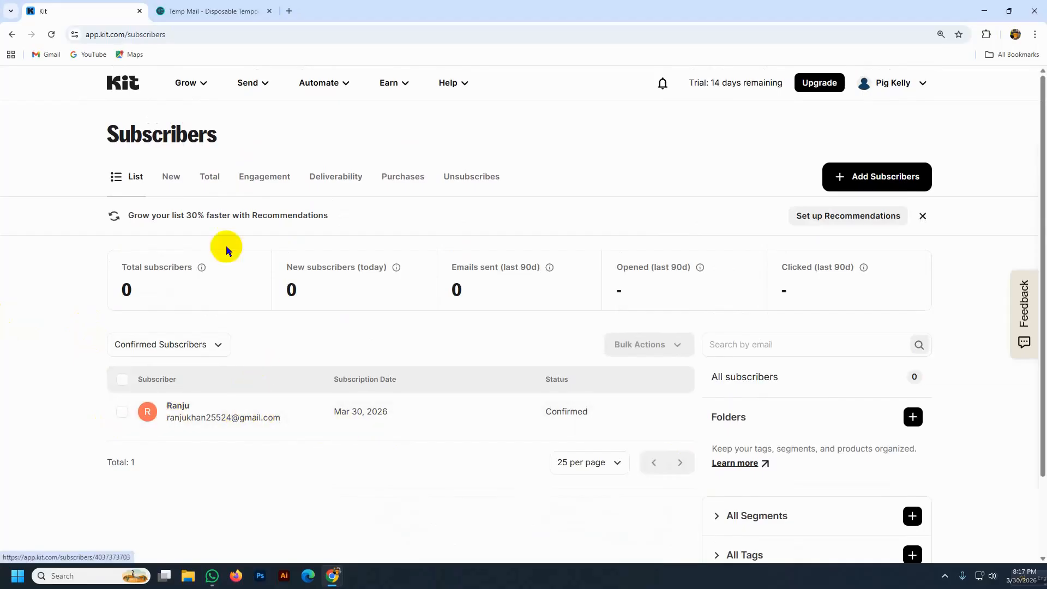
pyautogui.click(199, 85)
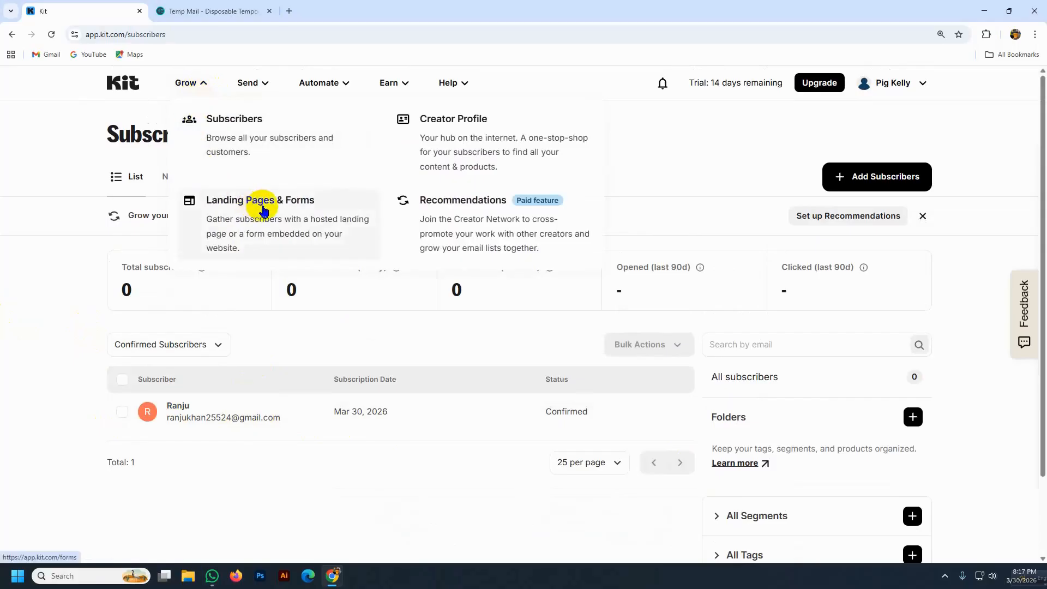
pyautogui.click(192, 12)
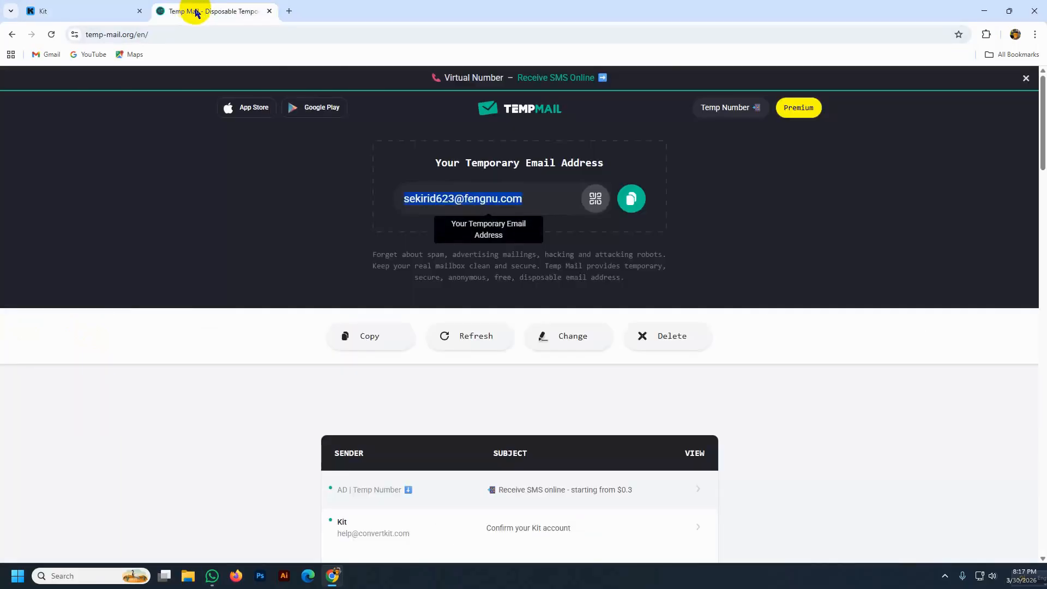
pyautogui.click(85, 12)
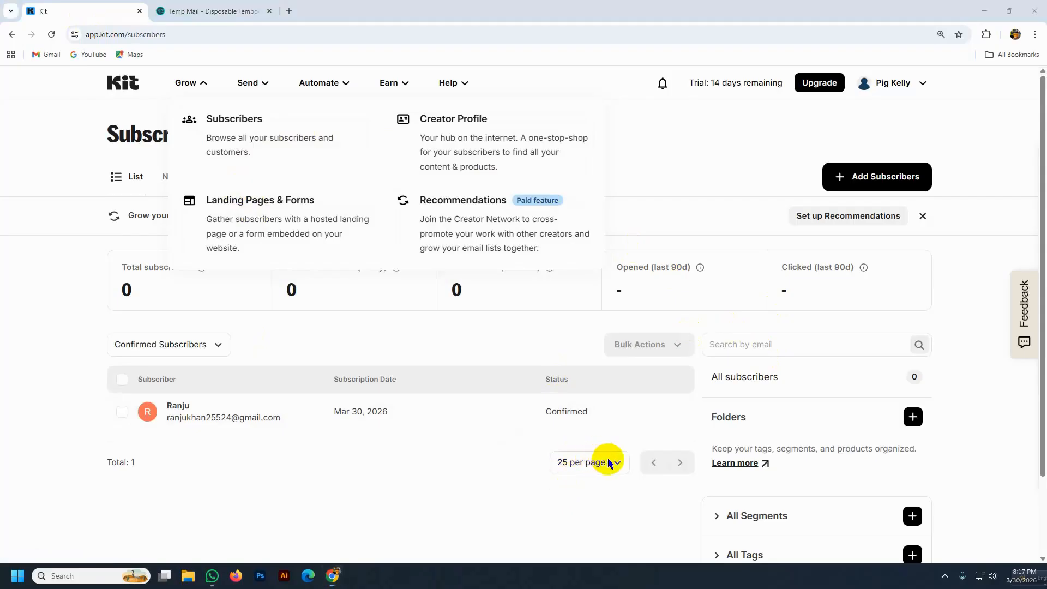
pyautogui.click(58, 367)
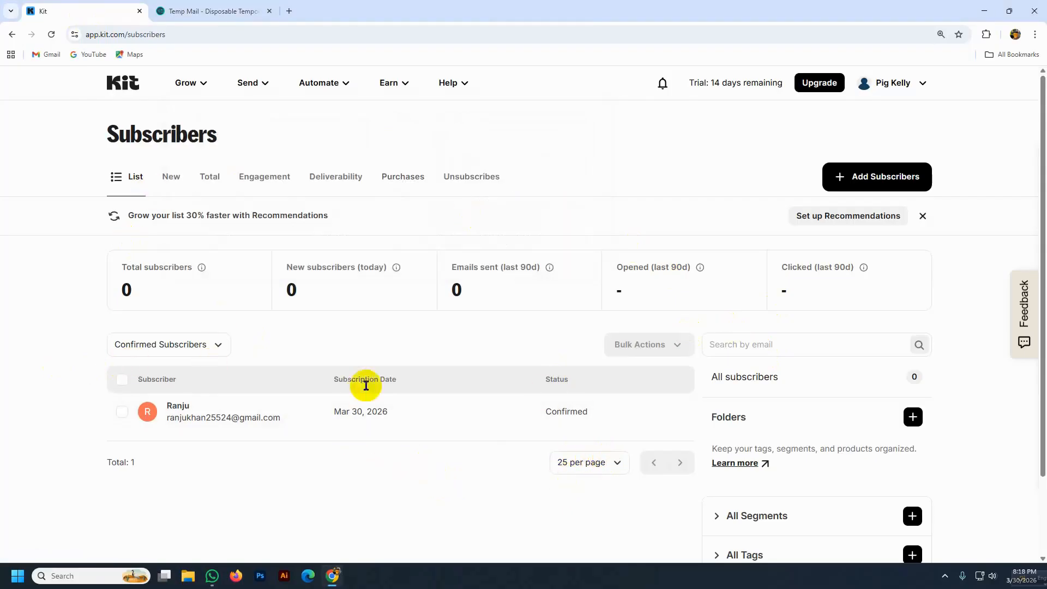
pyautogui.click(192, 15)
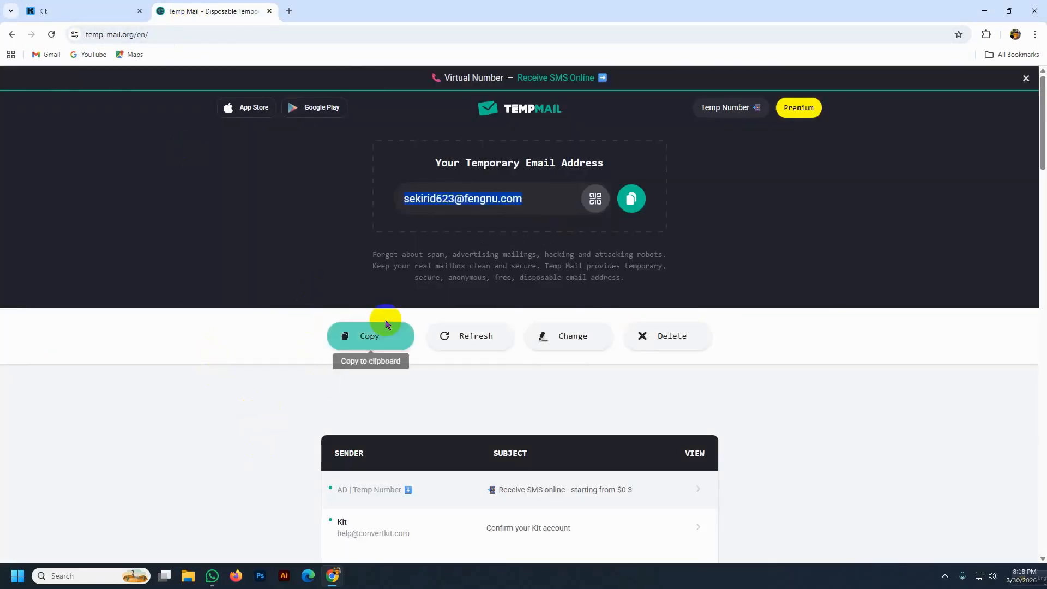
# - Open the 'Confirm your Kit account' email in Temp Mail and follow its verification link into Kit
pyautogui.scroll(-2, 385, 317)
pyautogui.scroll(-3, 376, 303)
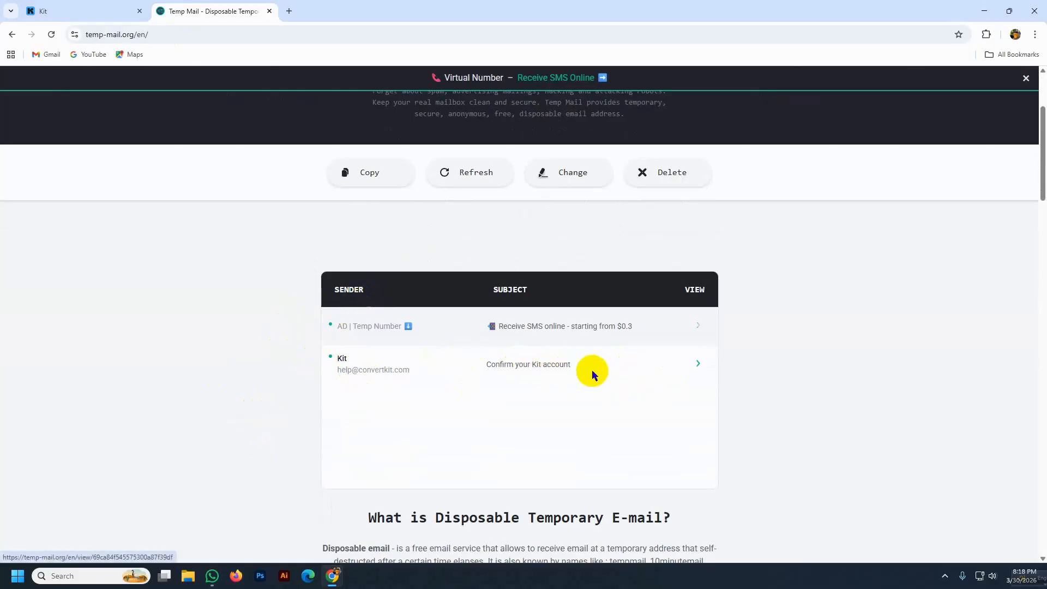
pyautogui.click(695, 365)
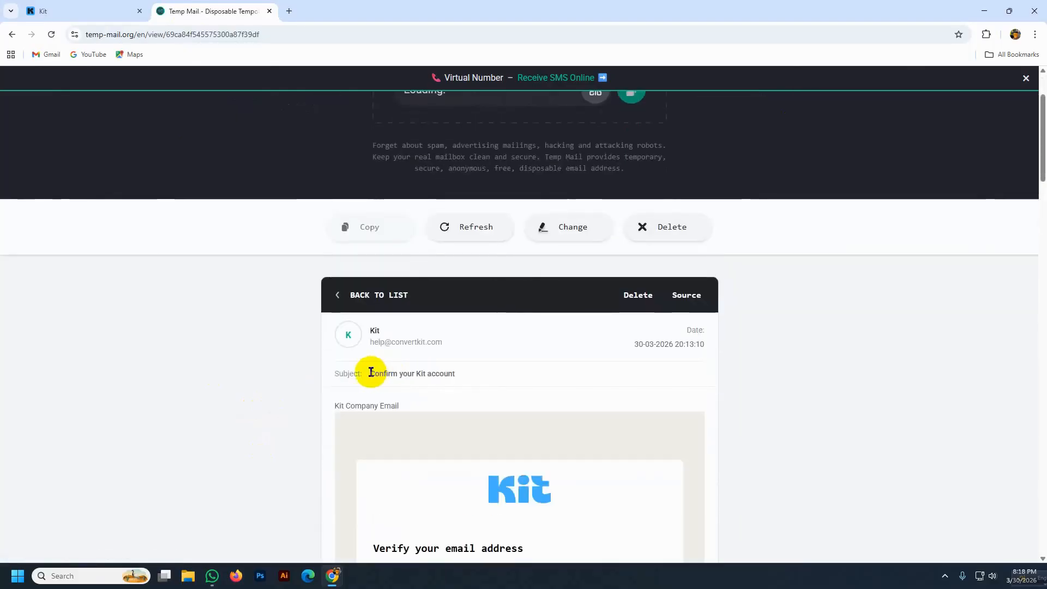
pyautogui.scroll(-3, 521, 385)
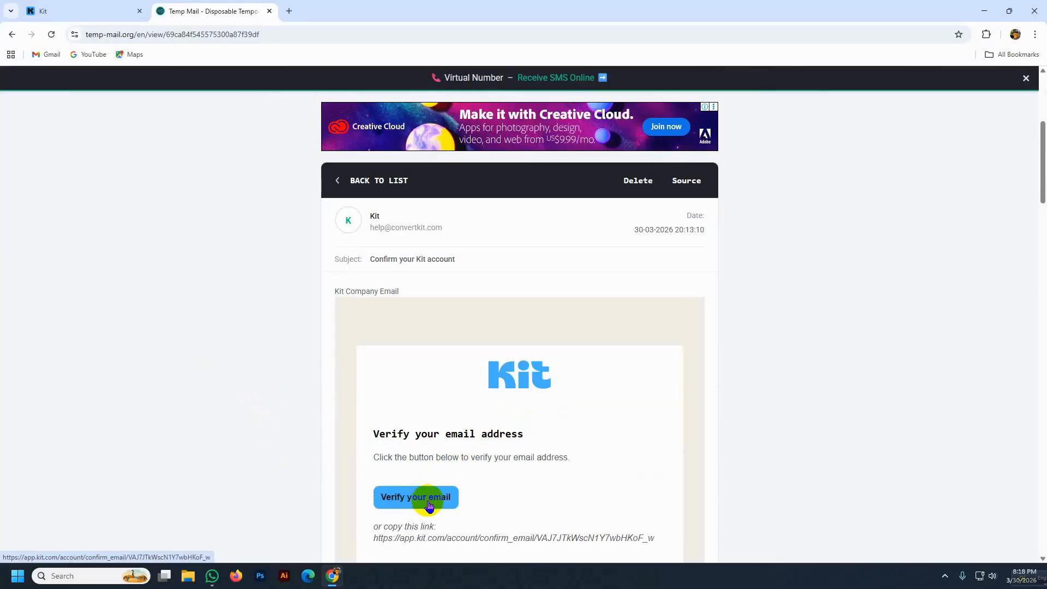
pyautogui.click(417, 497)
pyautogui.scroll(-2, 404, 473)
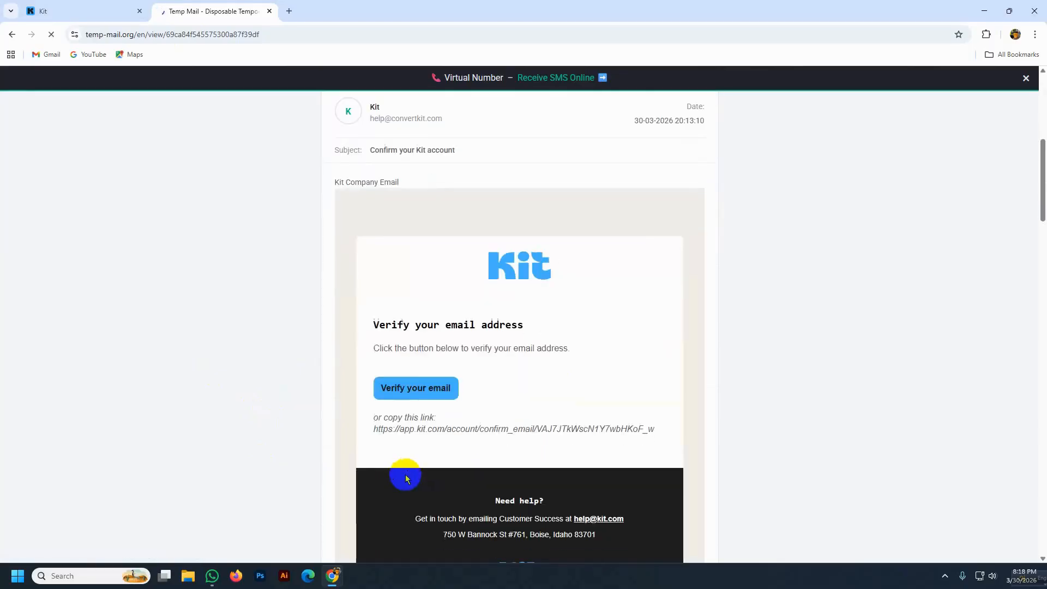
pyautogui.click(407, 389)
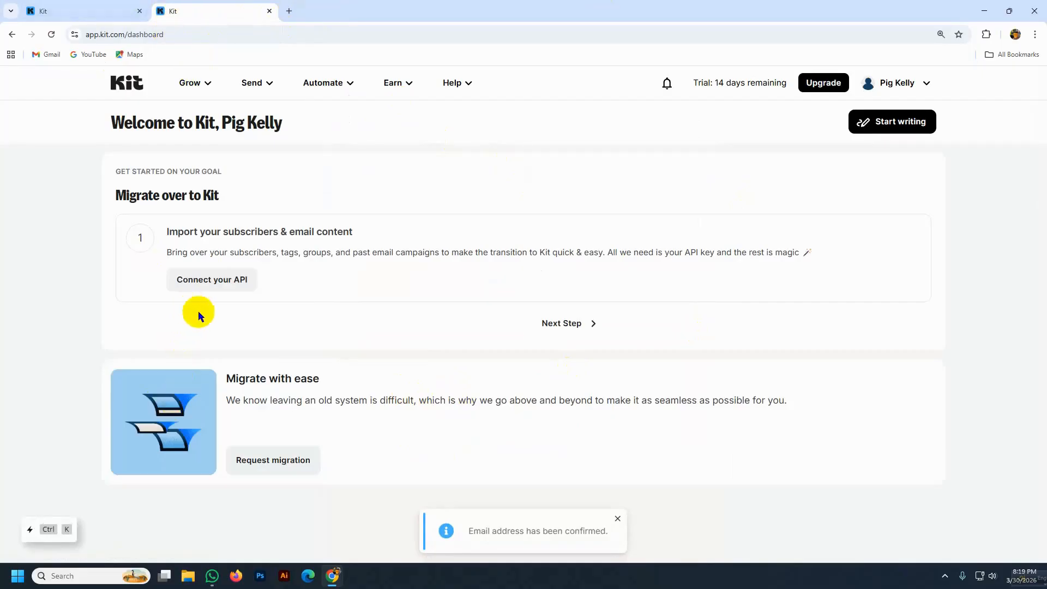
# - Go to Grow > Landing Pages & Forms and start creating a new one
pyautogui.click(74, 10)
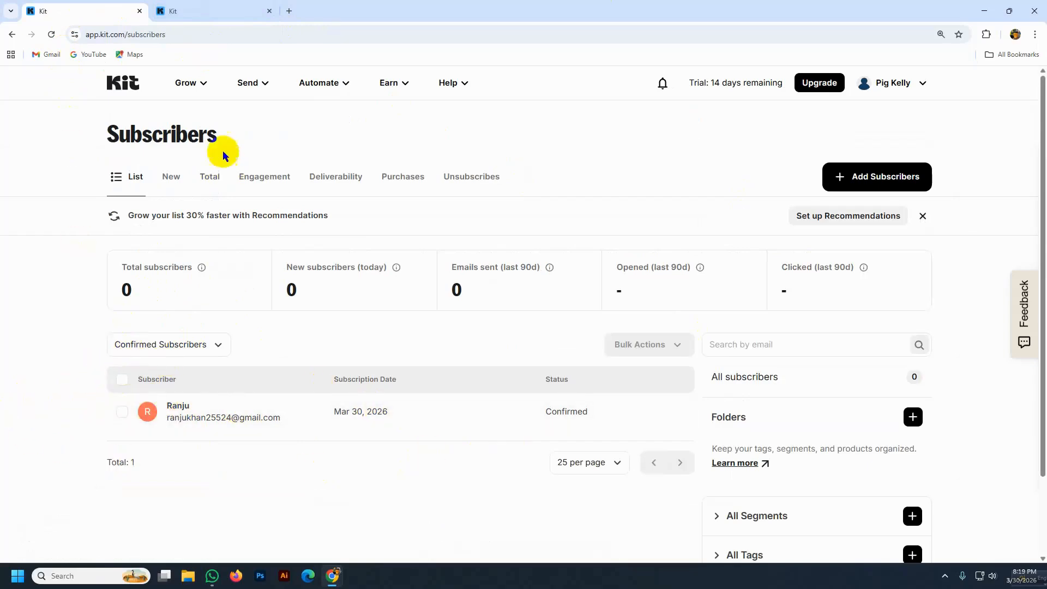
pyautogui.click(205, 84)
pyautogui.click(244, 204)
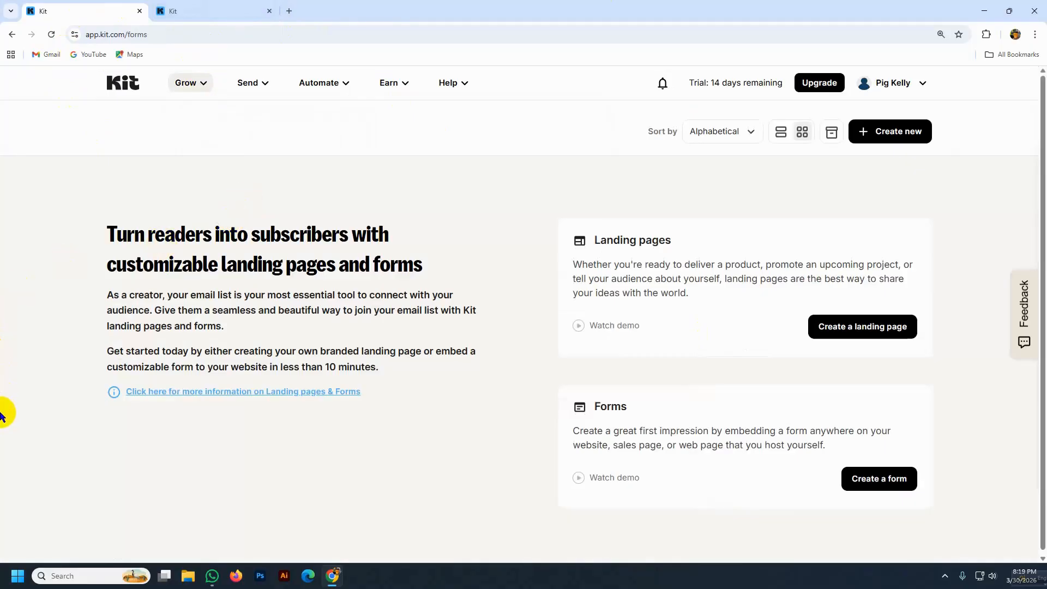
pyautogui.click(889, 135)
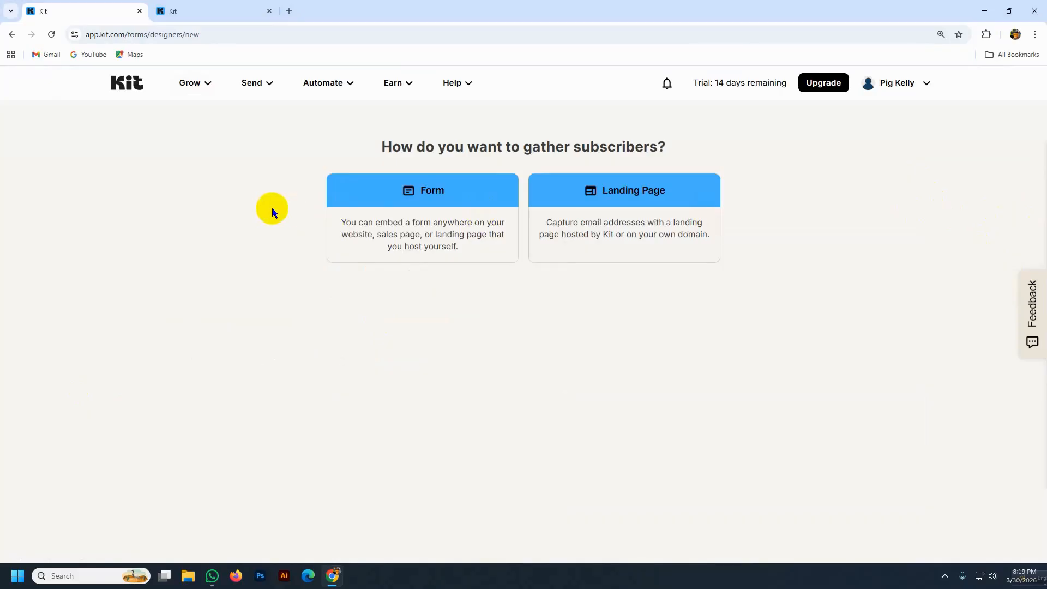
# - Choose Landing Page, filter templates to eBook, and pick the Parnell template
pyautogui.click(669, 243)
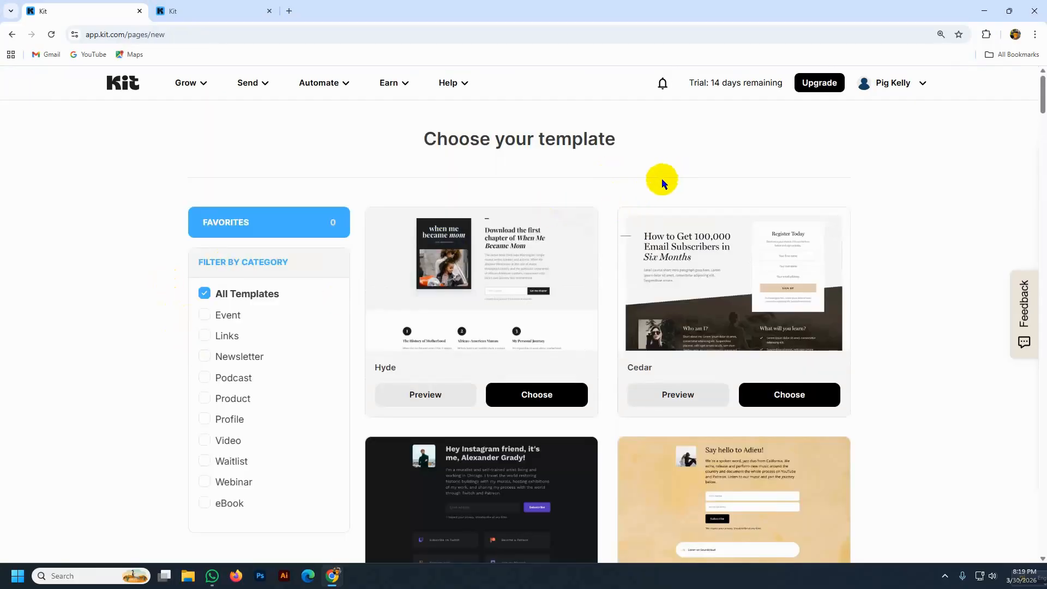
pyautogui.scroll(-1, 321, 181)
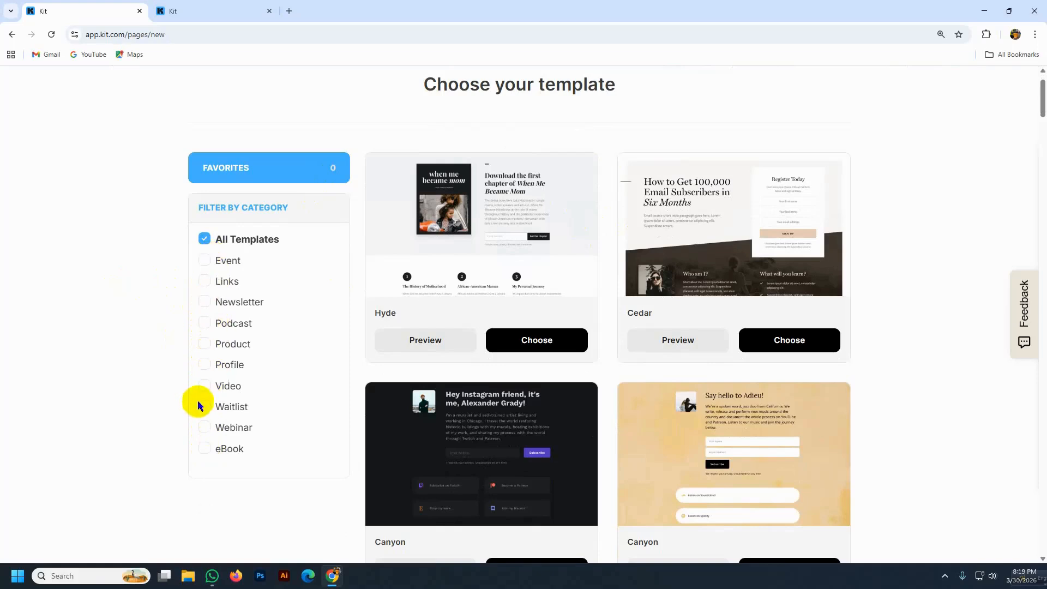
pyautogui.click(205, 454)
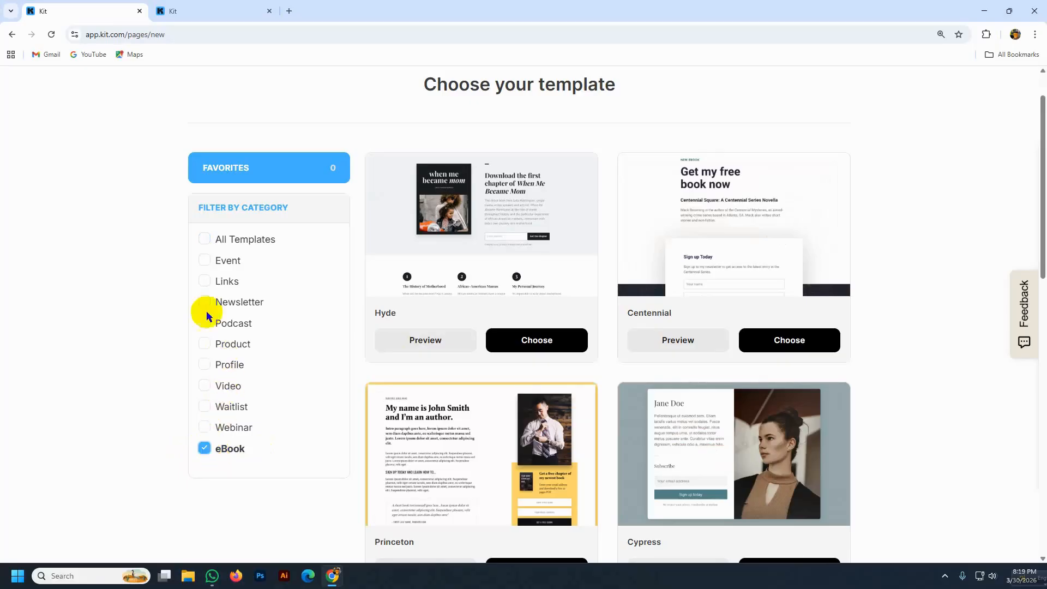
pyautogui.scroll(-4, 305, 392)
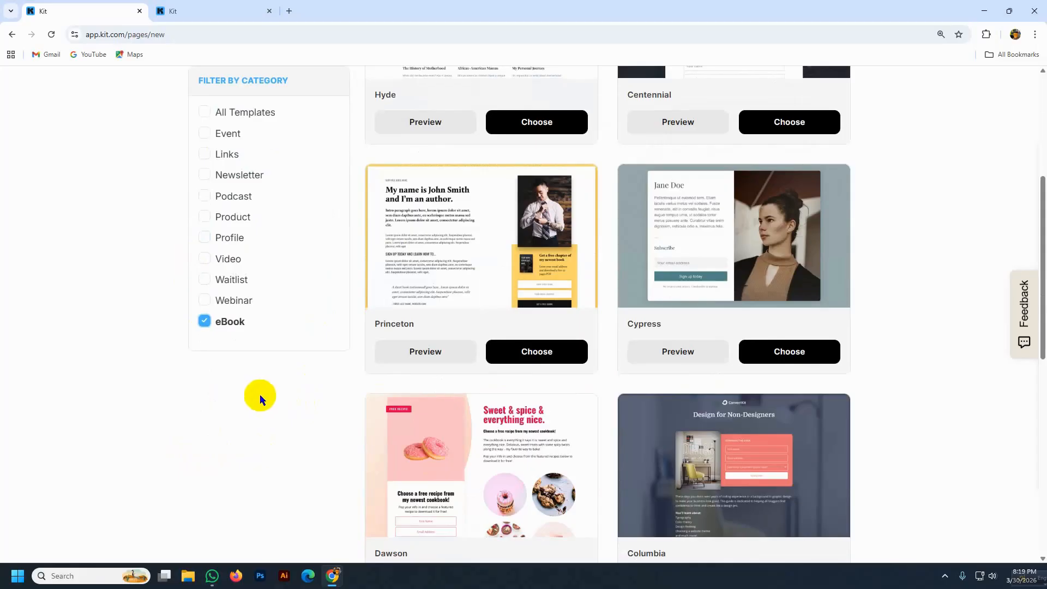
pyautogui.scroll(-10, 433, 281)
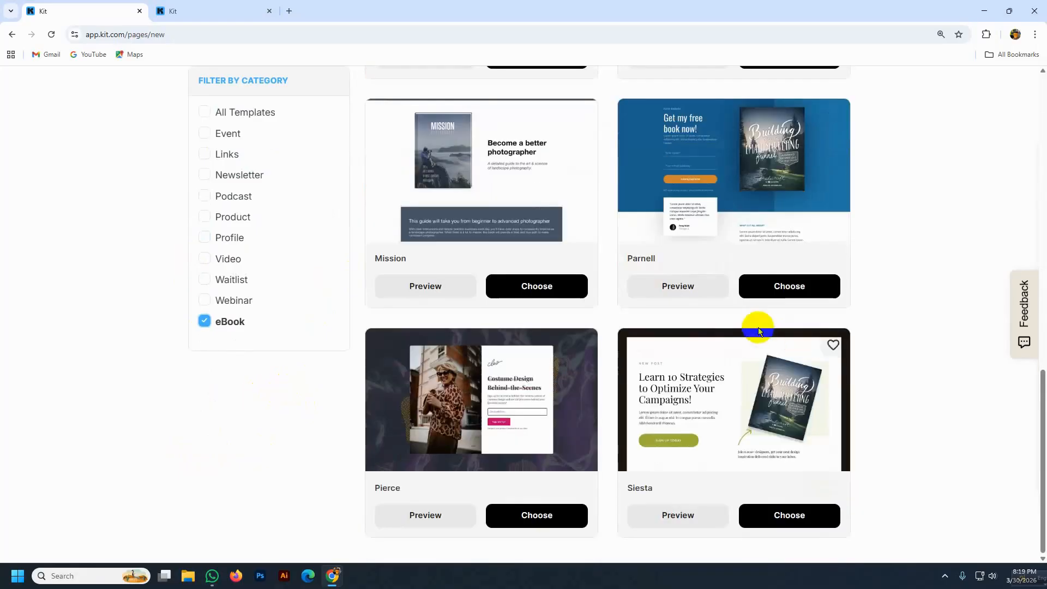
pyautogui.scroll(11, 542, 434)
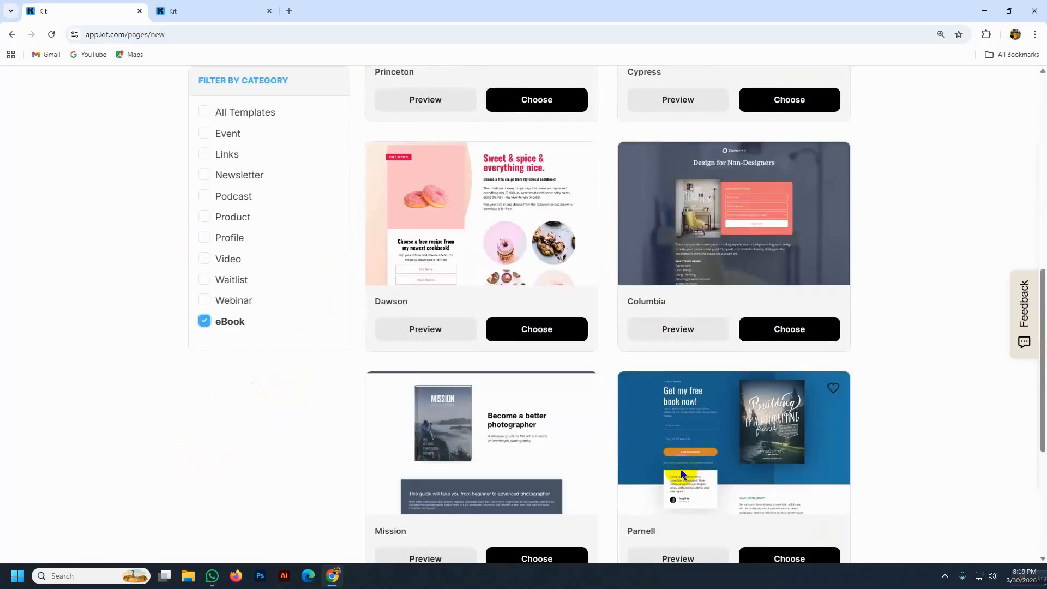
pyautogui.scroll(4, 659, 415)
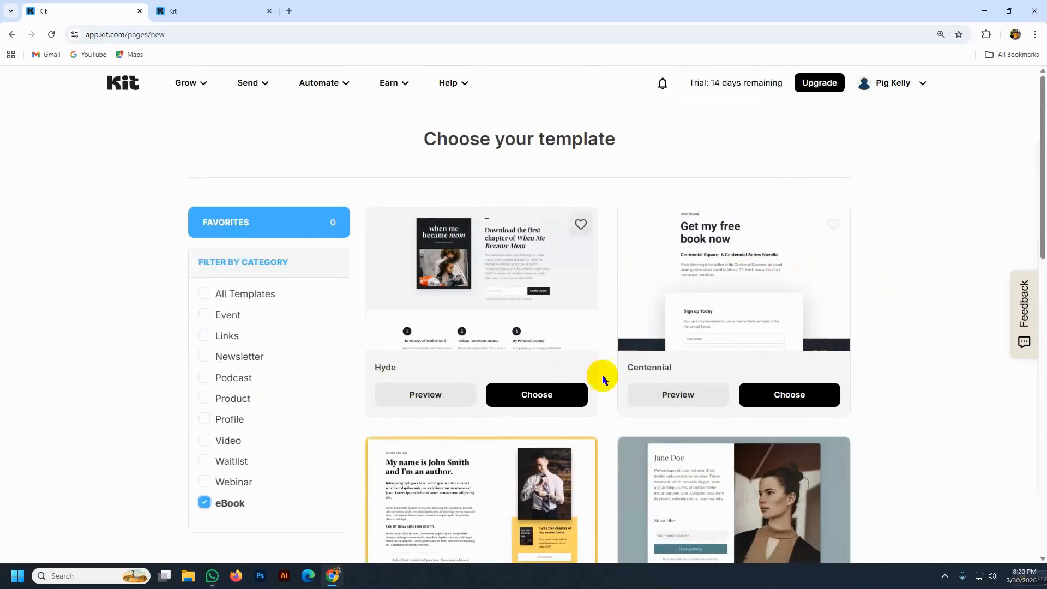
pyautogui.scroll(-13, 602, 374)
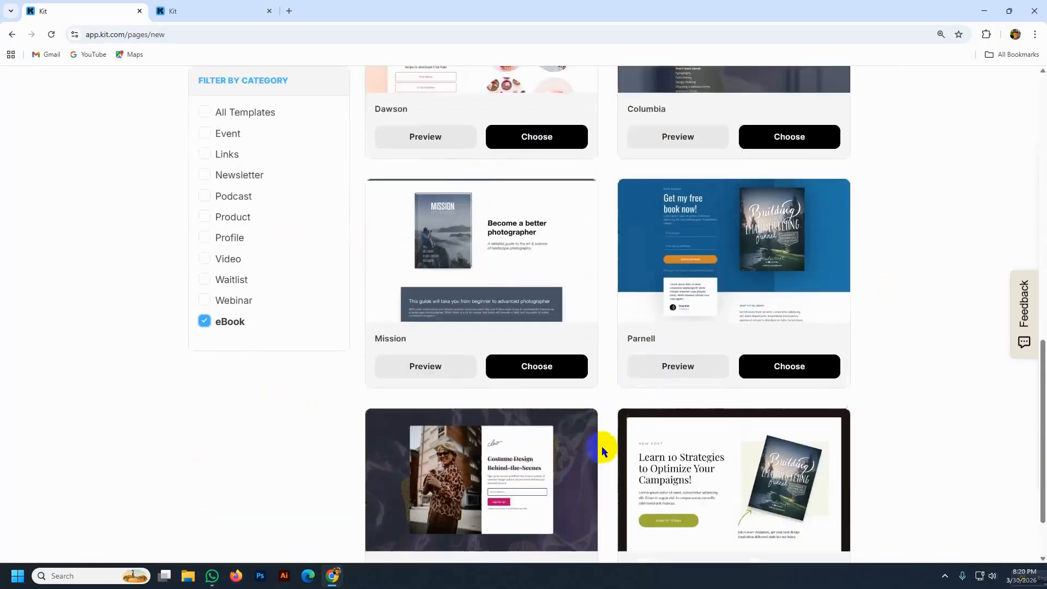
pyautogui.scroll(2, 601, 446)
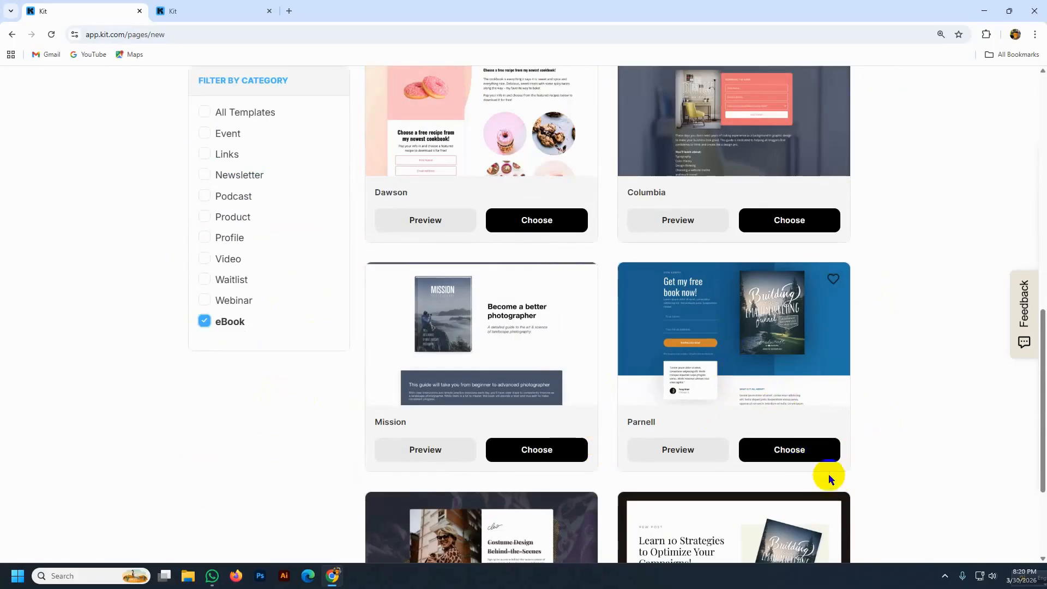
pyautogui.click(795, 451)
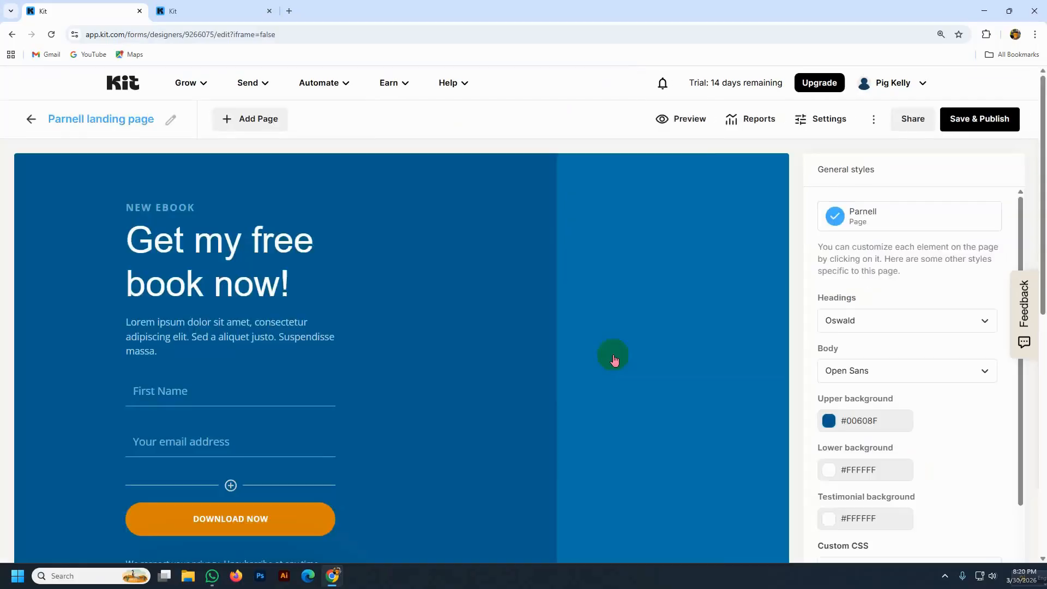
# - Add a new form field saved to a newly created 'Last Name' custom field
pyautogui.scroll(-3, 556, 340)
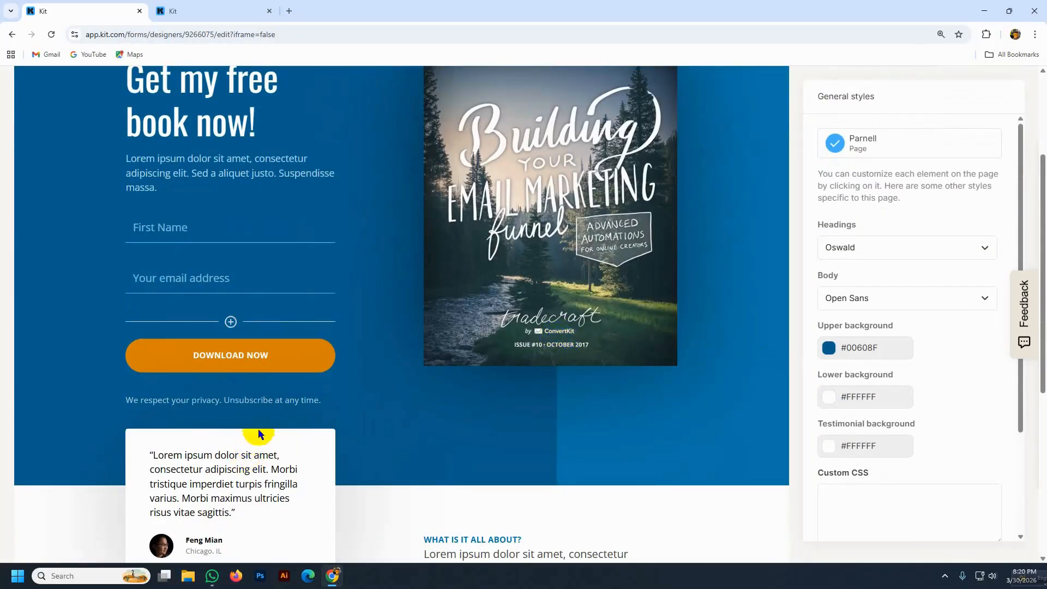
pyautogui.scroll(1, 146, 282)
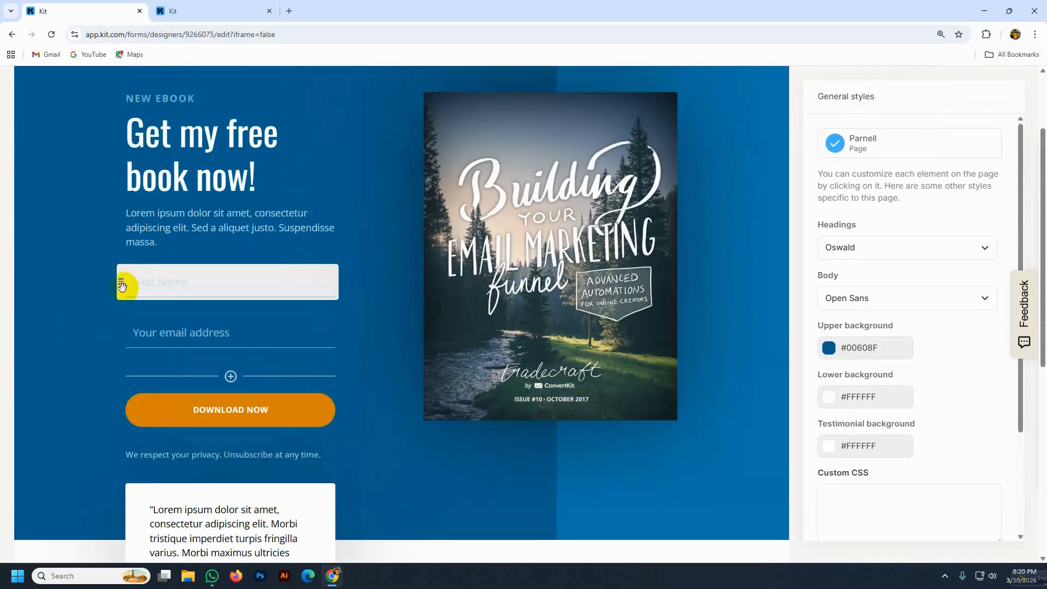
pyautogui.moveTo(125, 285); pyautogui.dragTo(148, 296)
pyautogui.click(230, 376)
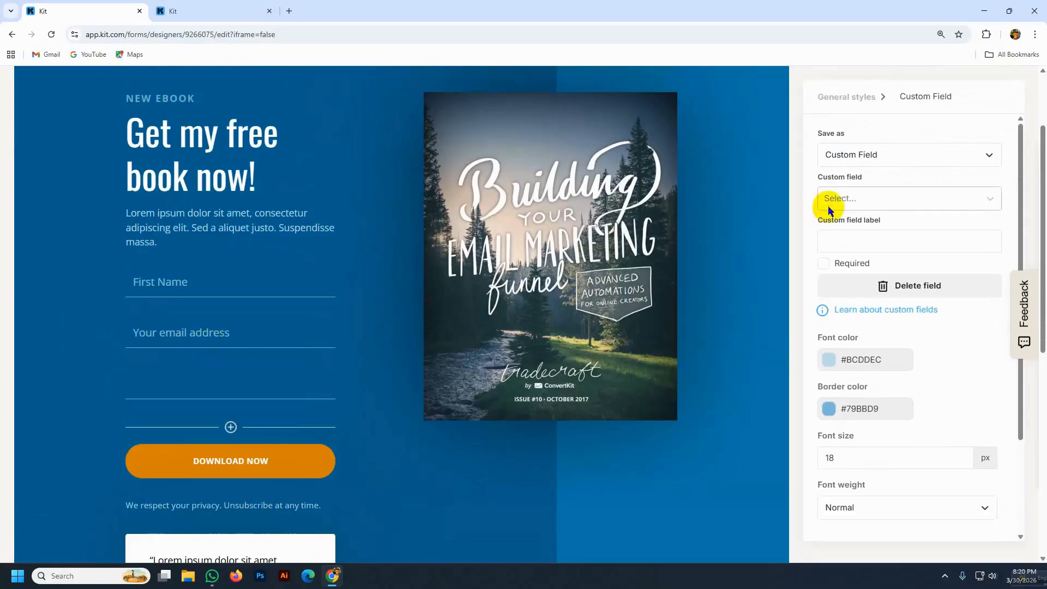
pyautogui.click(843, 200)
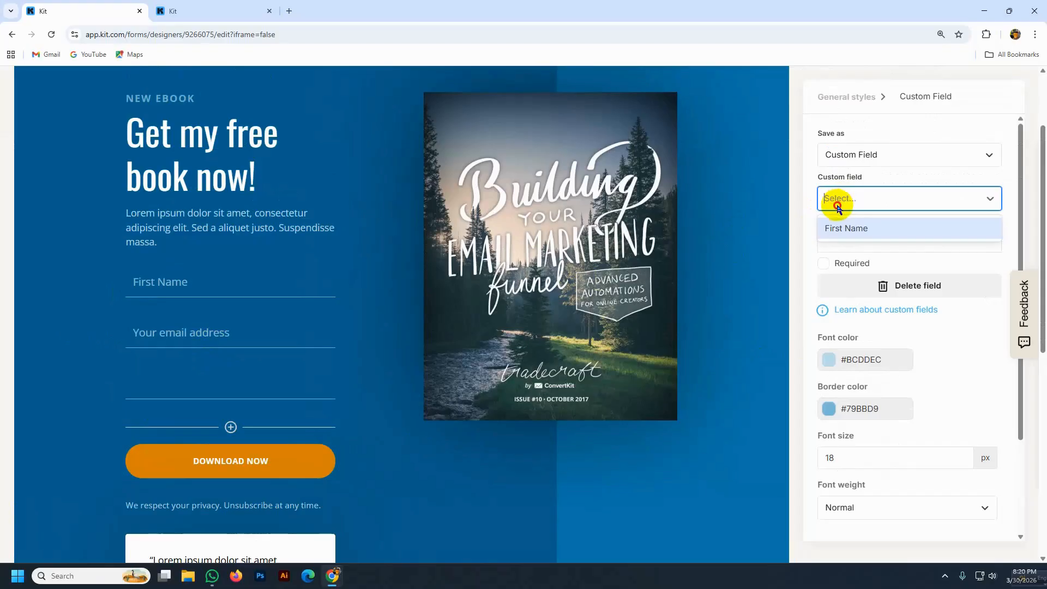
pyautogui.click(843, 199)
pyautogui.click(843, 200)
pyautogui.write('Last Name')
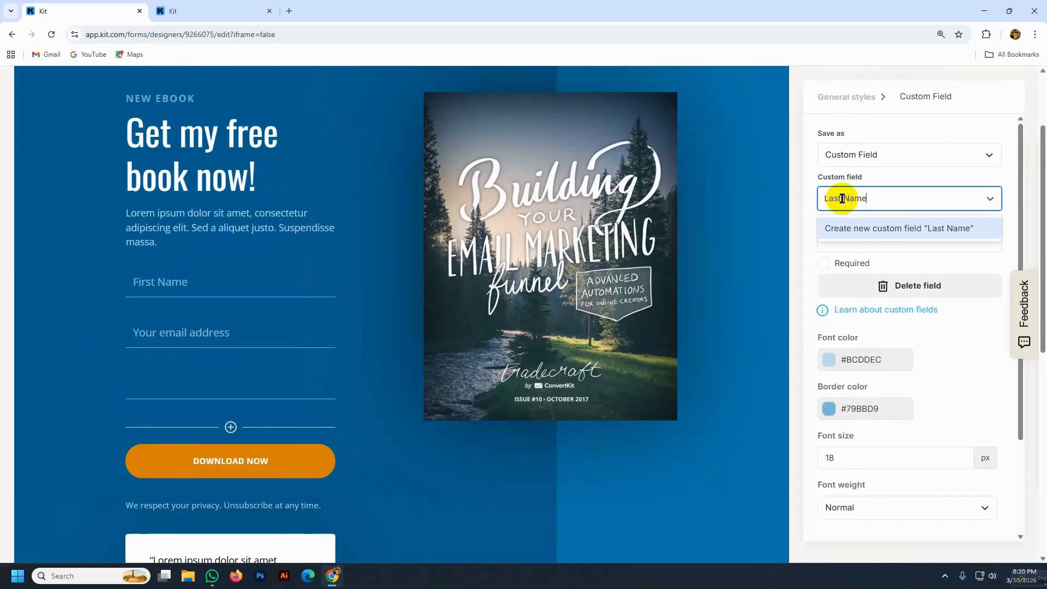
pyautogui.click(914, 228)
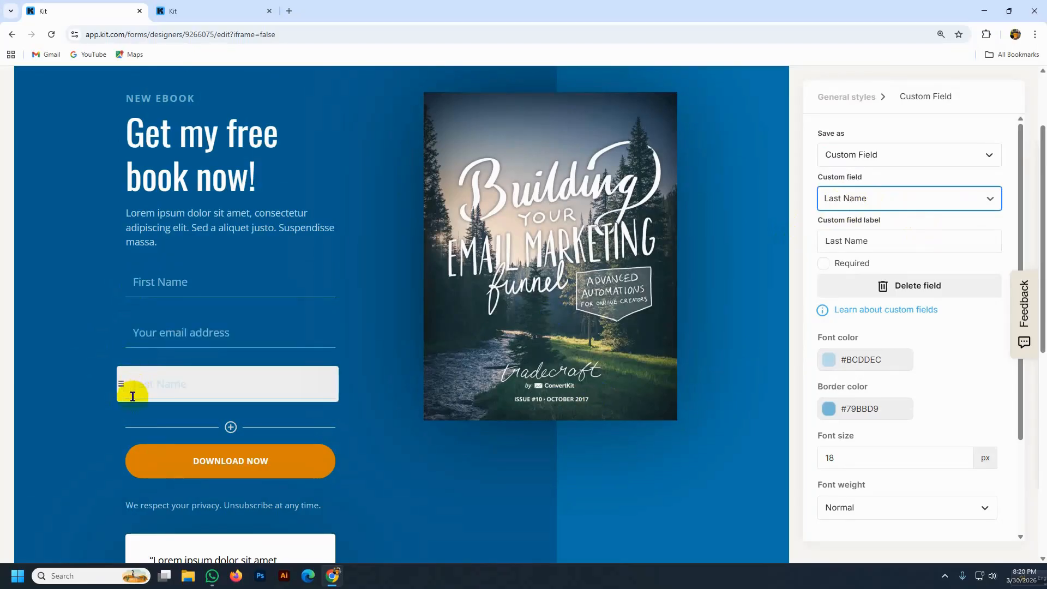
pyautogui.click(100, 364)
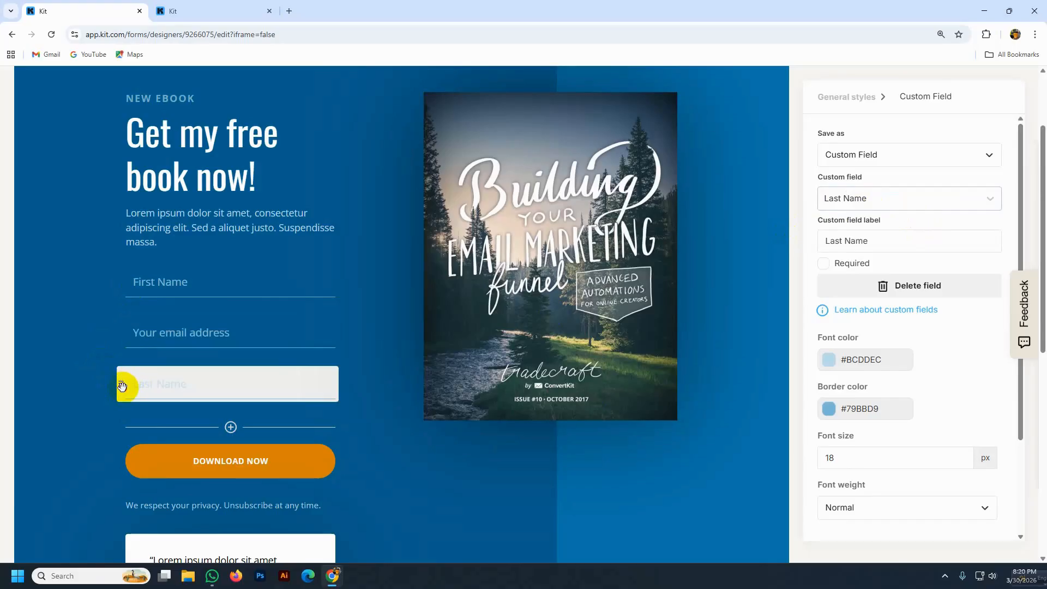
# - Position the Last Name field under First Name and mark it required
pyautogui.moveTo(122, 386); pyautogui.dragTo(116, 337)
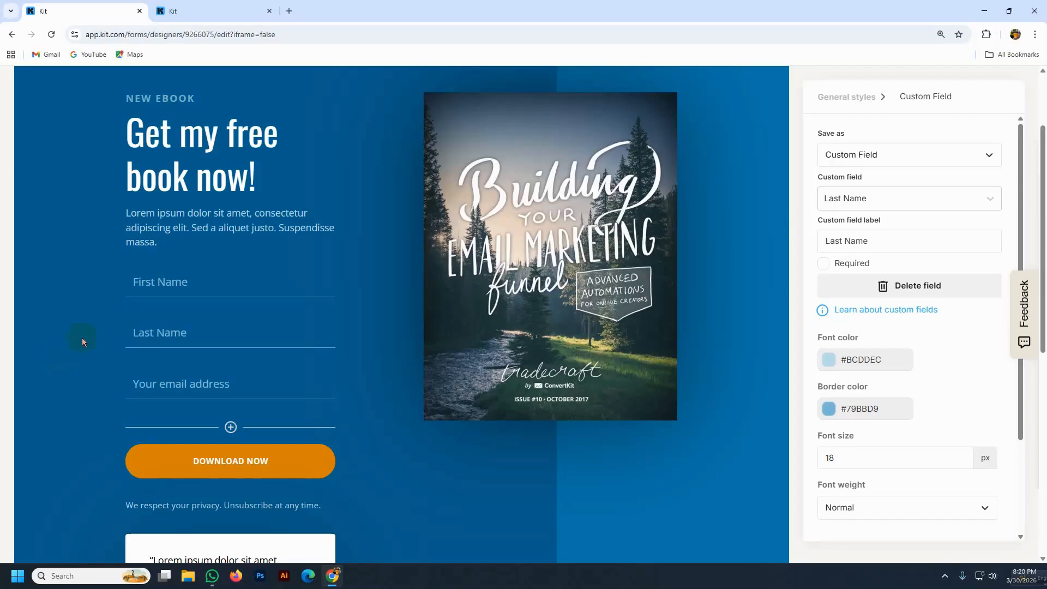
pyautogui.moveTo(157, 279); pyautogui.dragTo(124, 283)
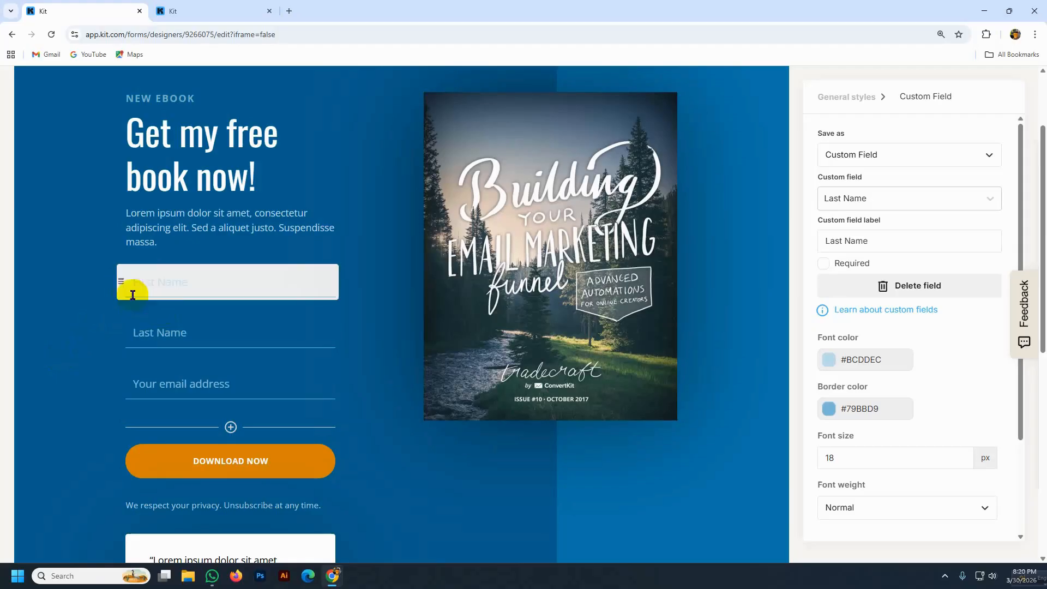
pyautogui.moveTo(126, 278); pyautogui.dragTo(126, 279)
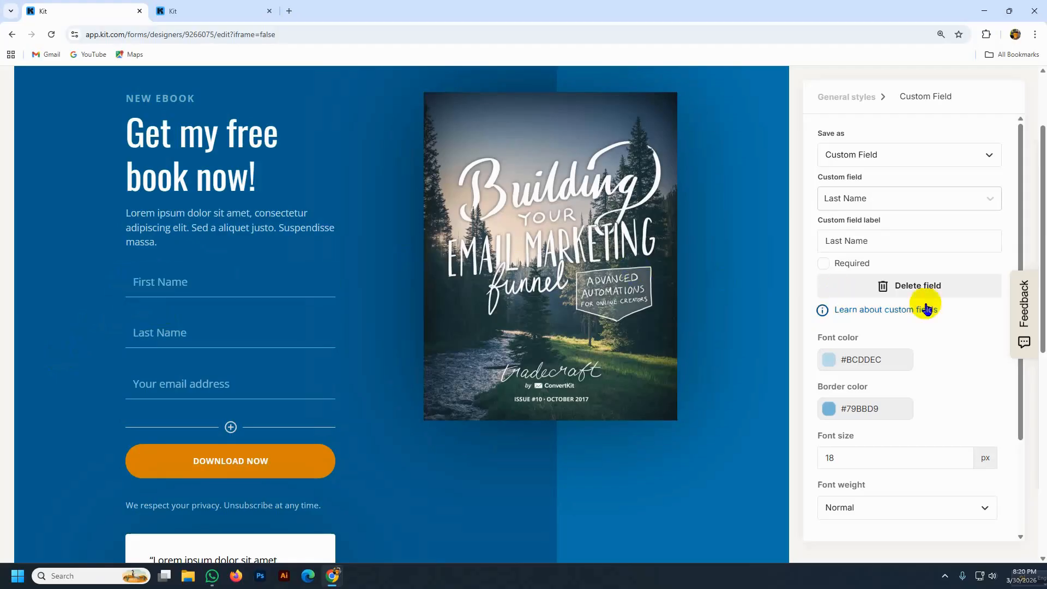
pyautogui.click(823, 264)
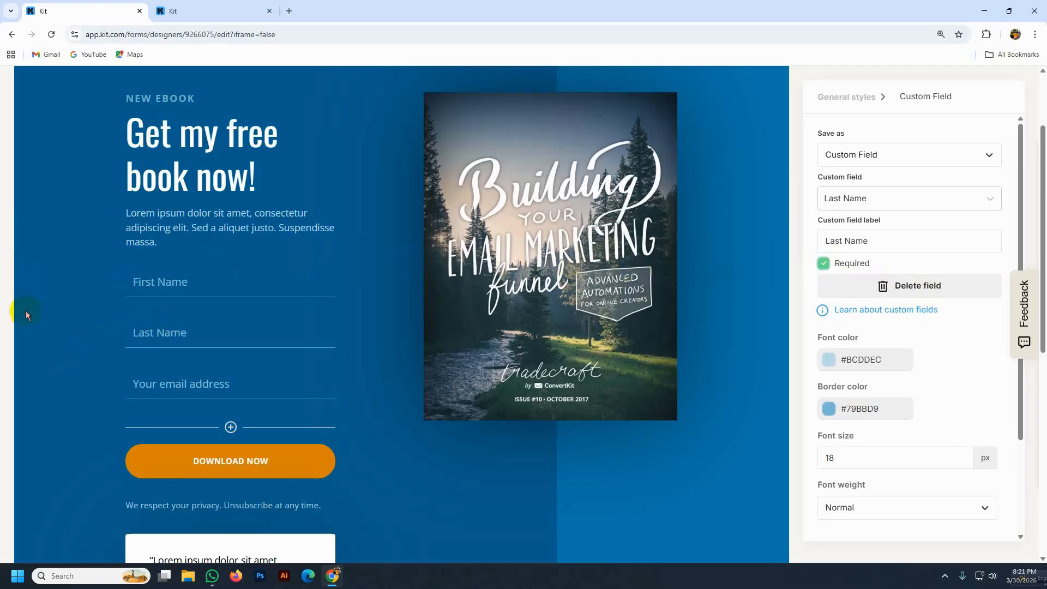
pyautogui.moveTo(122, 329)
pyautogui.mouseDown()
pyautogui.moveTo(267, 329)
pyautogui.moveTo(133, 285)
pyautogui.moveTo(133, 331)
pyautogui.moveTo(123, 339)
pyautogui.moveTo(121, 330)
pyautogui.mouseUp()
pyautogui.click(229, 341)
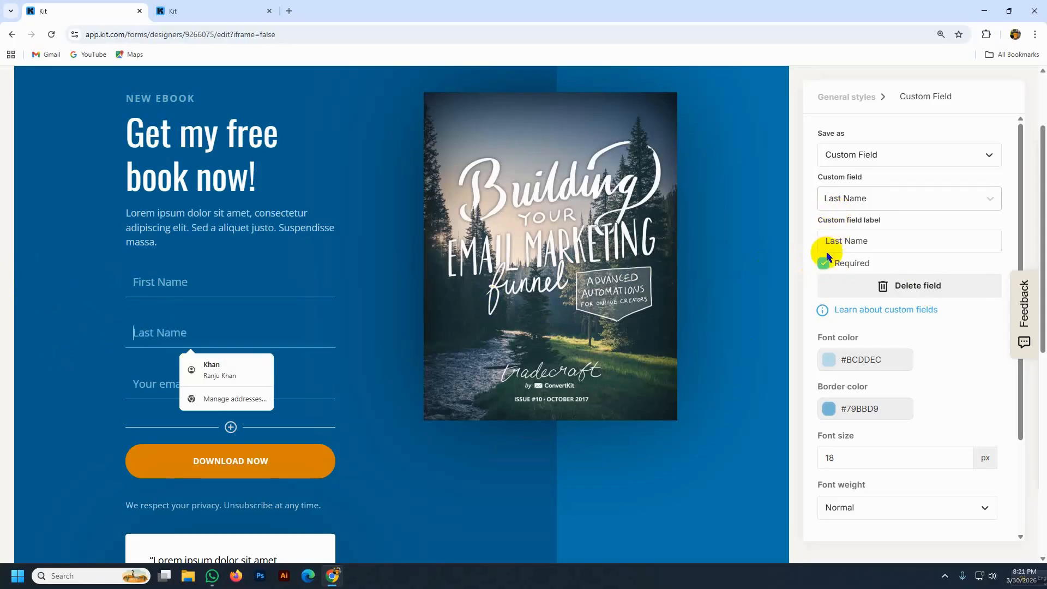
pyautogui.moveTo(129, 282); pyautogui.dragTo(129, 281)
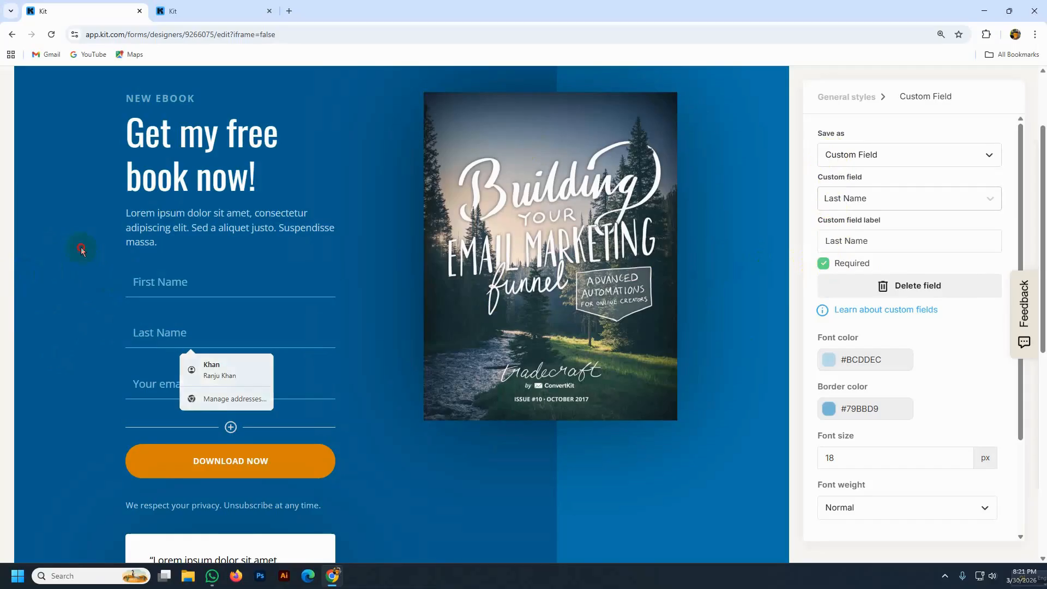
# - Save and publish the Parnell landing page, then dismiss the confirmation
pyautogui.scroll(-5, 898, 374)
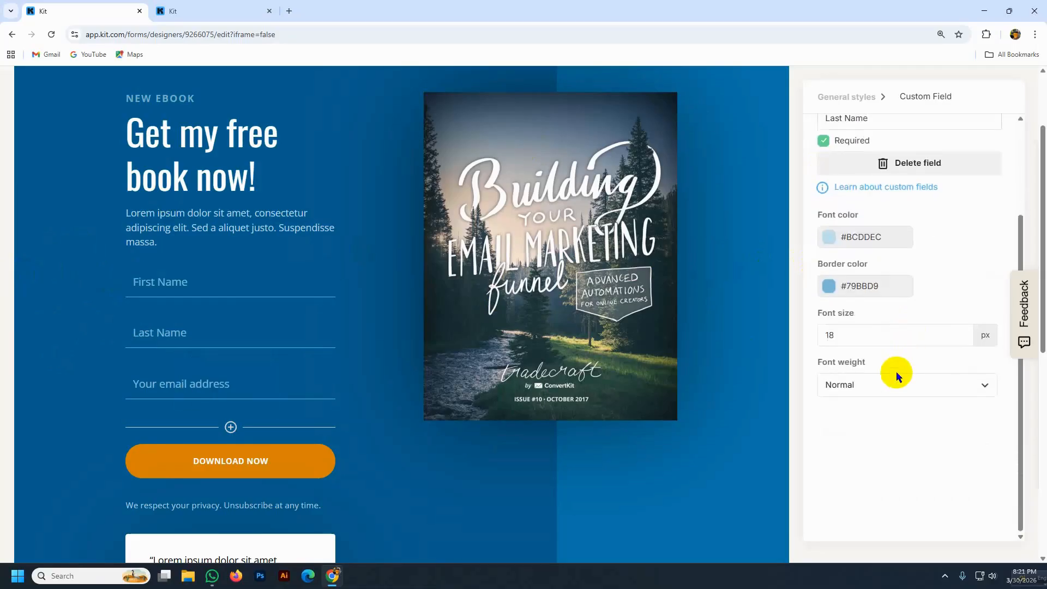
pyautogui.scroll(6, 927, 269)
pyautogui.scroll(1, 949, 169)
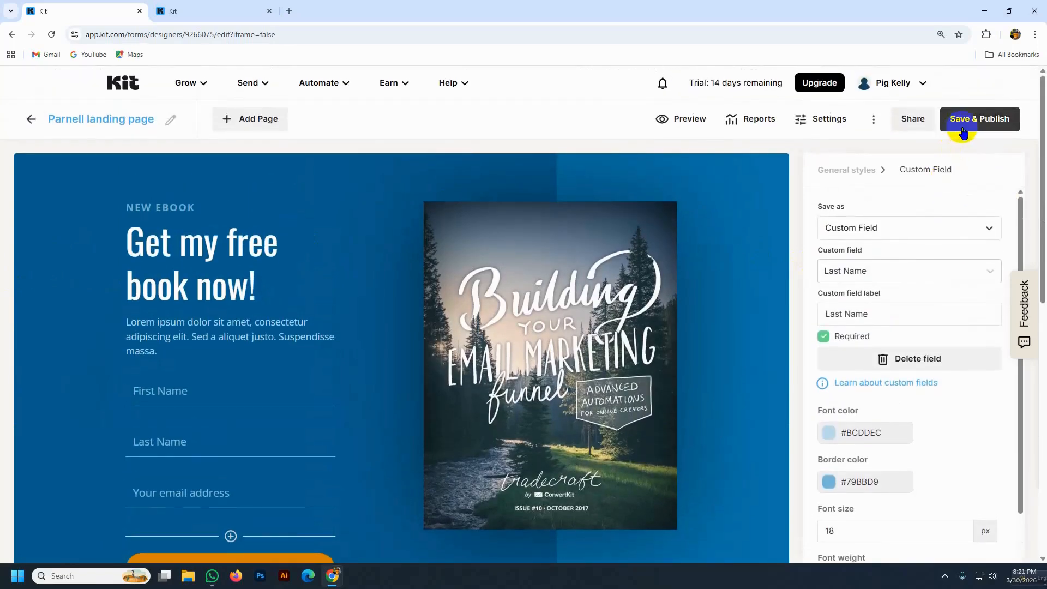
pyautogui.click(965, 119)
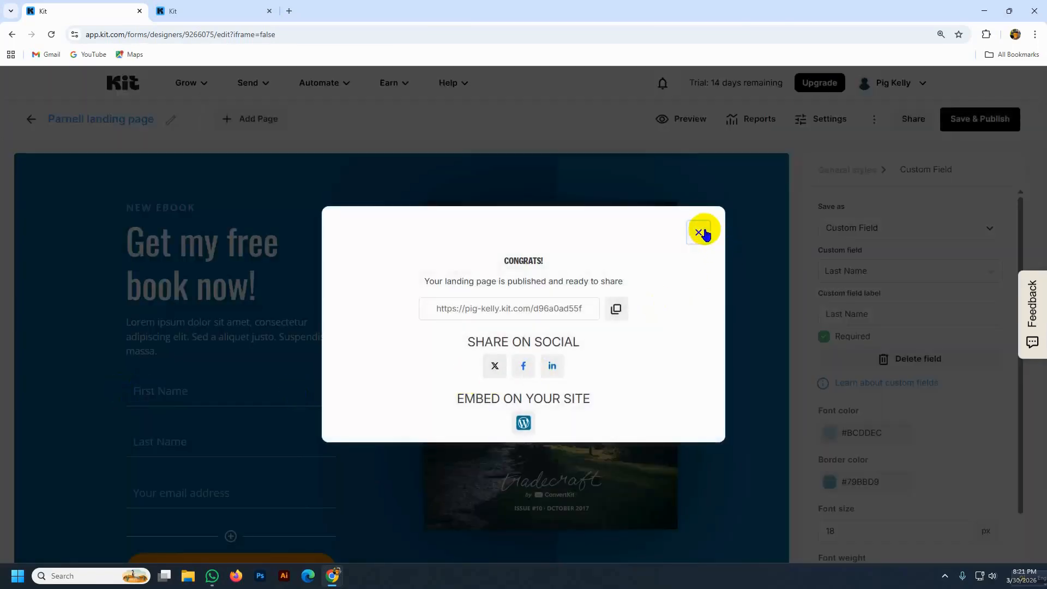
pyautogui.click(700, 230)
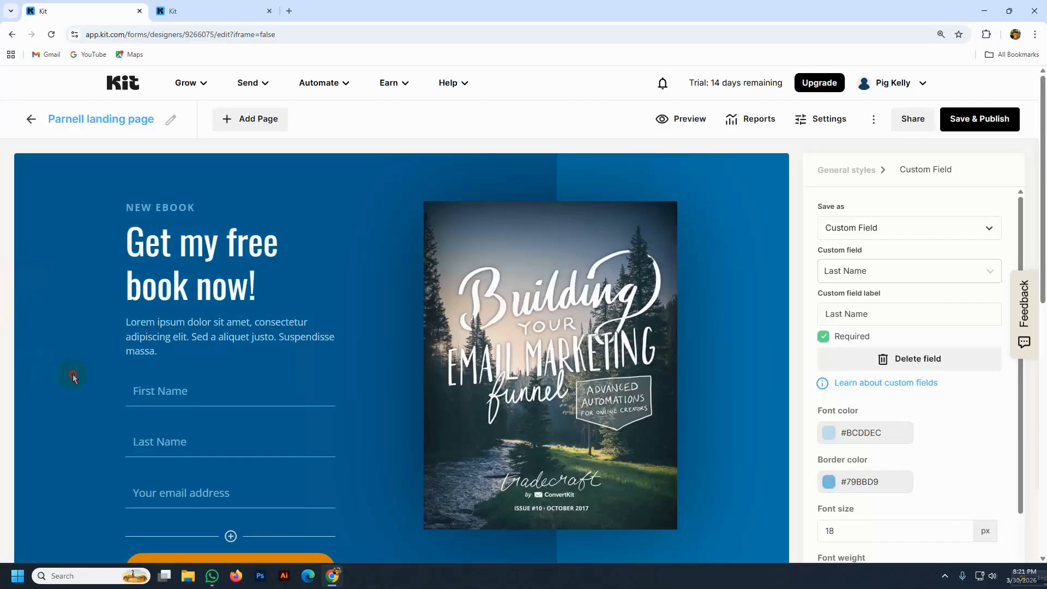
# - Set the form fields' font colour to pale blue #C8E6F3
pyautogui.click(122, 389)
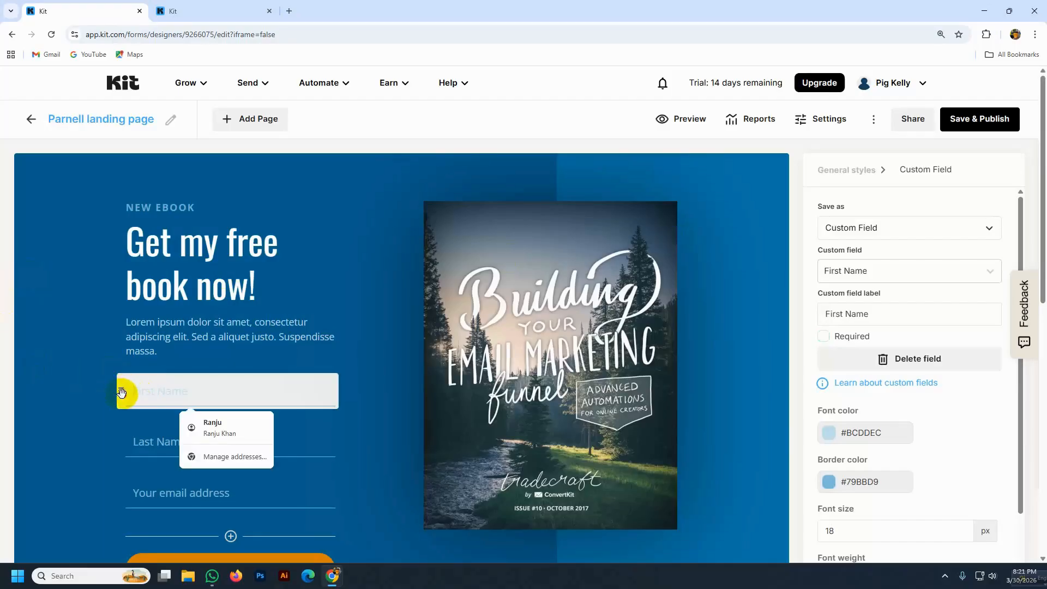
pyautogui.scroll(-3, 670, 310)
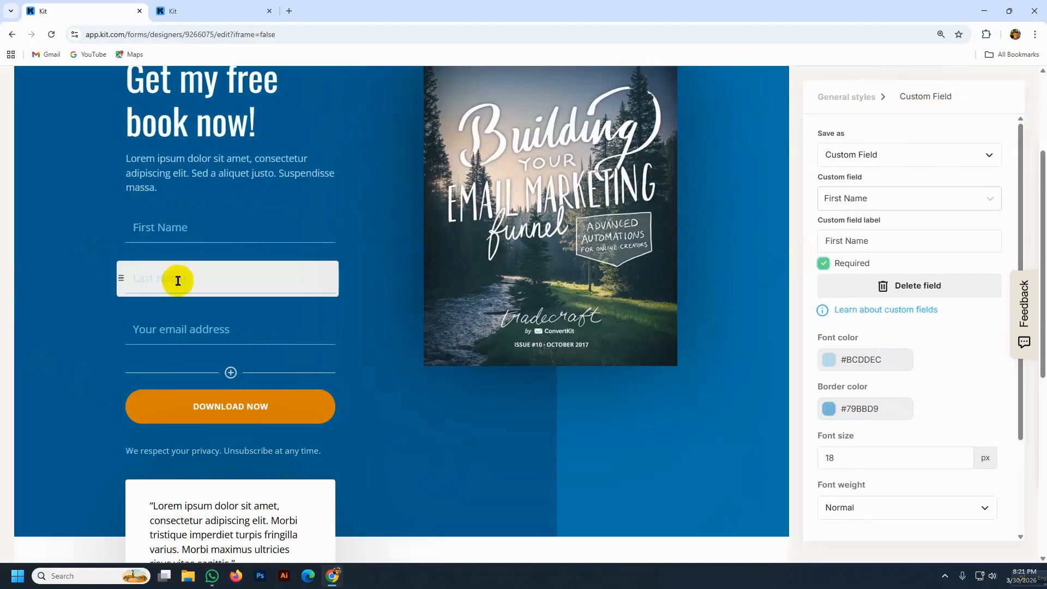
pyautogui.scroll(-1, 164, 287)
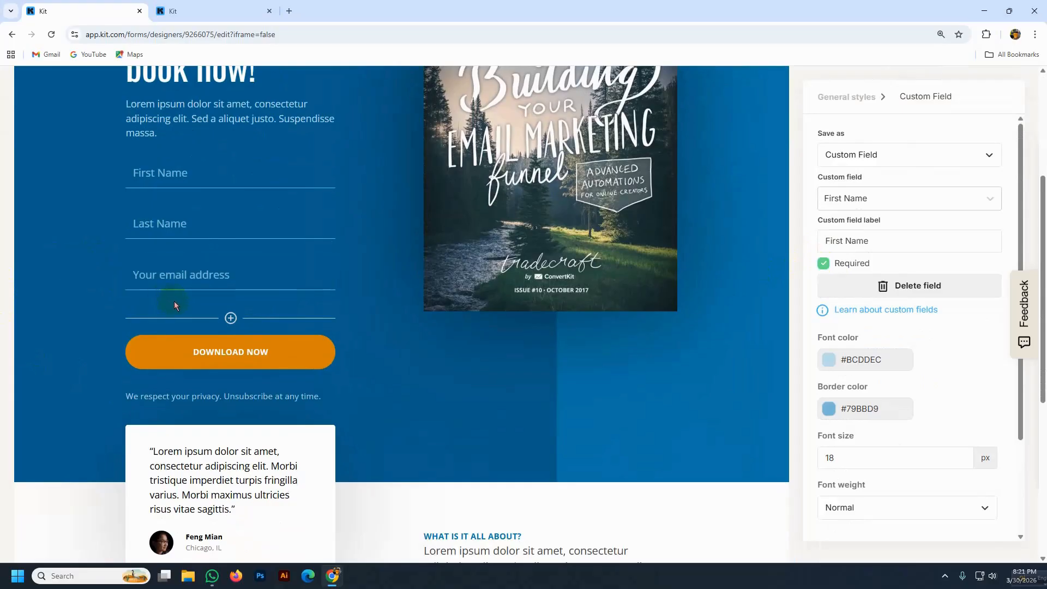
pyautogui.scroll(3, 170, 318)
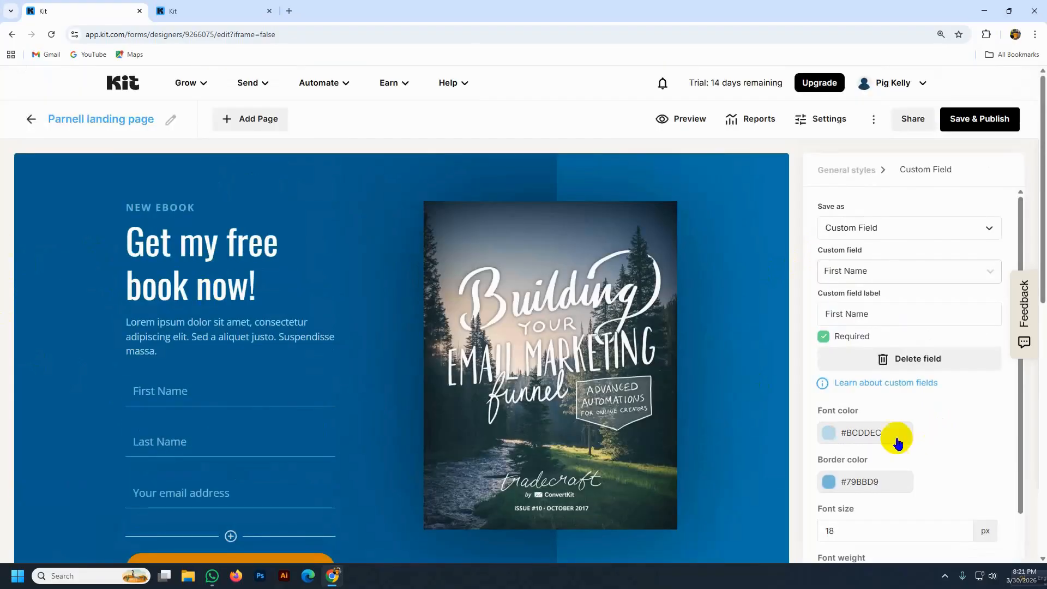
pyautogui.scroll(-1, 895, 437)
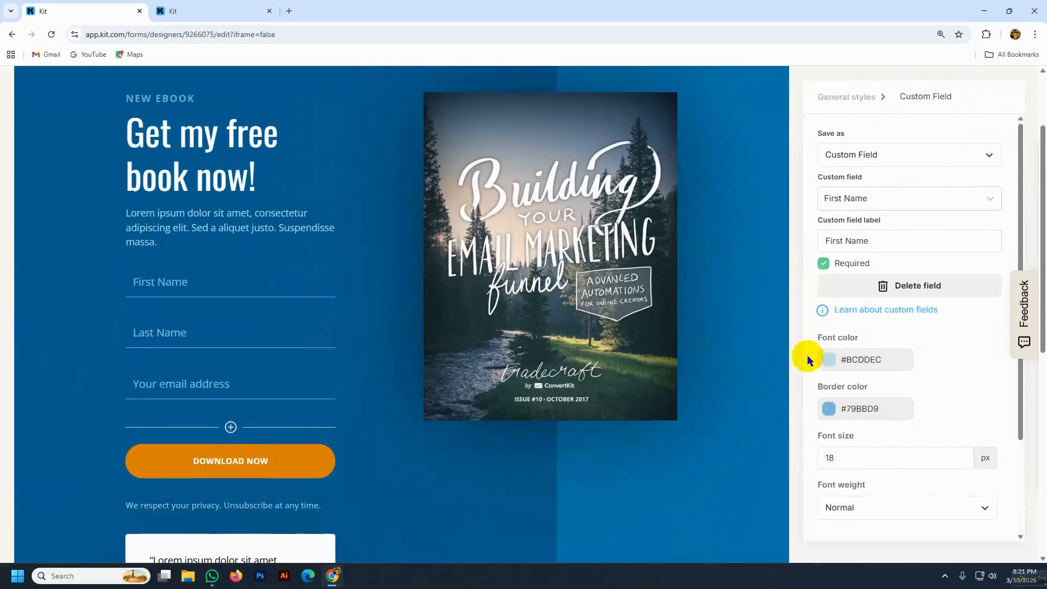
pyautogui.click(825, 360)
pyautogui.moveTo(881, 394); pyautogui.dragTo(924, 384)
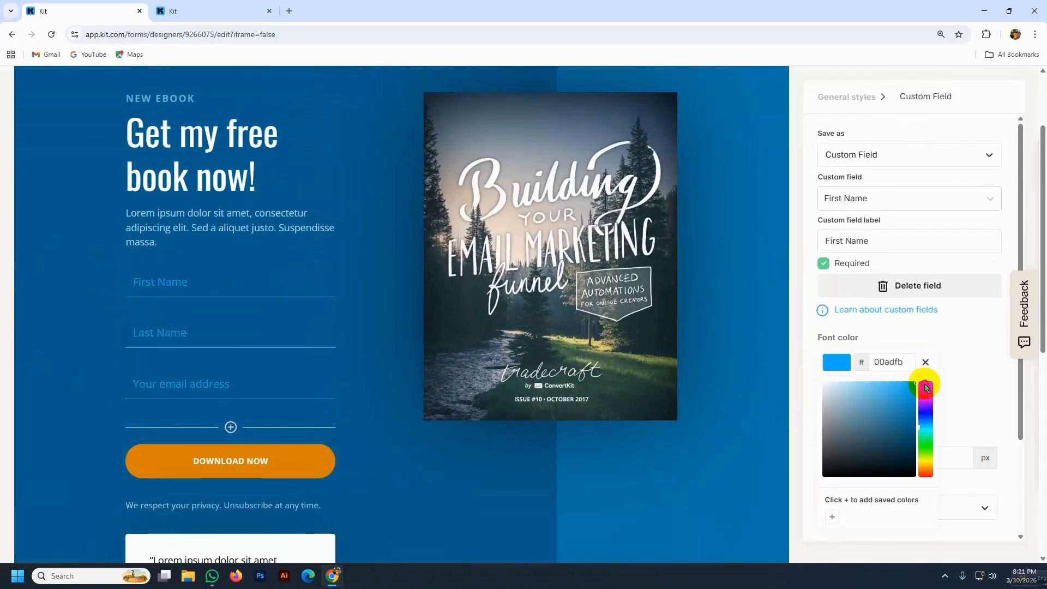
pyautogui.click(881, 422)
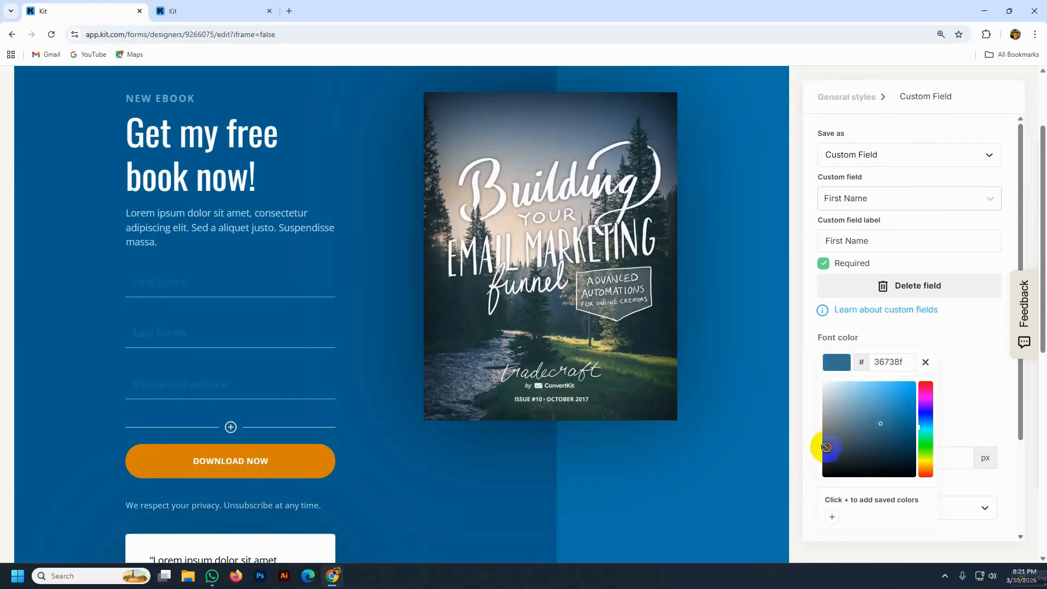
pyautogui.click(844, 399)
pyautogui.moveTo(844, 400)
pyautogui.mouseDown()
pyautogui.moveTo(811, 373)
pyautogui.moveTo(940, 384)
pyautogui.moveTo(856, 394)
pyautogui.mouseUp()
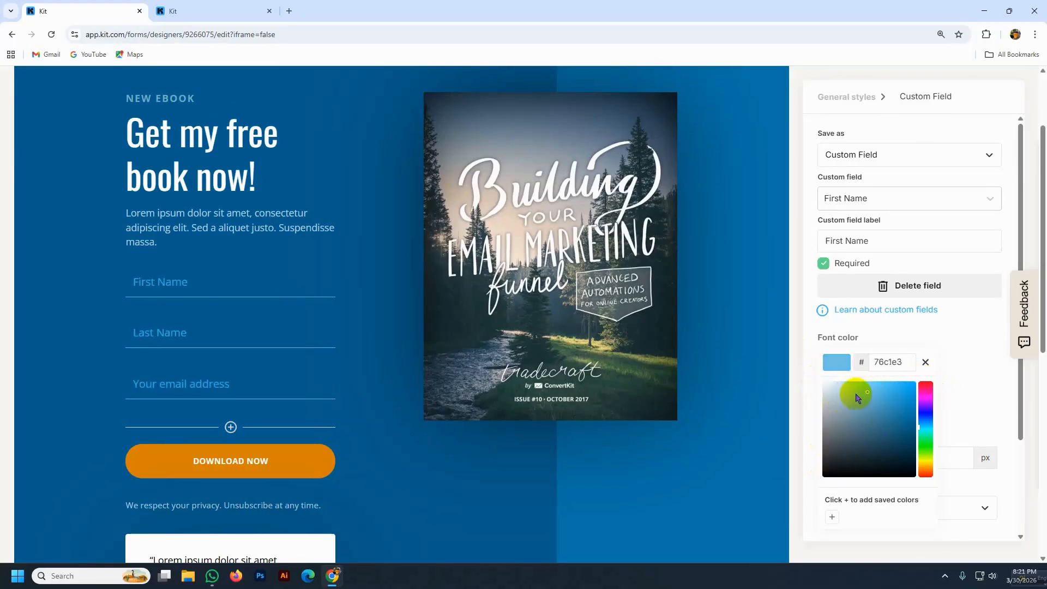
pyautogui.click(970, 369)
# - Set the field border colour to #358EA6 and keep the font weight Normal
pyautogui.click(830, 409)
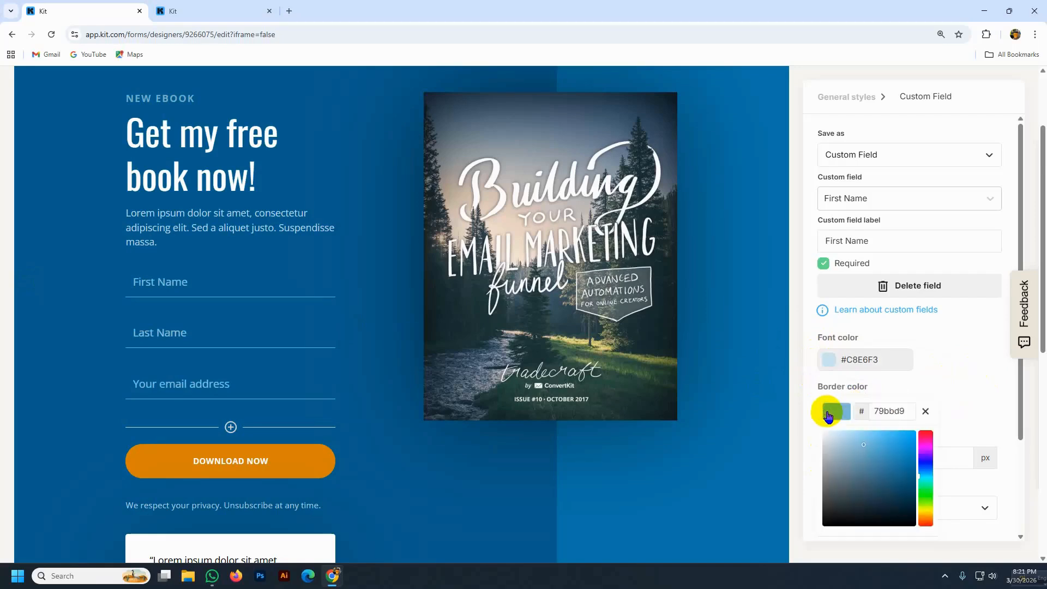
pyautogui.moveTo(869, 444); pyautogui.dragTo(885, 464)
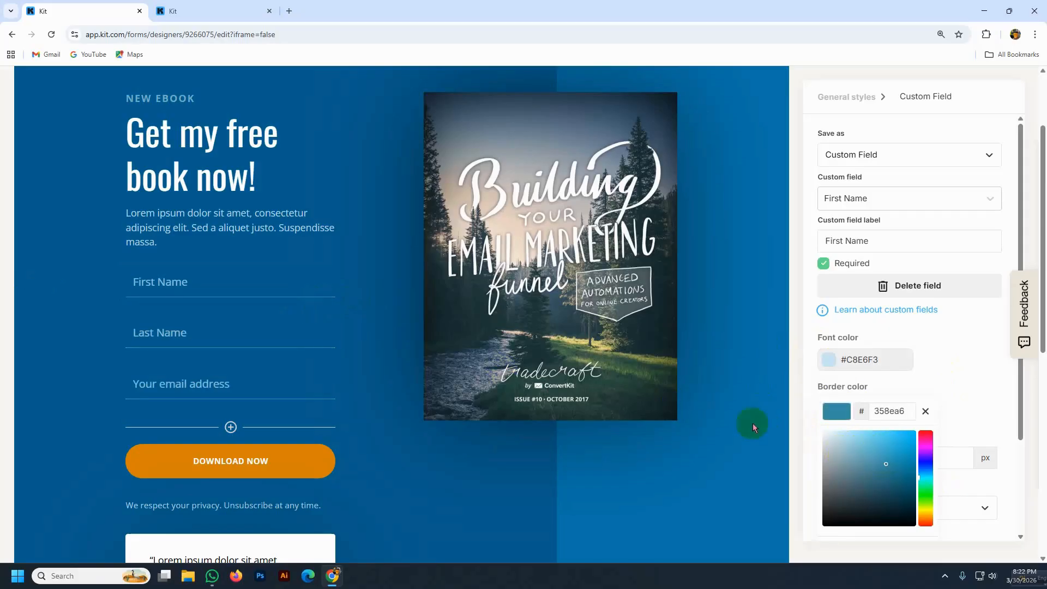
pyautogui.click(926, 411)
pyautogui.scroll(-2, 873, 430)
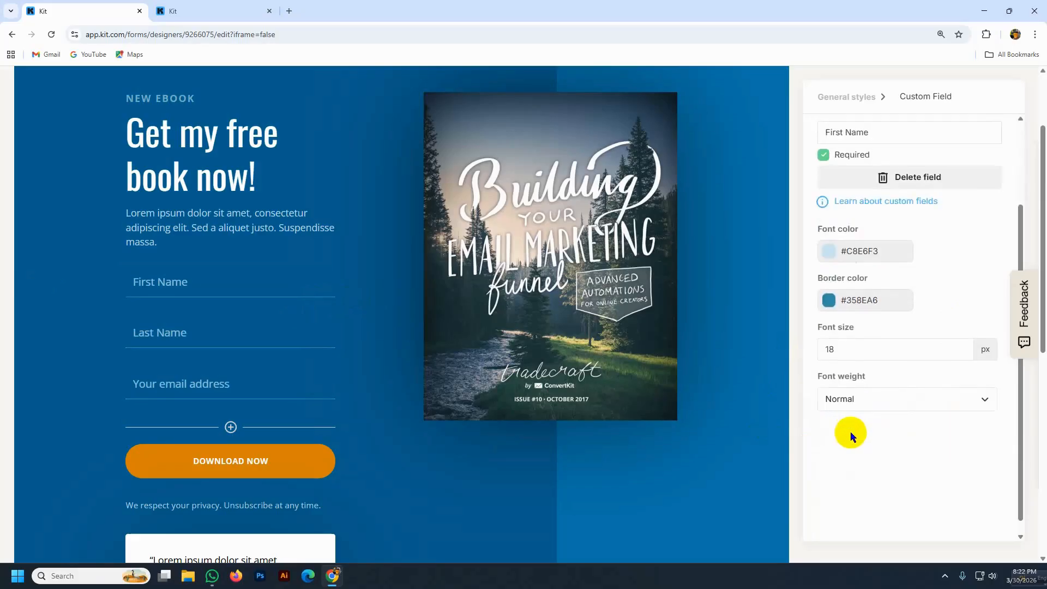
pyautogui.click(985, 399)
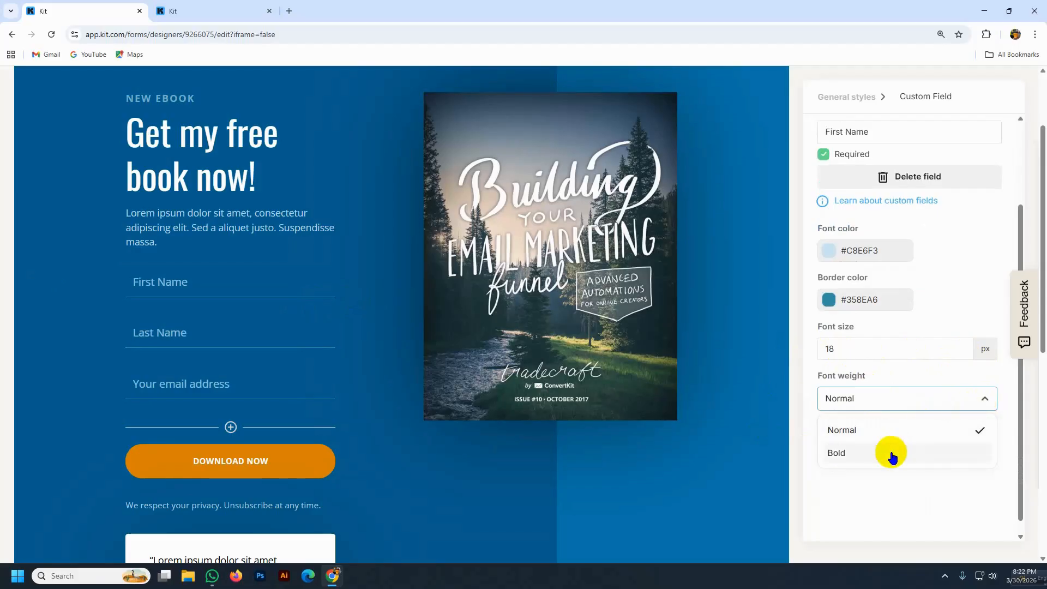
pyautogui.click(891, 395)
pyautogui.click(275, 472)
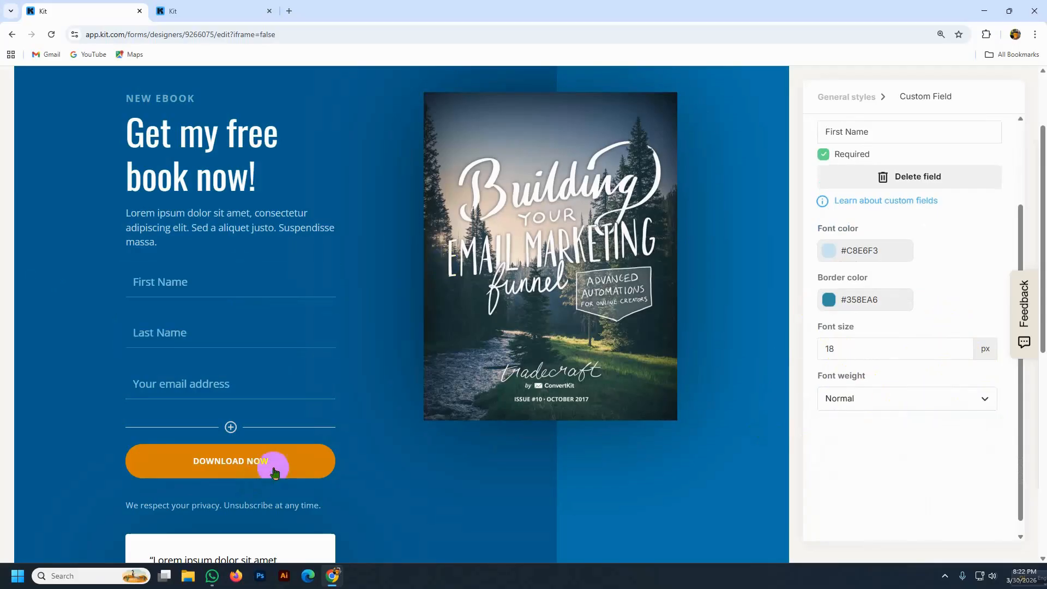
# - Review styles of the Download Now button, intro paragraph and heading, then open a new browser tab
pyautogui.click(290, 461)
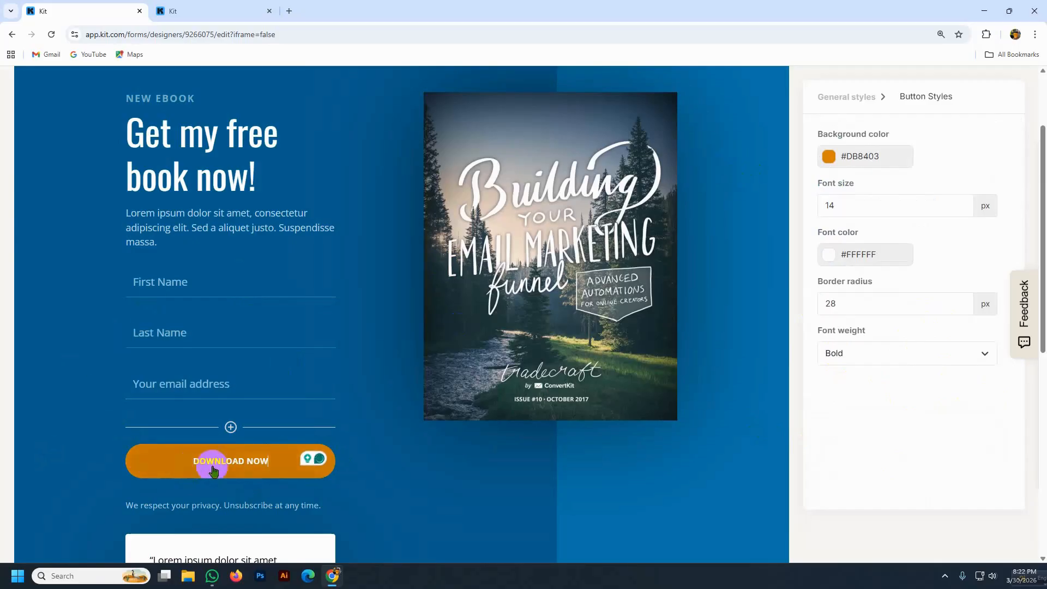
pyautogui.scroll(-3, 218, 463)
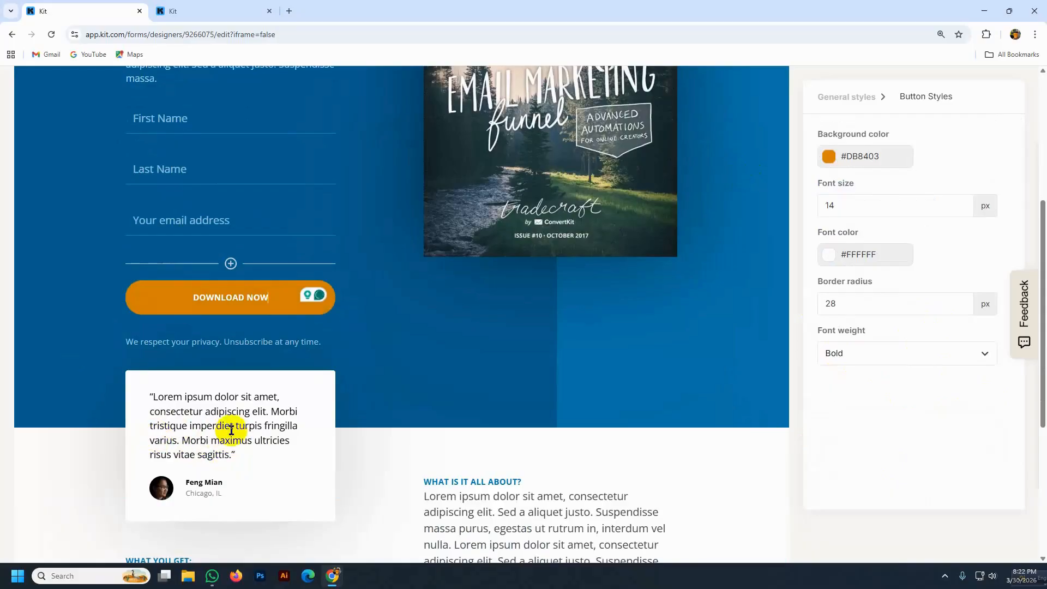
pyautogui.scroll(4, 231, 430)
pyautogui.click(127, 268)
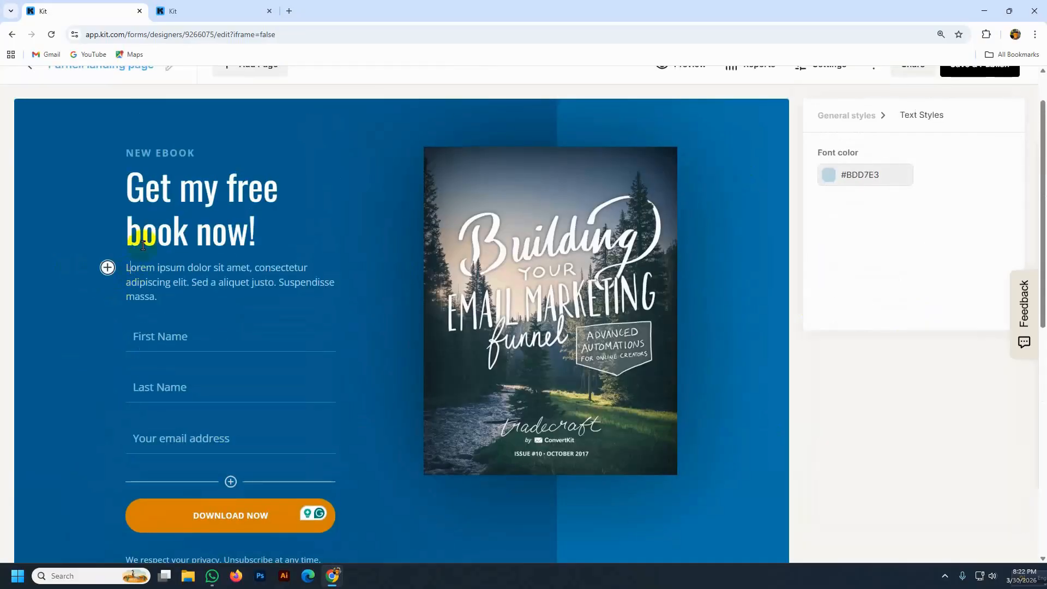
pyautogui.click(216, 188)
pyautogui.click(127, 188)
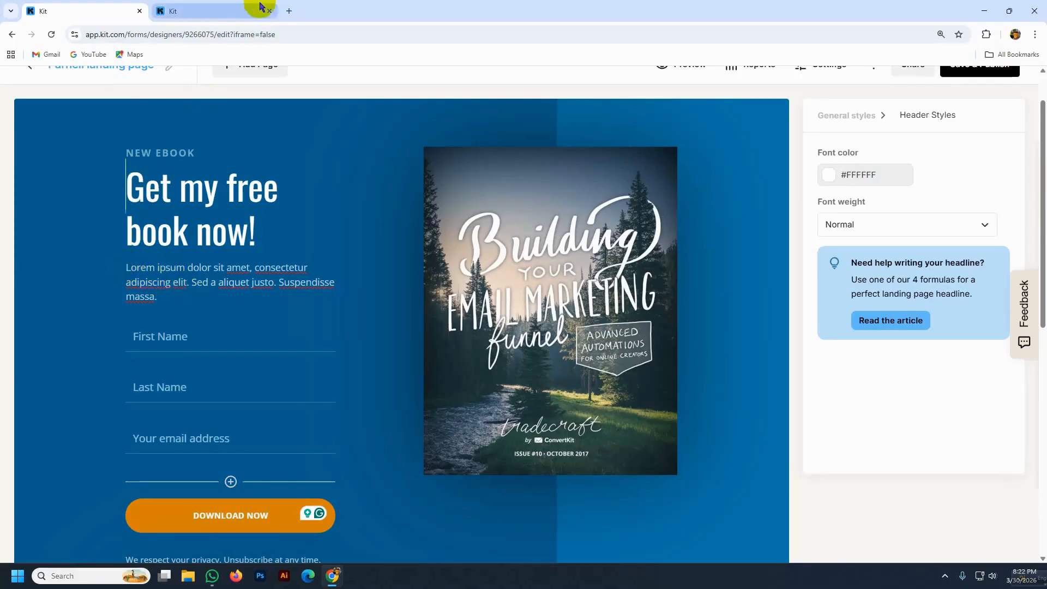
pyautogui.click(289, 11)
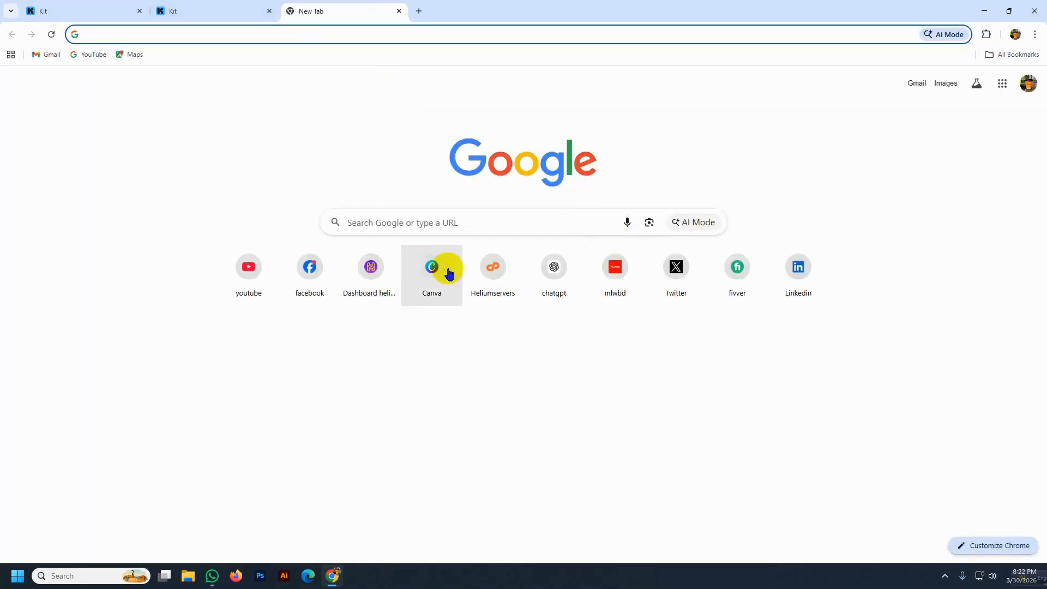
# - In ChatGPT, ask in Banglish for ebook name ideas for a digital marketer
pyautogui.click(547, 272)
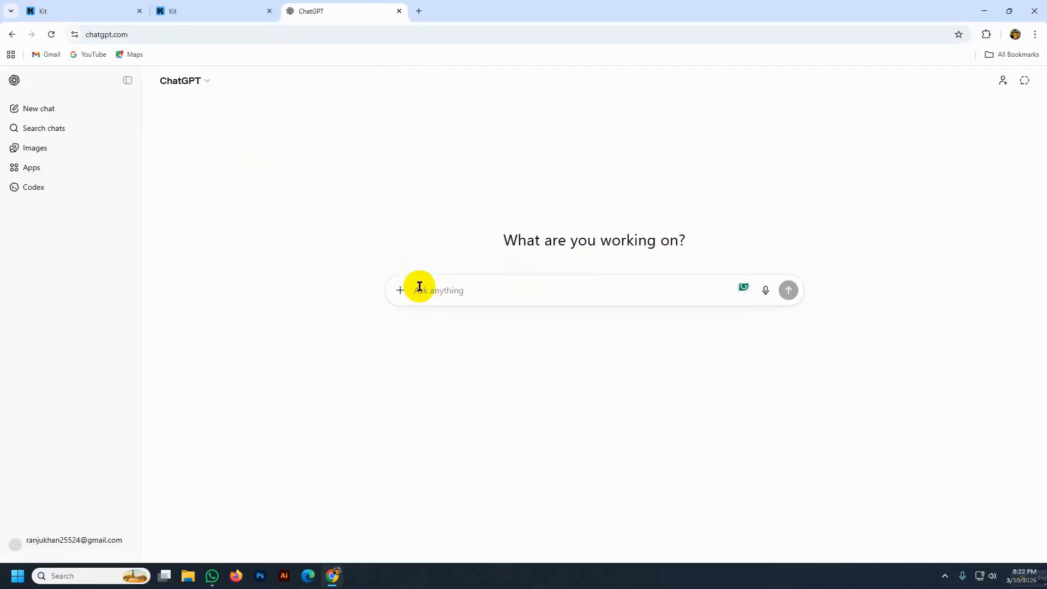
pyautogui.write('a')
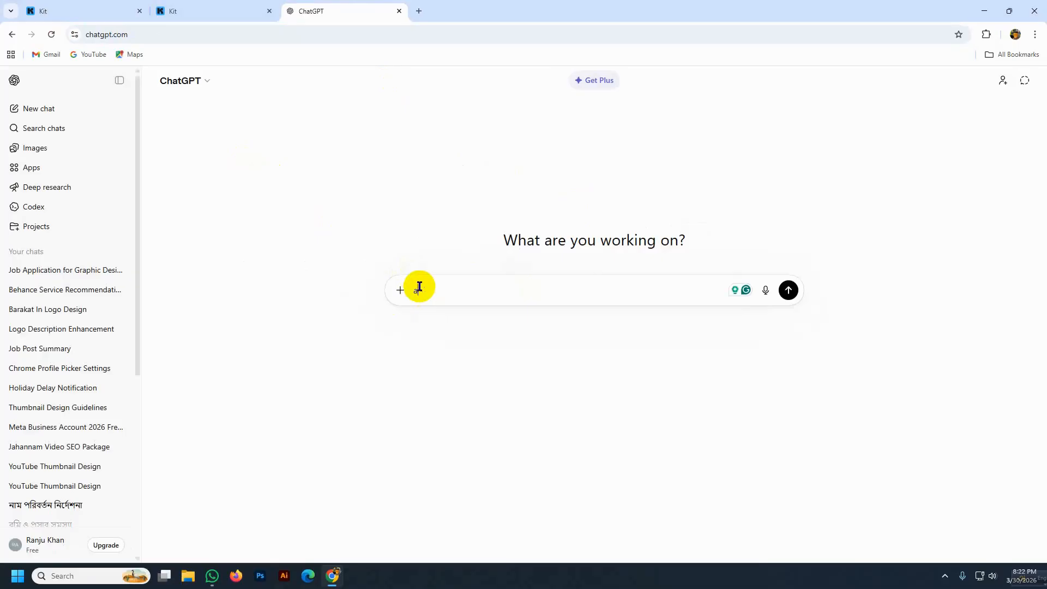
pyautogui.write('mi akjon digital marketer..tmi kisu')
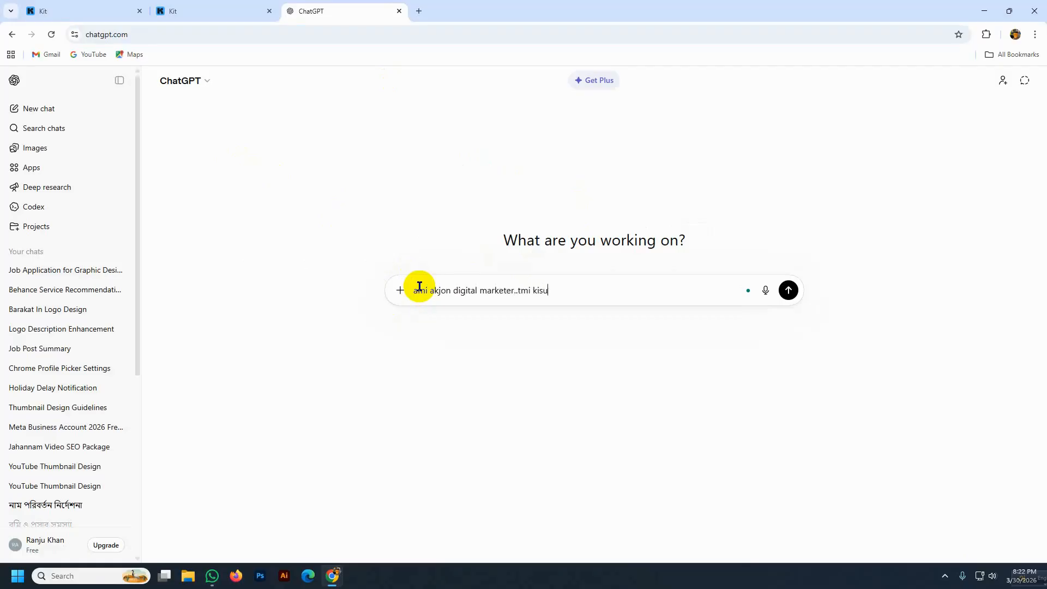
pyautogui.write('ebook online a pup')
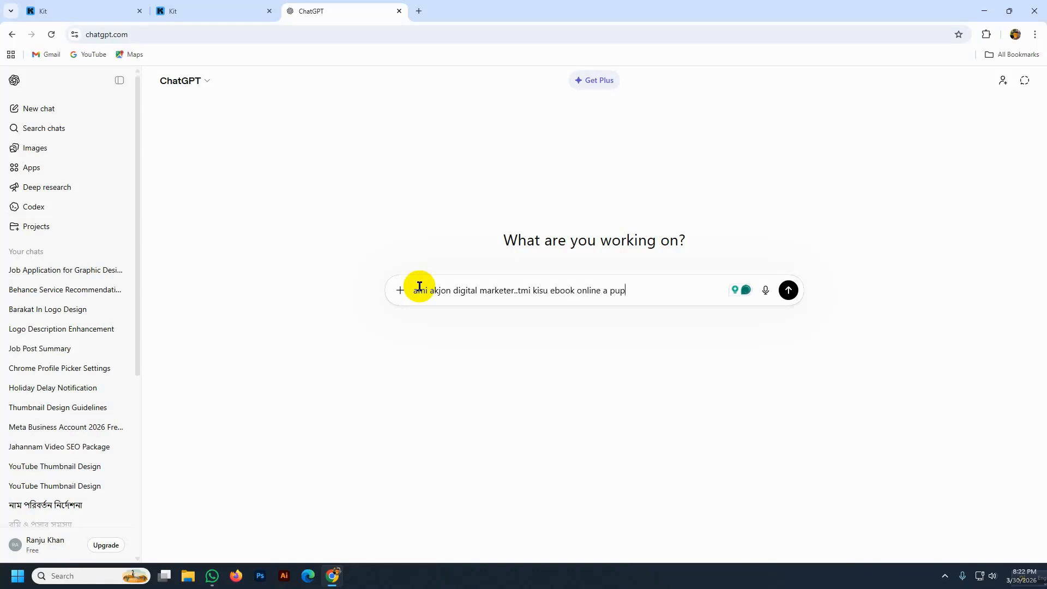
pyautogui.press('BackSpace')
pyautogui.write('n')
pyautogui.write('mi ')
pyautogui.write('amke kisu')
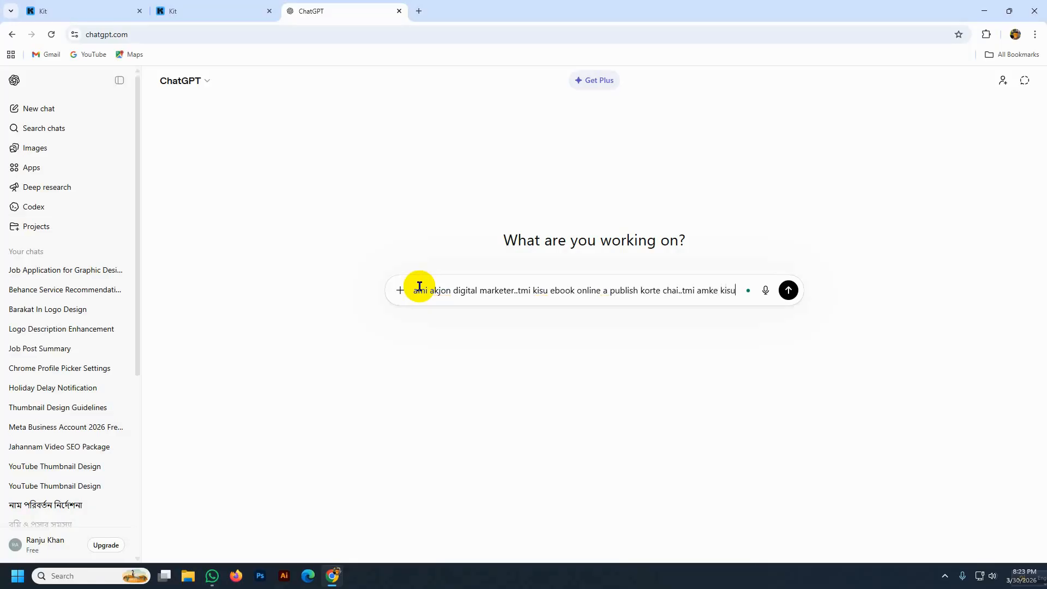
pyautogui.write(' book name')
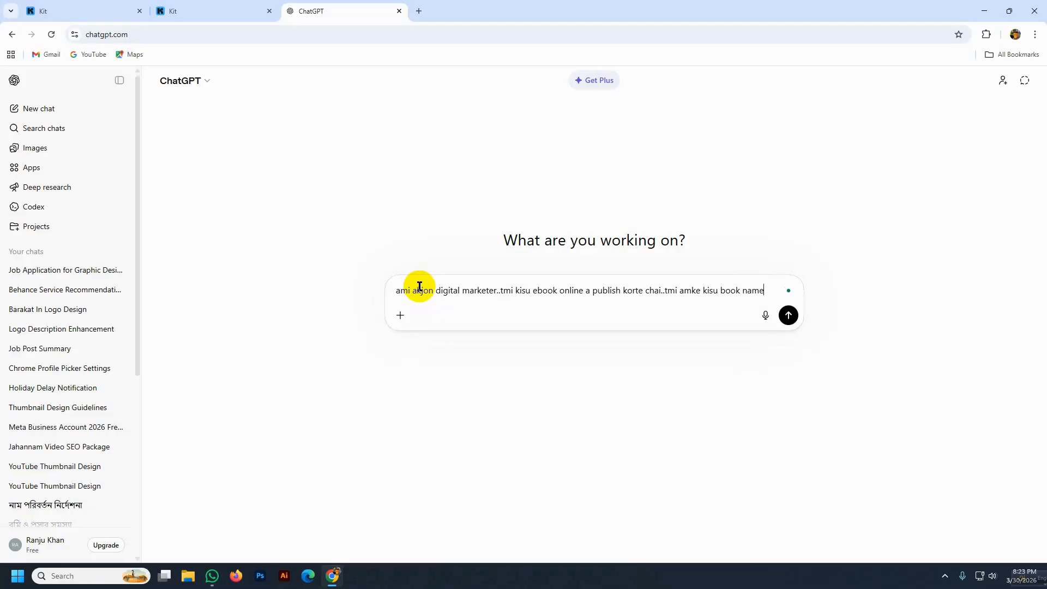
pyautogui.write(' idea daw')
pyautogui.press('Return')
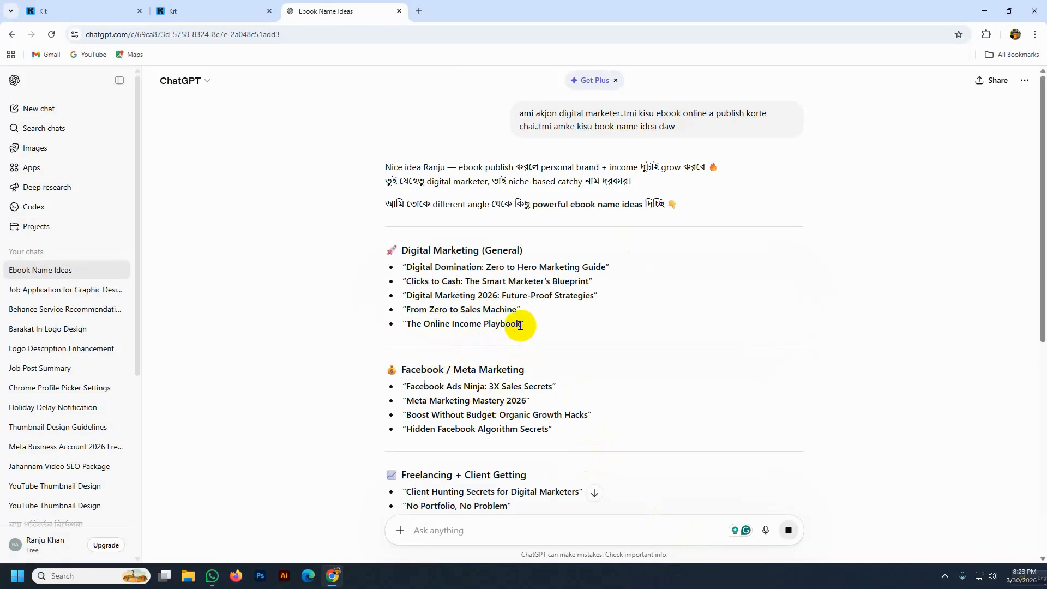
# - Paste 'The Online Income Playbook' into a ChatGPT prompt requesting taglines, then switch to the Kit tab
pyautogui.moveTo(520, 326); pyautogui.dragTo(409, 325)
pyautogui.hotkey('ctrl', 'c')
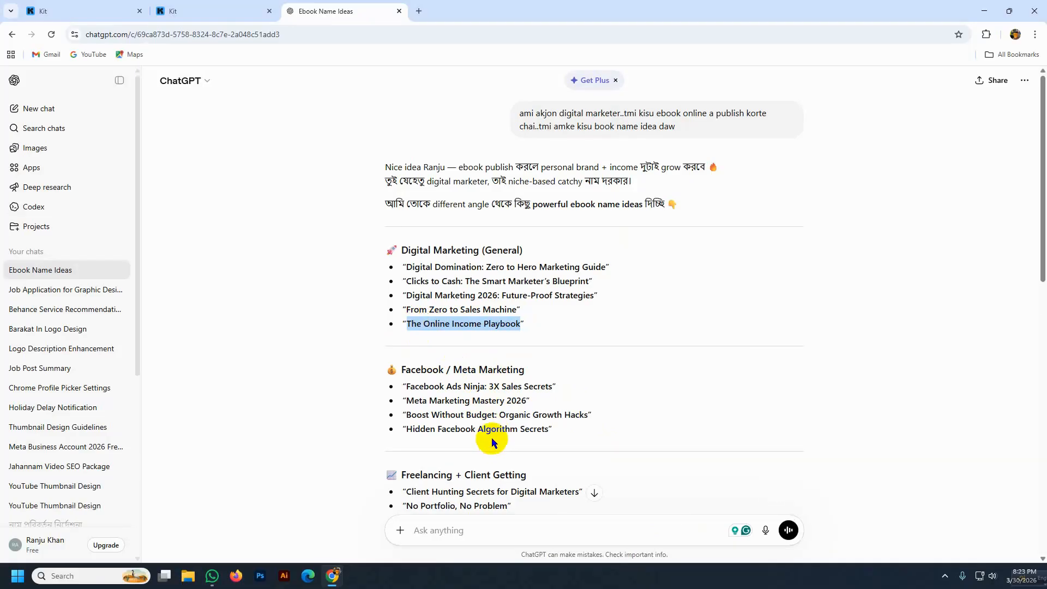
pyautogui.click(429, 527)
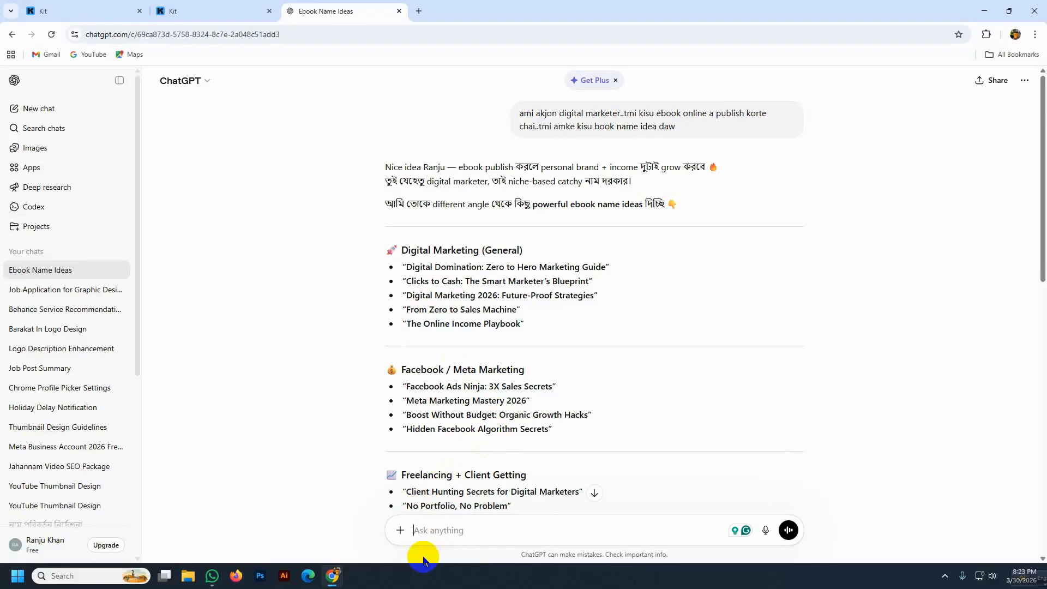
pyautogui.write('"')
pyautogui.hotkey('ctrl', 'v')
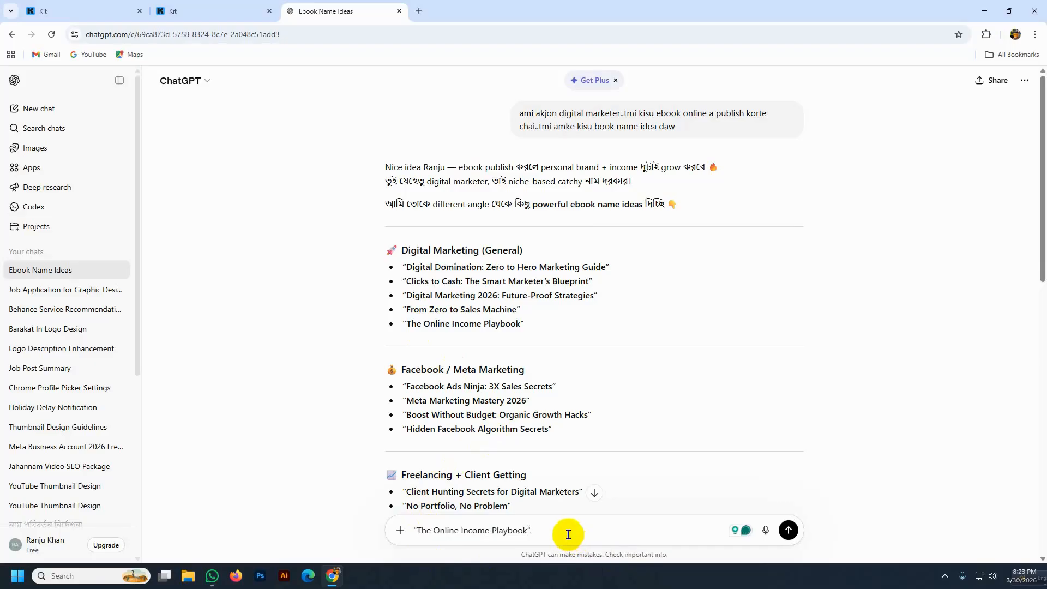
pyautogui.write('amk')
pyautogui.write('k')
pyautogui.press('BackSpace')
pyautogui.write('line daw')
pyautogui.press('Return')
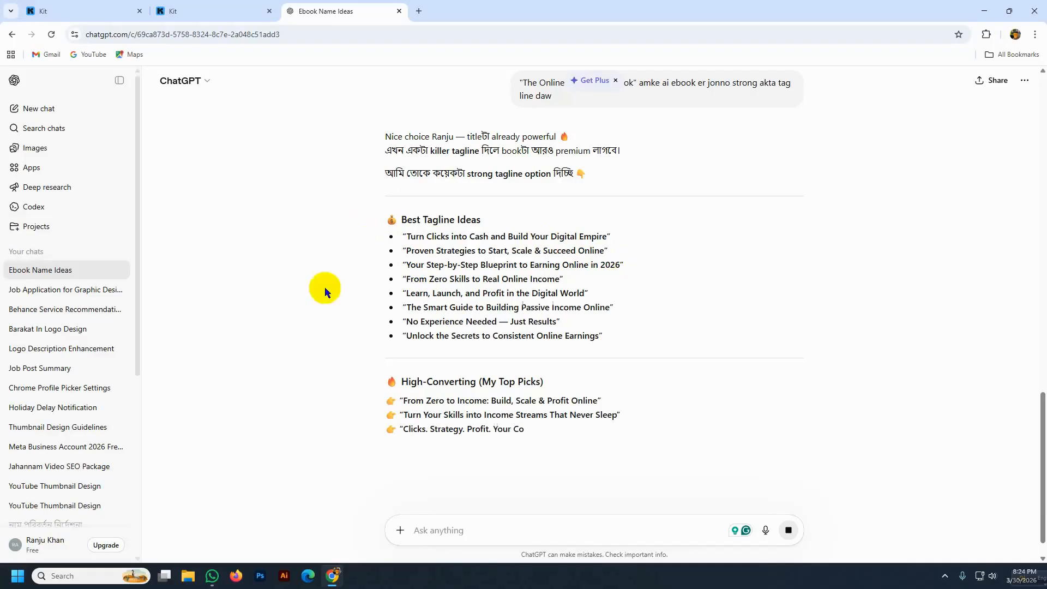
pyautogui.click(172, 9)
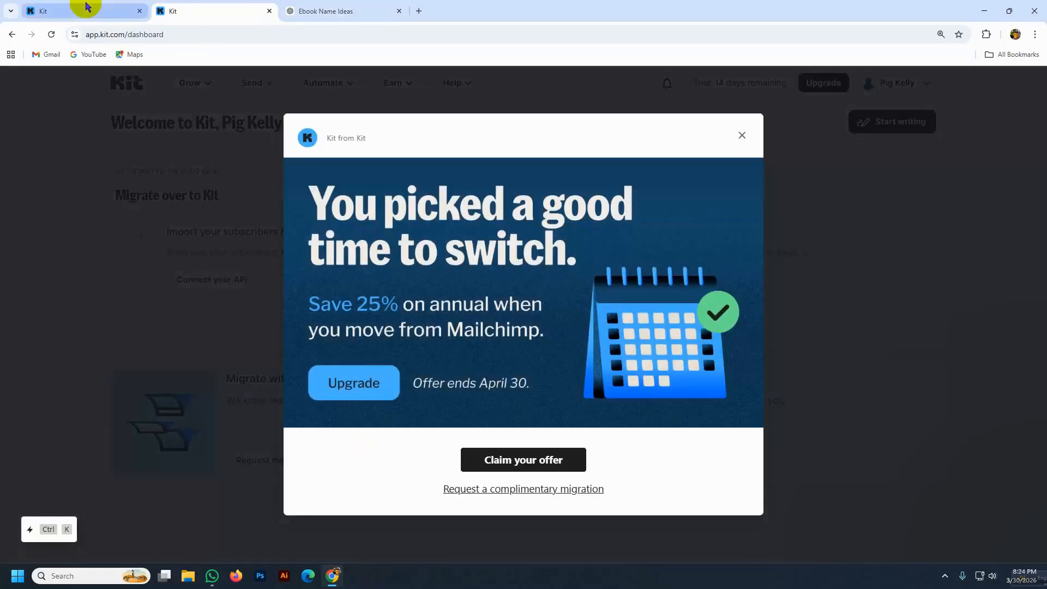
# - Close the extra Kit tab, rename the landing page to the account holder's name, and return to ChatGPT
pyautogui.click(270, 11)
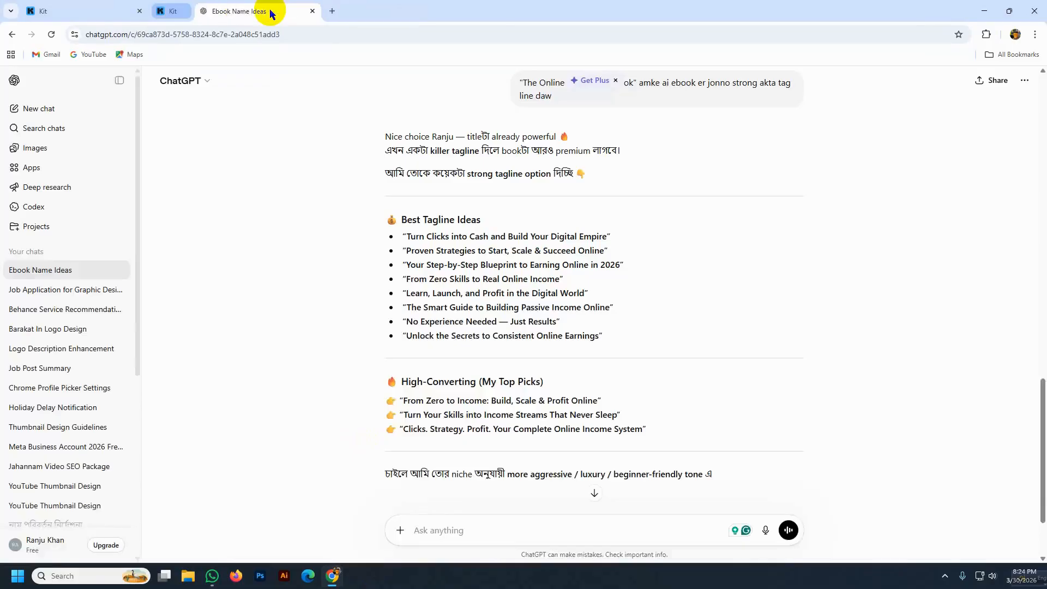
pyautogui.click(106, 11)
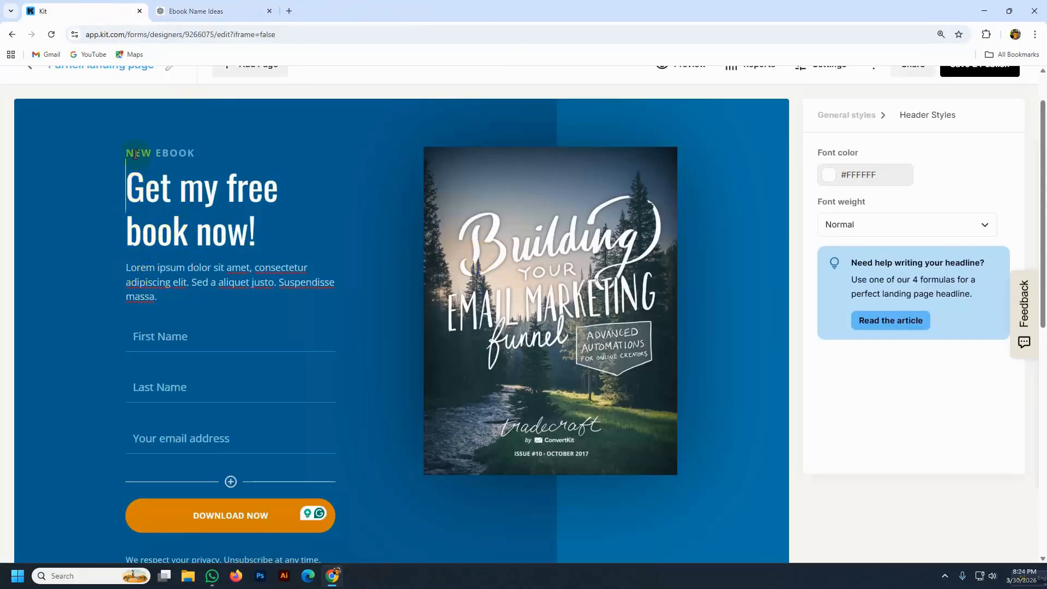
pyautogui.scroll(1, 145, 148)
pyautogui.click(168, 121)
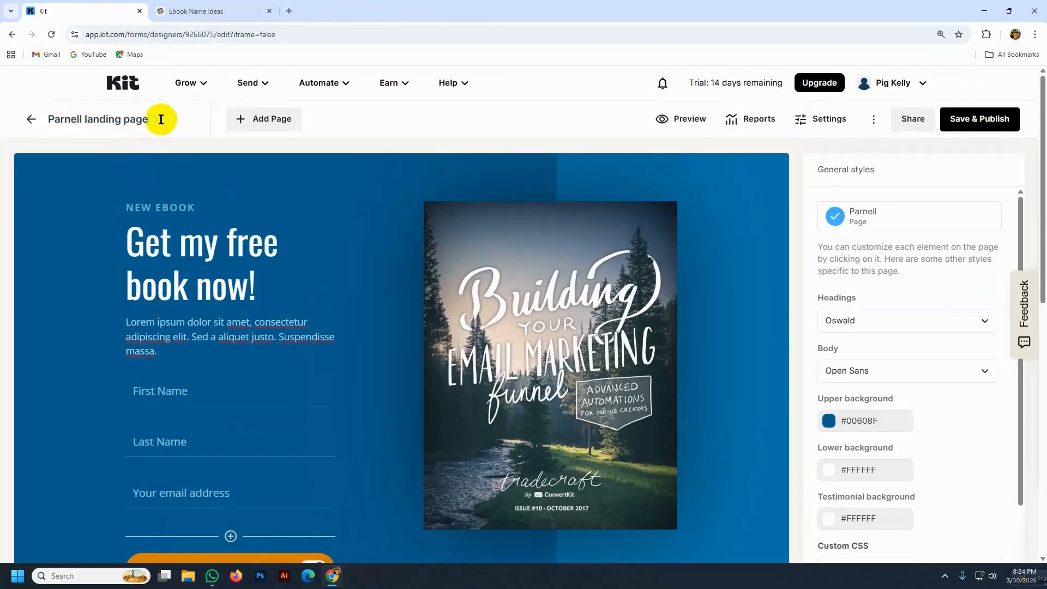
pyautogui.moveTo(154, 119); pyautogui.dragTo(28, 118)
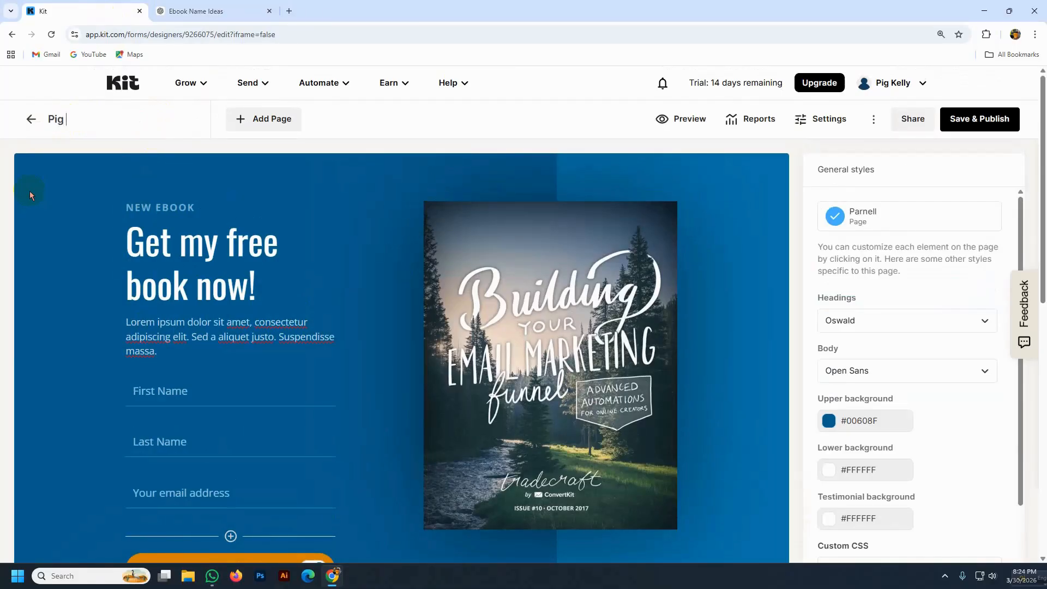
pyautogui.click(374, 123)
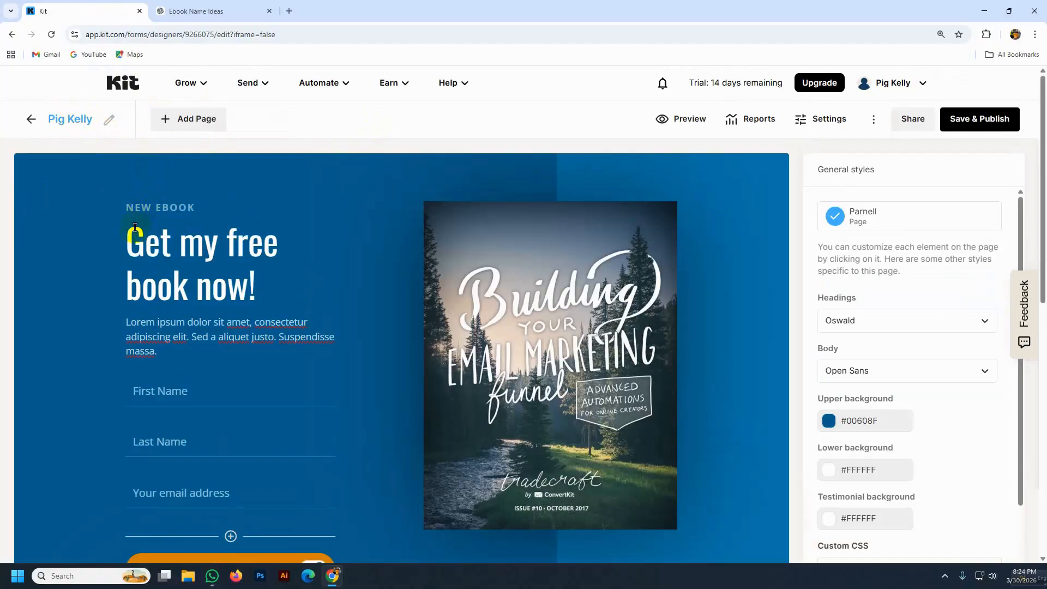
pyautogui.click(127, 320)
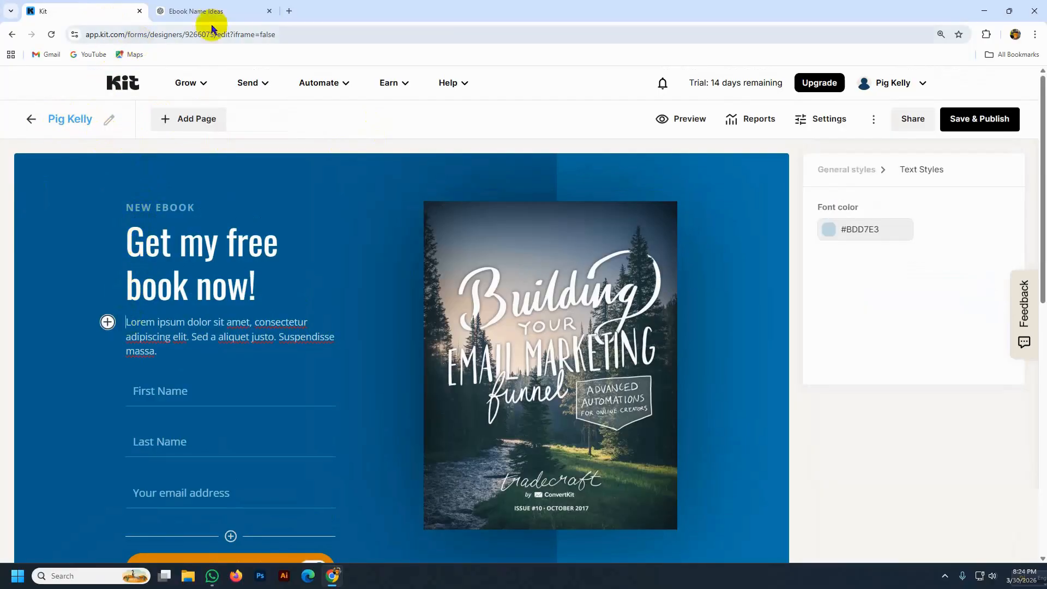
pyautogui.click(221, 11)
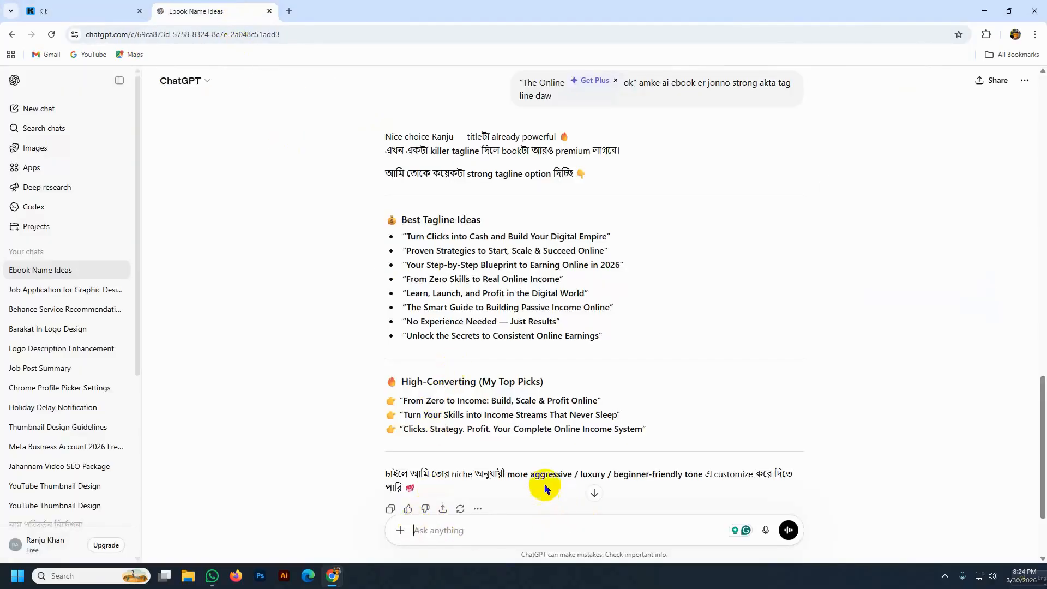
# - Select the tagline 'Proven Strategies to Start, Scale & Succeed Online' in ChatGPT's Best Tagline Ideas list
pyautogui.scroll(-2, 542, 486)
pyautogui.scroll(2, 448, 314)
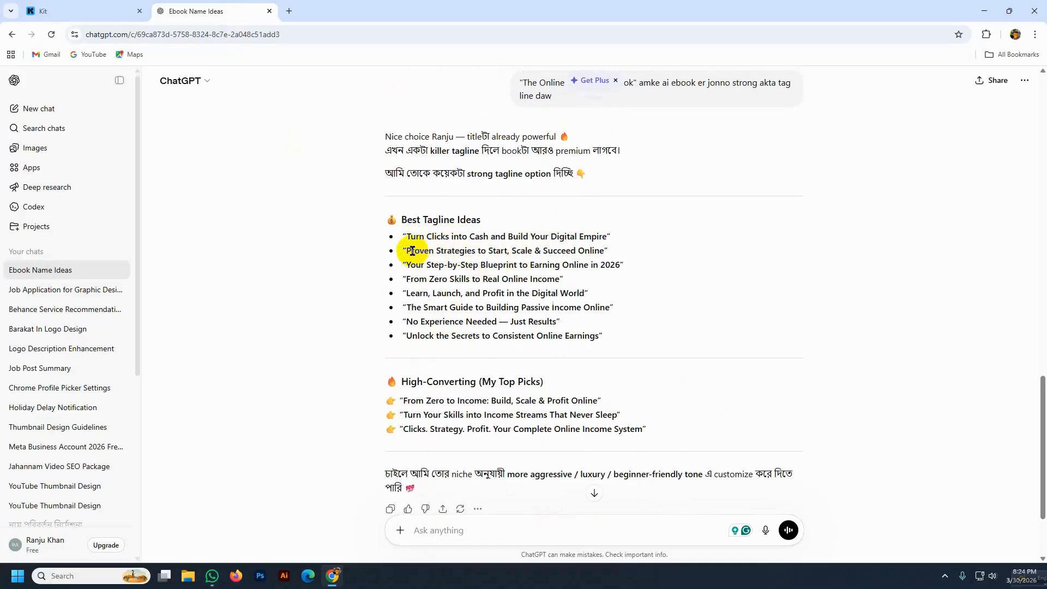
pyautogui.moveTo(406, 251); pyautogui.dragTo(604, 250)
pyautogui.hotkey('ctrl', 'c')
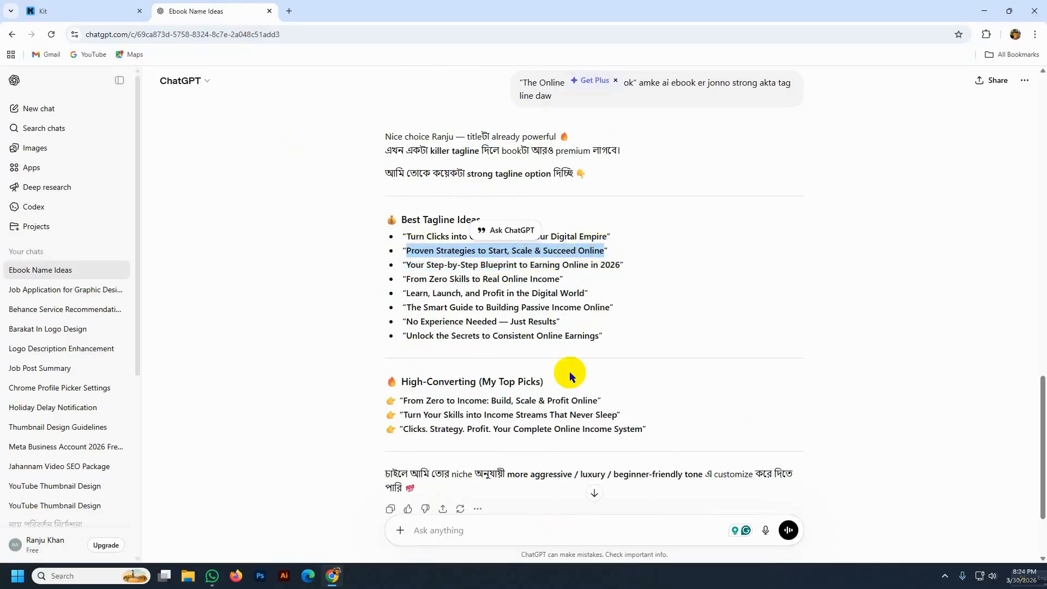
# - Replace Kit's Lorem ipsum intro paragraph under the heading with the copied tagline
pyautogui.click(64, 13)
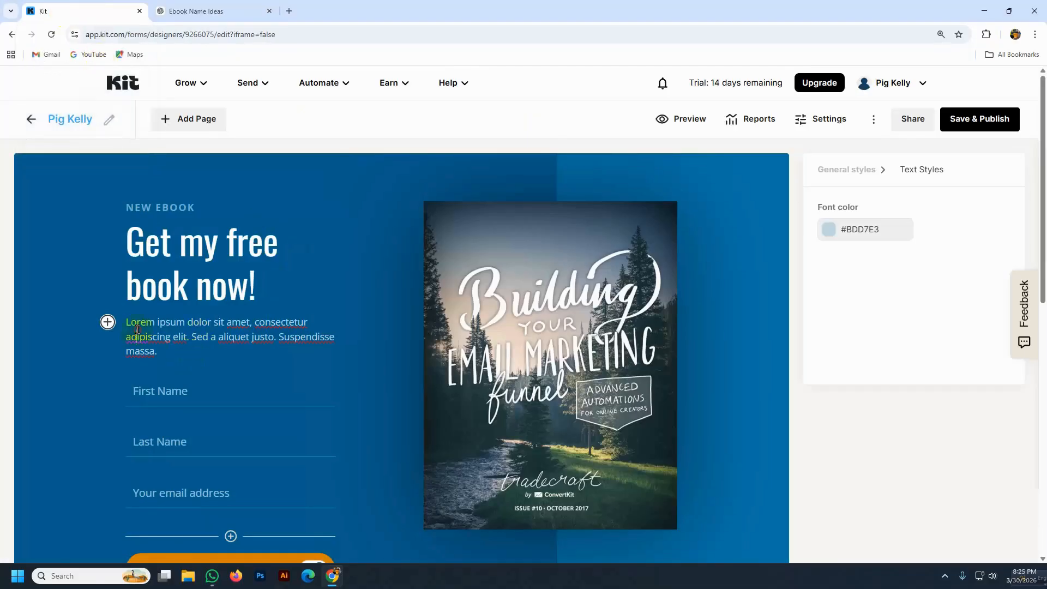
pyautogui.moveTo(127, 322); pyautogui.dragTo(172, 352)
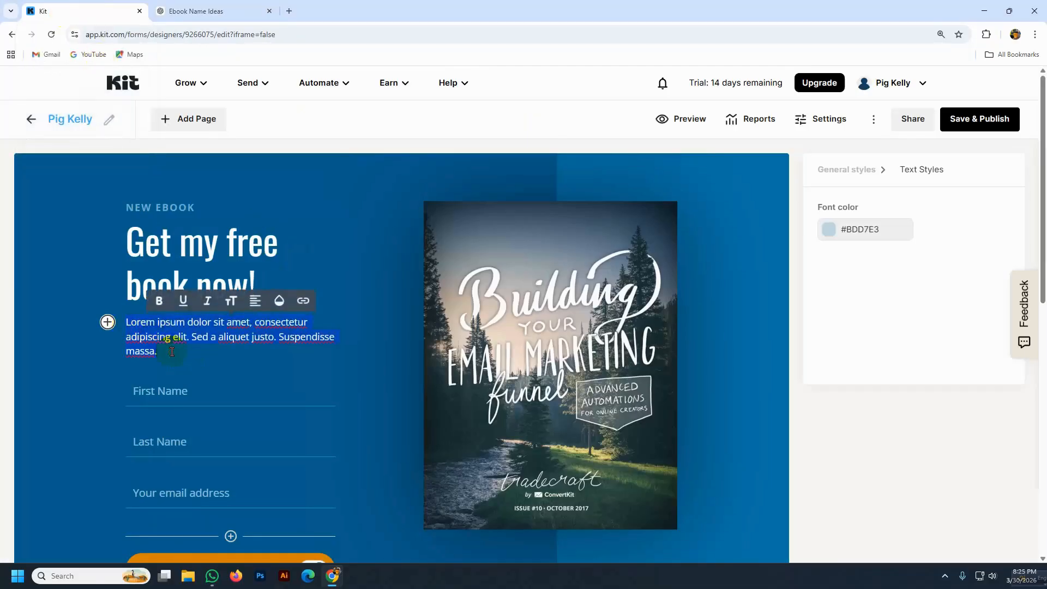
pyautogui.hotkey('ctrl', 'v')
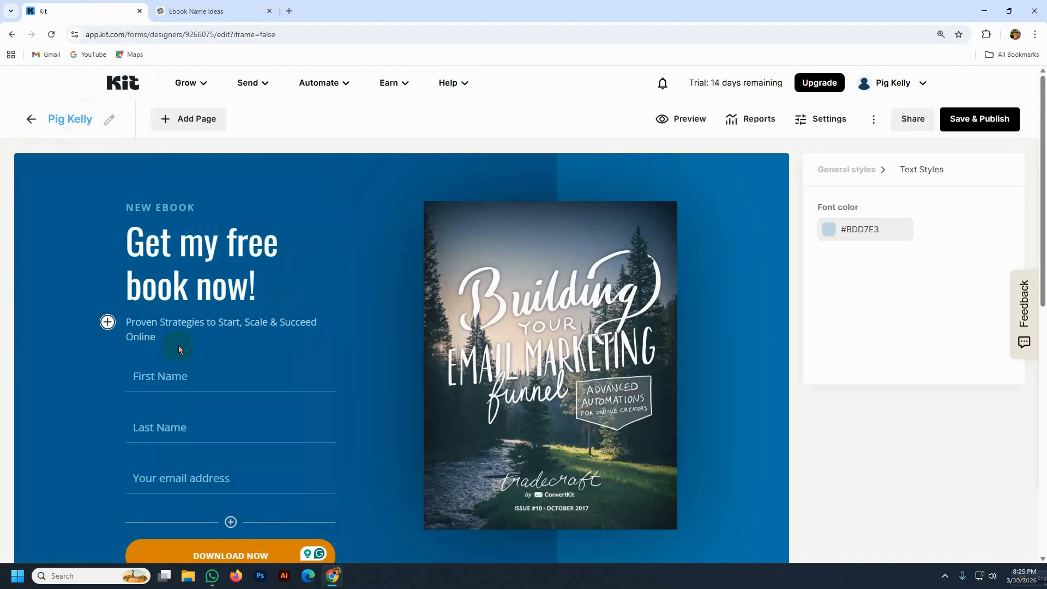
pyautogui.click(80, 211)
pyautogui.scroll(-2, 196, 323)
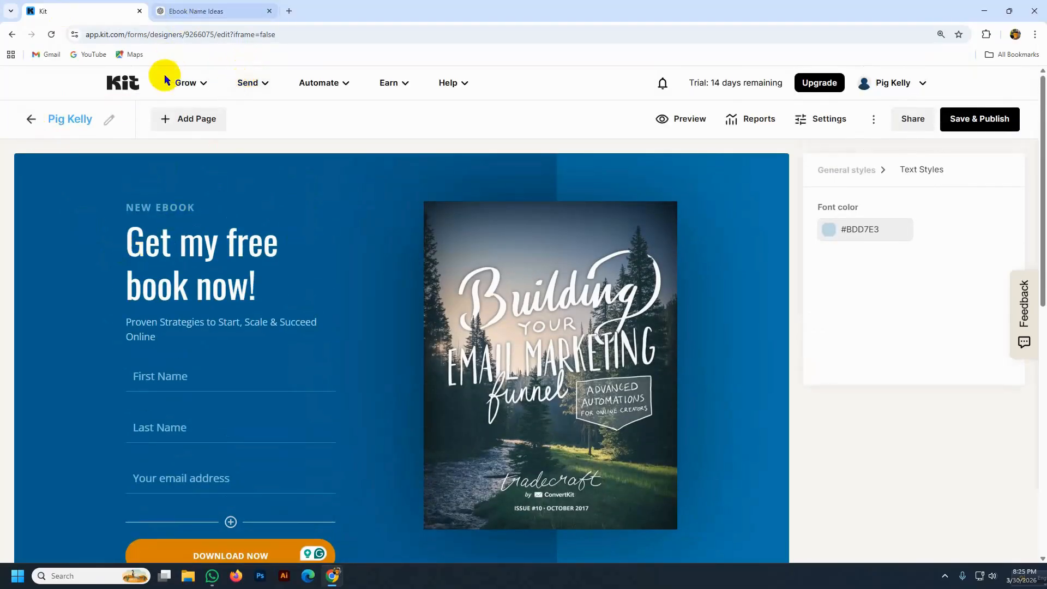
pyautogui.click(195, 11)
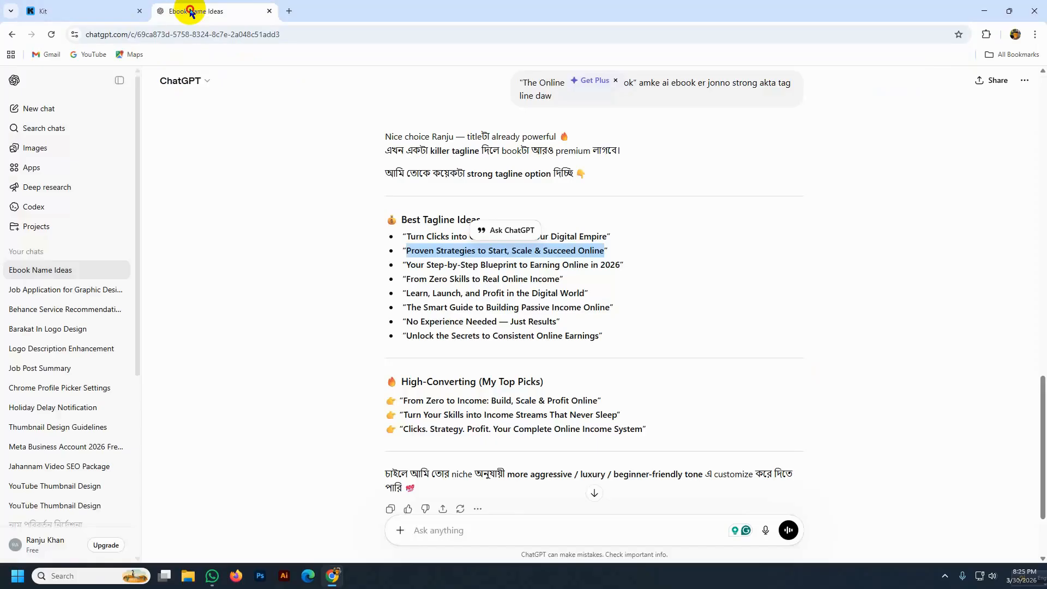
# - Ask ChatGPT for a reader-style review of the ebook and select Response 1's review text
pyautogui.click(447, 529)
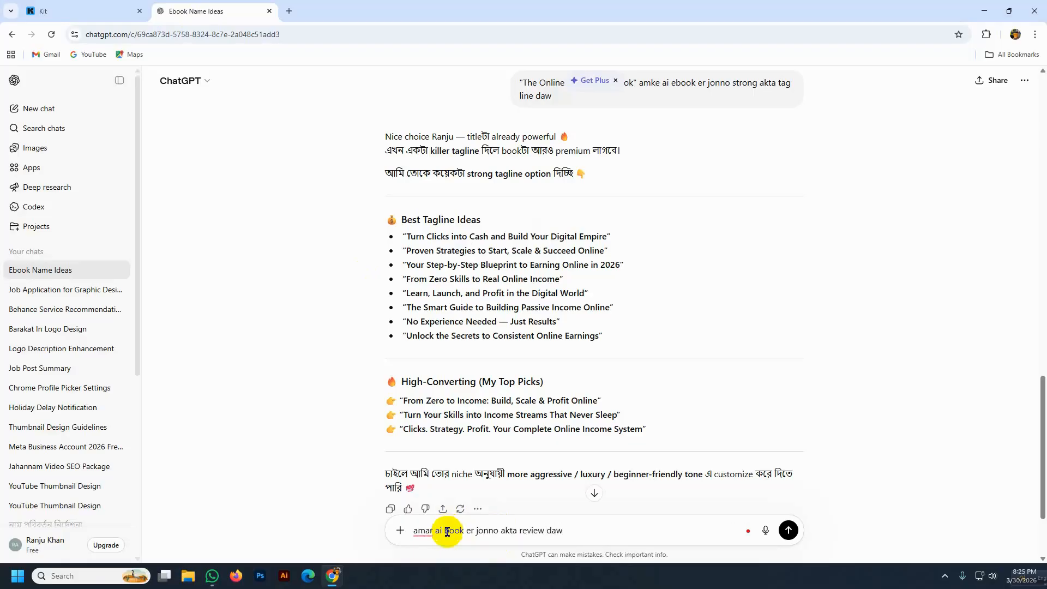
pyautogui.click(413, 531)
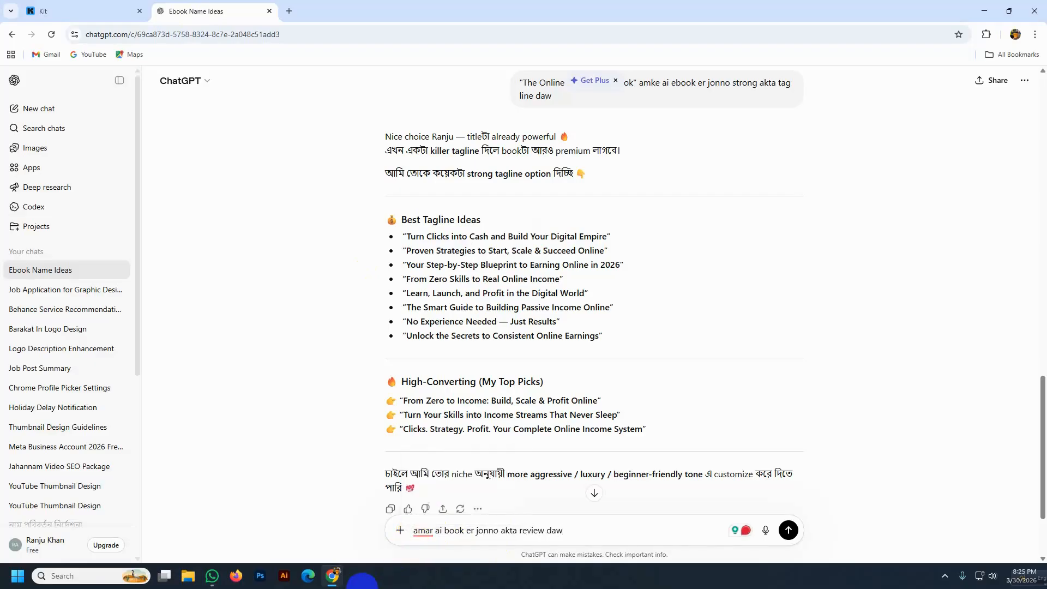
pyautogui.write('suppos tmi ')
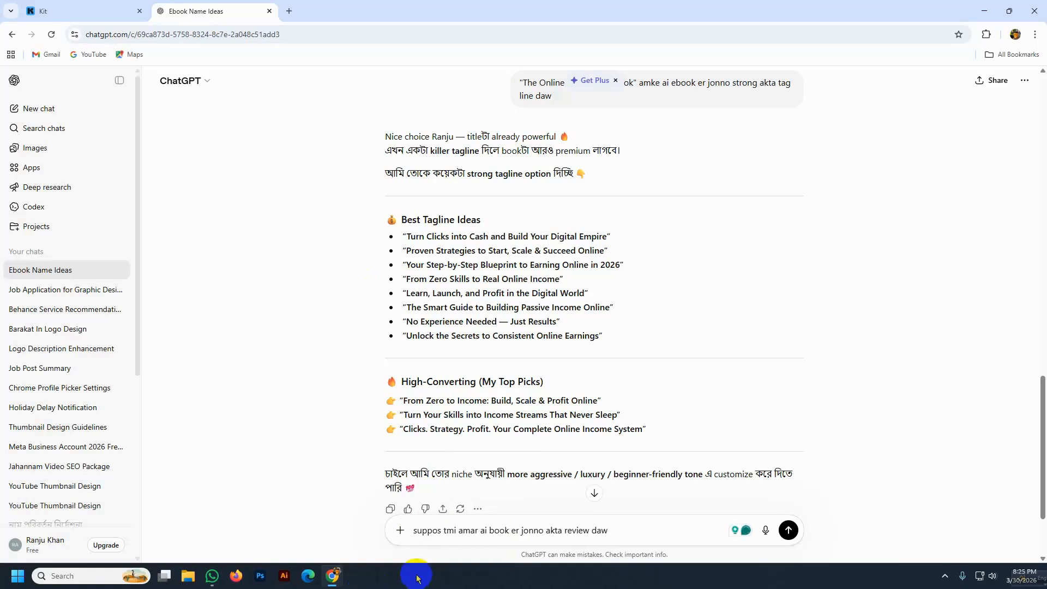
pyautogui.write('jony')
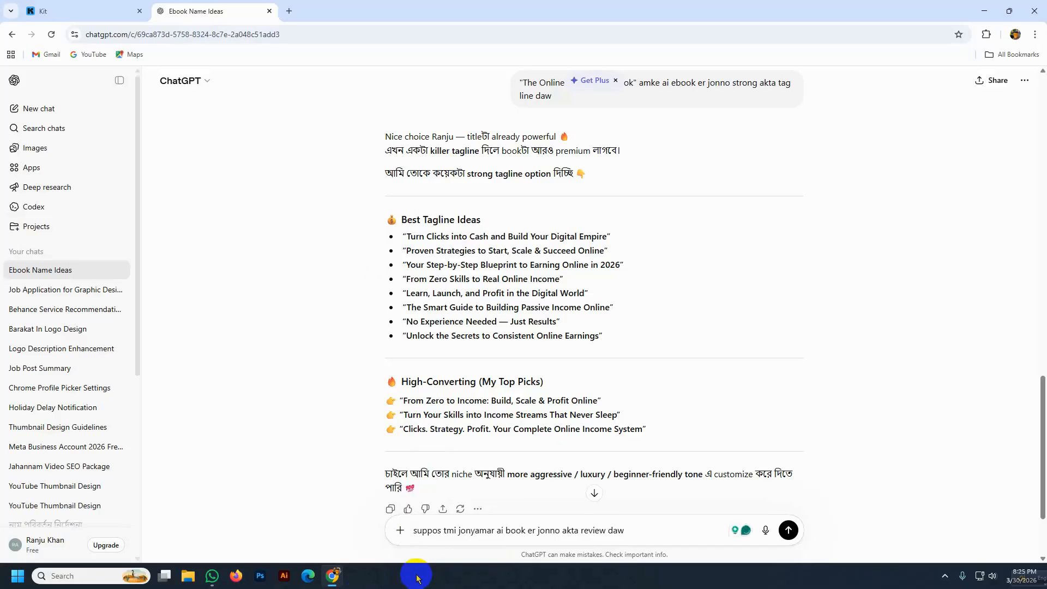
pyautogui.write(',, ')
pyautogui.write('tmi amar ')
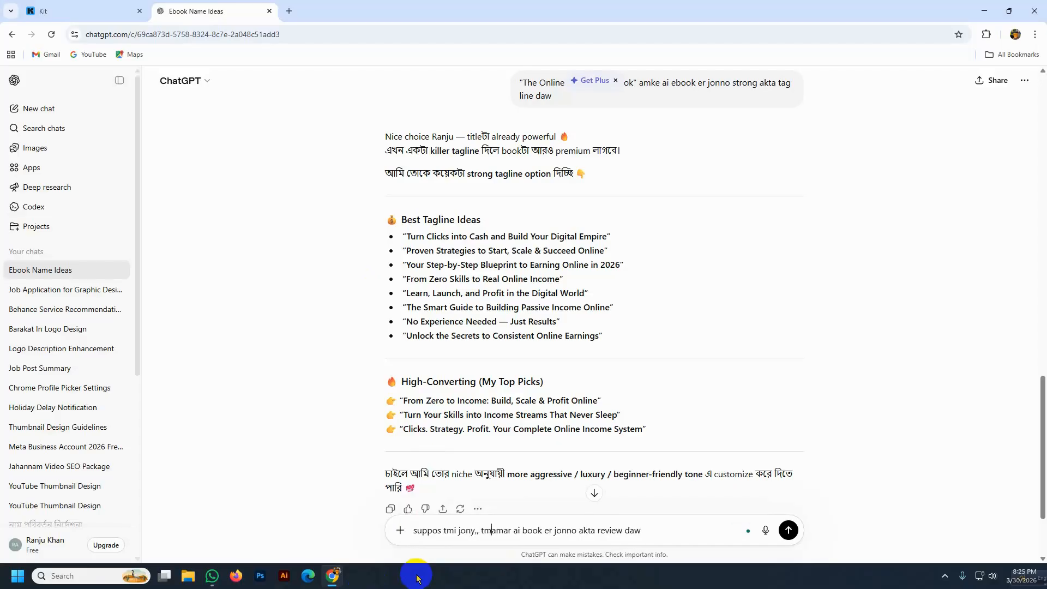
pyautogui.write('book ta p')
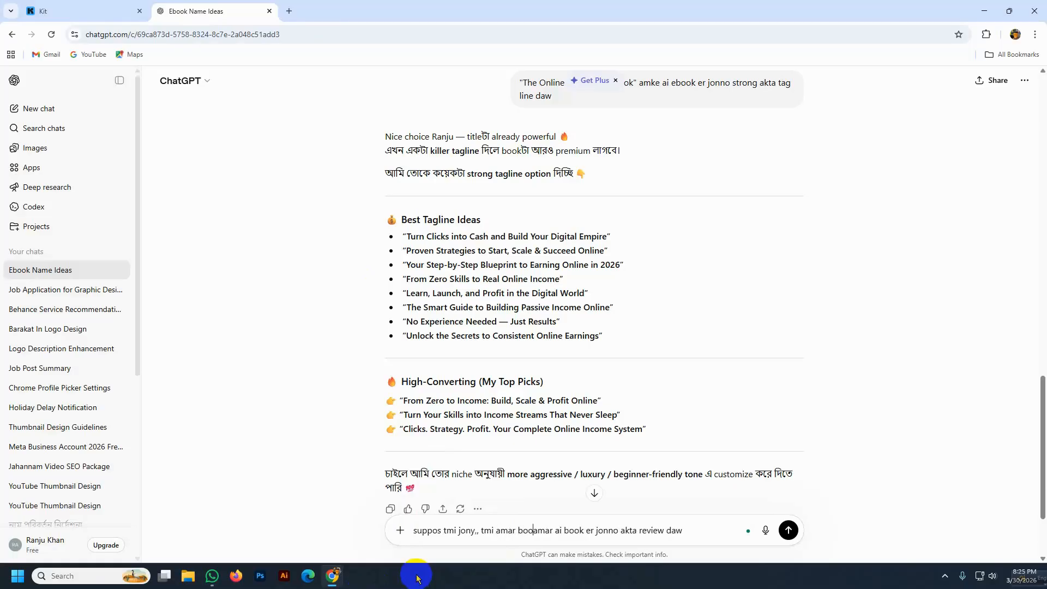
pyautogui.write('orecho')
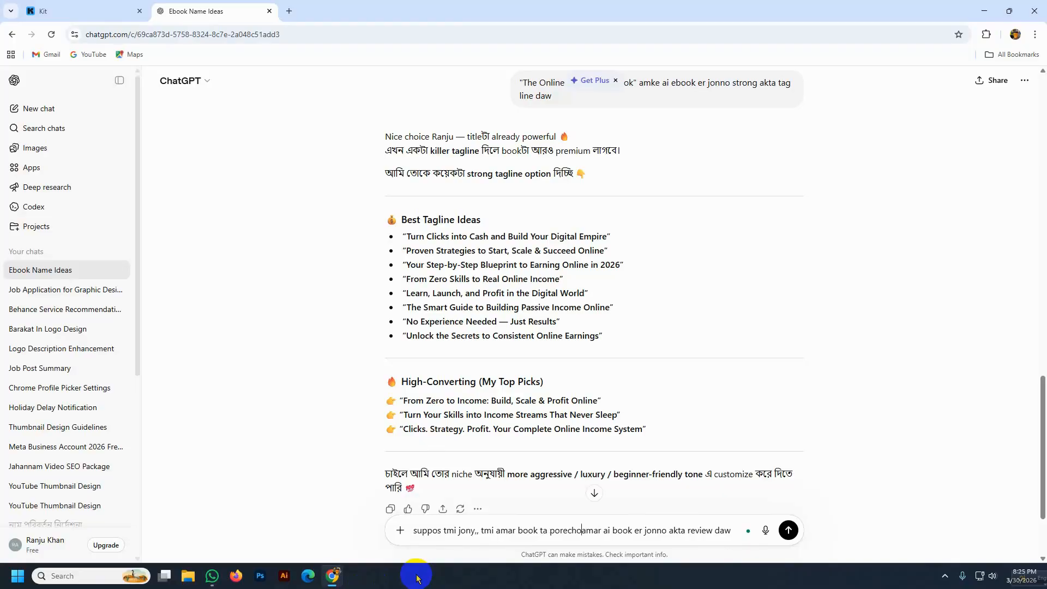
pyautogui.write('..akhn')
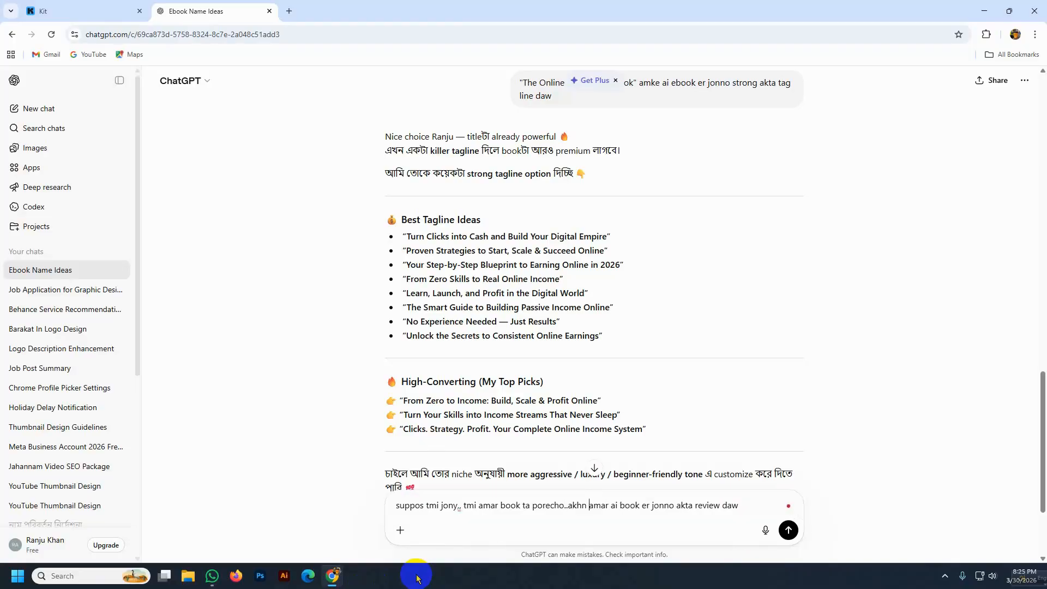
pyautogui.press('Return')
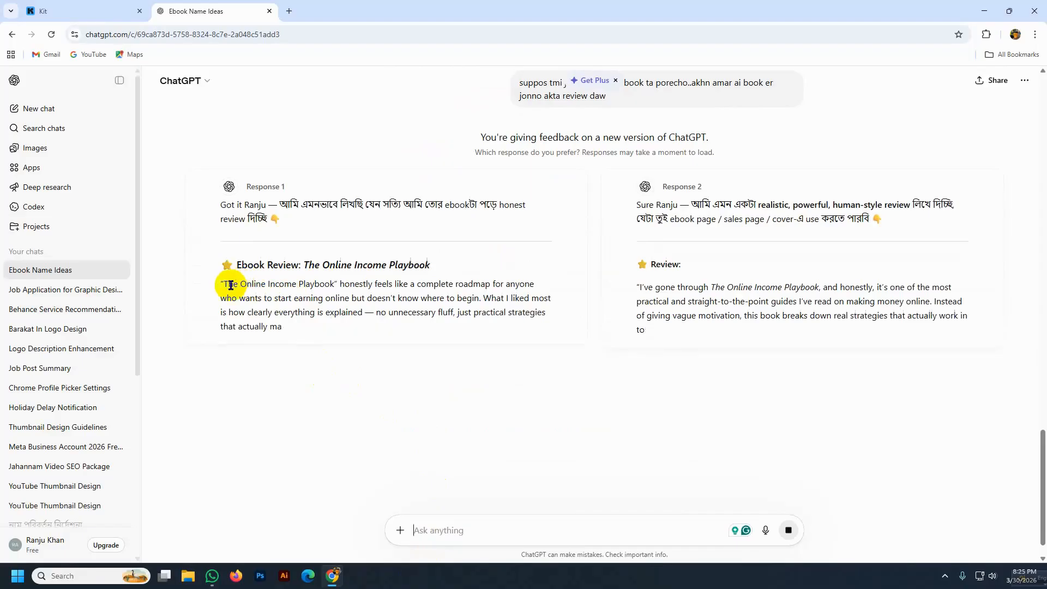
pyautogui.moveTo(223, 282); pyautogui.dragTo(464, 489)
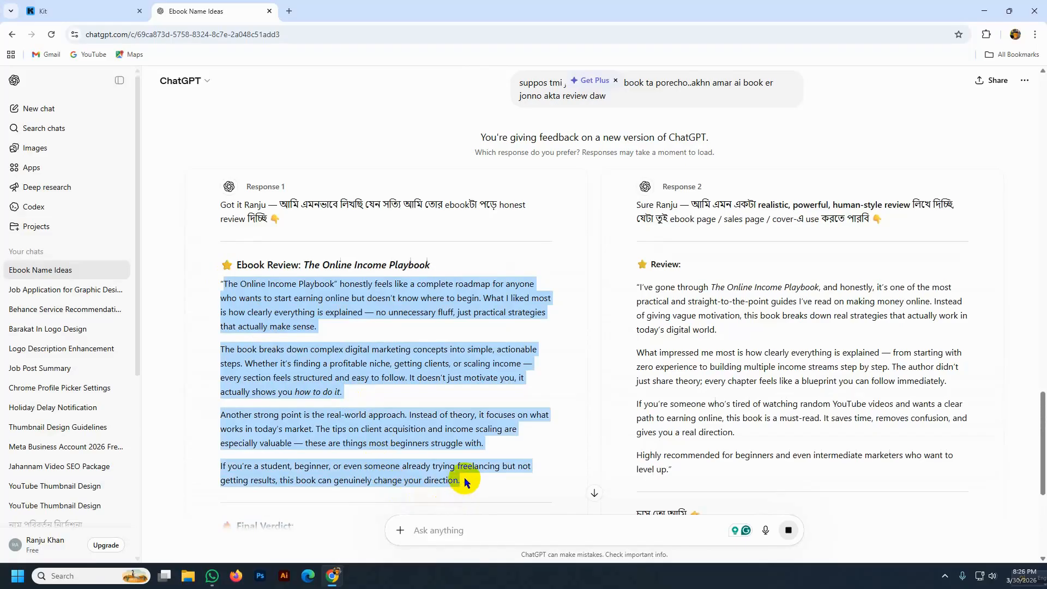
pyautogui.click(38, 12)
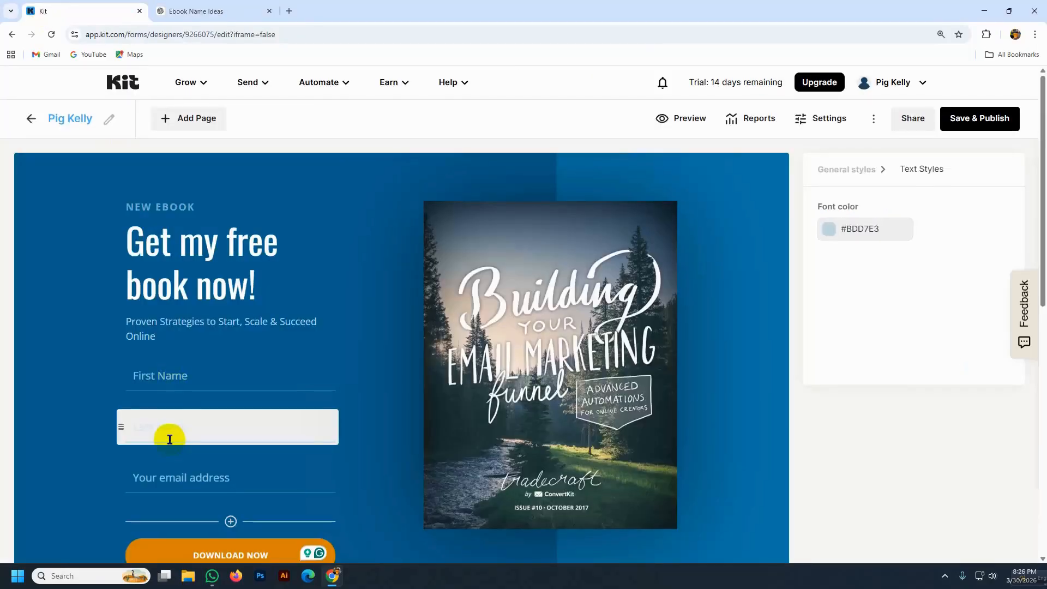
# - Paste the ChatGPT reader review over the testimonial's placeholder quote
pyautogui.scroll(-8, 170, 439)
pyautogui.moveTo(178, 263); pyautogui.dragTo(234, 276)
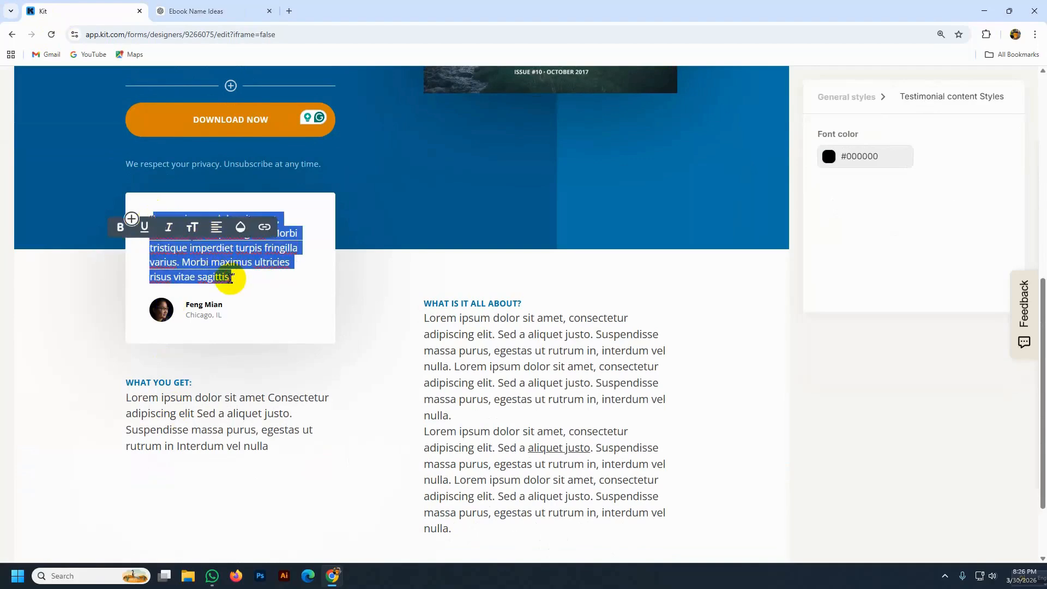
pyautogui.hotkey('ctrl', 'v')
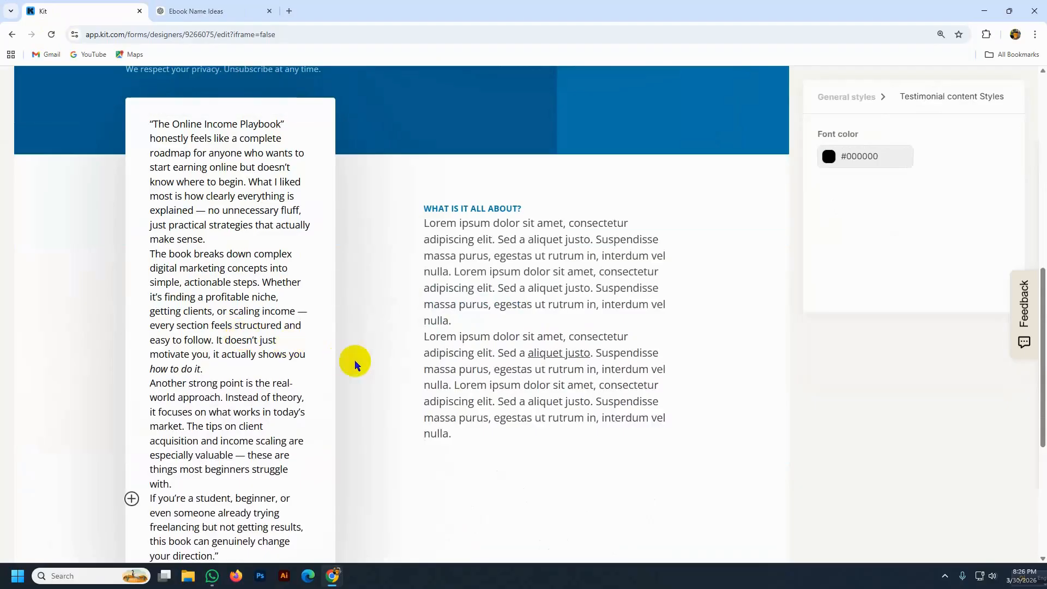
pyautogui.scroll(1, 355, 358)
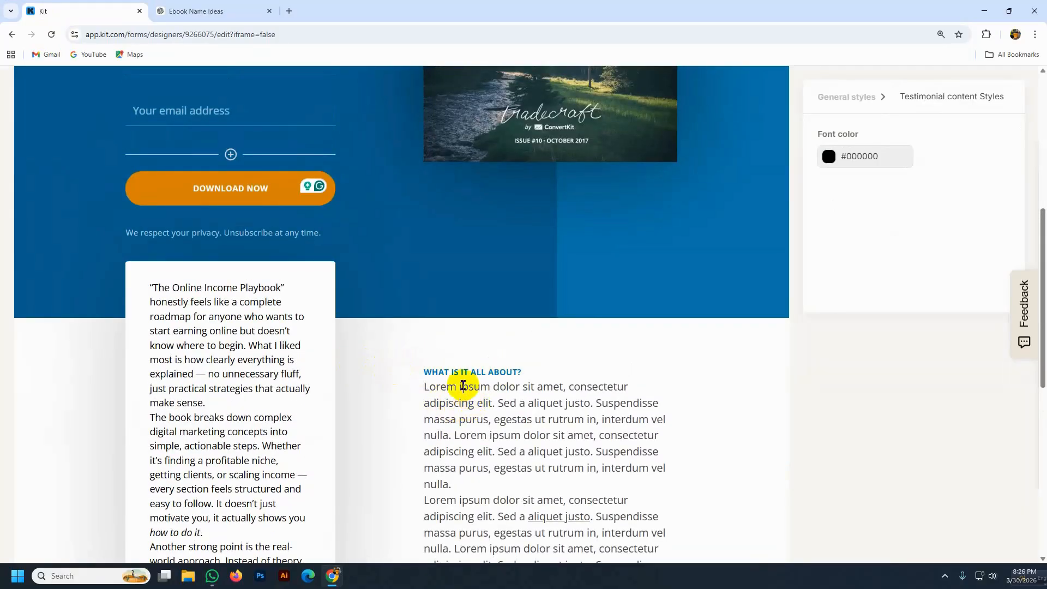
pyautogui.scroll(-1, 448, 377)
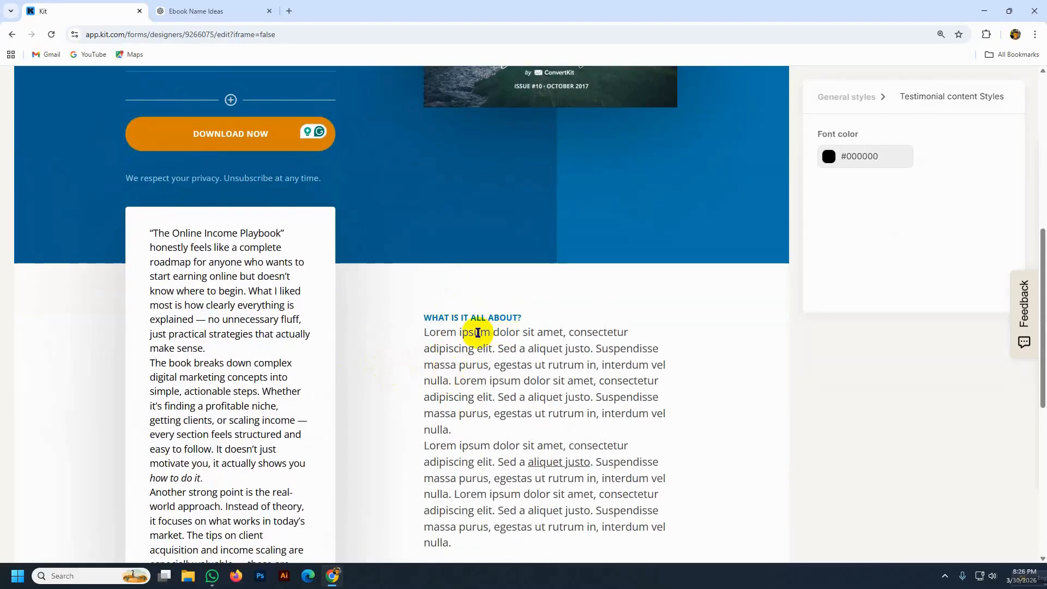
pyautogui.scroll(-1, 478, 330)
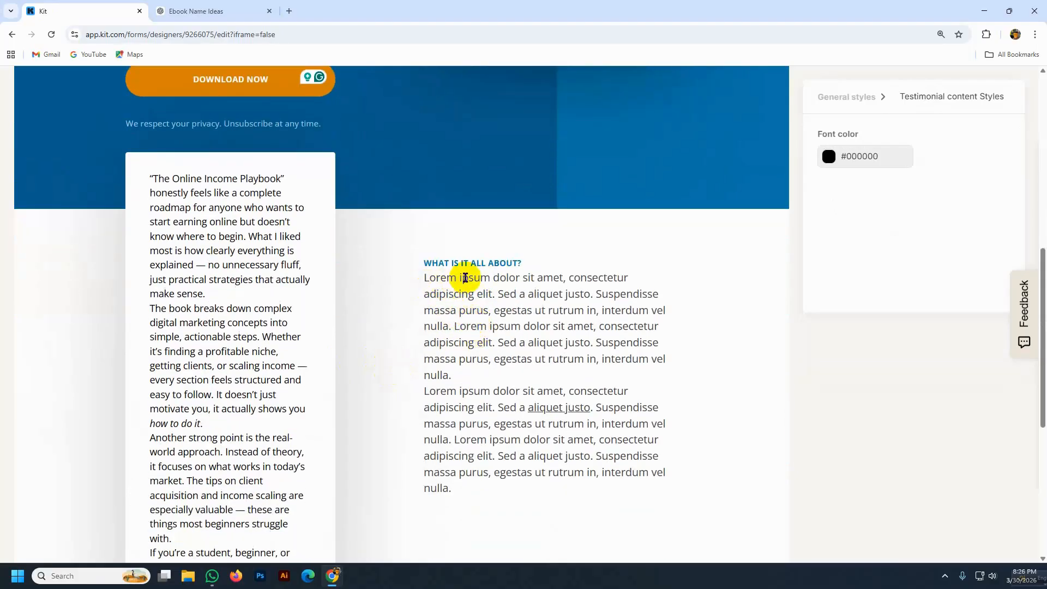
# - Copy a Lightshot screenshot of the 'What is it all about?' section to the clipboard
pyautogui.press('Print')
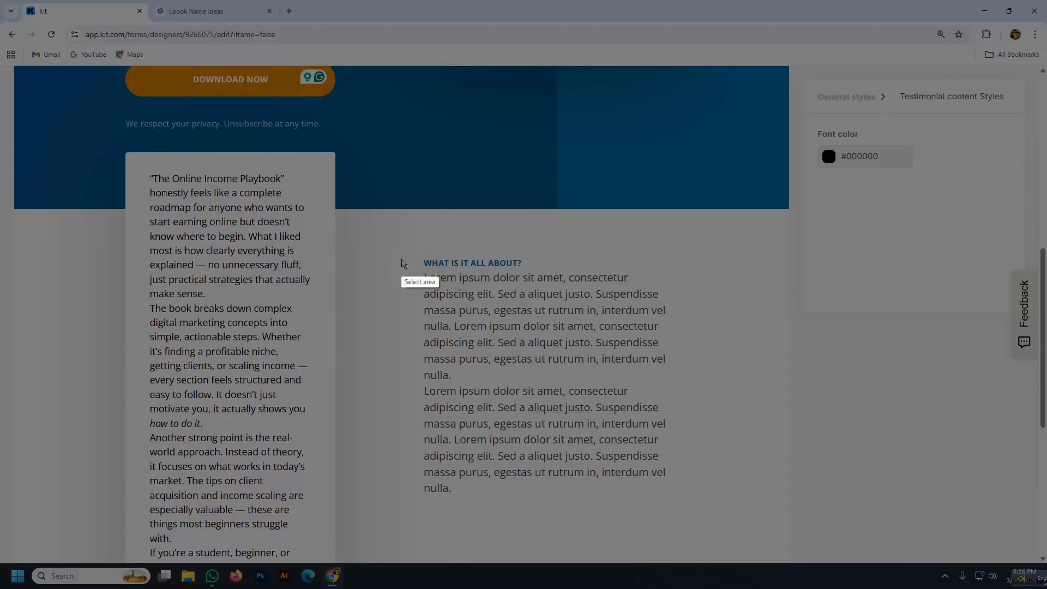
pyautogui.moveTo(398, 239); pyautogui.dragTo(687, 493)
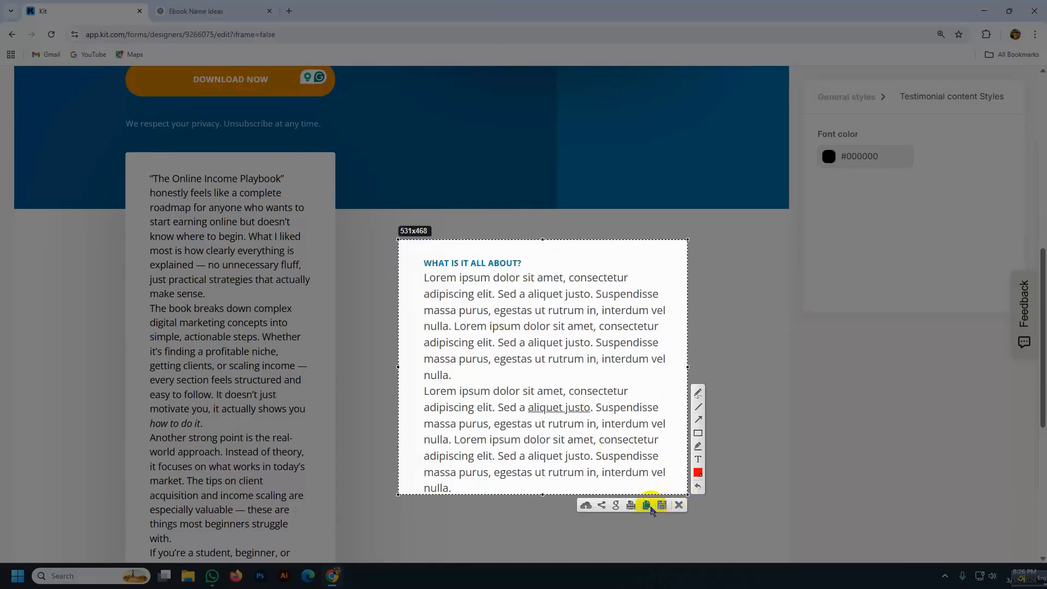
pyautogui.click(648, 506)
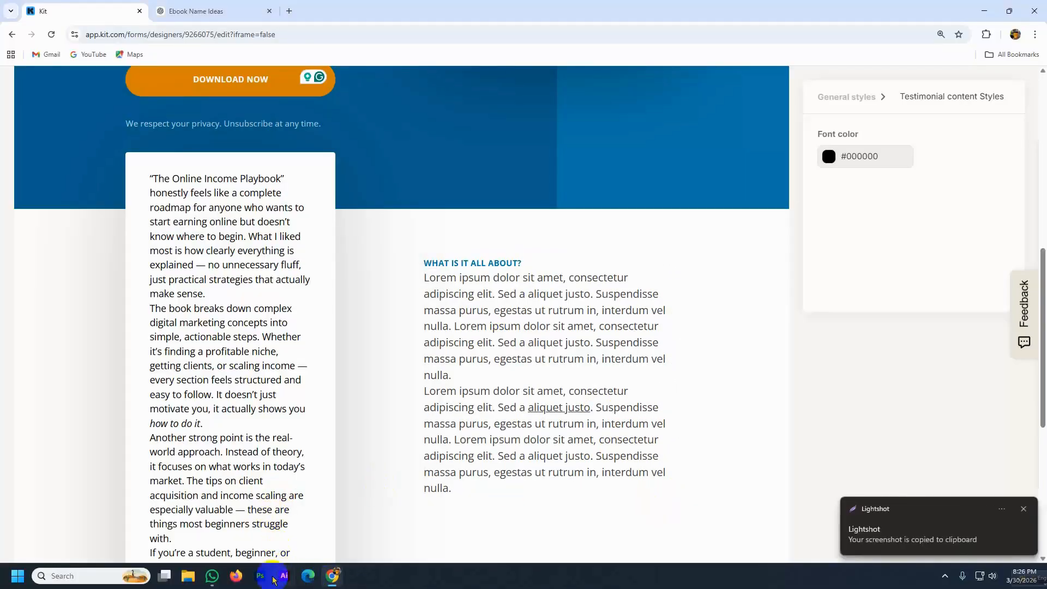
pyautogui.click(196, 12)
pyautogui.click(420, 532)
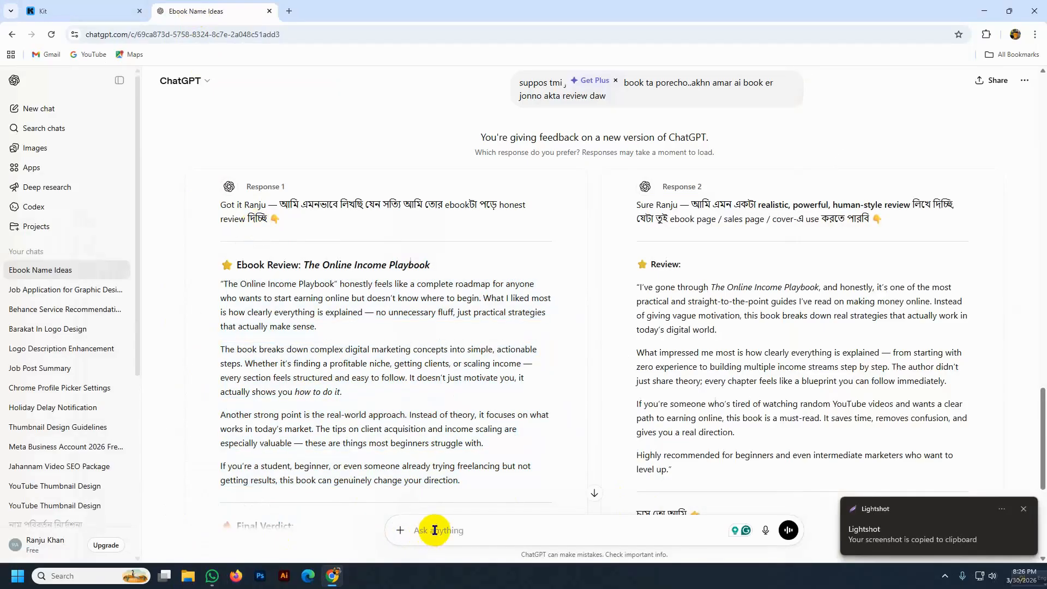
# - Send ChatGPT the screenshot with an 'ai s' request and select the three-paragraph description reply
pyautogui.hotkey('ctrl', 'v')
pyautogui.write('ai s')
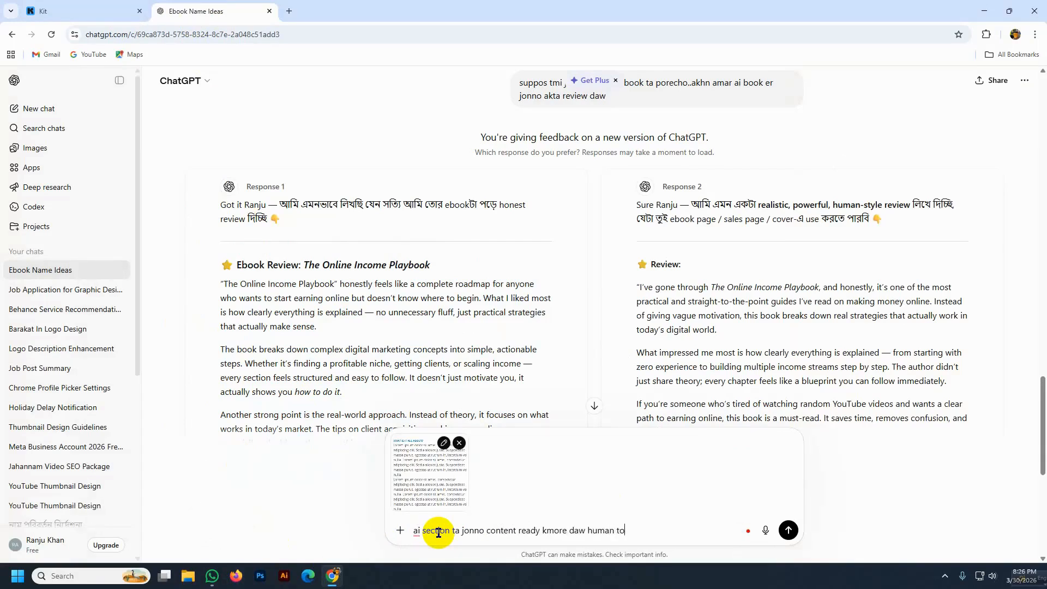
pyautogui.press('Return')
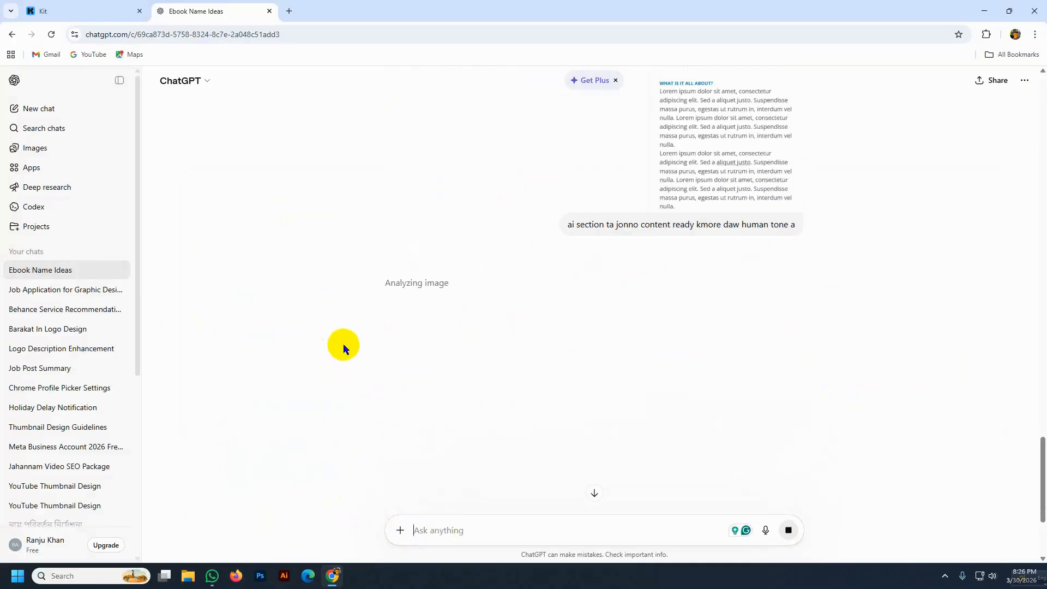
pyautogui.scroll(-3, 340, 285)
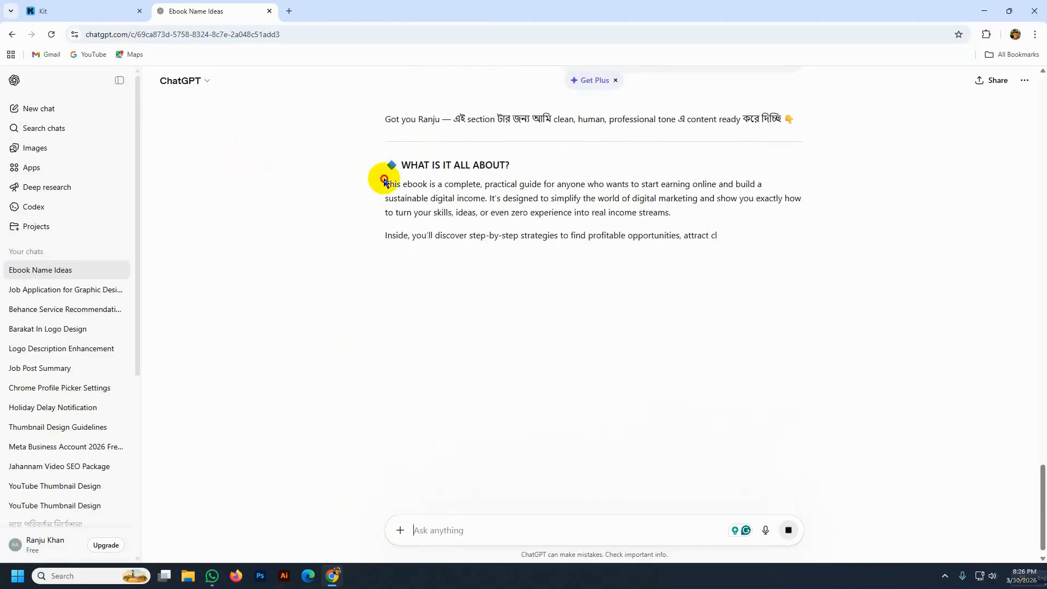
pyautogui.moveTo(383, 178); pyautogui.dragTo(701, 310)
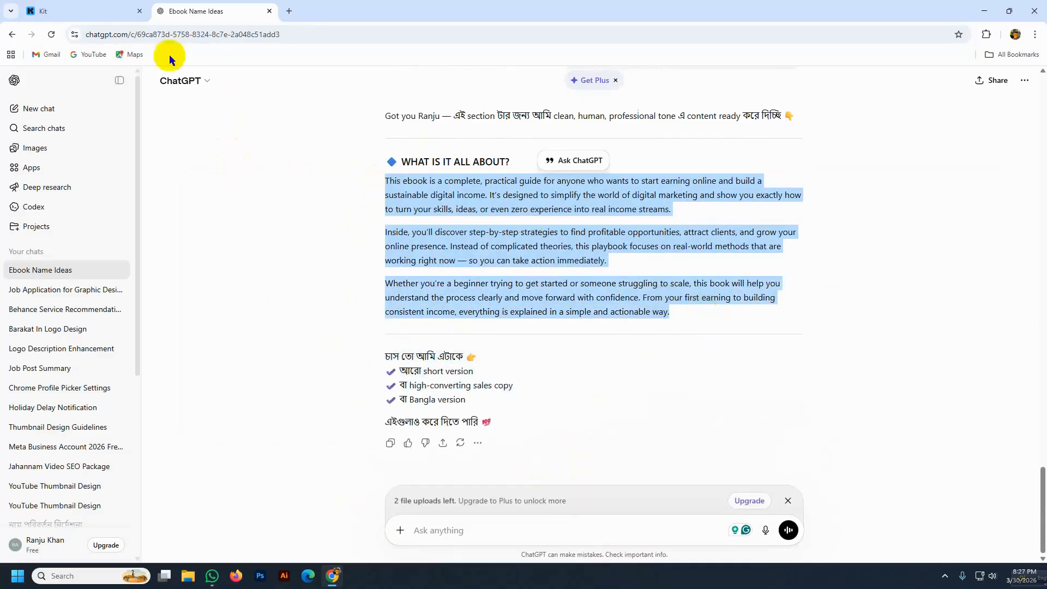
pyautogui.click(89, 10)
# - Replace the two Lorem ipsum paragraphs under WHAT IS IT ALL ABOUT? with the ebook description
pyautogui.doubleClick(434, 277)
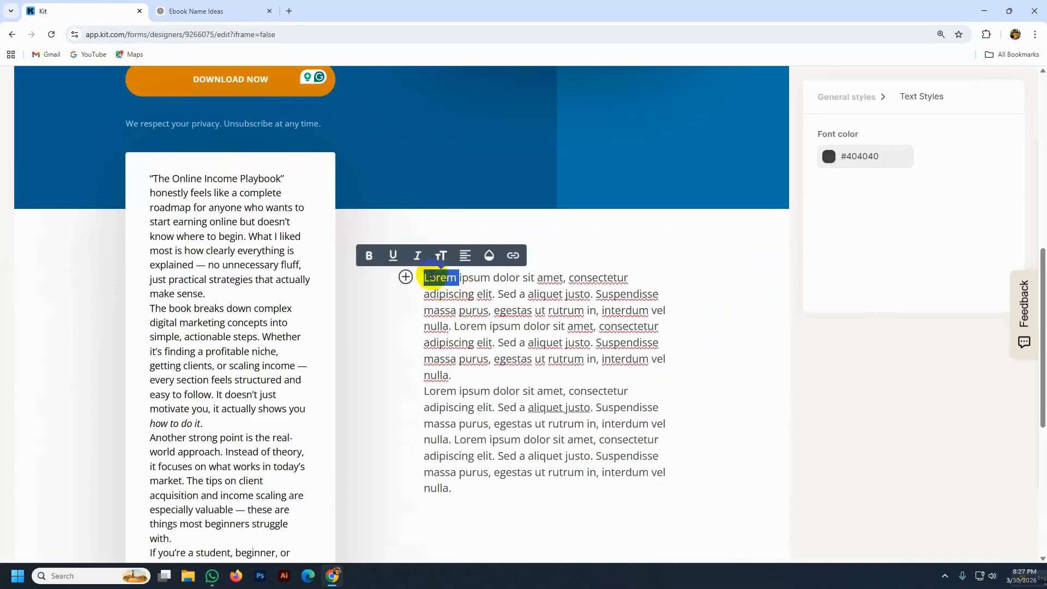
pyautogui.click(426, 282)
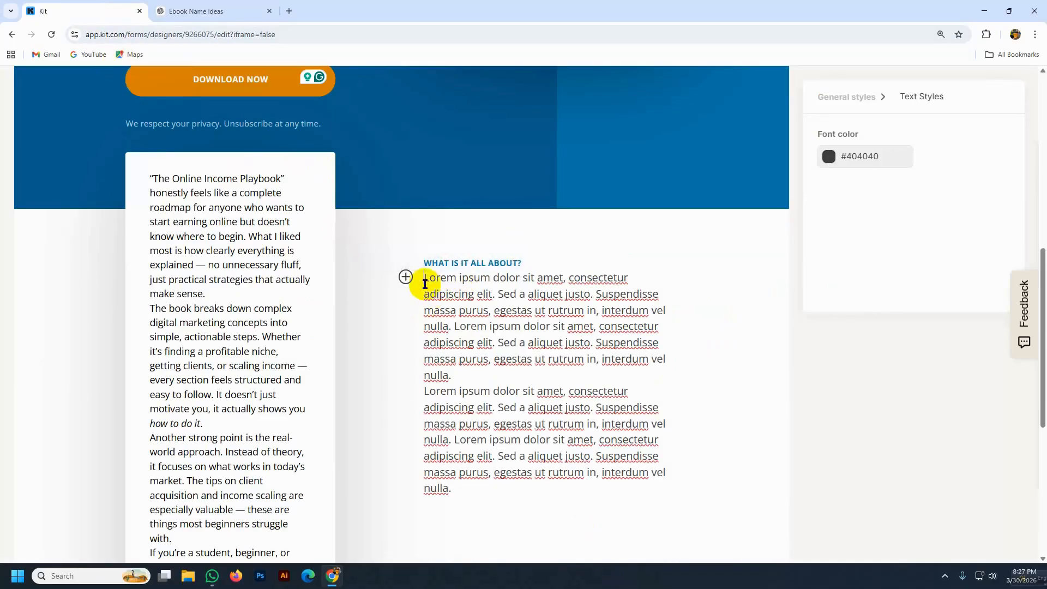
pyautogui.moveTo(425, 277); pyautogui.dragTo(488, 484)
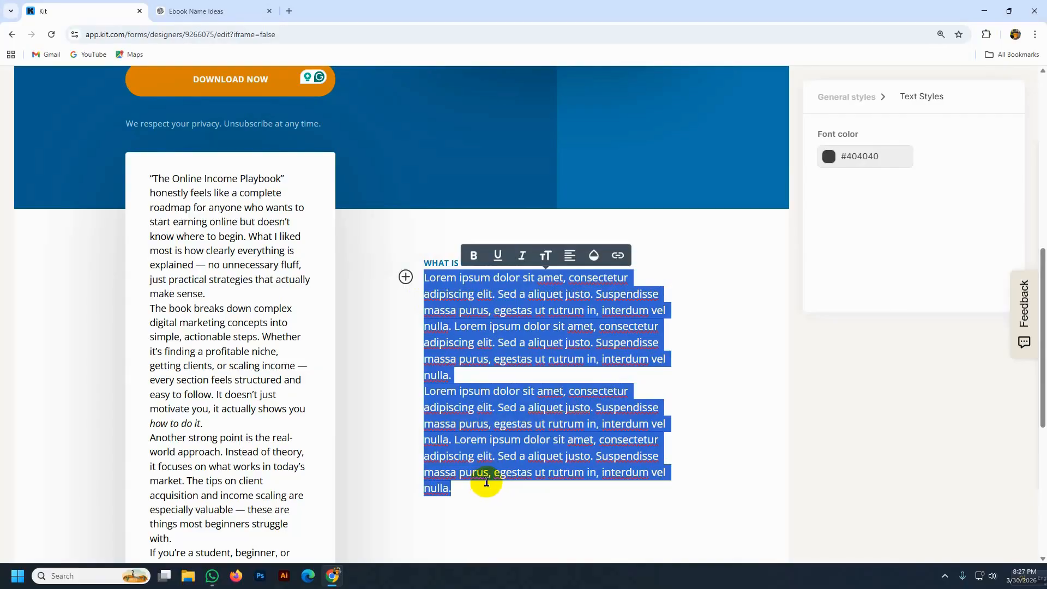
pyautogui.hotkey('ctrl', 'v')
pyautogui.scroll(-4, 388, 293)
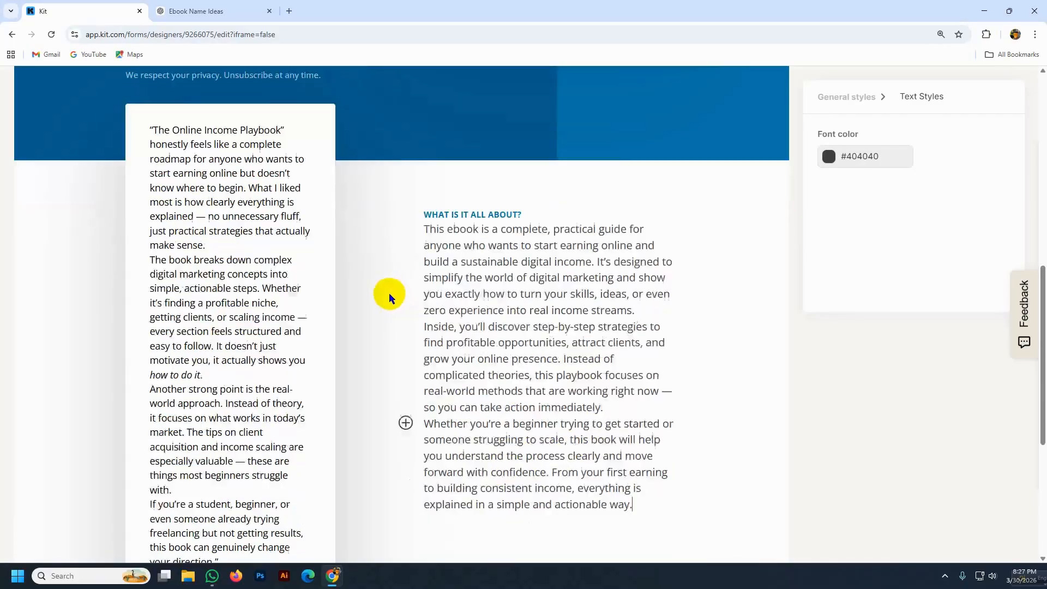
pyautogui.scroll(-2, 400, 339)
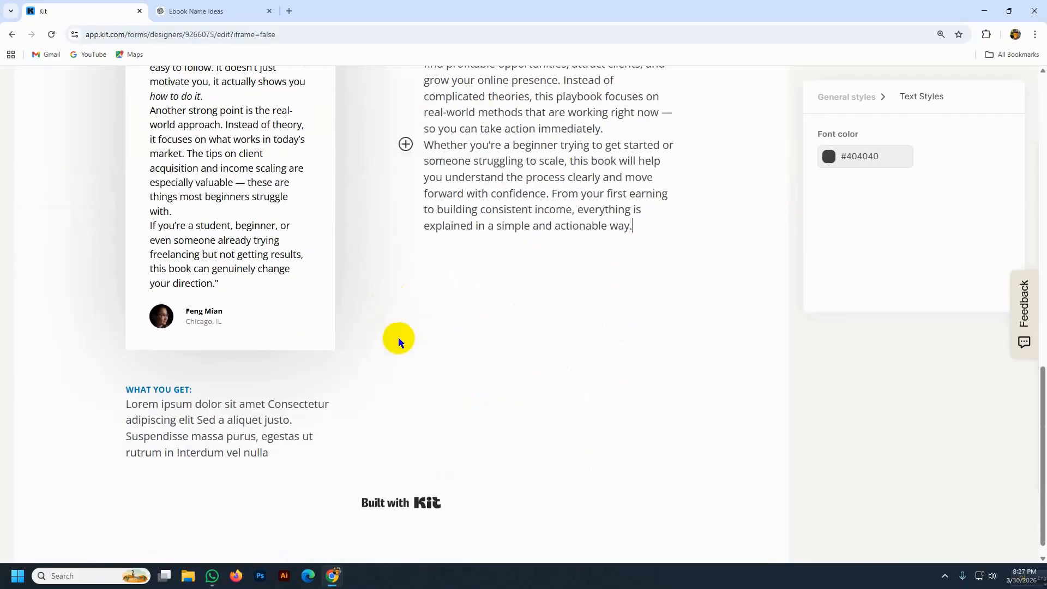
# - Put the 'Inside, you'll discover…' sentence in place of the WHAT YOU GET: placeholder
pyautogui.click(127, 405)
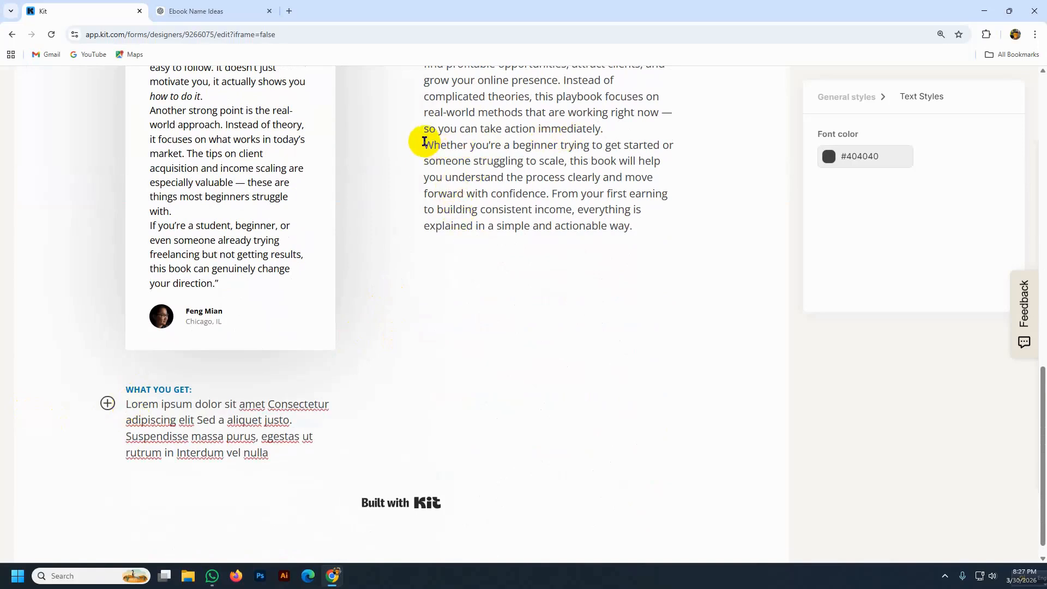
pyautogui.moveTo(428, 144); pyautogui.dragTo(659, 177)
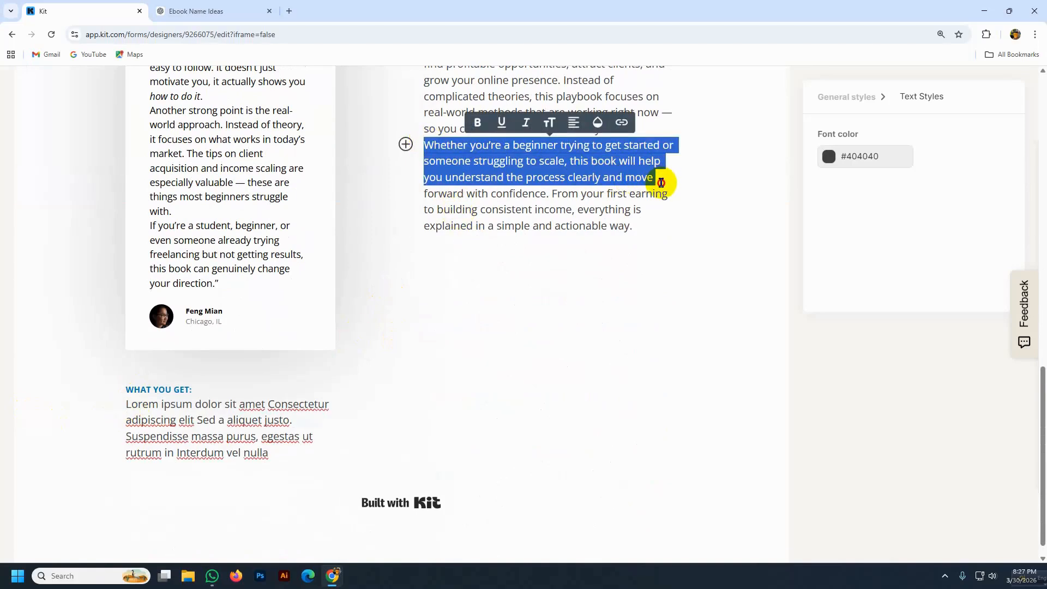
pyautogui.scroll(2, 578, 223)
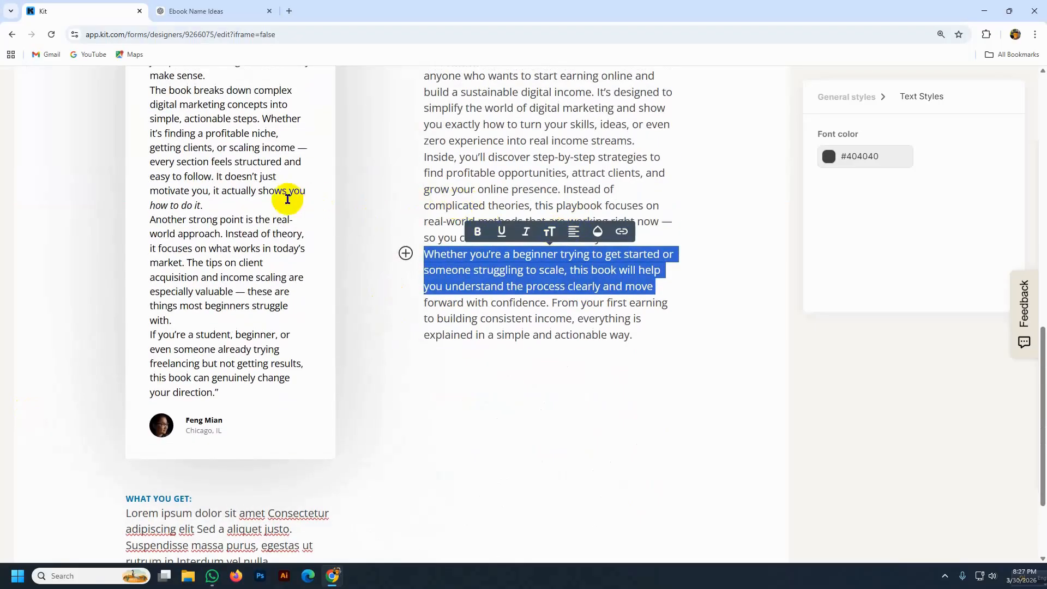
pyautogui.click(571, 190)
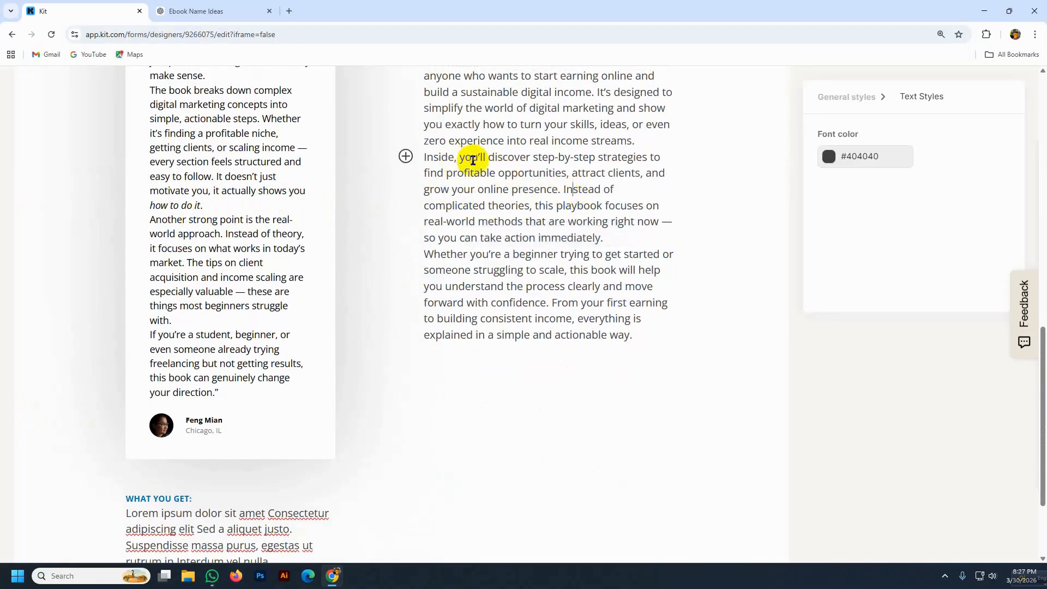
pyautogui.scroll(2, 457, 216)
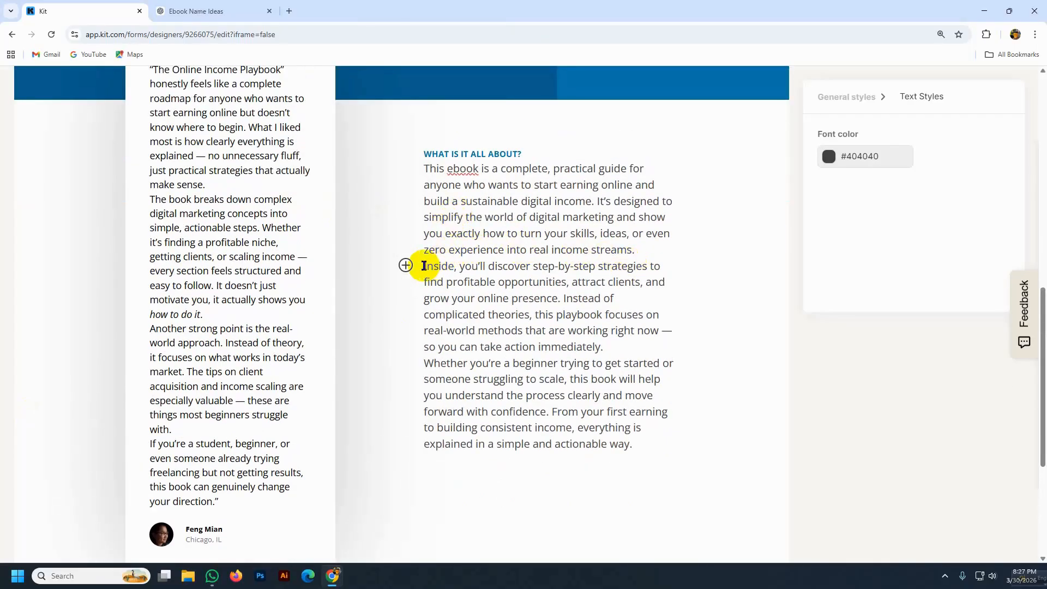
pyautogui.moveTo(424, 266); pyautogui.dragTo(573, 296)
pyautogui.hotkey('ctrl', 'c')
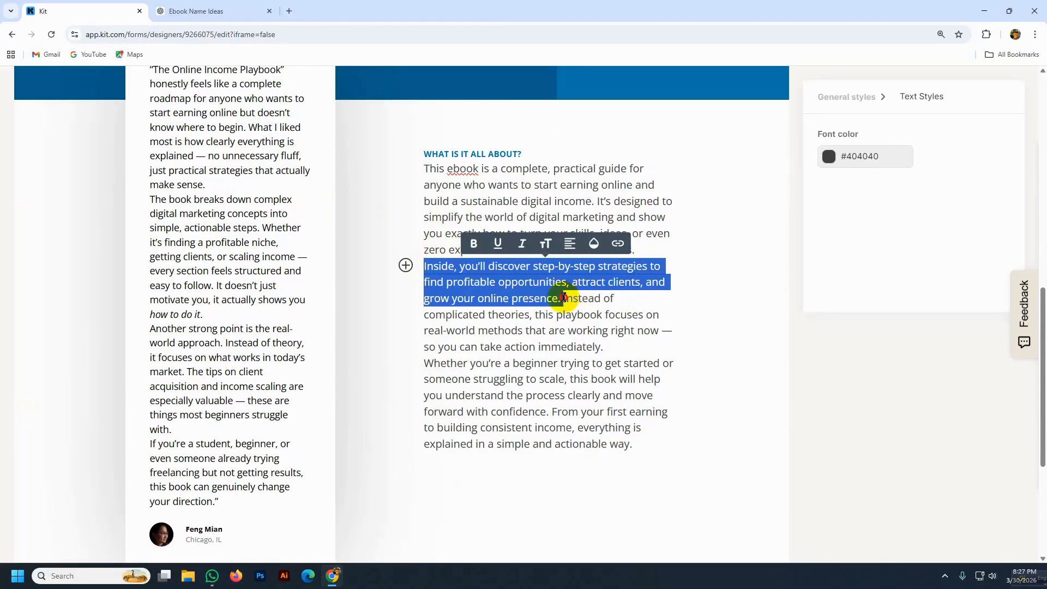
pyautogui.scroll(-4, 276, 467)
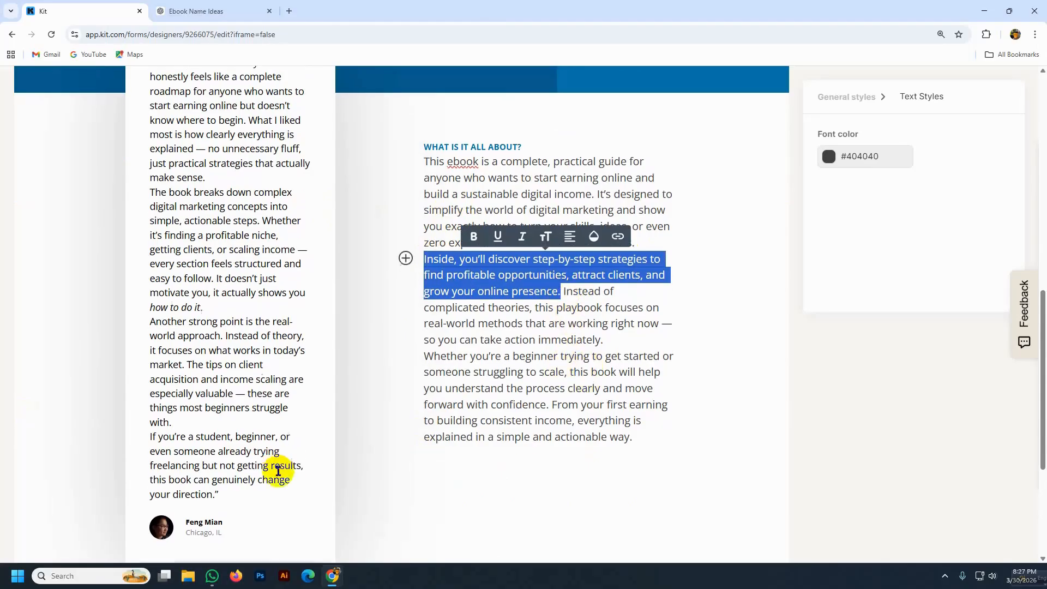
pyautogui.click(127, 404)
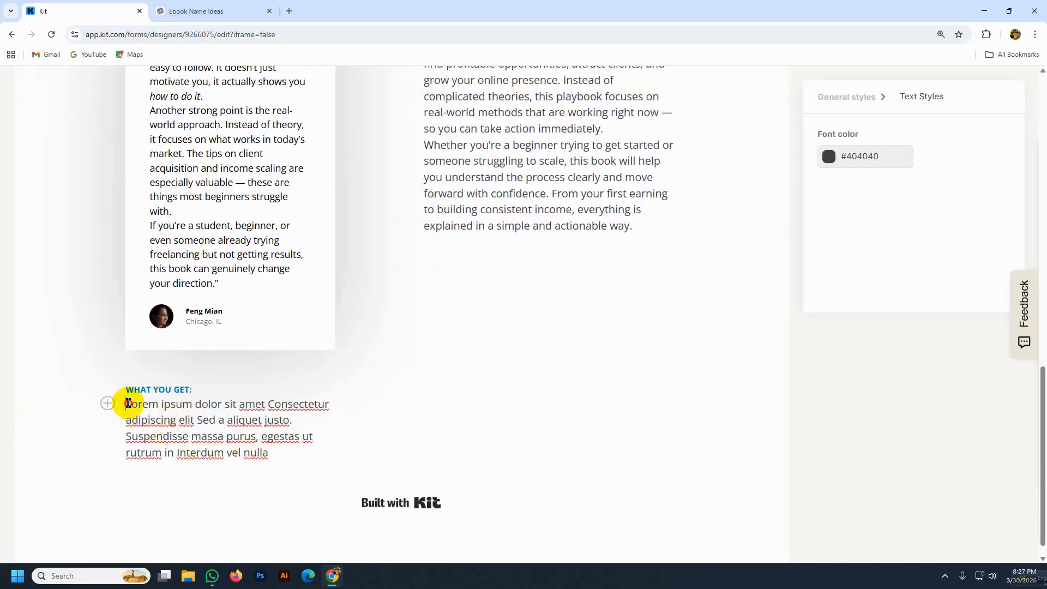
pyautogui.moveTo(127, 403); pyautogui.dragTo(307, 459)
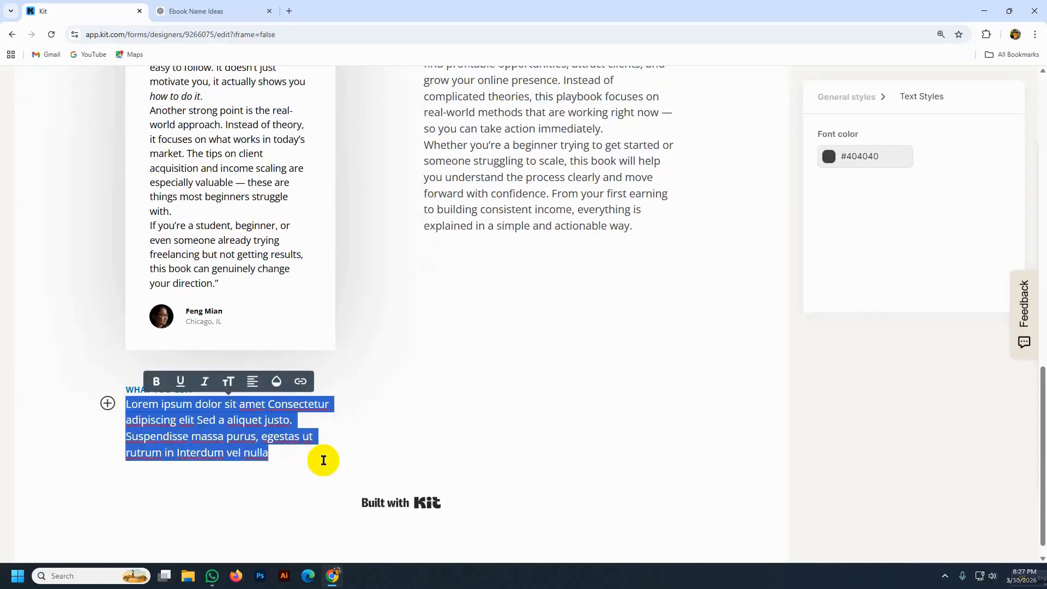
pyautogui.hotkey('ctrl', 'v')
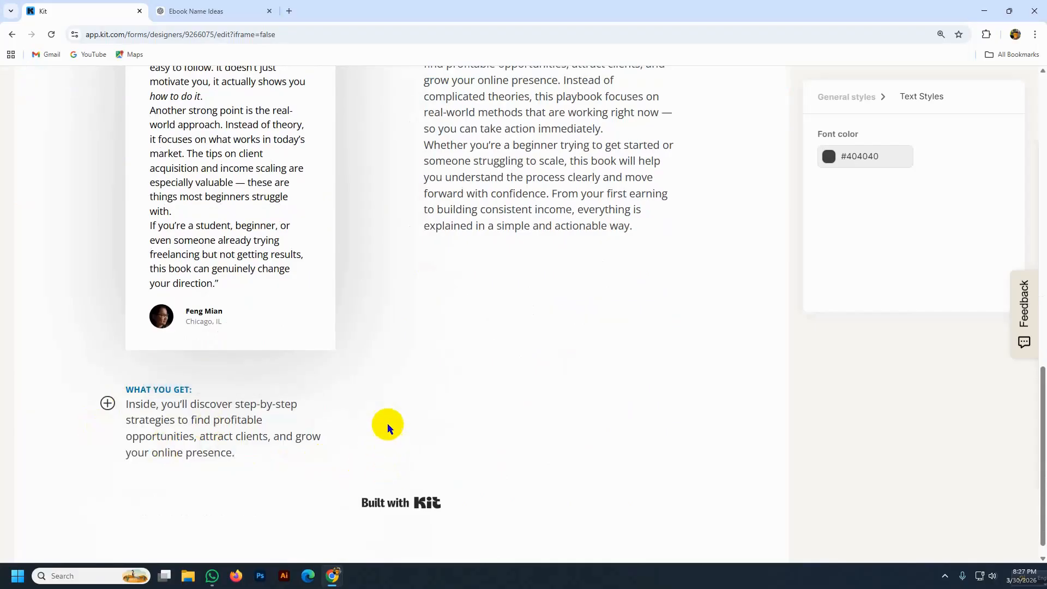
# - Scroll to the top and select the ebook cover image to show its Image Settings
pyautogui.scroll(10, 475, 428)
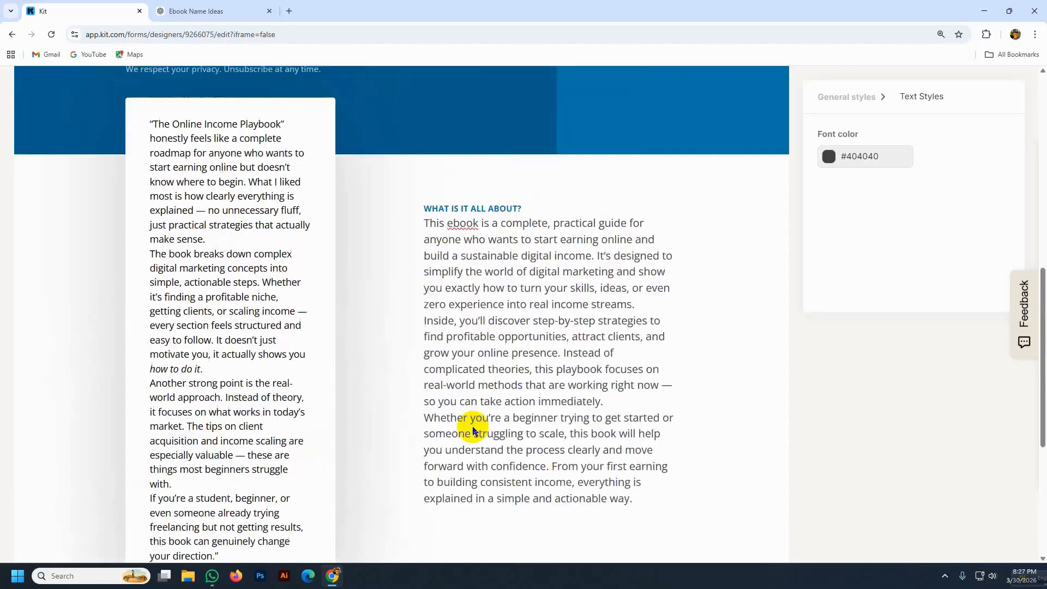
pyautogui.scroll(4, 476, 431)
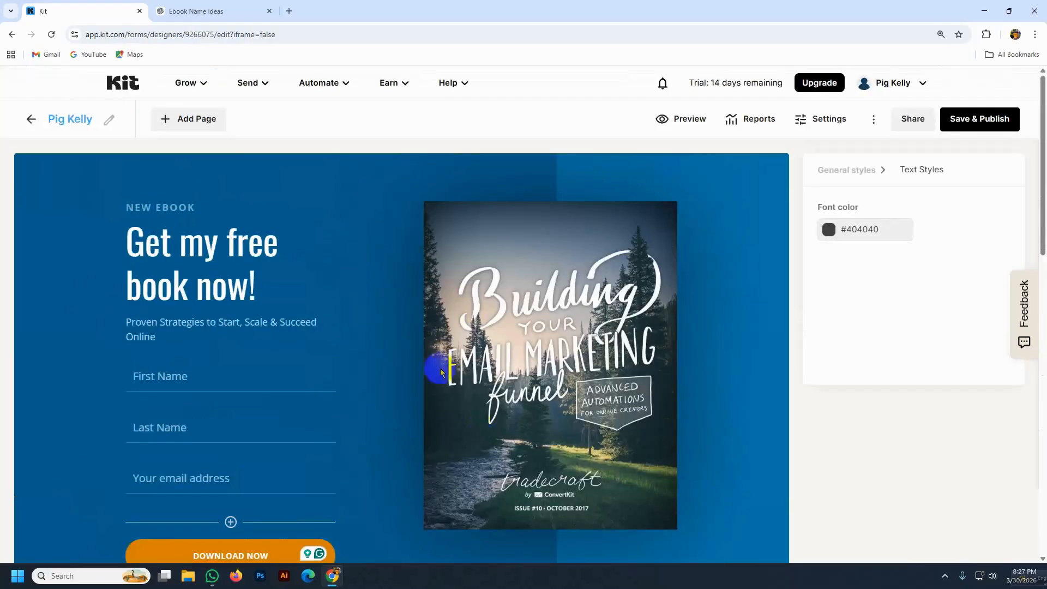
pyautogui.click(534, 305)
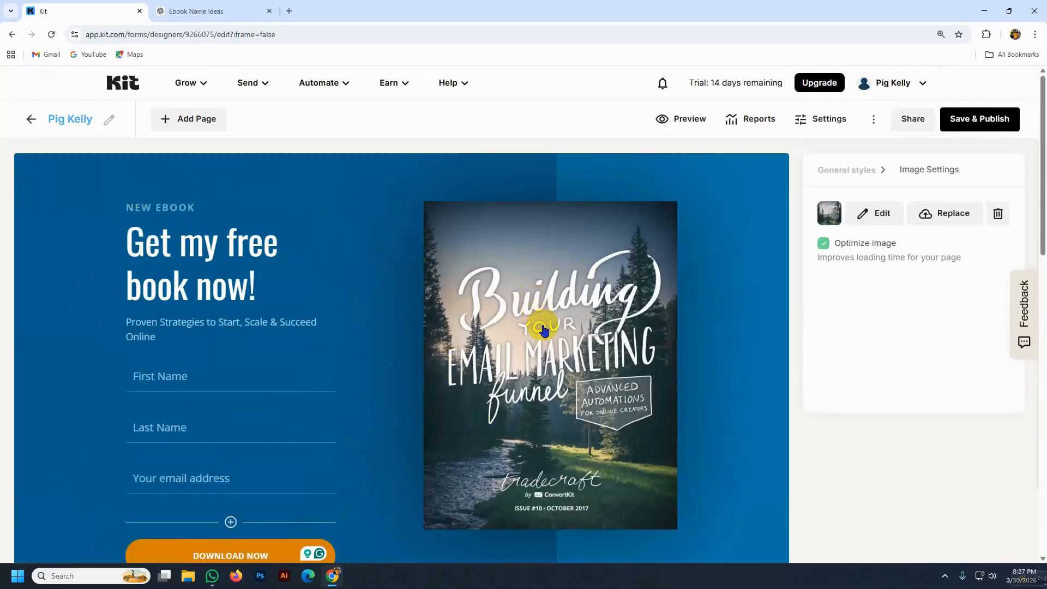
# - Paste 'The Online Income Playbook' into ChatGPT's message box from clipboard history
pyautogui.click(204, 11)
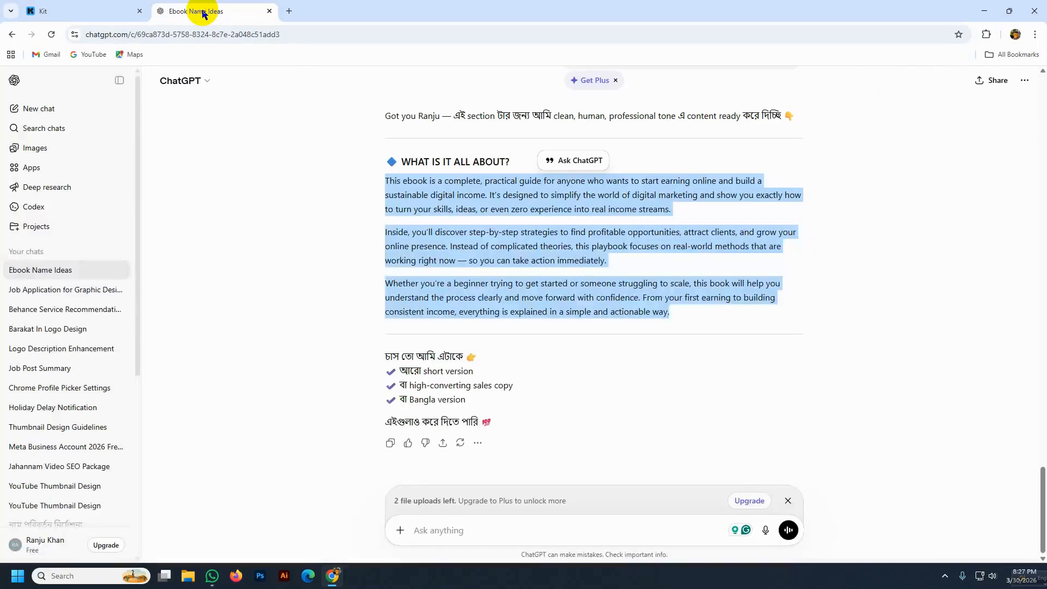
pyautogui.click(50, 5)
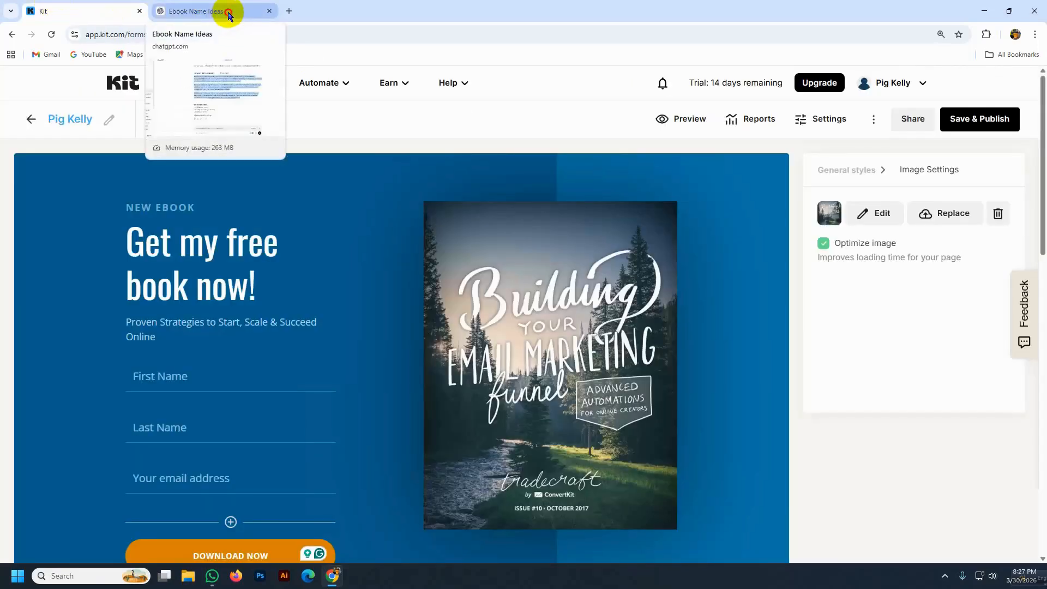
pyautogui.click(228, 14)
pyautogui.click(414, 521)
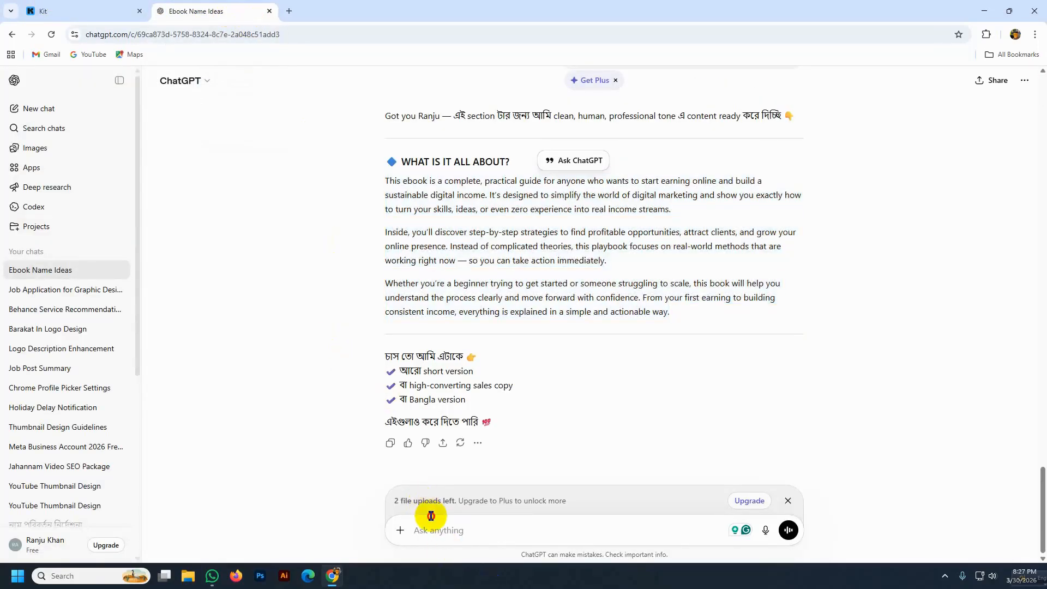
pyautogui.press('super+v')
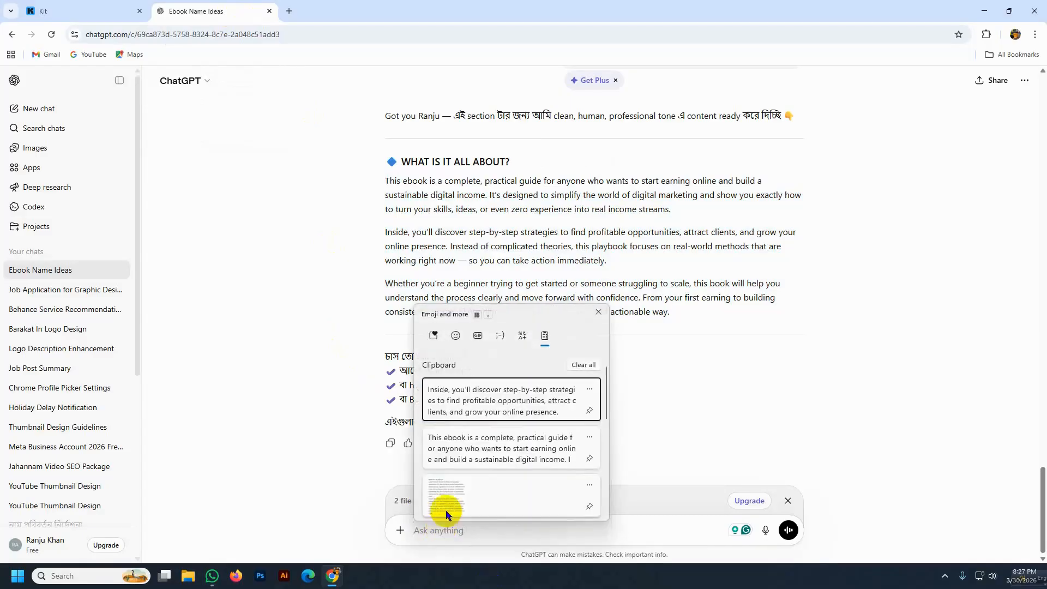
pyautogui.scroll(-5, 456, 461)
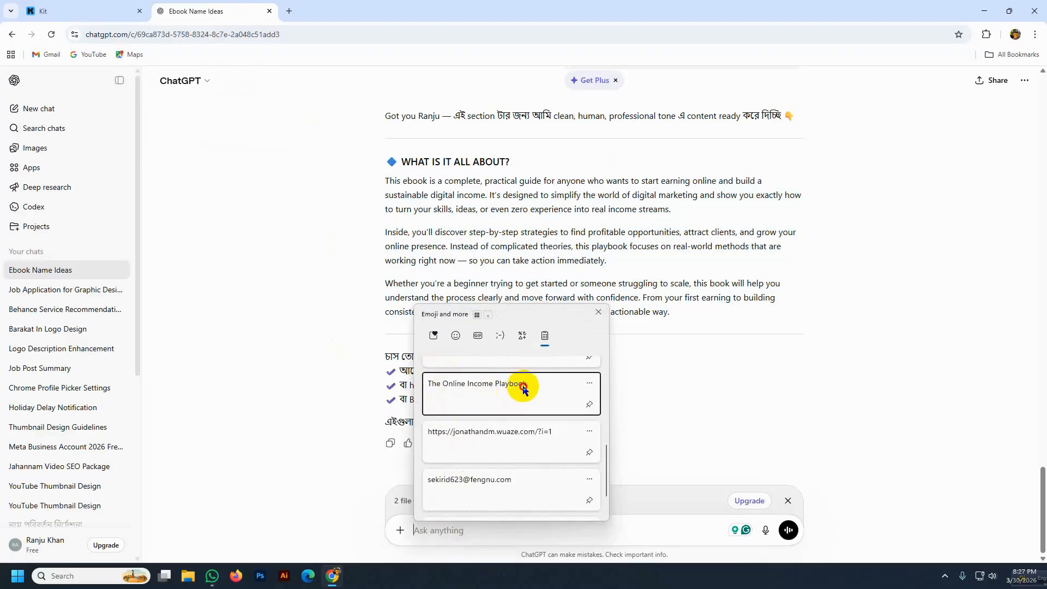
pyautogui.click(441, 376)
# - Search Google Images for 'The Online Income Playbook' in a new tab
pyautogui.click(289, 11)
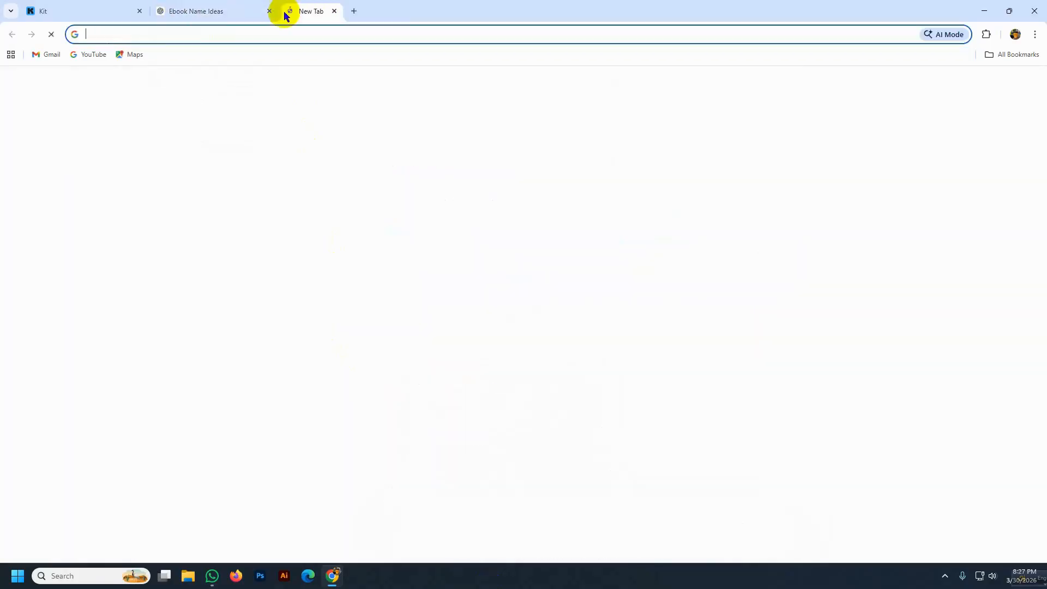
pyautogui.click(106, 35)
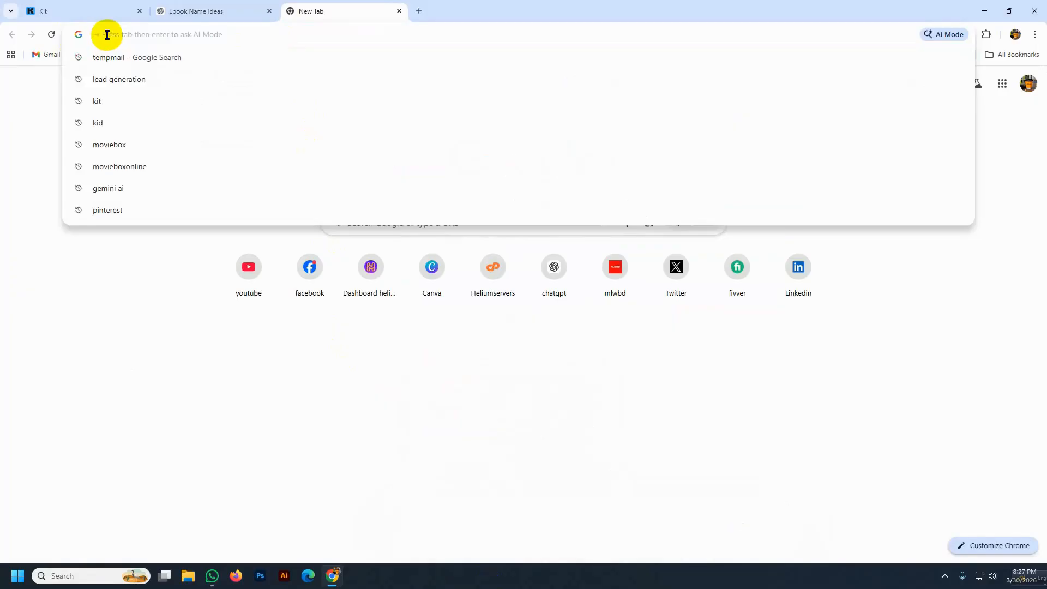
pyautogui.press('super+v')
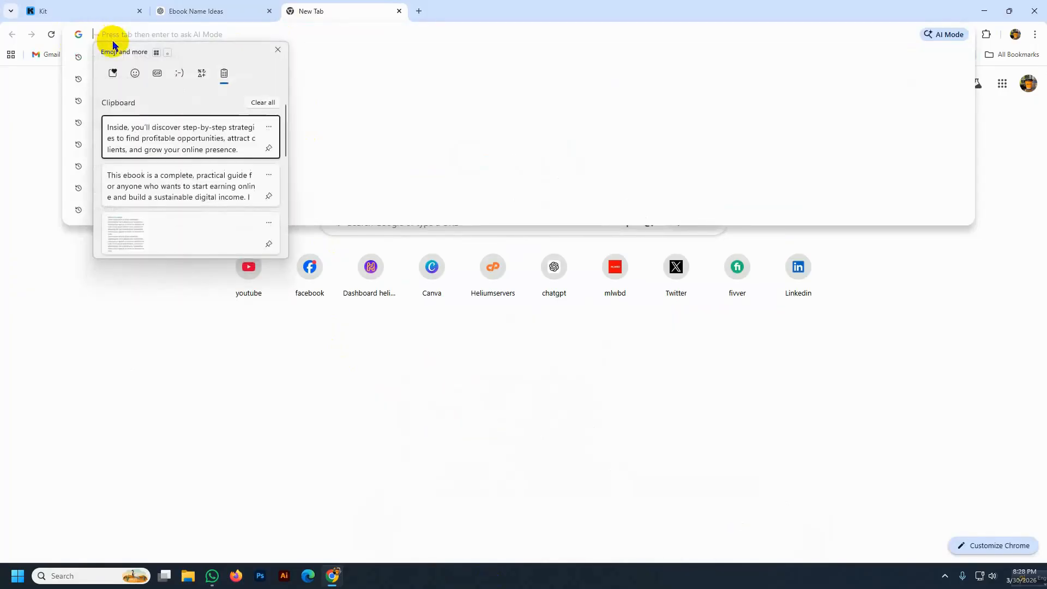
pyautogui.scroll(-5, 154, 145)
pyautogui.click(155, 170)
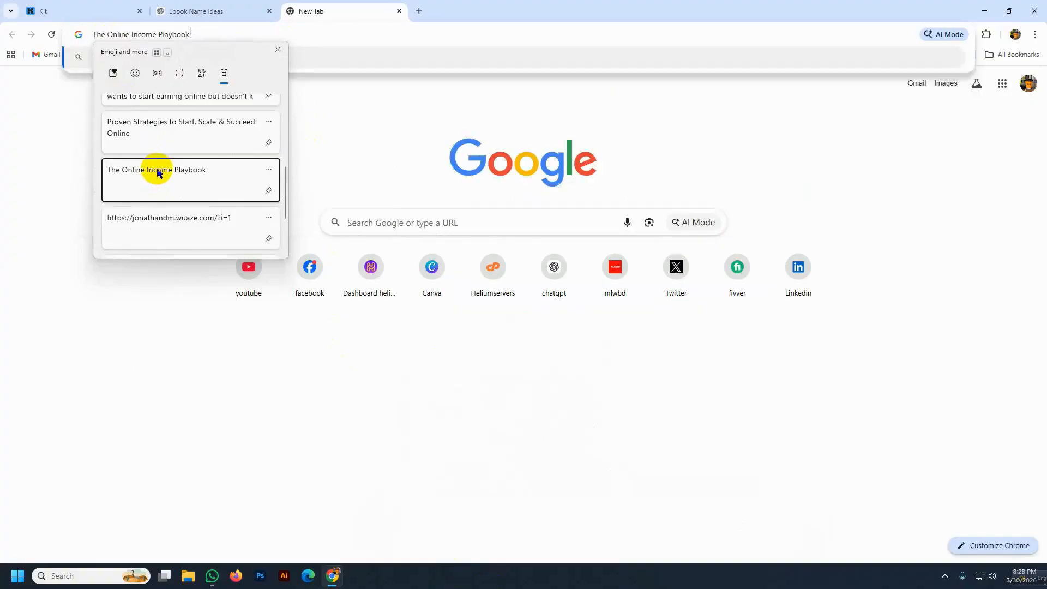
pyautogui.press('Return')
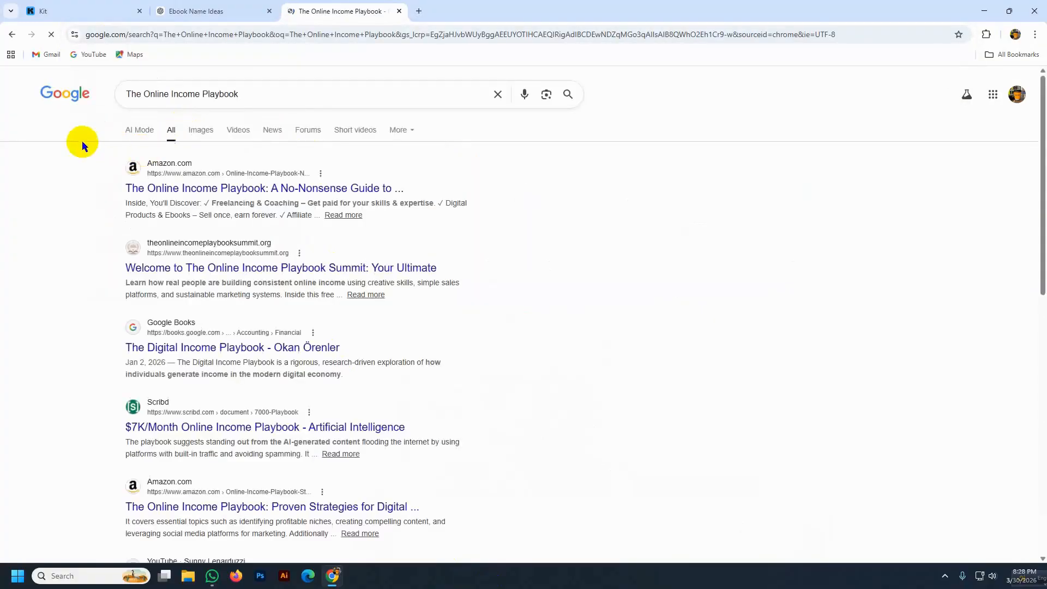
pyautogui.click(195, 133)
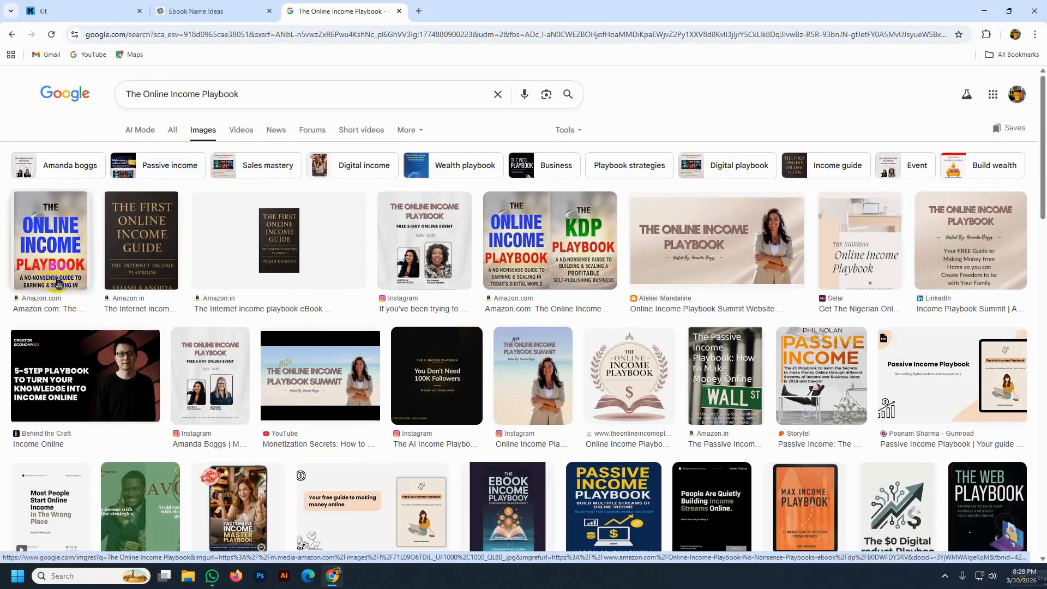
# - Save the Amazon cover image of the book to Downloads
pyautogui.click(53, 262)
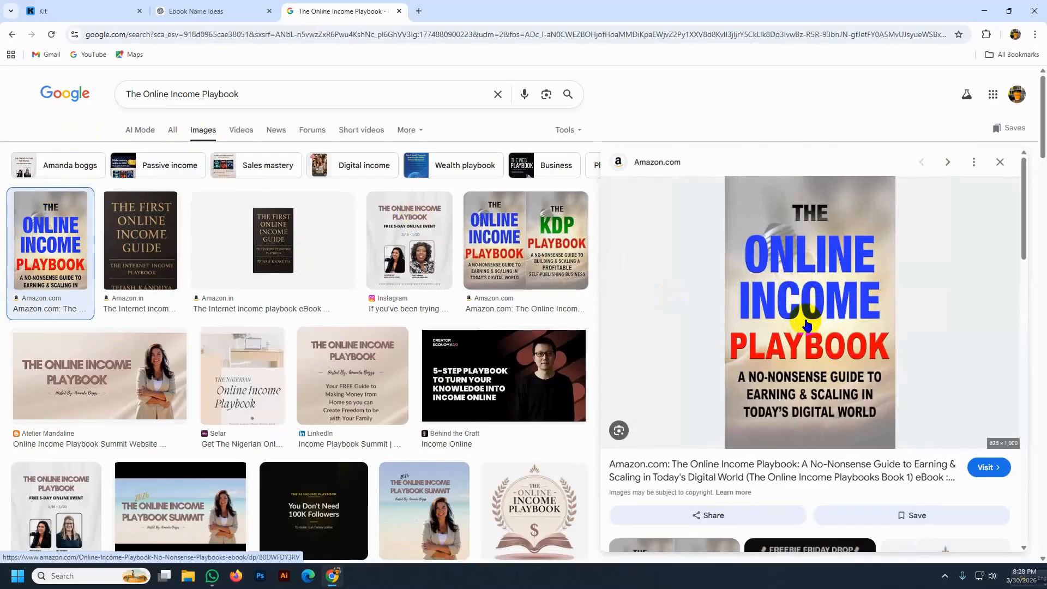
pyautogui.rightClick(796, 291)
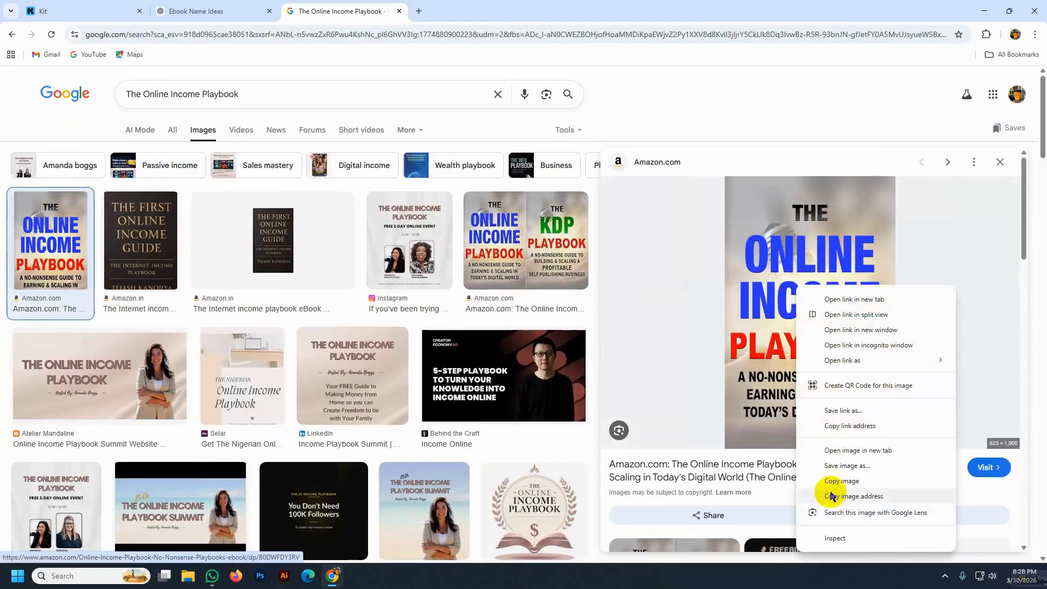
pyautogui.click(839, 466)
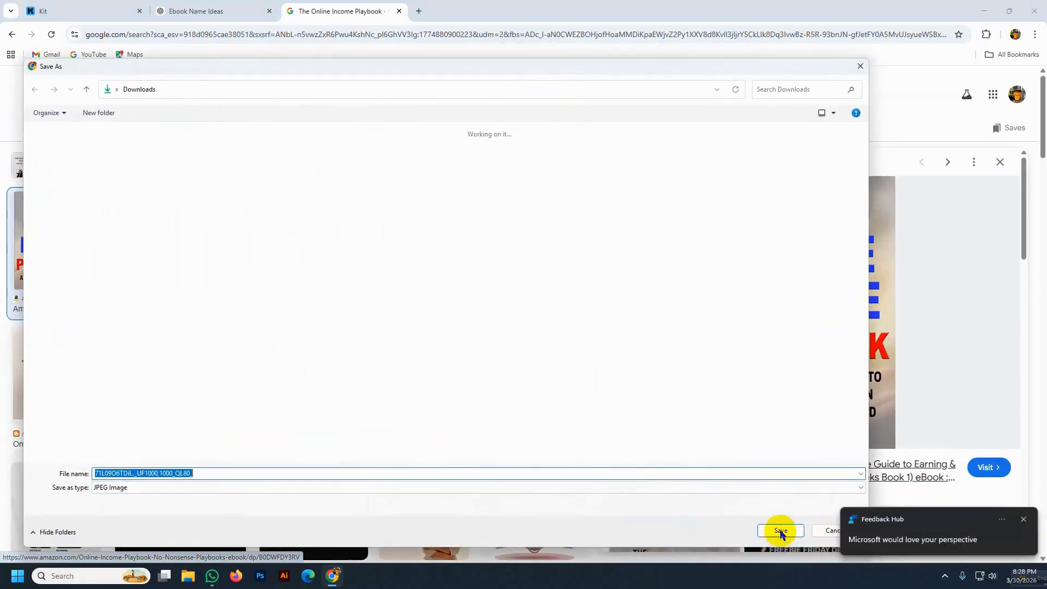
pyautogui.click(1022, 520)
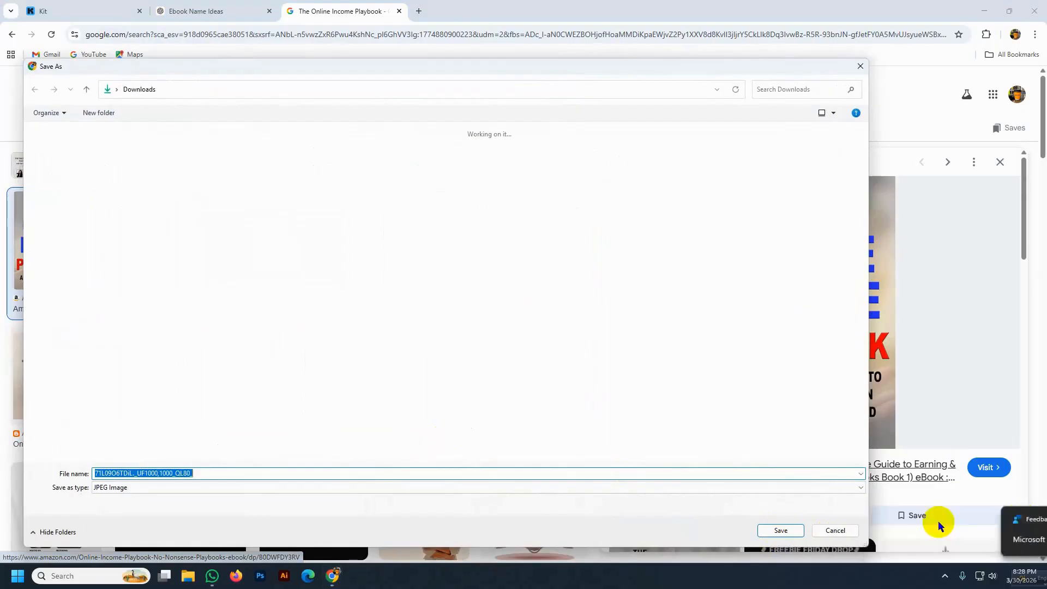
pyautogui.click(780, 531)
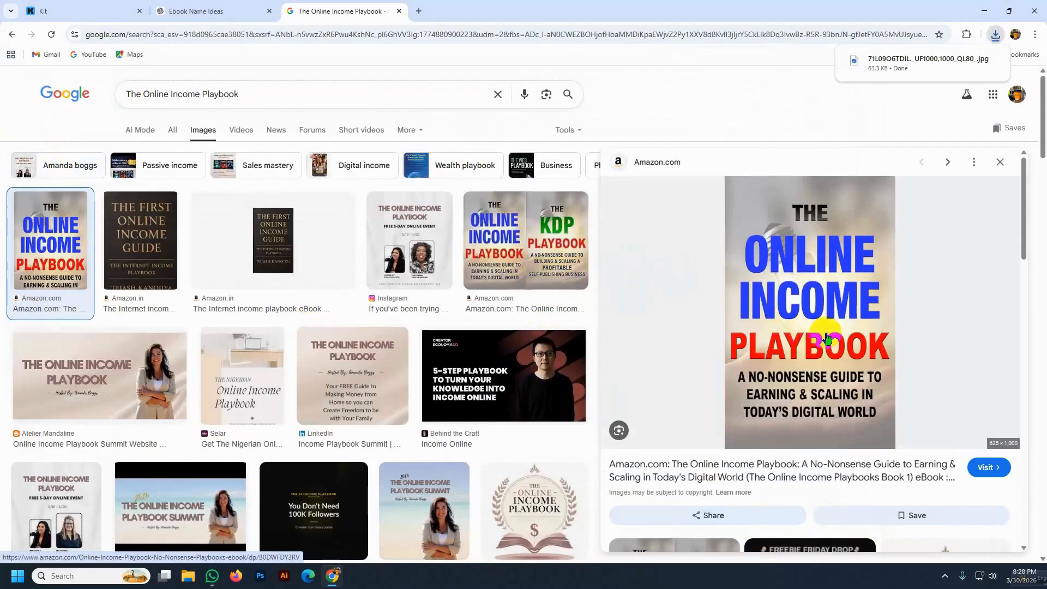
pyautogui.click(126, 225)
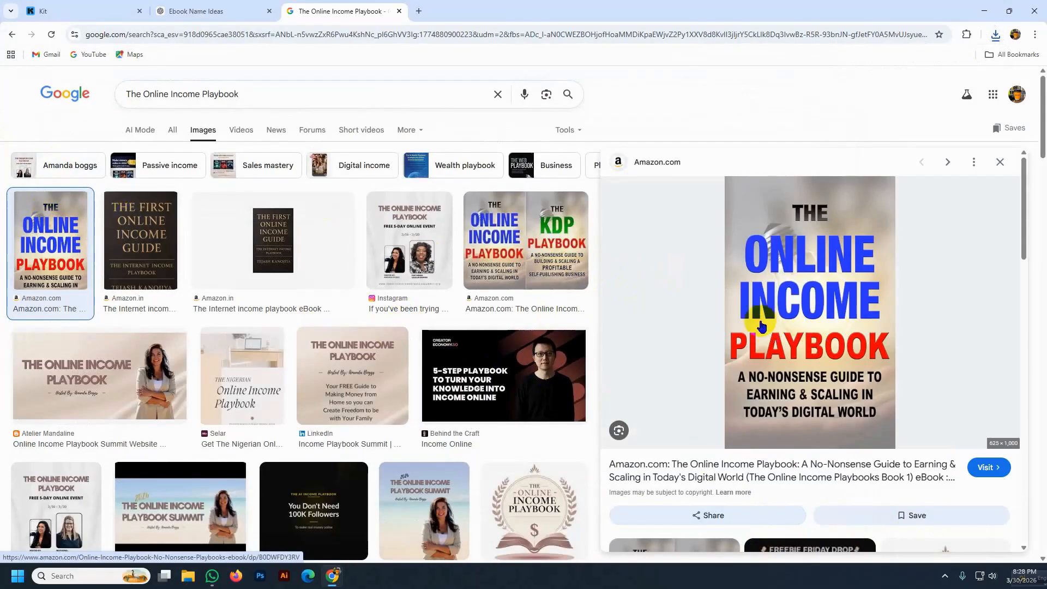
# - Copy The First Online Income Guide cover image to the clipboard
pyautogui.click(141, 233)
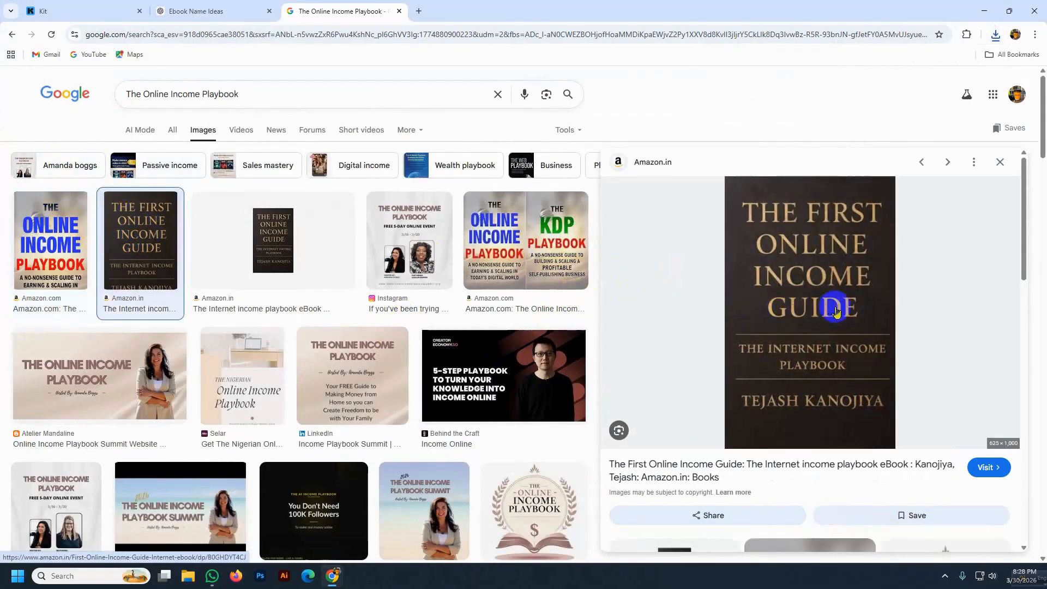
pyautogui.rightClick(774, 212)
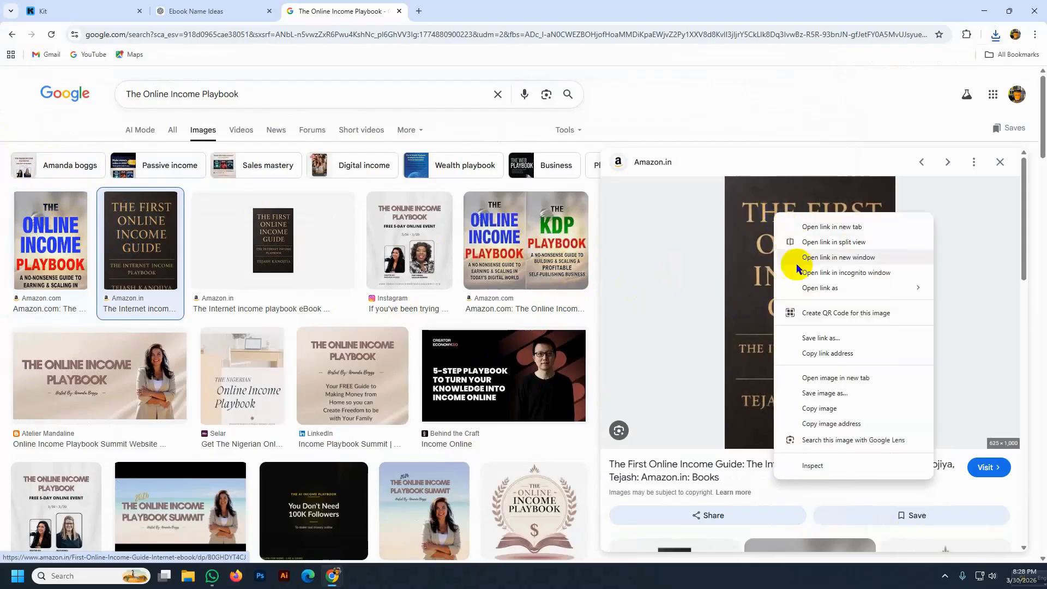
pyautogui.click(818, 465)
pyautogui.rightClick(562, 256)
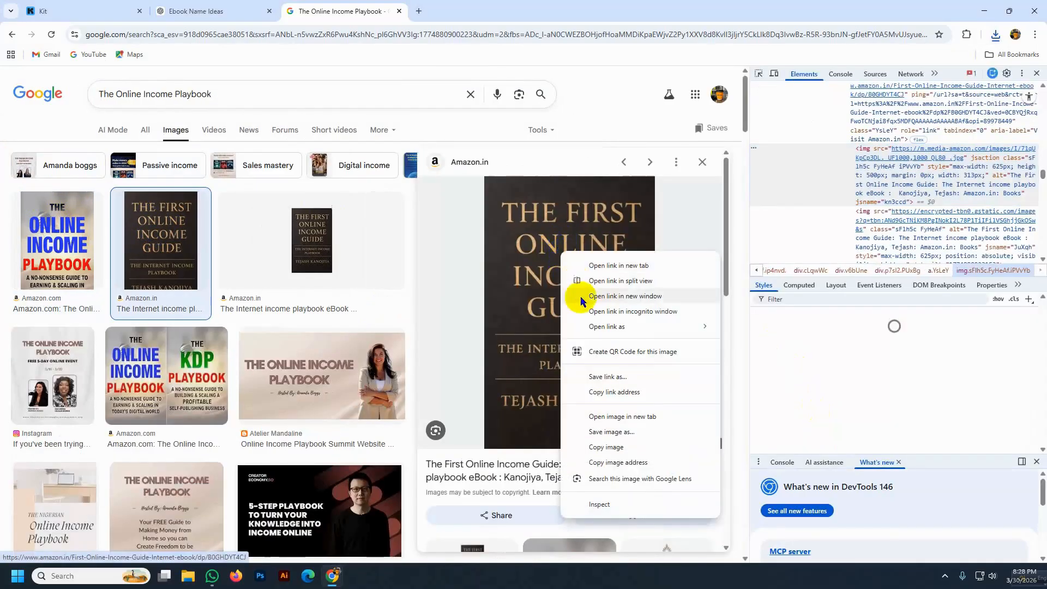
pyautogui.click(605, 446)
pyautogui.click(202, 9)
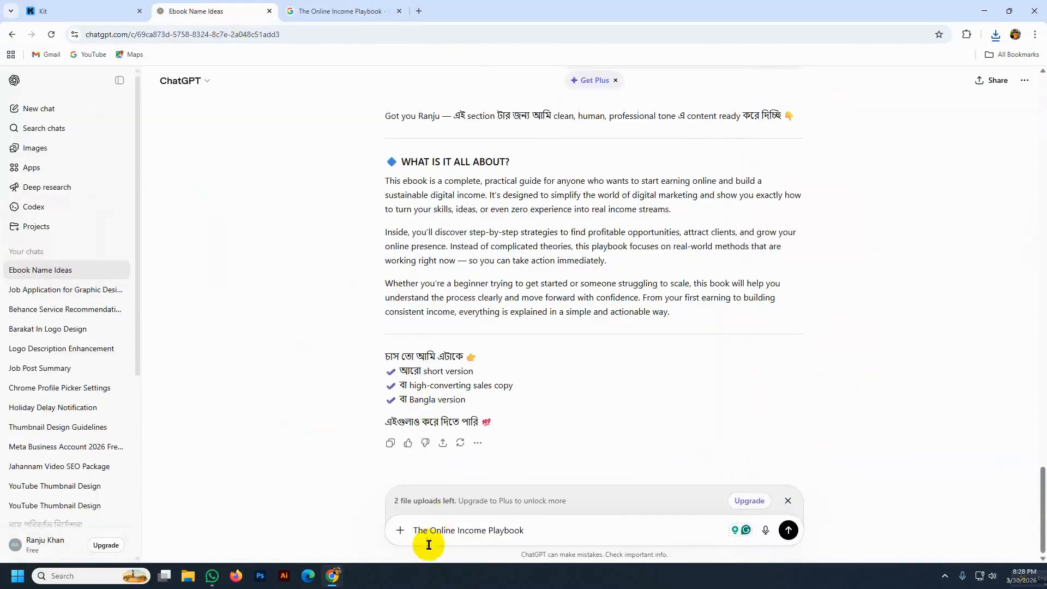
# - Attach the copied cover image and replace the old prompt with a request to redesign it, keeping the theme but swapping in my book name and tagline
pyautogui.moveTo(547, 538)
pyautogui.mouseDown()
pyautogui.moveTo(376, 526)
pyautogui.moveTo(548, 544)
pyautogui.mouseUp()
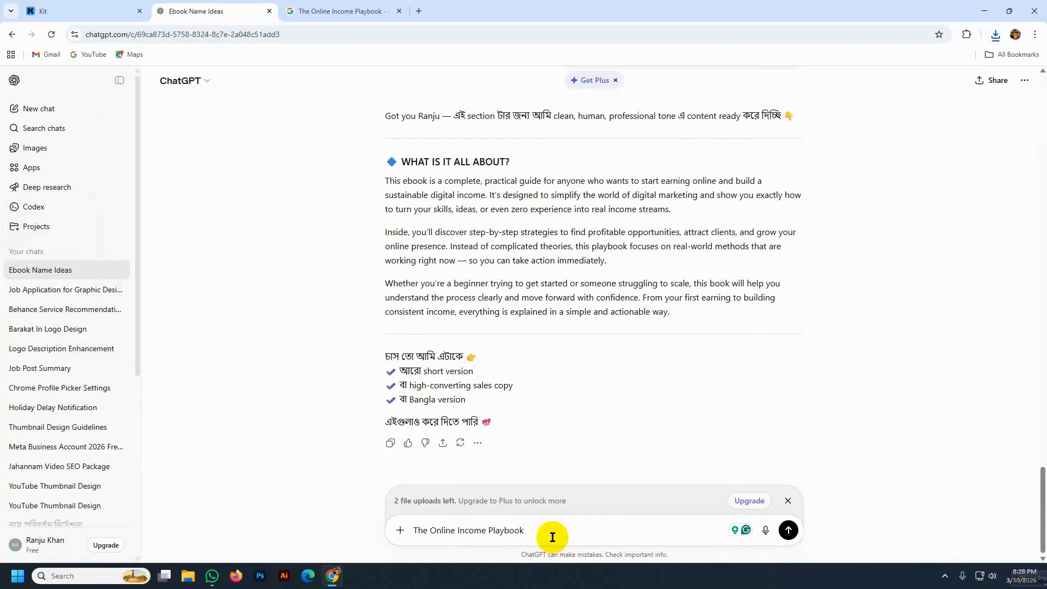
pyautogui.hotkey('ctrl', 'v')
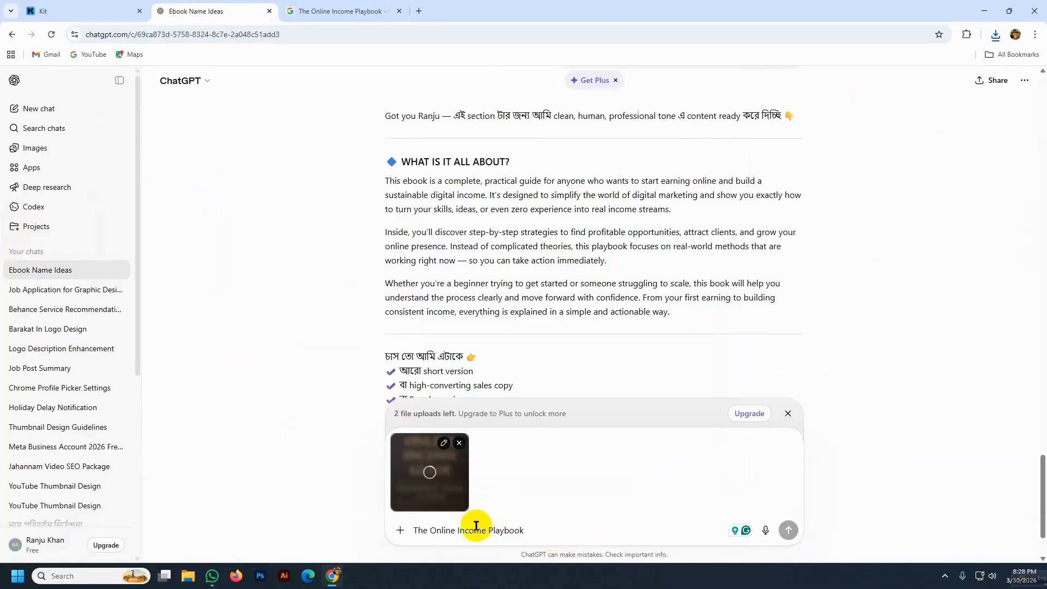
pyautogui.click(414, 531)
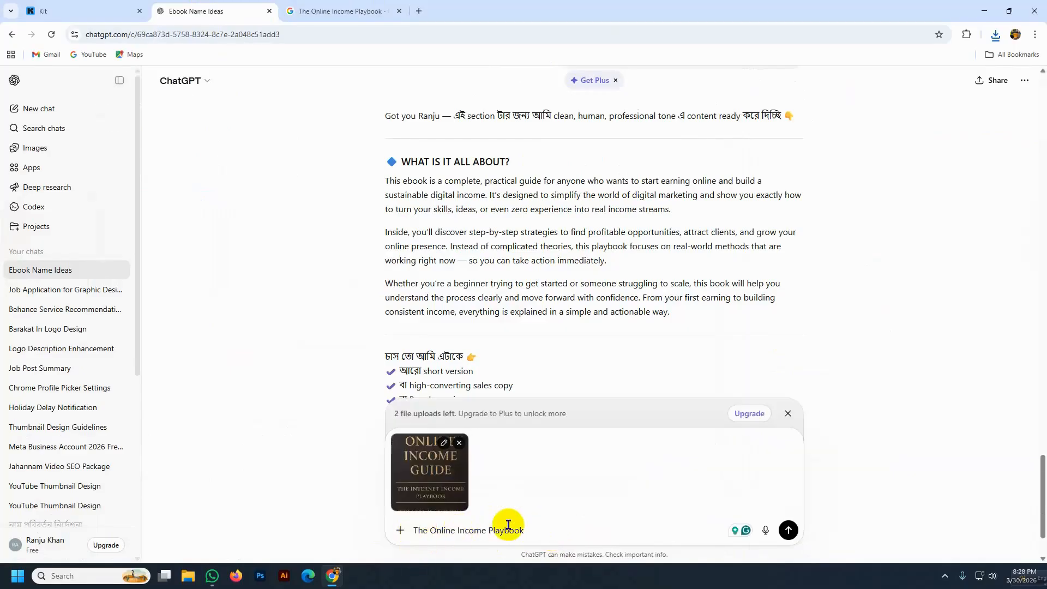
pyautogui.moveTo(525, 530); pyautogui.dragTo(412, 530)
pyautogui.press('BackSpace')
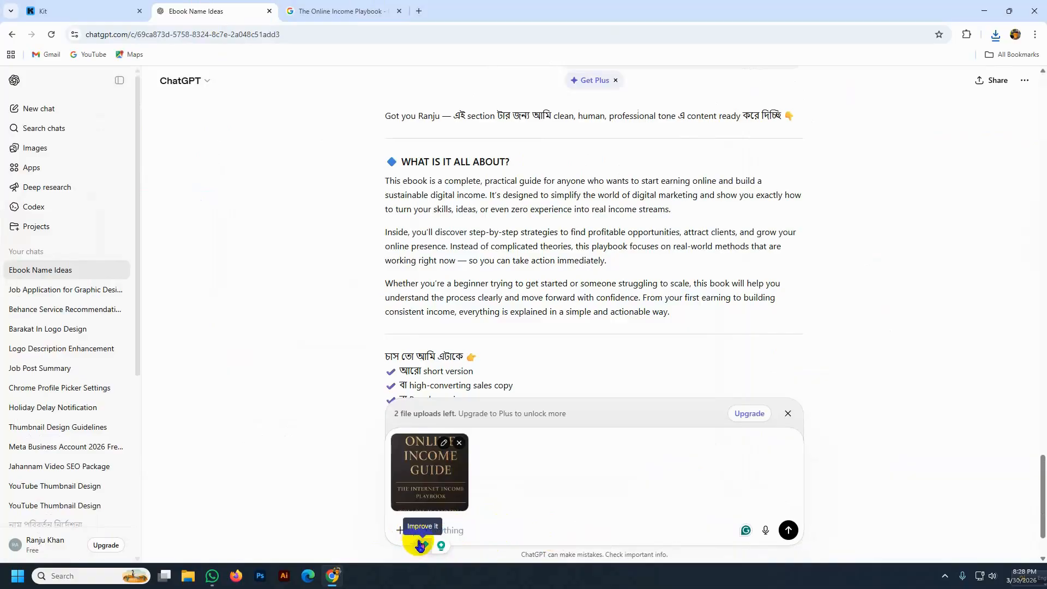
pyautogui.write('tmi')
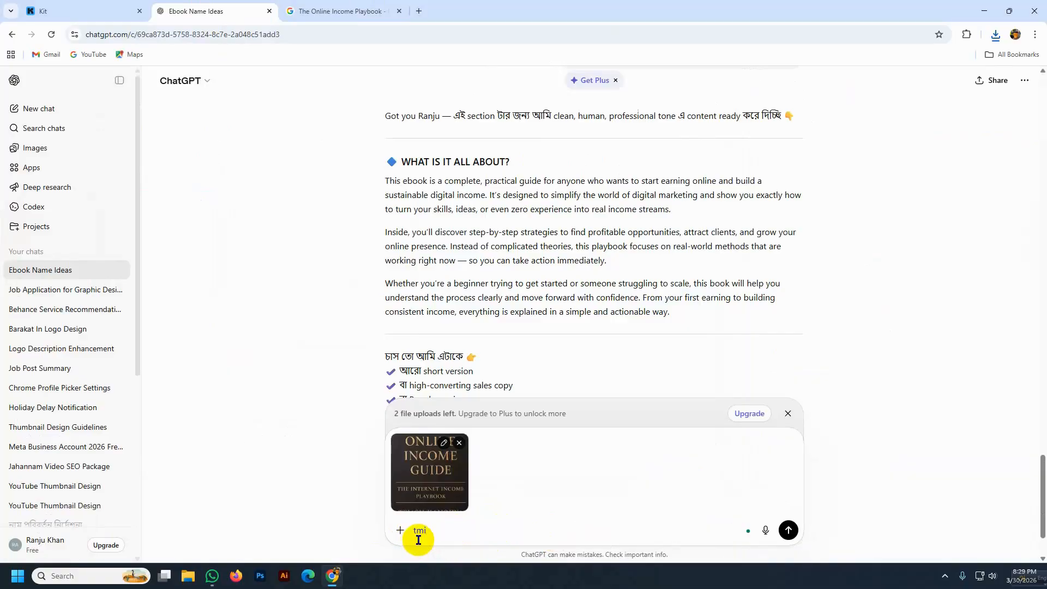
pyautogui.write(' ak')
pyautogui.write('jon professi')
pyautogui.write('onal g')
pyautogui.write('rapj')
pyautogui.write('hic designe')
pyautogui.write('r...')
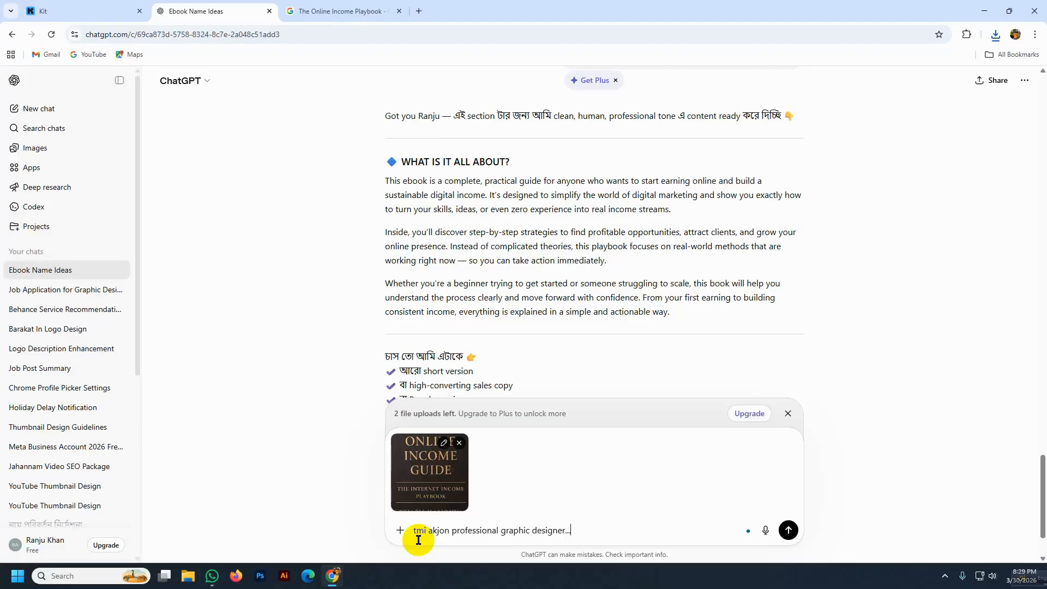
pyautogui.write('so tmi ai book er theme ta same rekhe')
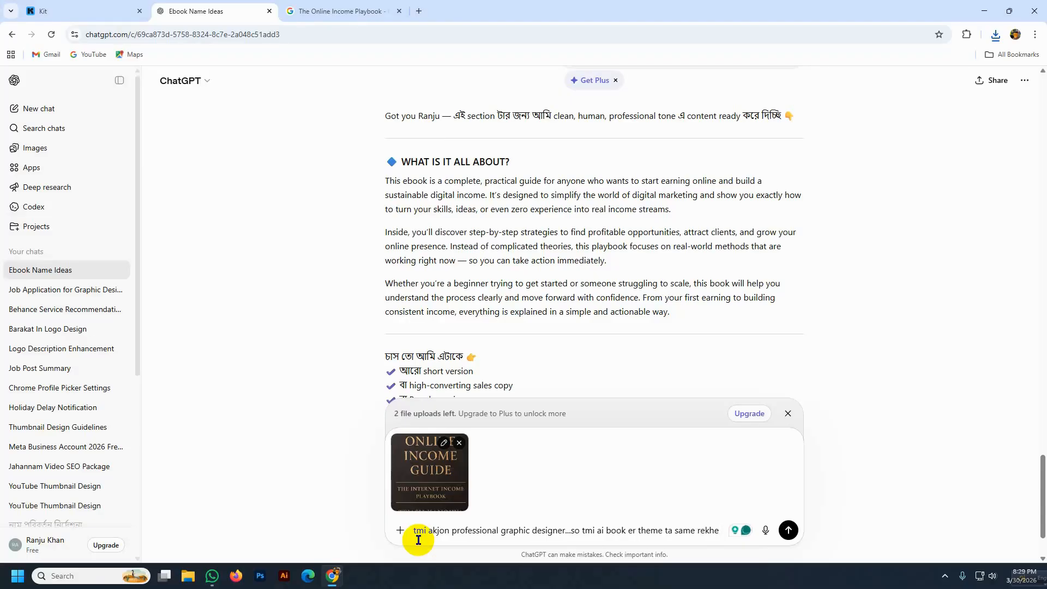
pyautogui.write('amar book ')
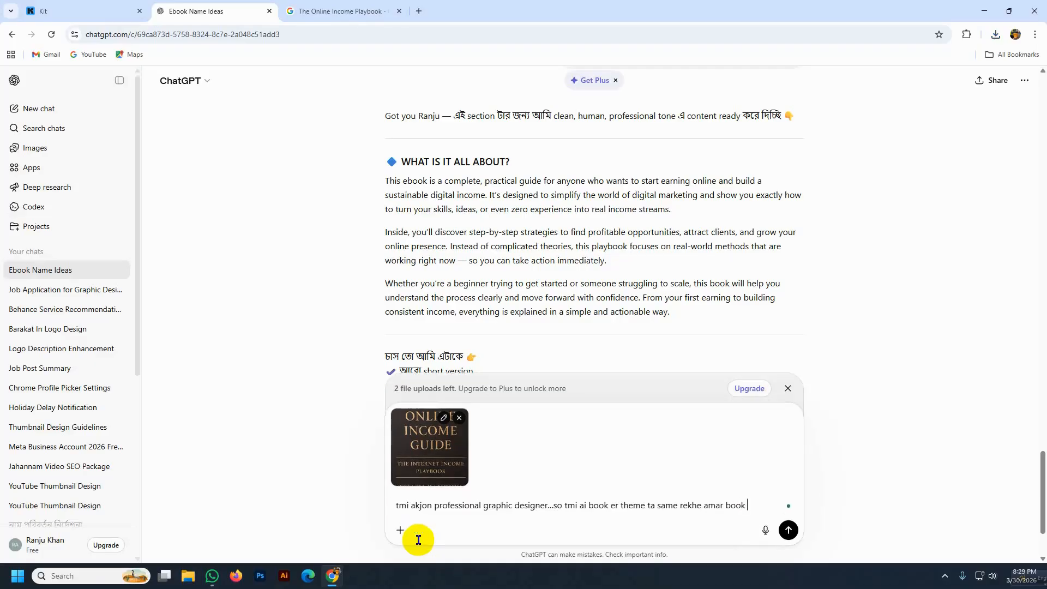
pyautogui.write('name ra rea')
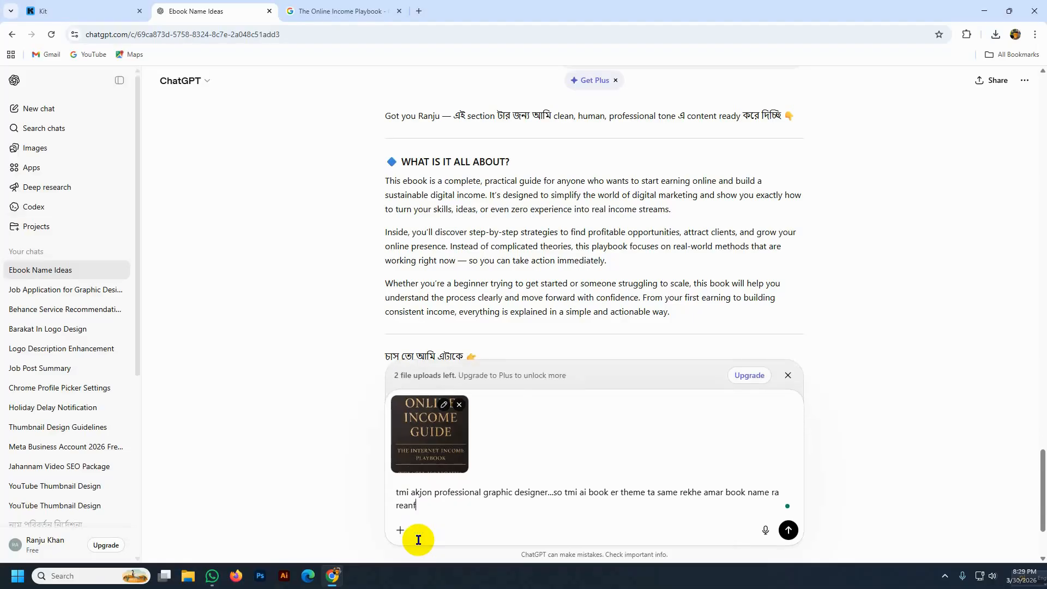
pyautogui.write('nd tag line ta replace koro,,book title "')
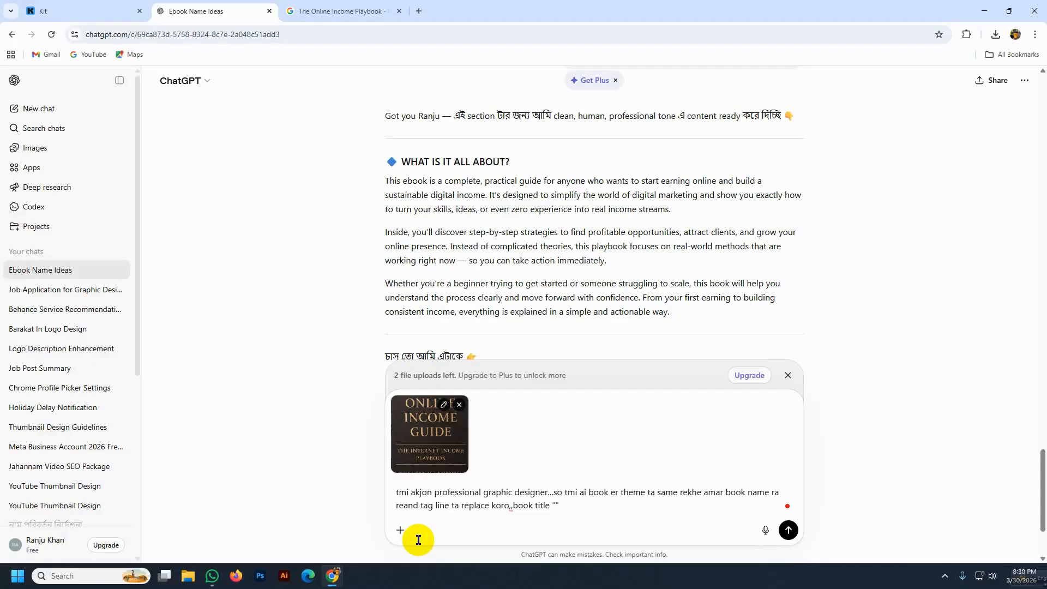
# - Add 'The Online Income Playbook' to the prompt as the book title, followed by ', tag line'
pyautogui.press('super+v')
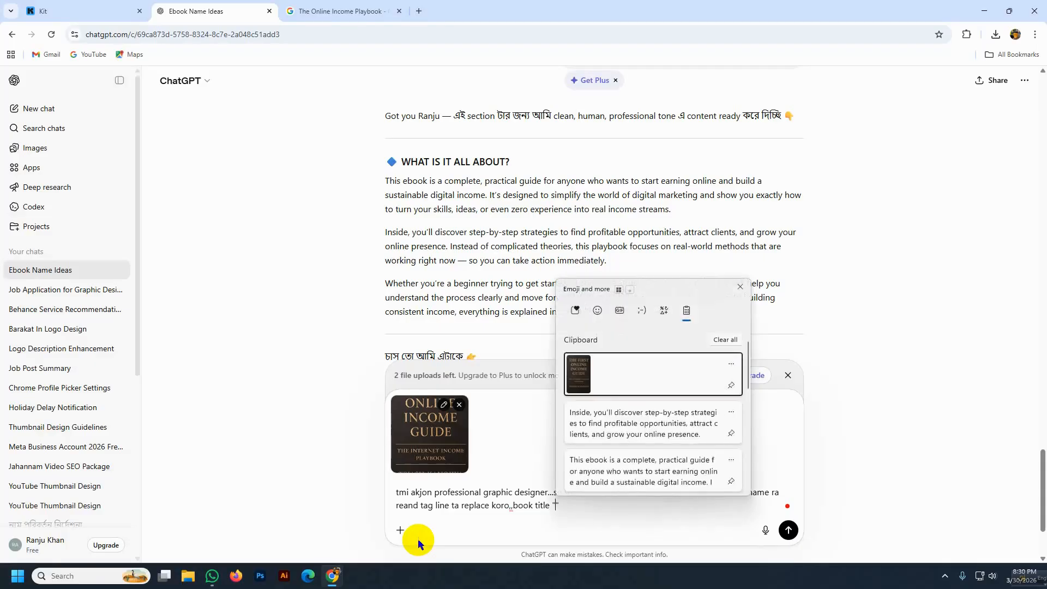
pyautogui.scroll(-3, 624, 437)
pyautogui.scroll(-2, 622, 431)
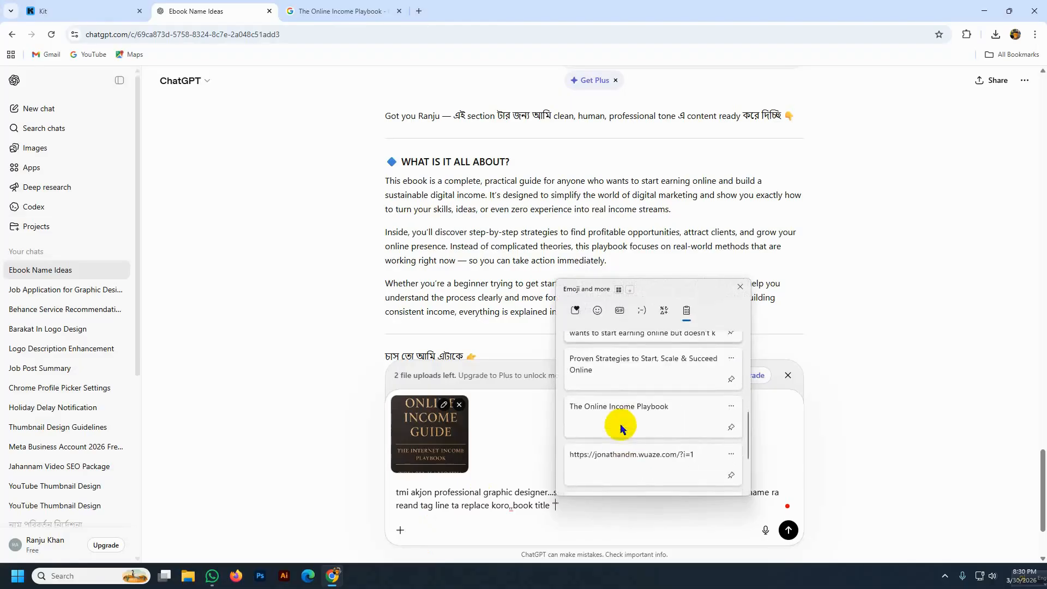
pyautogui.click(621, 417)
pyautogui.click(692, 516)
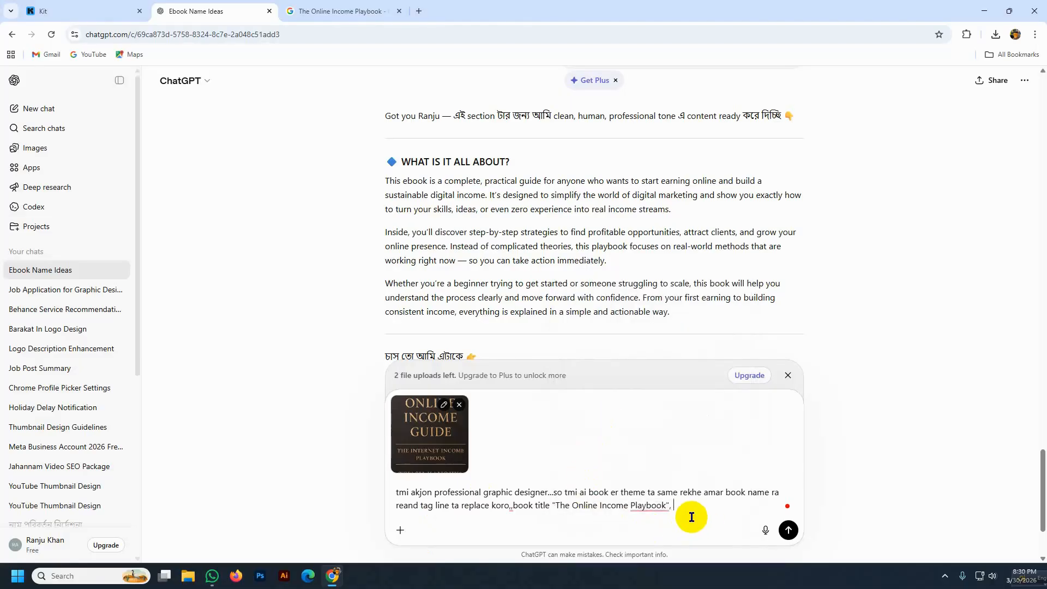
pyautogui.write(', tag line')
# - Insert the tagline 'Proven Strategies to Start, Scale & Succeed Online' and return to the Google Images results
pyautogui.press('super+v')
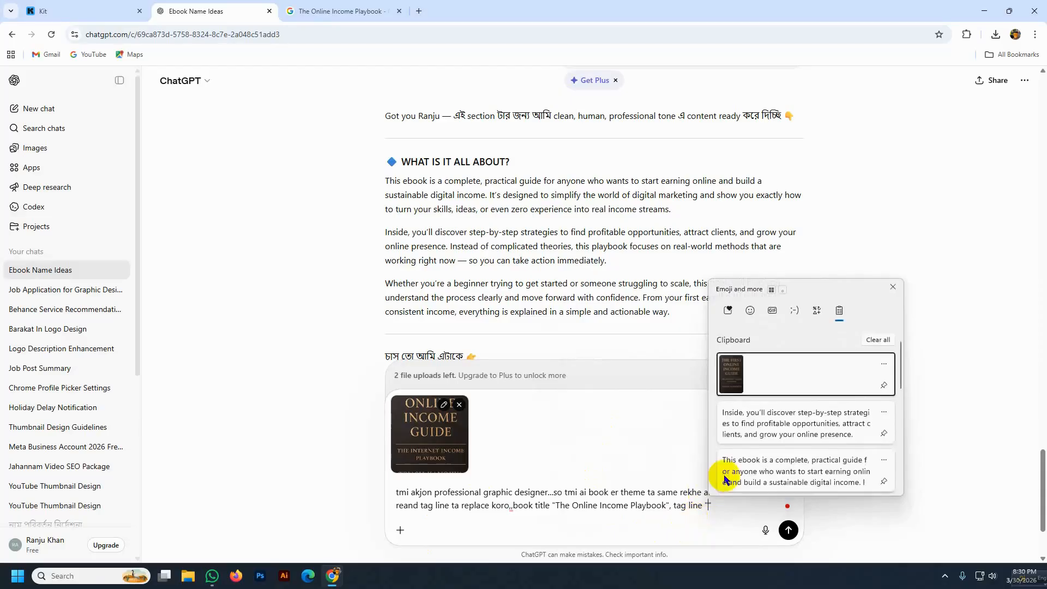
pyautogui.scroll(-5, 731, 478)
pyautogui.click(752, 418)
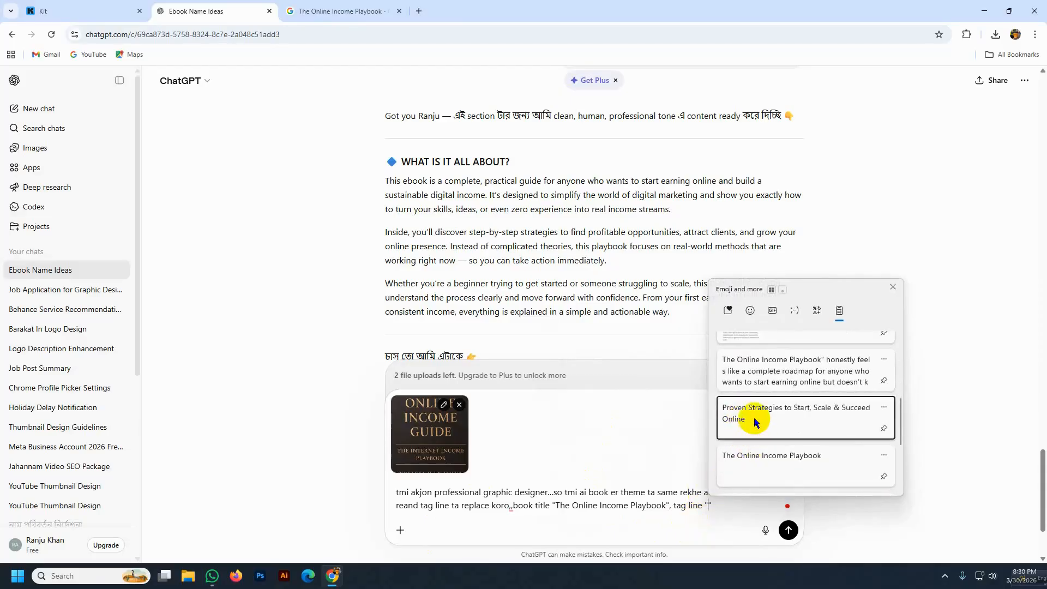
pyautogui.scroll(-1, 484, 477)
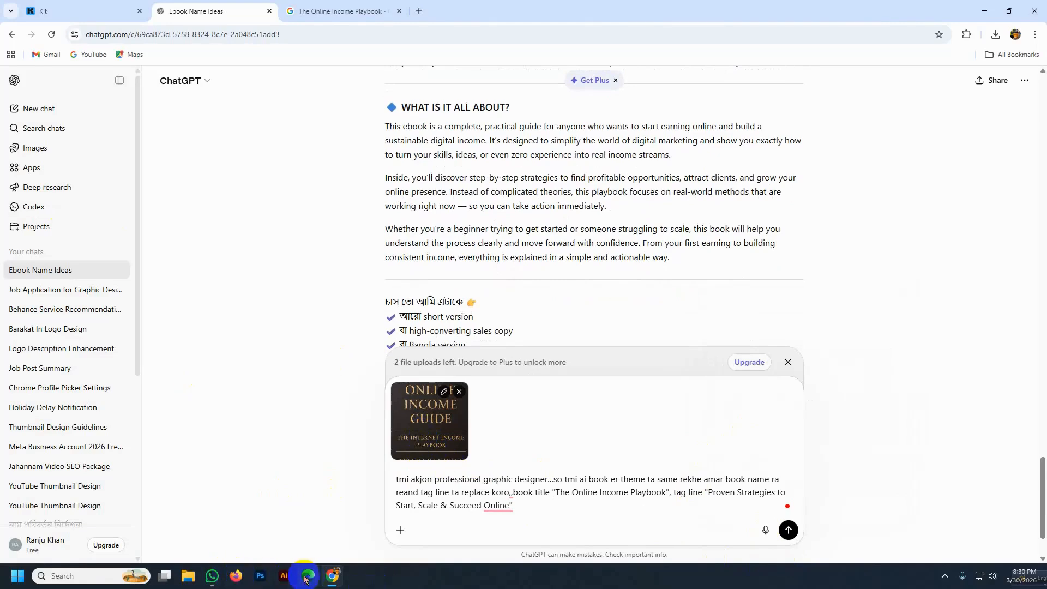
pyautogui.click(311, 14)
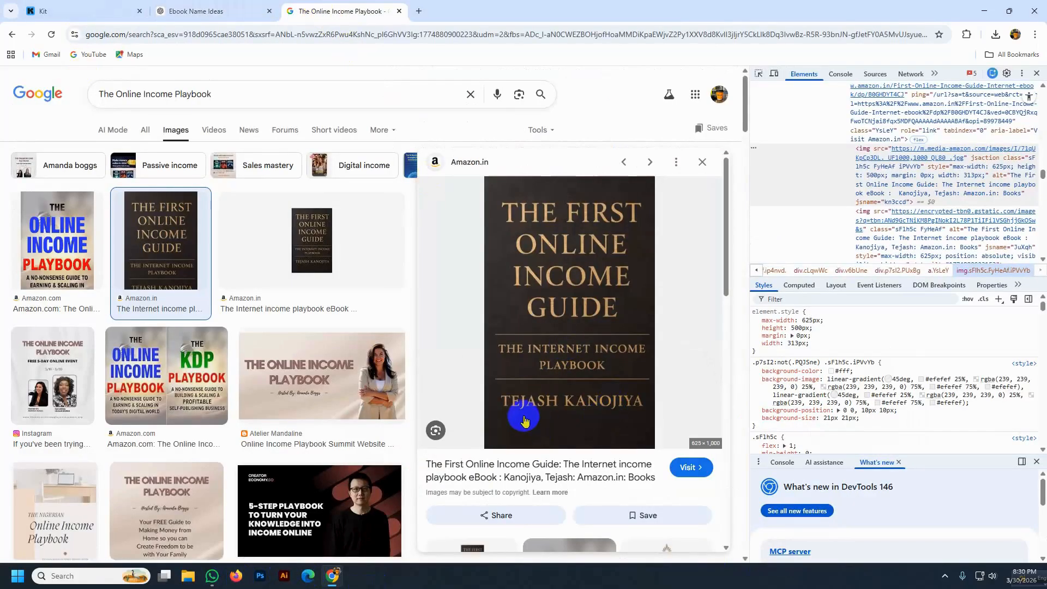
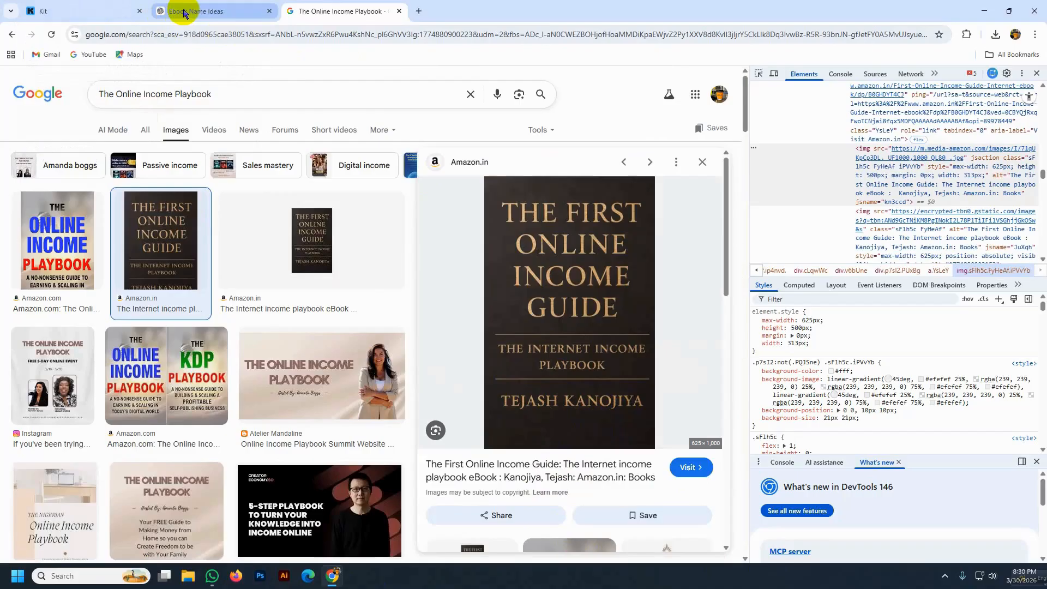
# - Finish the cover prompt by asking for the author's name in place of the old one, and send it
pyautogui.click(180, 12)
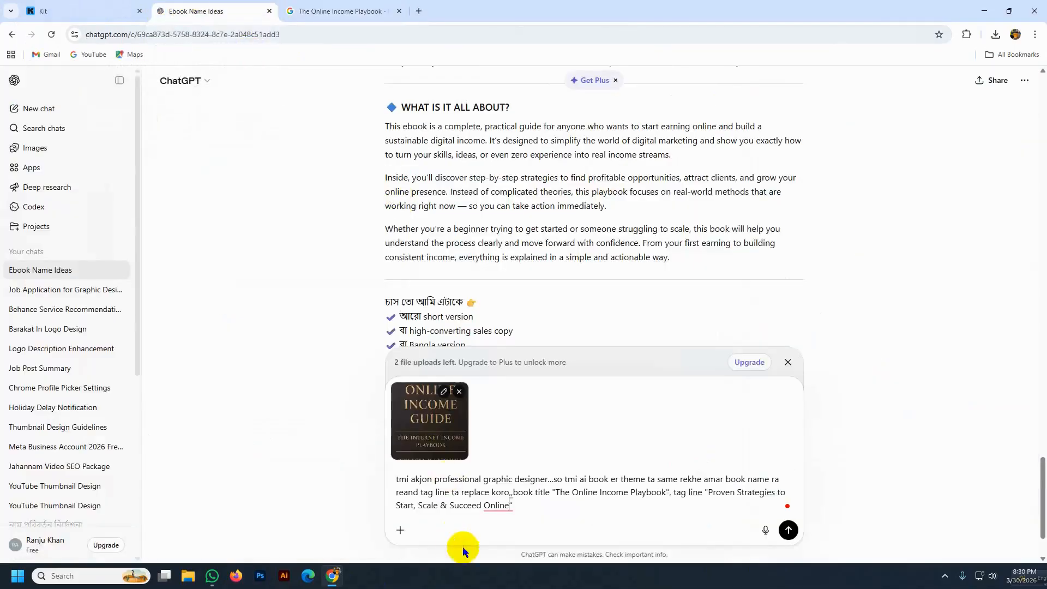
pyautogui.click(533, 511)
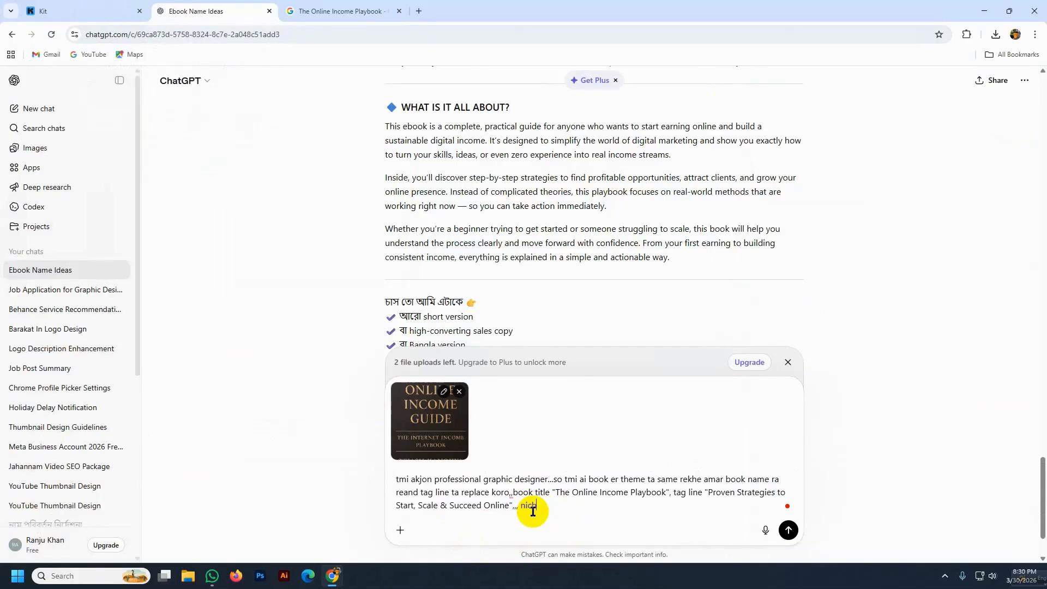
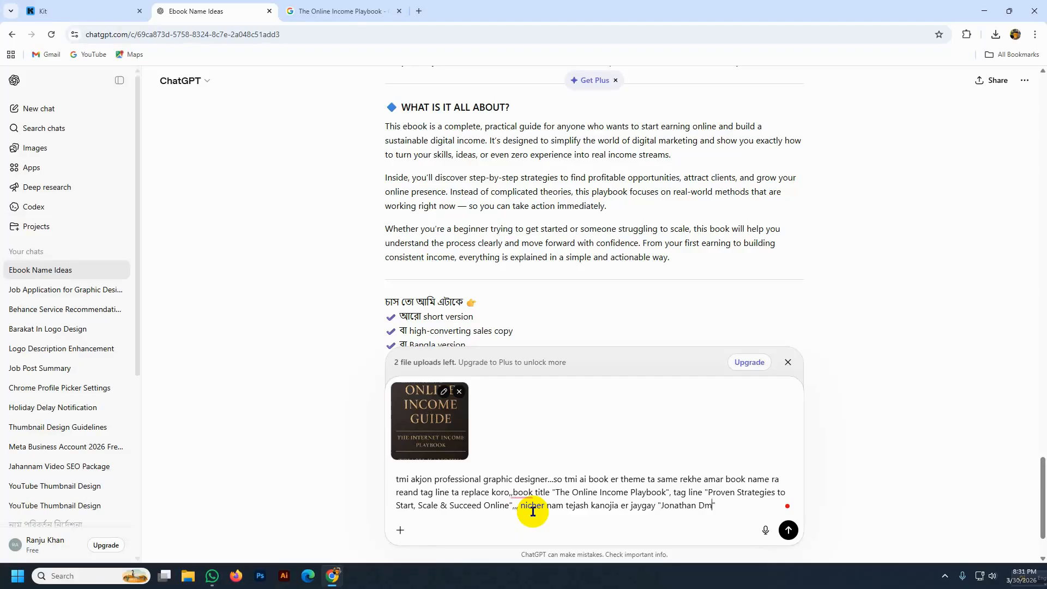
pyautogui.click(785, 533)
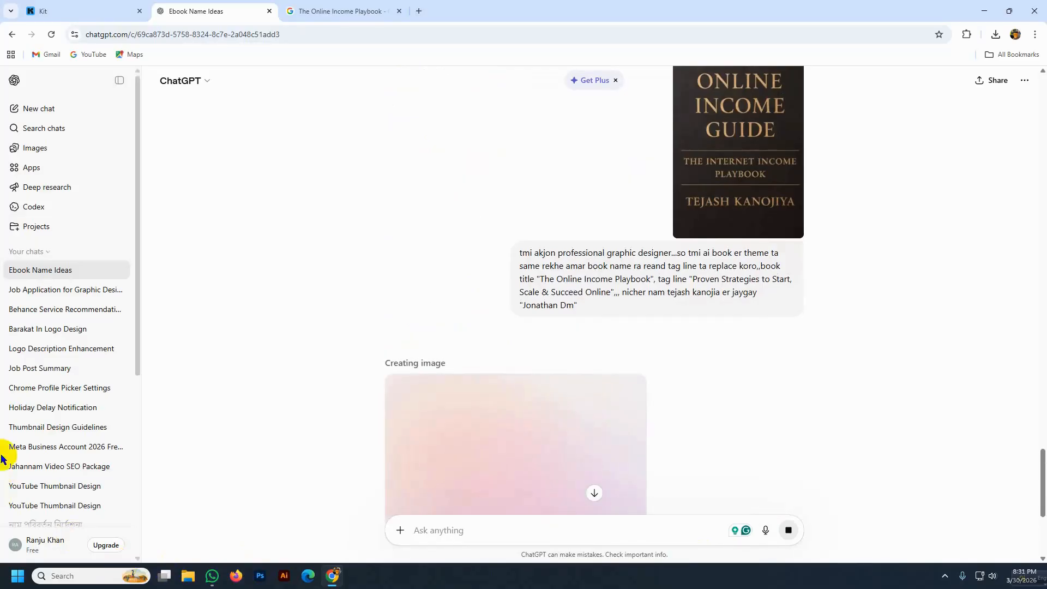
# - Wait for the redesigned The Online Income Playbook cover, glancing at the Kit editor meanwhile
pyautogui.scroll(-3, 311, 479)
pyautogui.scroll(-2, 317, 481)
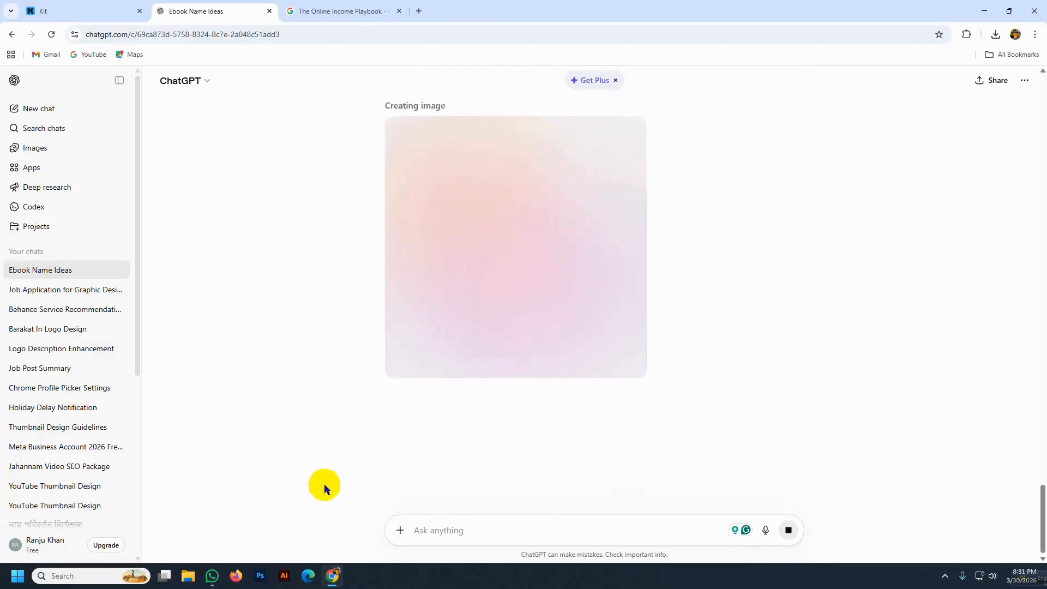
pyautogui.click(66, 13)
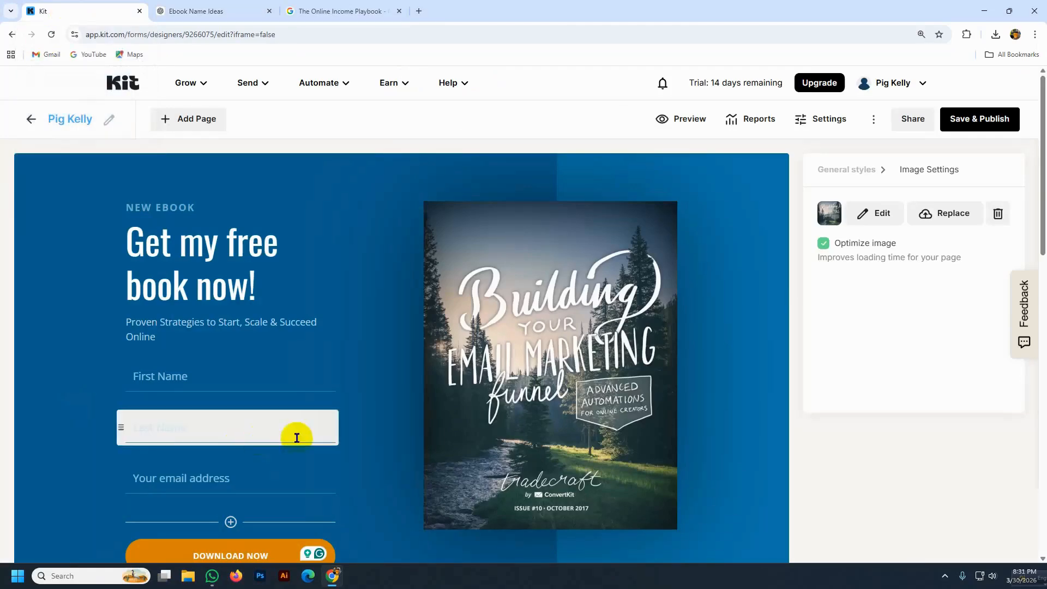
pyautogui.scroll(-5, 296, 437)
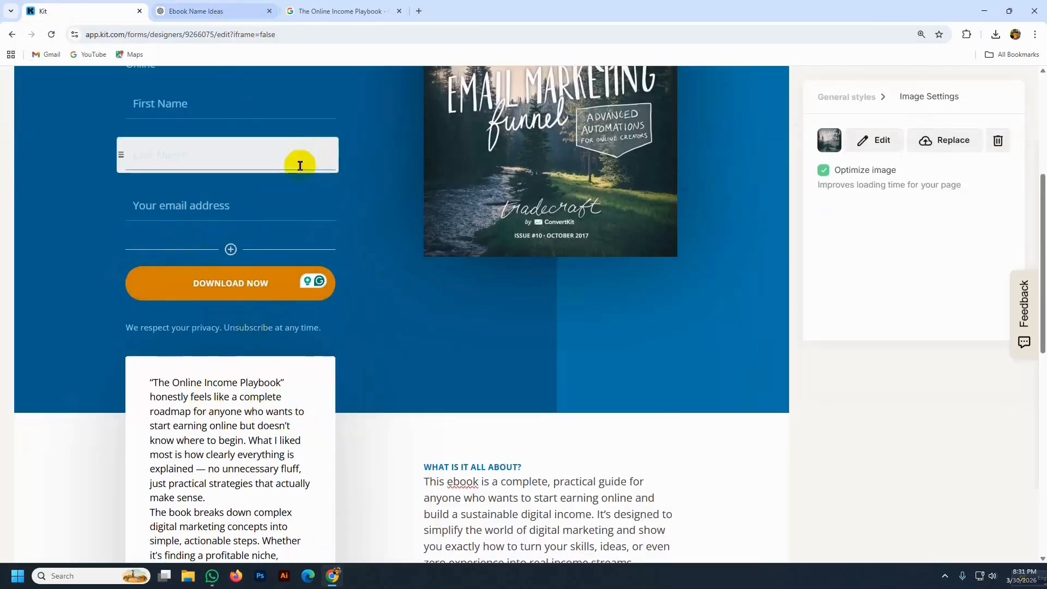
pyautogui.click(213, 11)
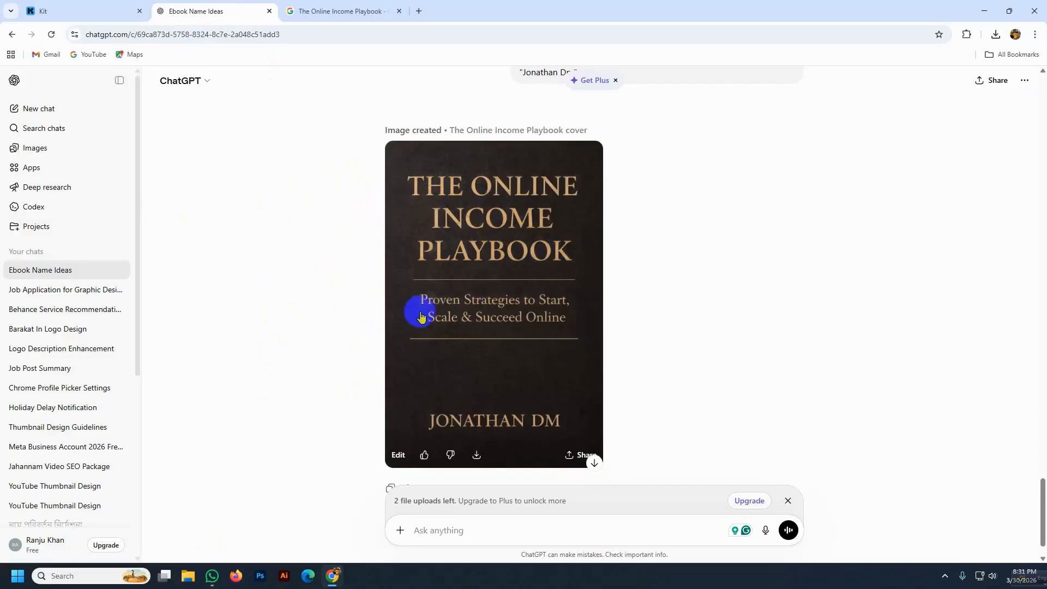
# - Download the generated cover and attach it from Downloads to a new ChatGPT message
pyautogui.click(478, 458)
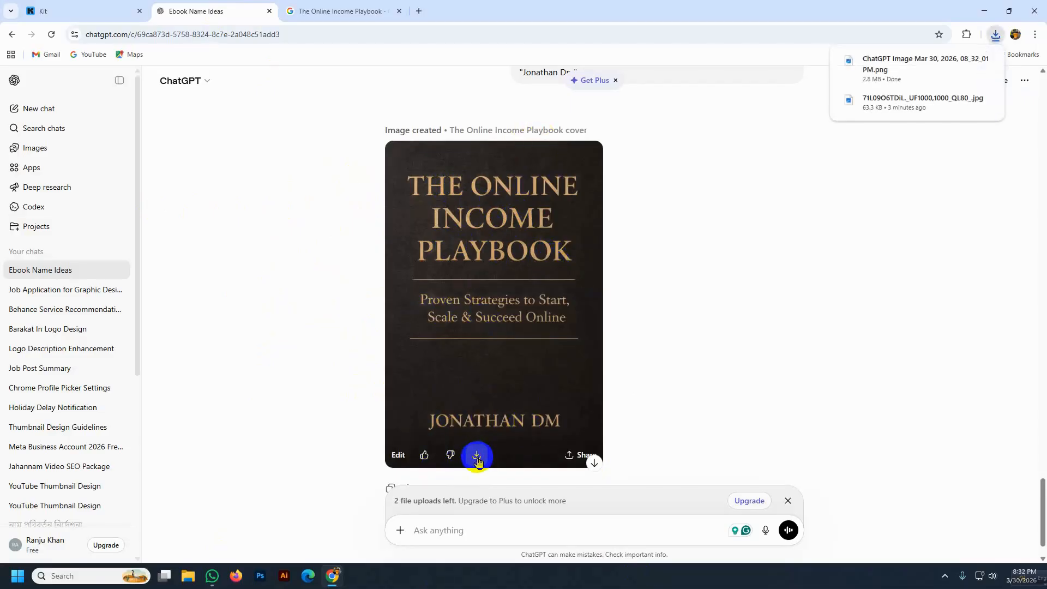
pyautogui.click(430, 530)
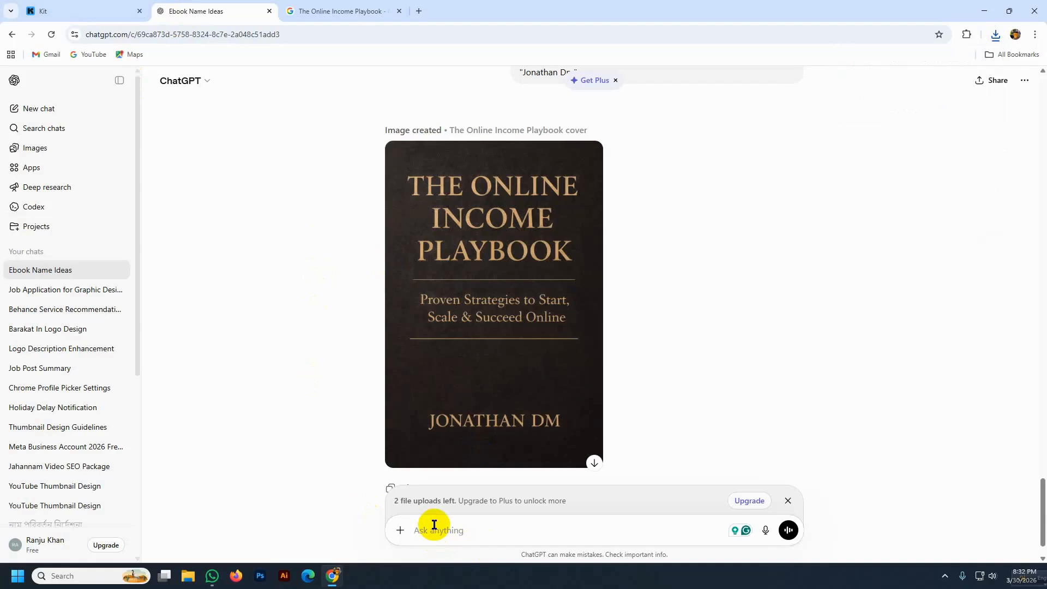
pyautogui.write('tmi akhn')
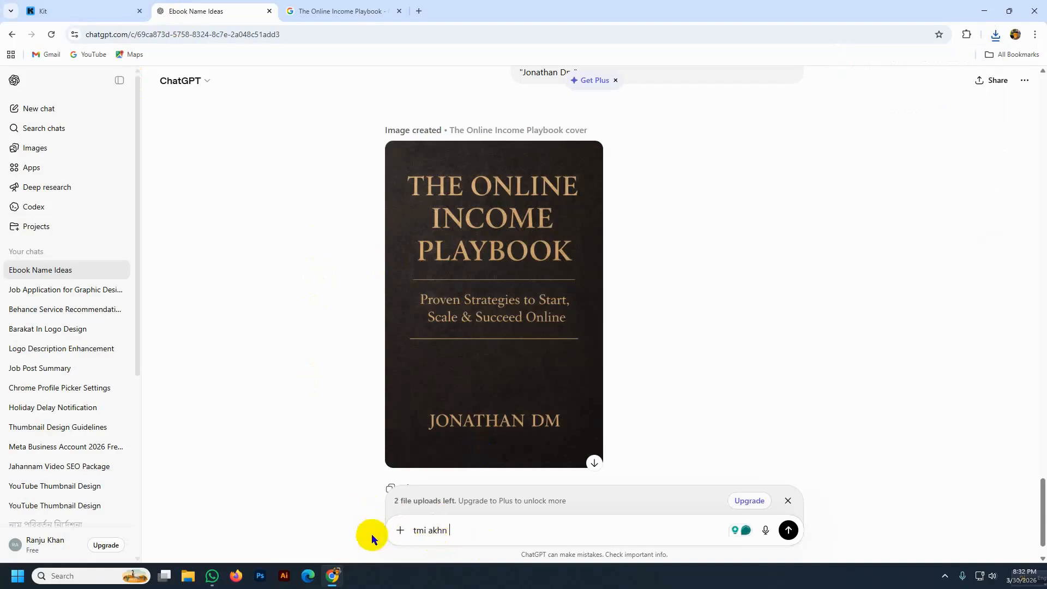
pyautogui.click(401, 530)
pyautogui.click(418, 424)
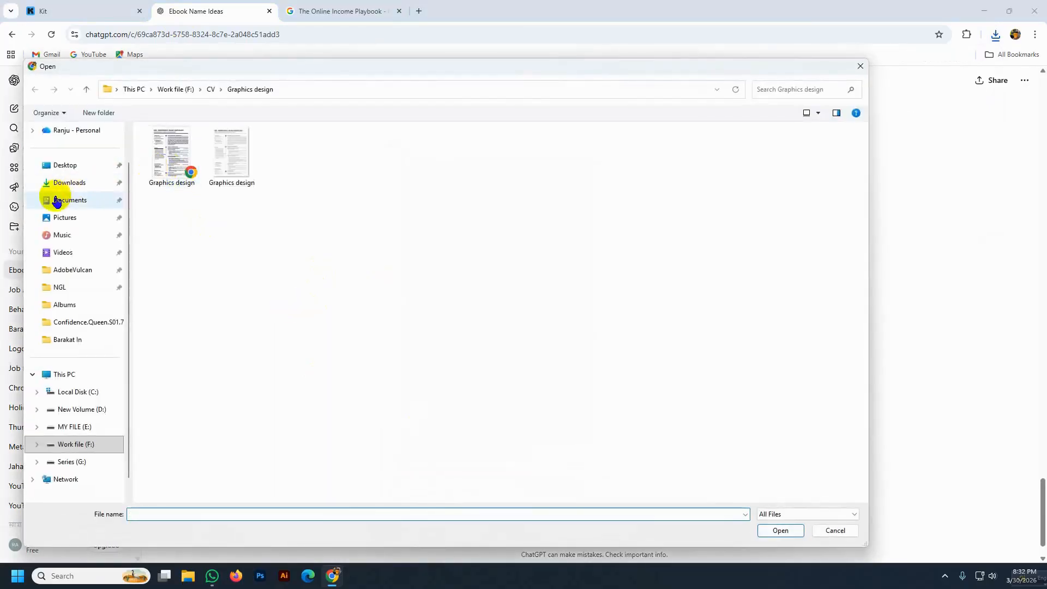
pyautogui.click(64, 184)
pyautogui.click(175, 164)
pyautogui.click(781, 530)
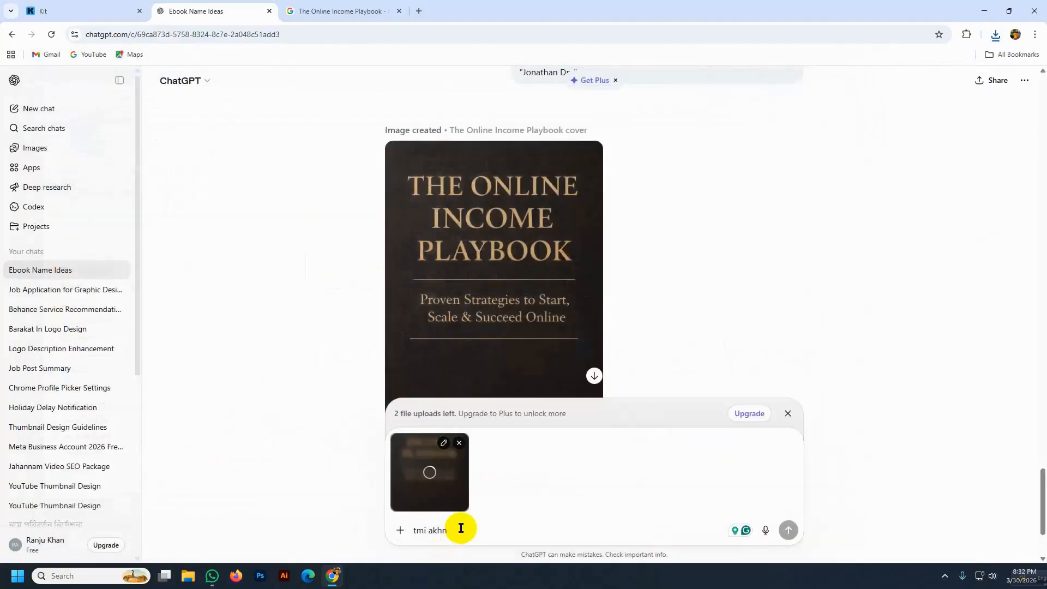
# - Ask ChatGPT to research the cover and produce a 20-page ebook in PDF format
pyautogui.write('amar boo')
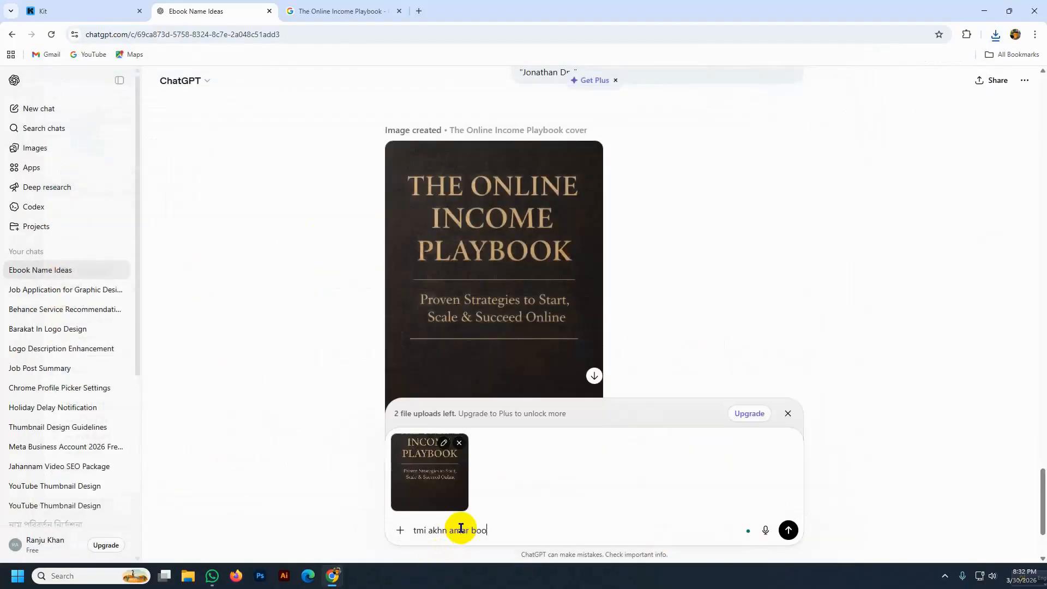
pyautogui.write('k cove')
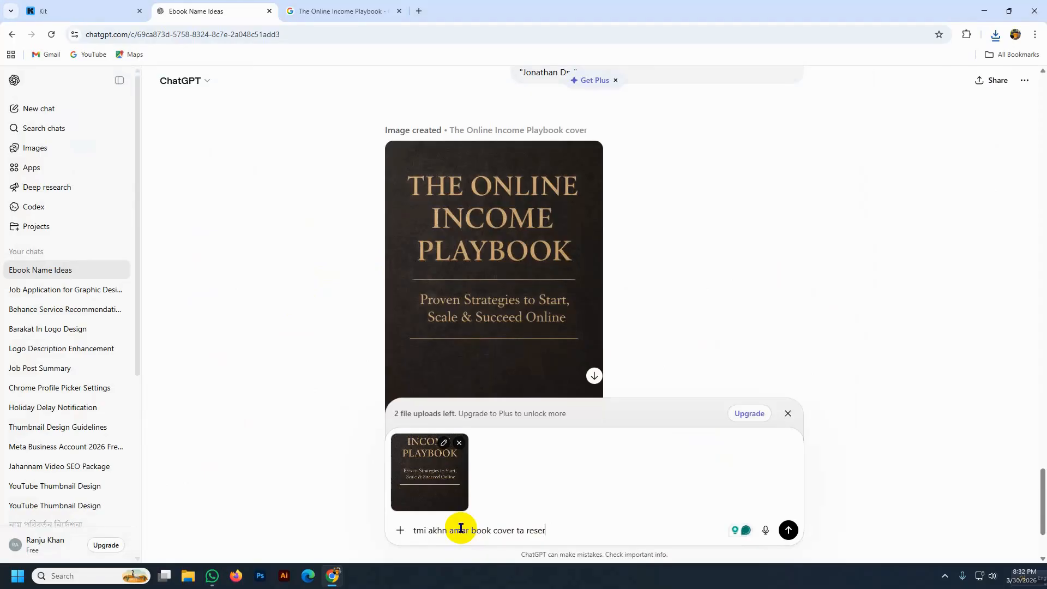
pyautogui.write('r ta research kore akta 20page er ebook ')
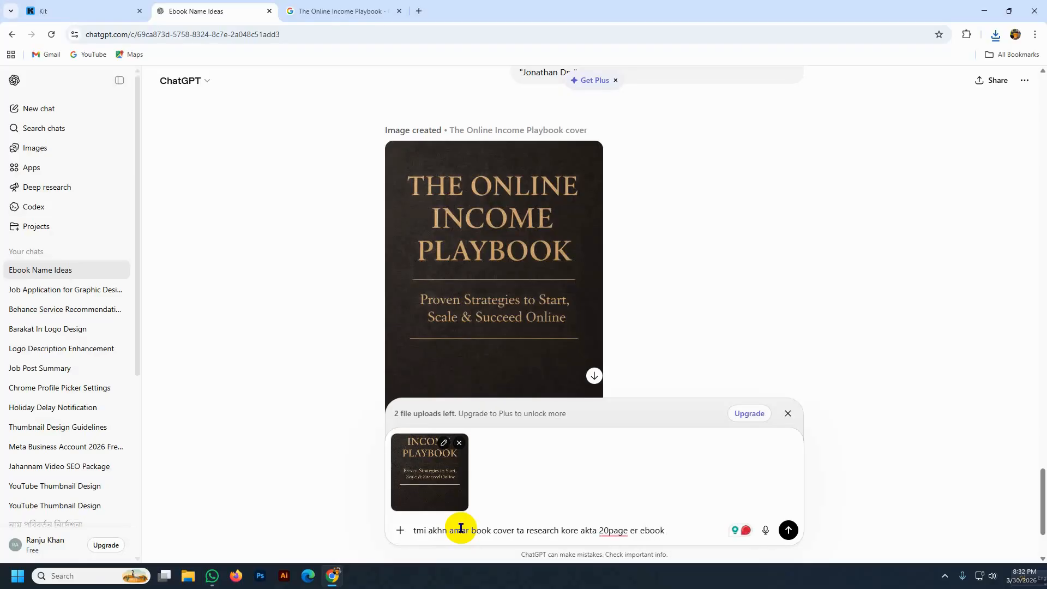
pyautogui.write('ready kore daw PDF')
pyautogui.write('for')
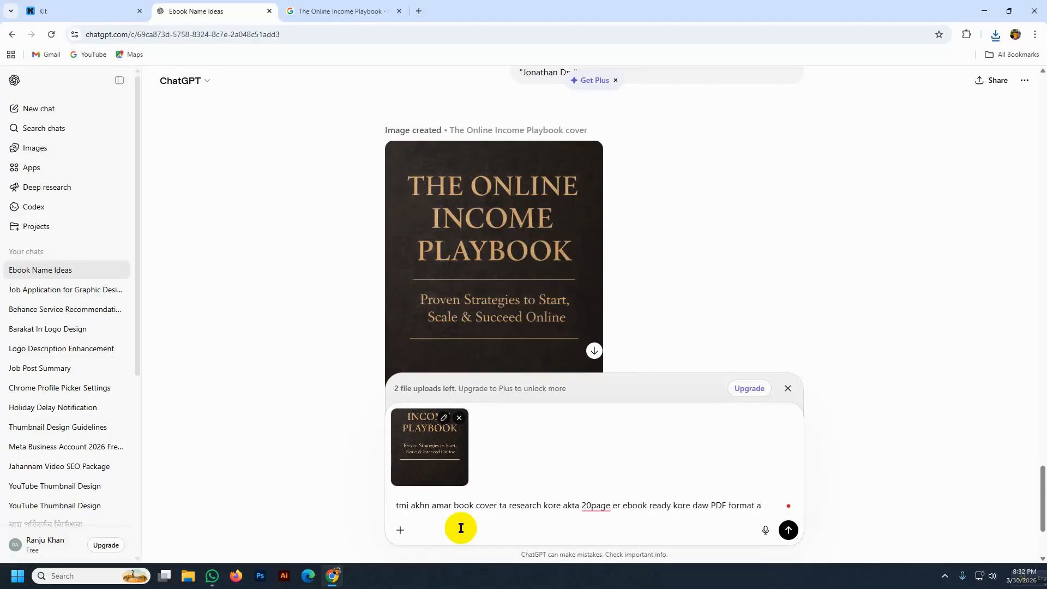
pyautogui.write('mat a')
pyautogui.press('Return')
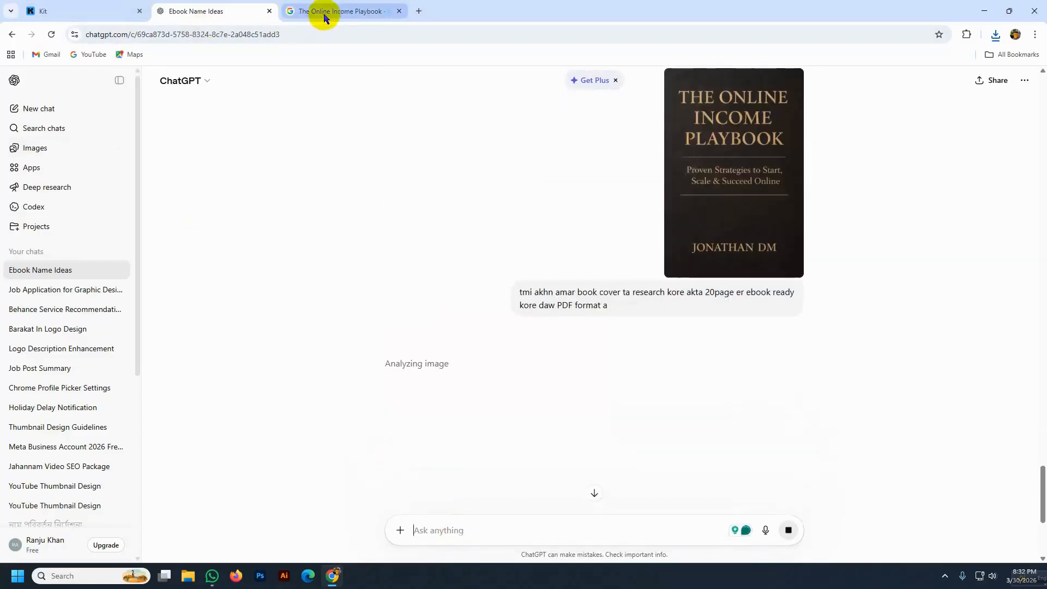
# - Replace the Kit landing page's cover image with the downloaded The Online Income Playbook cover
pyautogui.click(57, 7)
pyautogui.scroll(5, 682, 180)
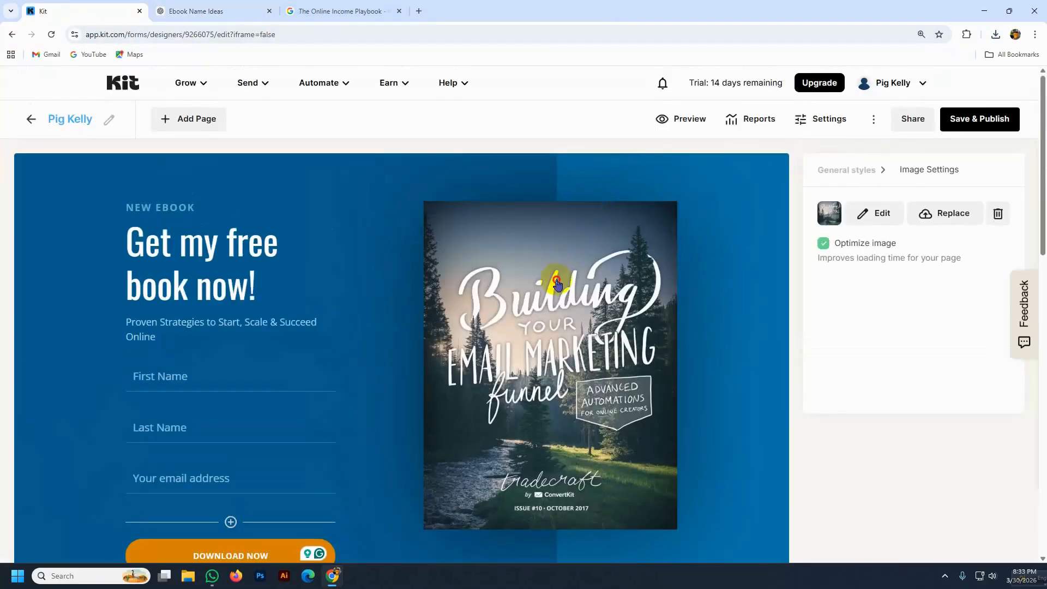
pyautogui.click(956, 215)
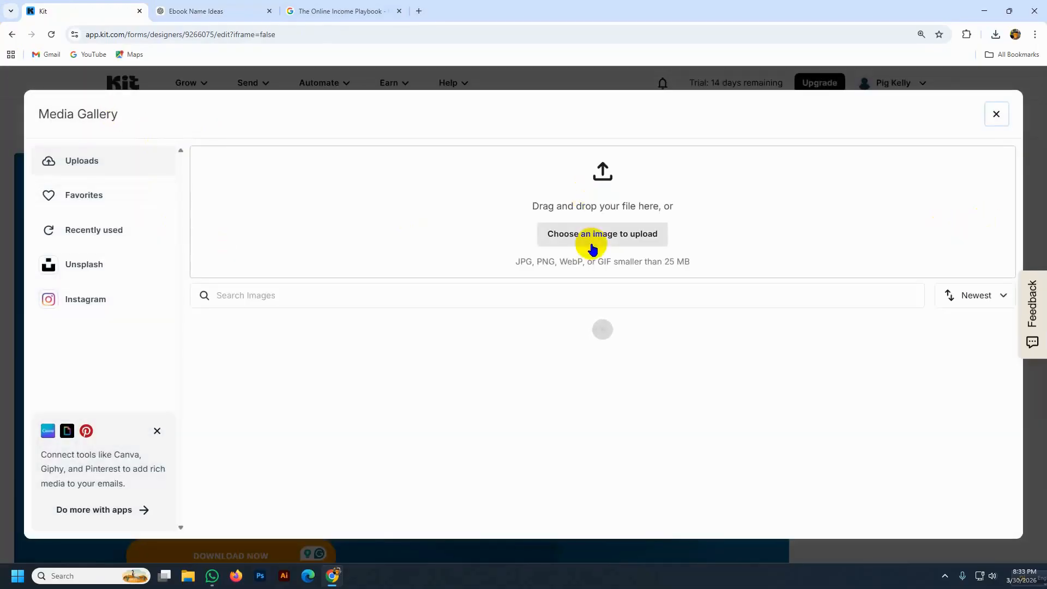
pyautogui.click(594, 234)
pyautogui.click(170, 171)
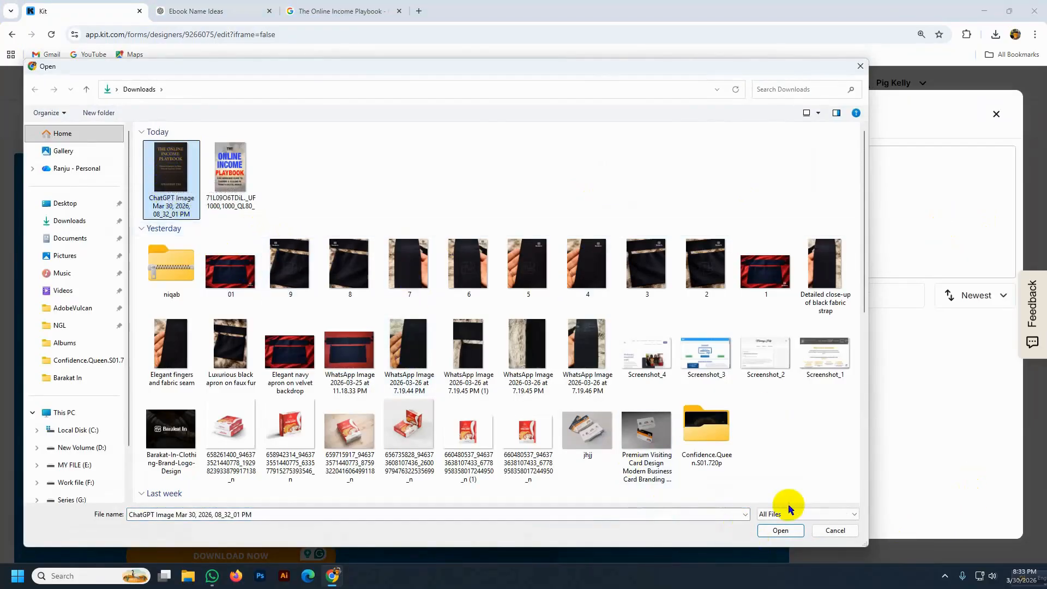
pyautogui.click(780, 532)
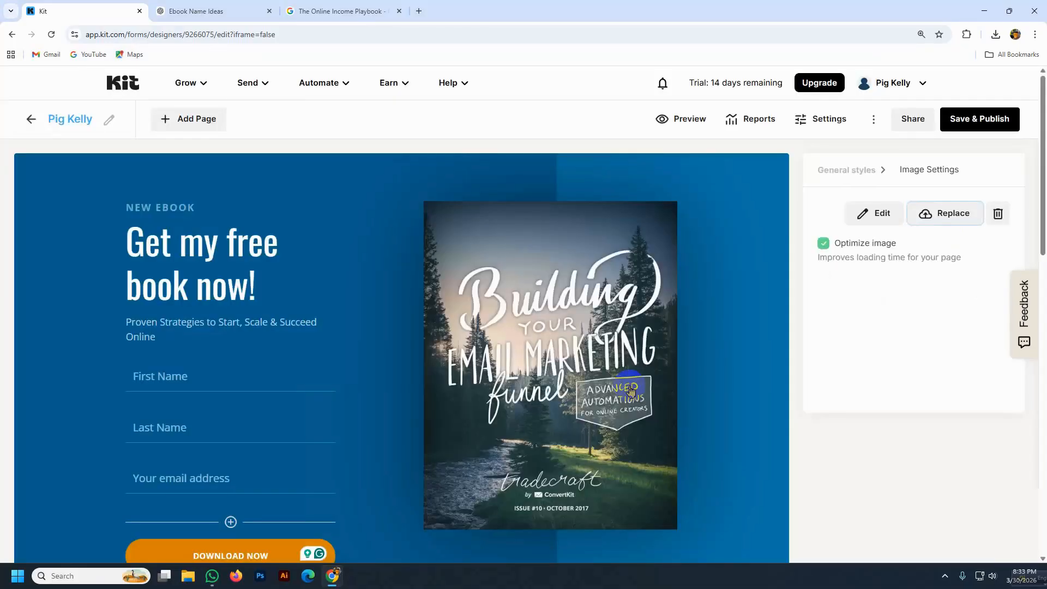
pyautogui.scroll(-2, 590, 372)
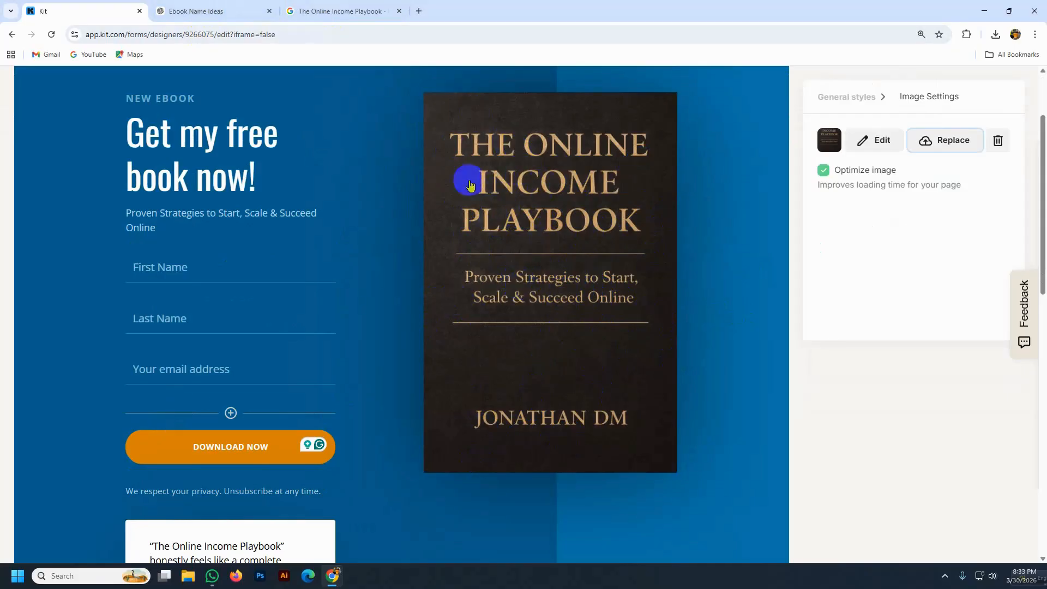
pyautogui.click(184, 8)
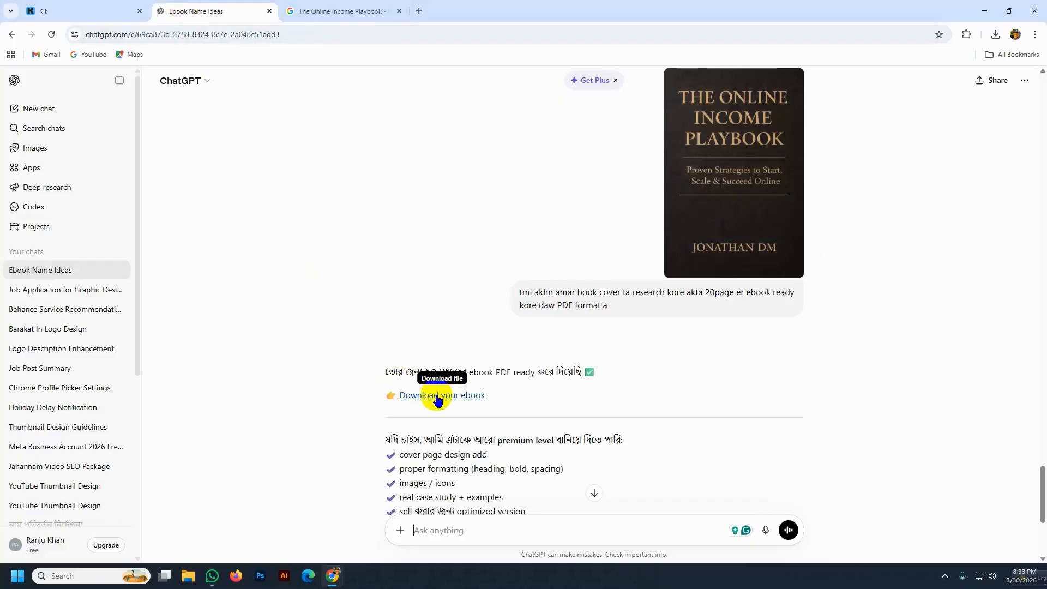
# - Download The_Online_Income_Playbook.pdf from ChatGPT, then bring up Kit's Landing Page Settings
pyautogui.scroll(-2, 434, 397)
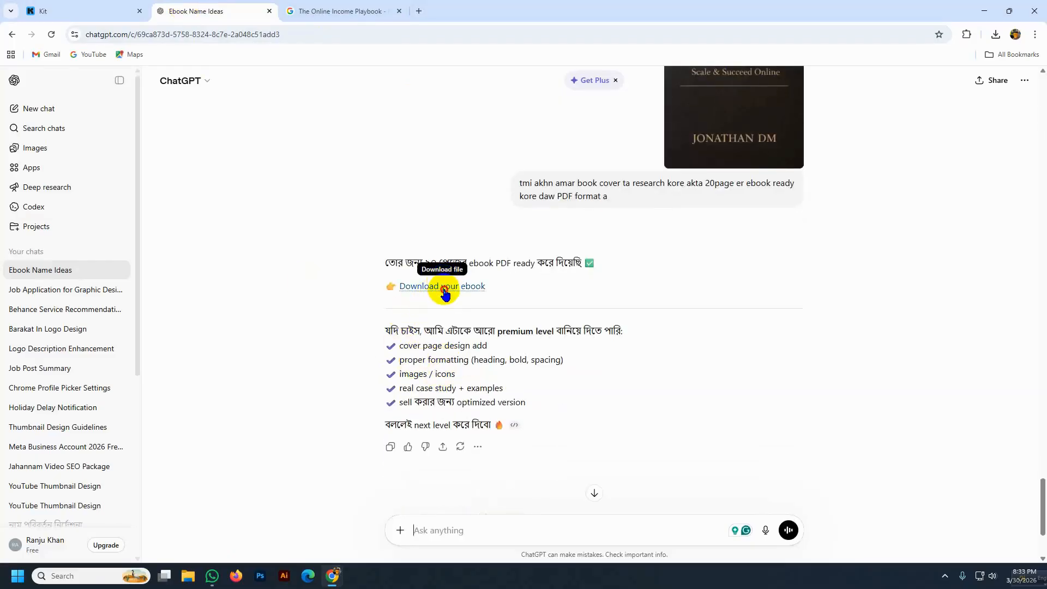
pyautogui.click(444, 289)
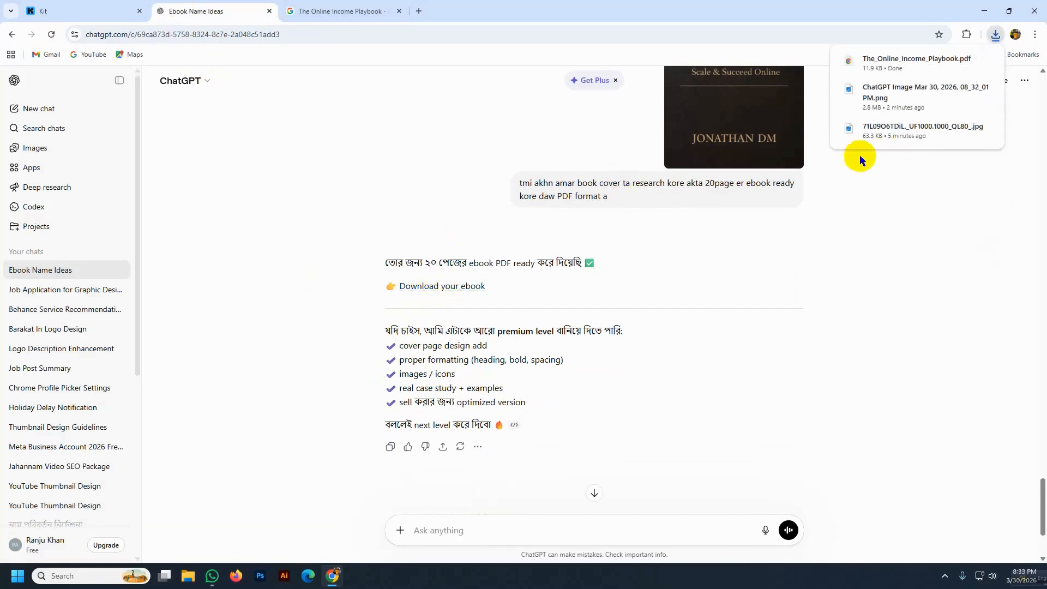
pyautogui.click(66, 12)
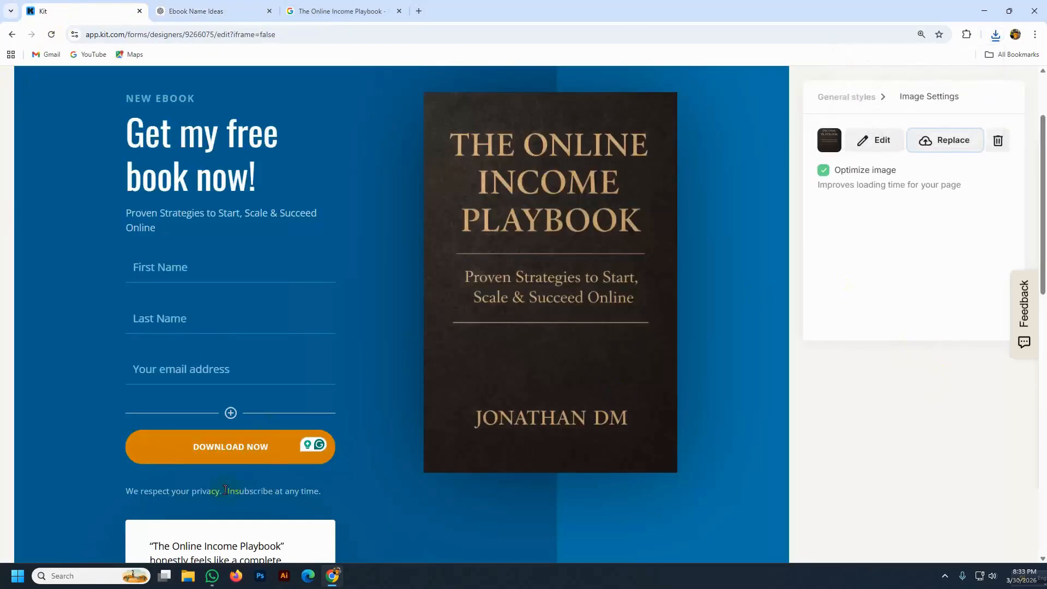
pyautogui.click(244, 459)
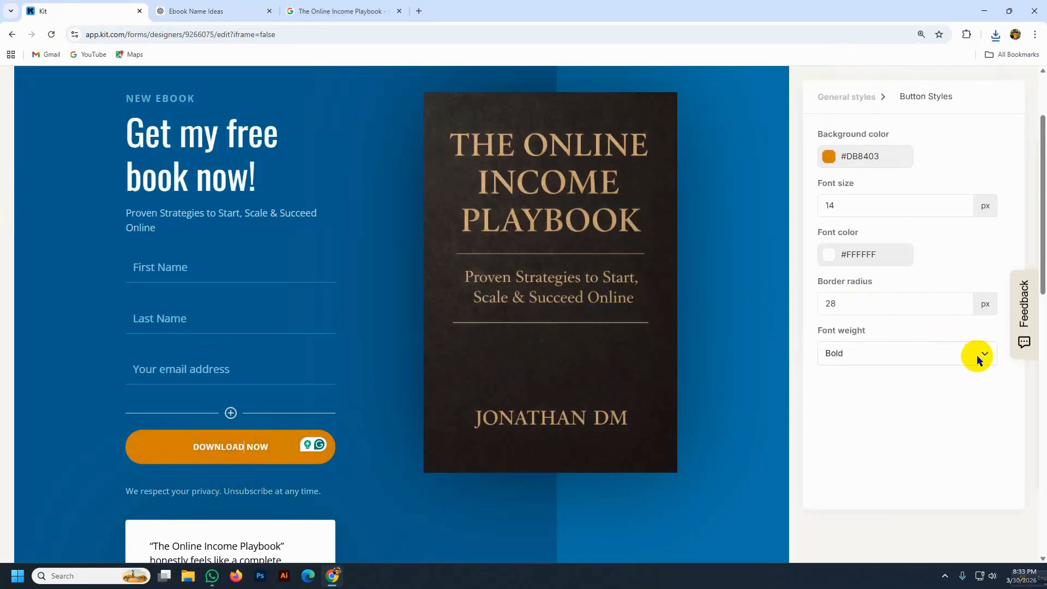
pyautogui.scroll(2, 423, 346)
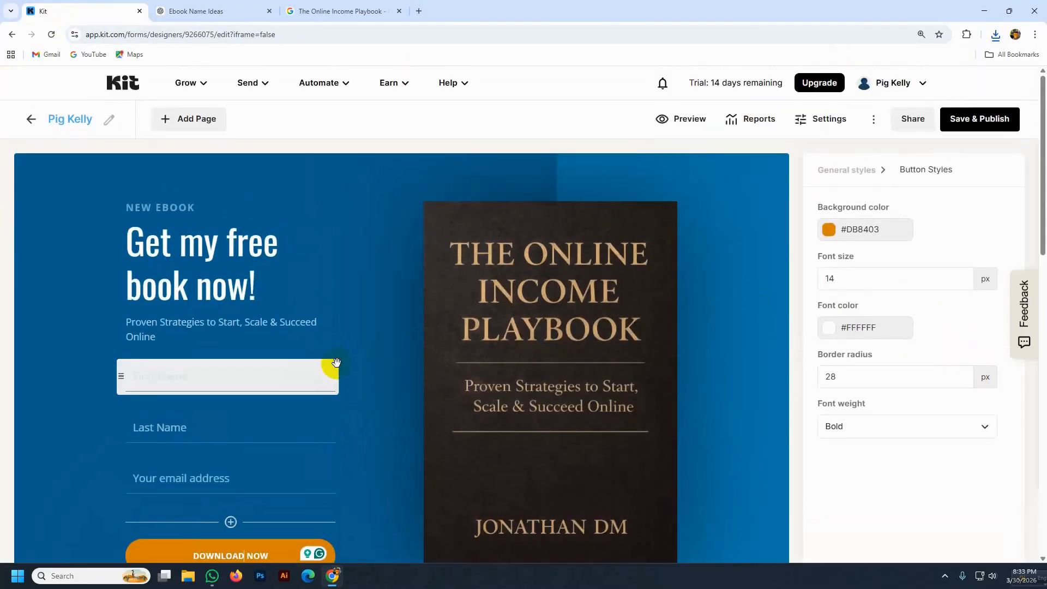
pyautogui.click(801, 119)
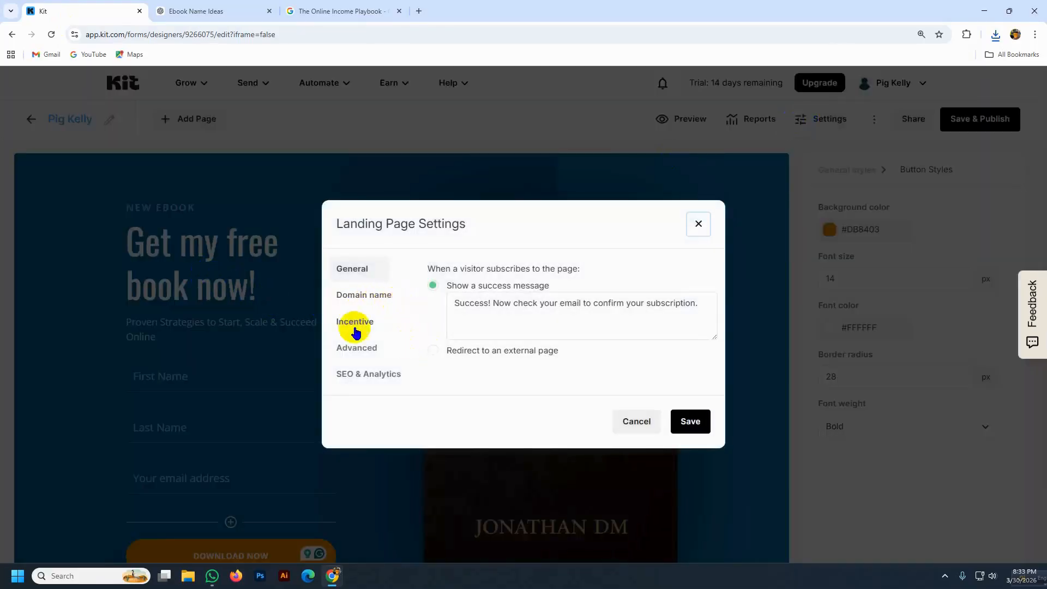
# - Set the incentive to auto-confirm subscribers and deliver The_Online_Income_Playbook file as a download
pyautogui.click(355, 299)
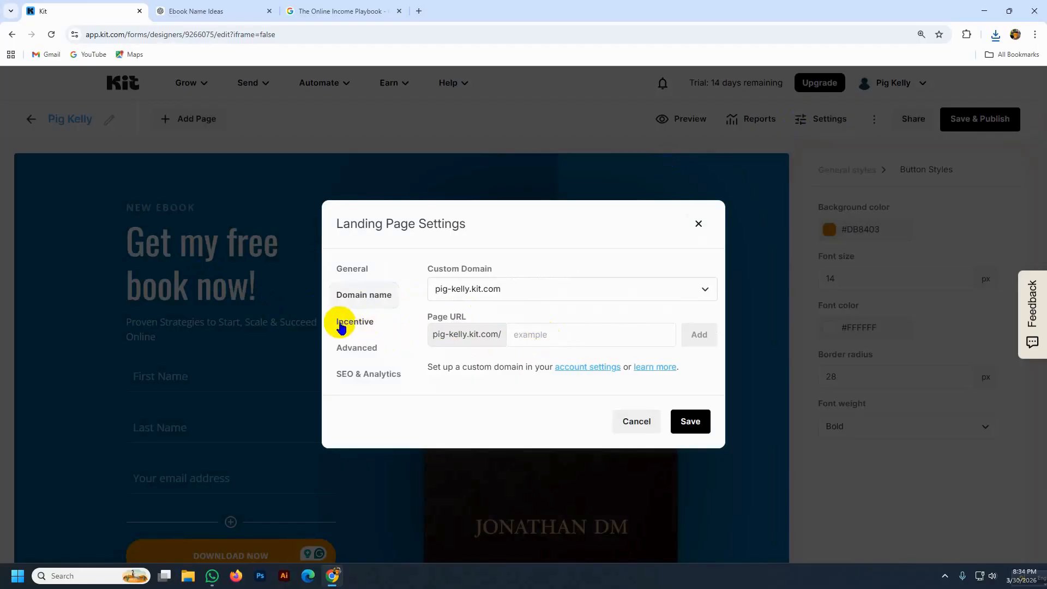
pyautogui.click(361, 325)
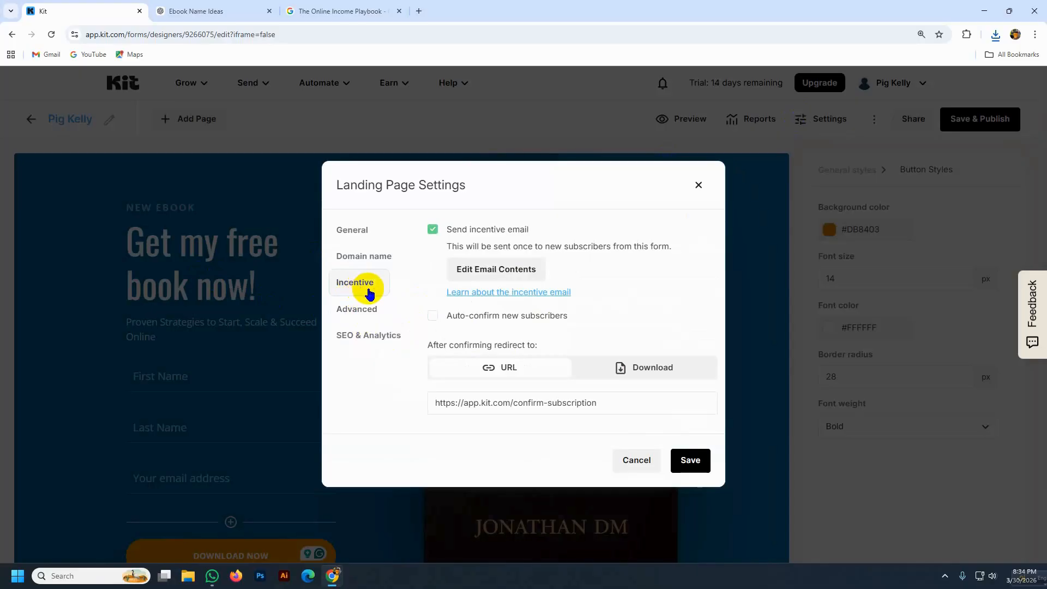
pyautogui.click(432, 319)
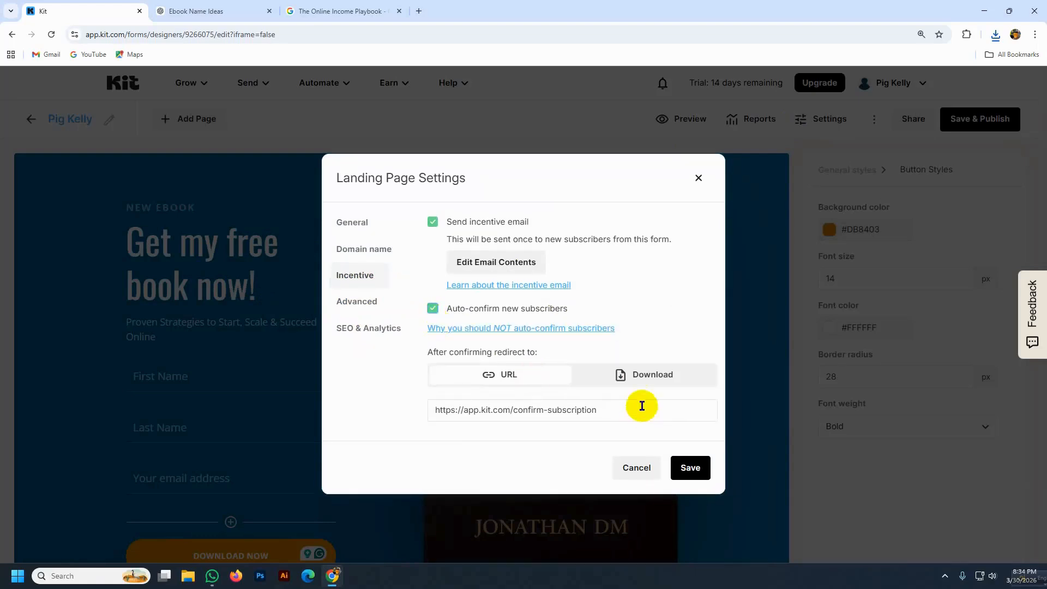
pyautogui.click(625, 380)
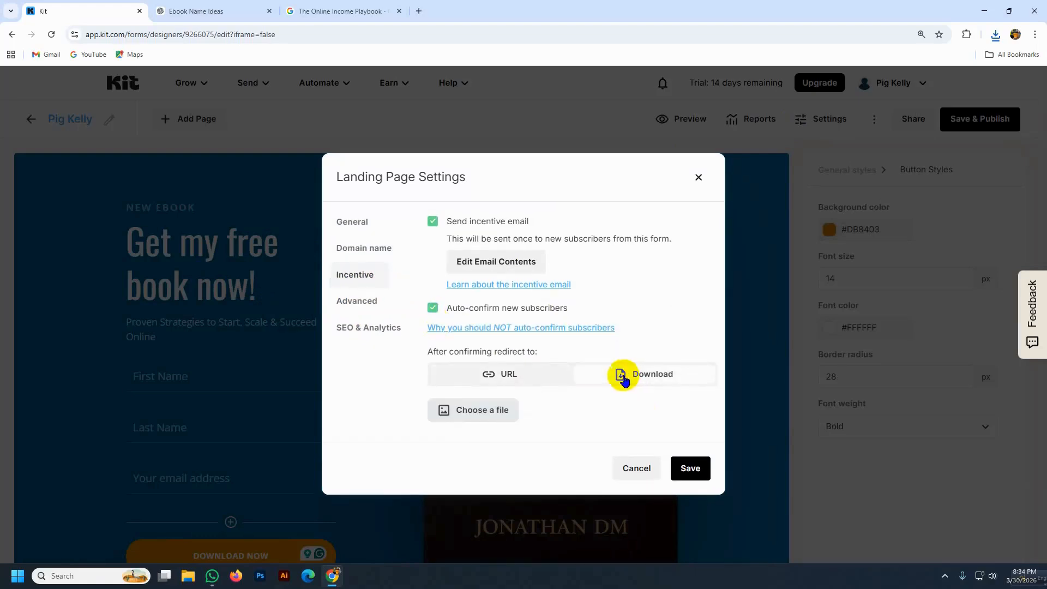
pyautogui.click(455, 413)
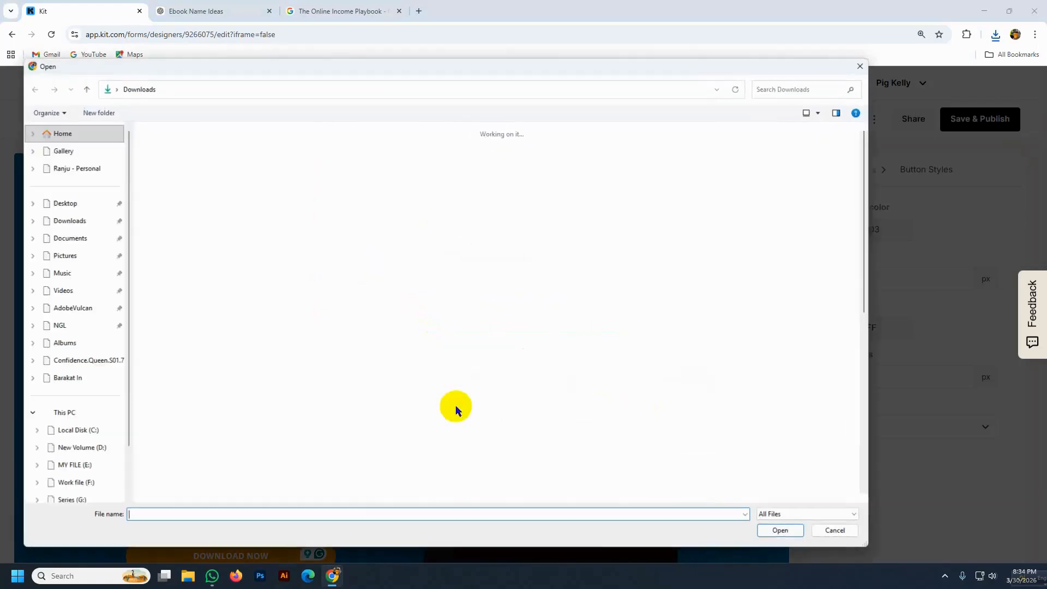
pyautogui.click(162, 175)
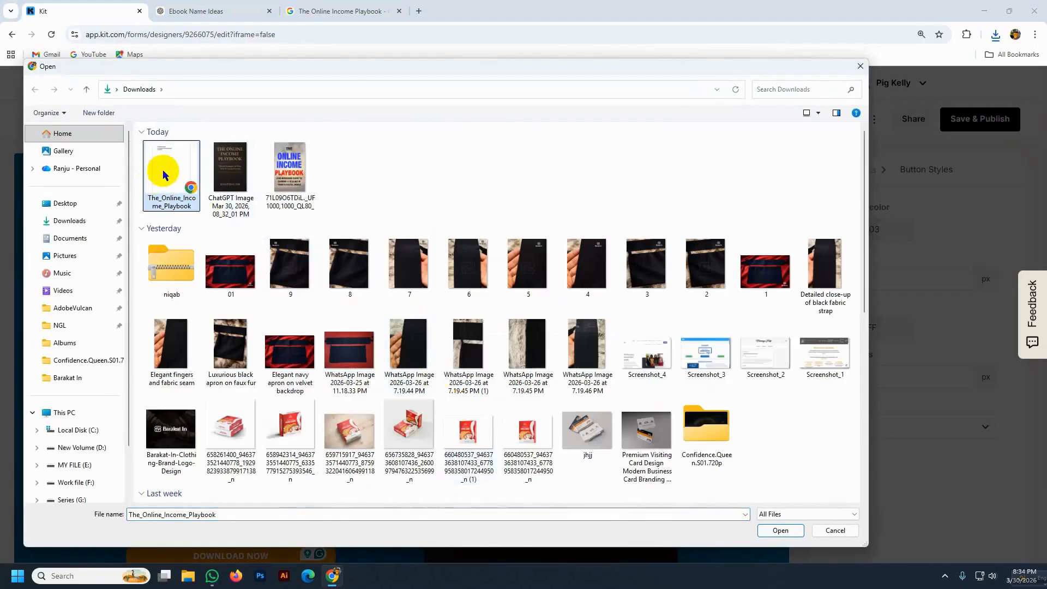
pyautogui.click(774, 530)
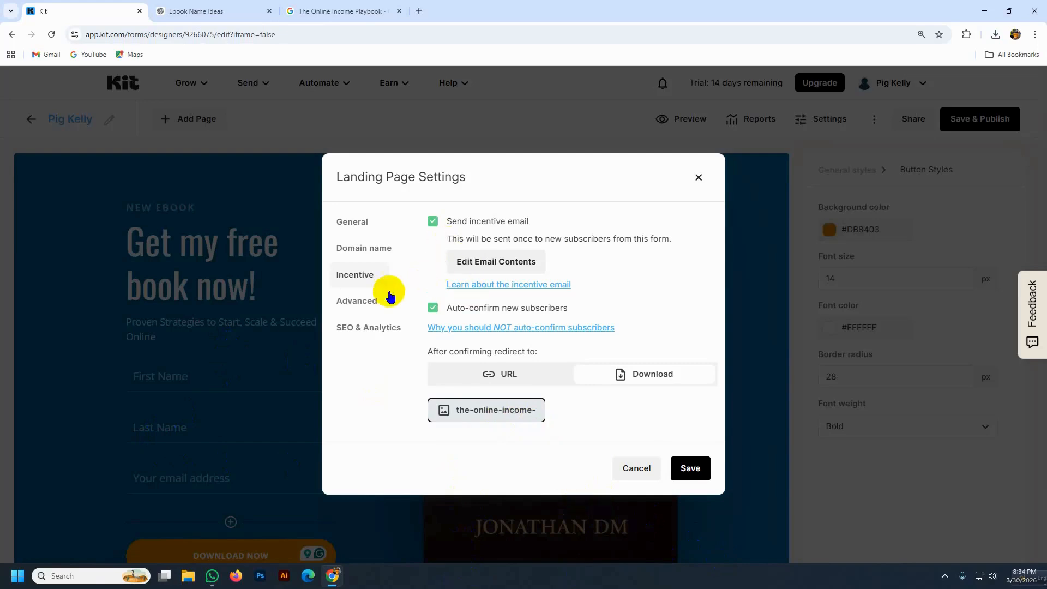
# - Review the Advanced and SEO & Analytics settings, then save the landing page settings
pyautogui.click(376, 303)
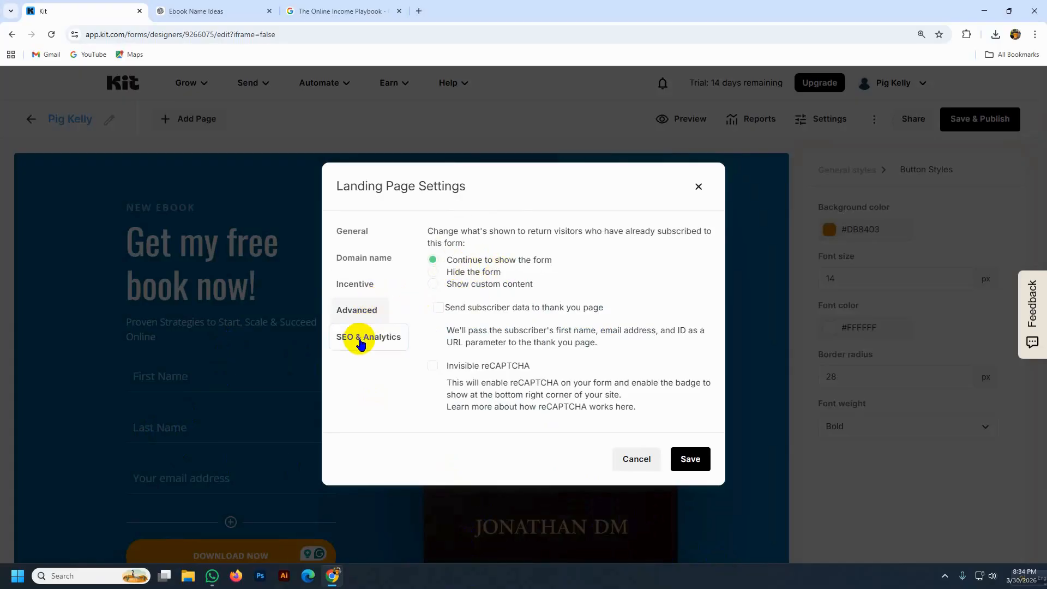
pyautogui.click(363, 338)
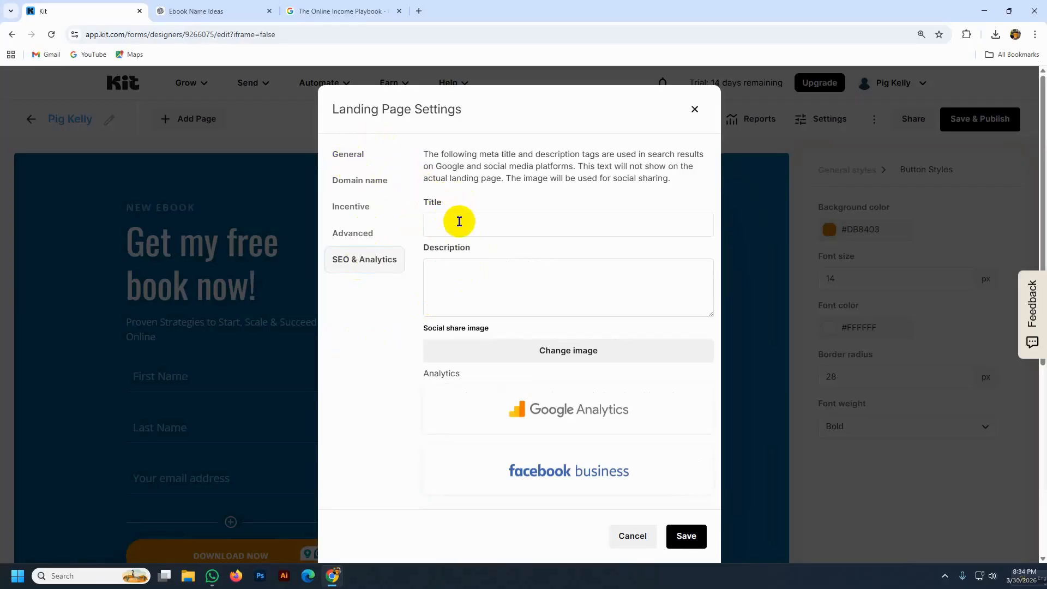
pyautogui.click(459, 221)
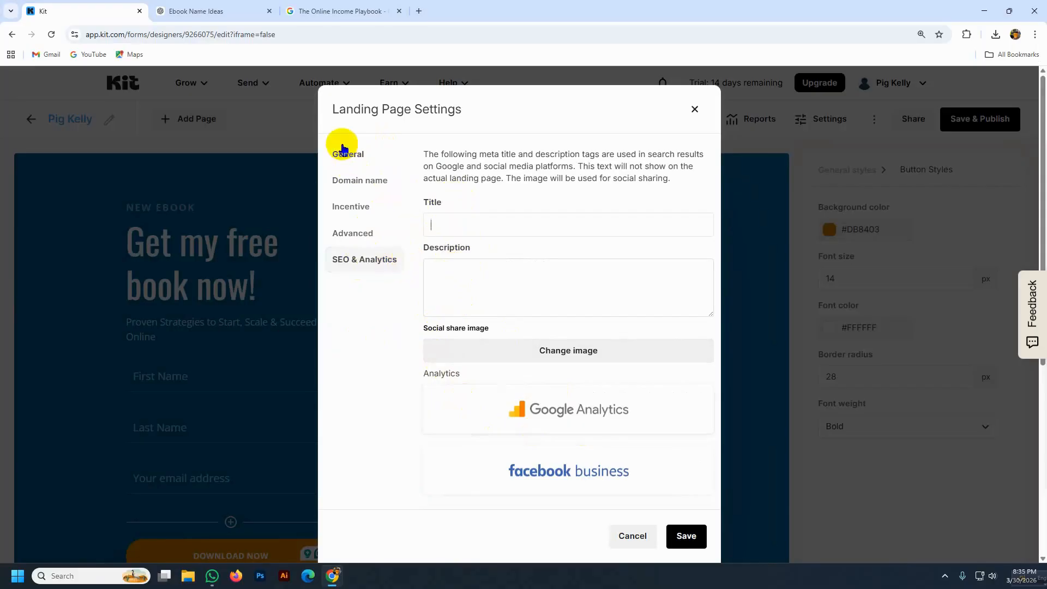
pyautogui.click(685, 538)
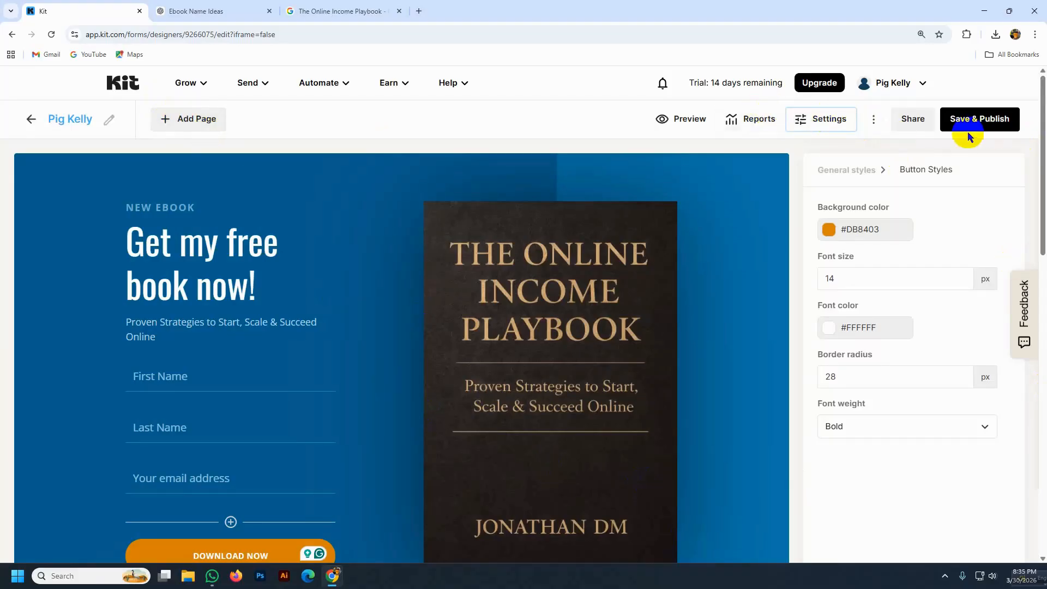
pyautogui.click(912, 119)
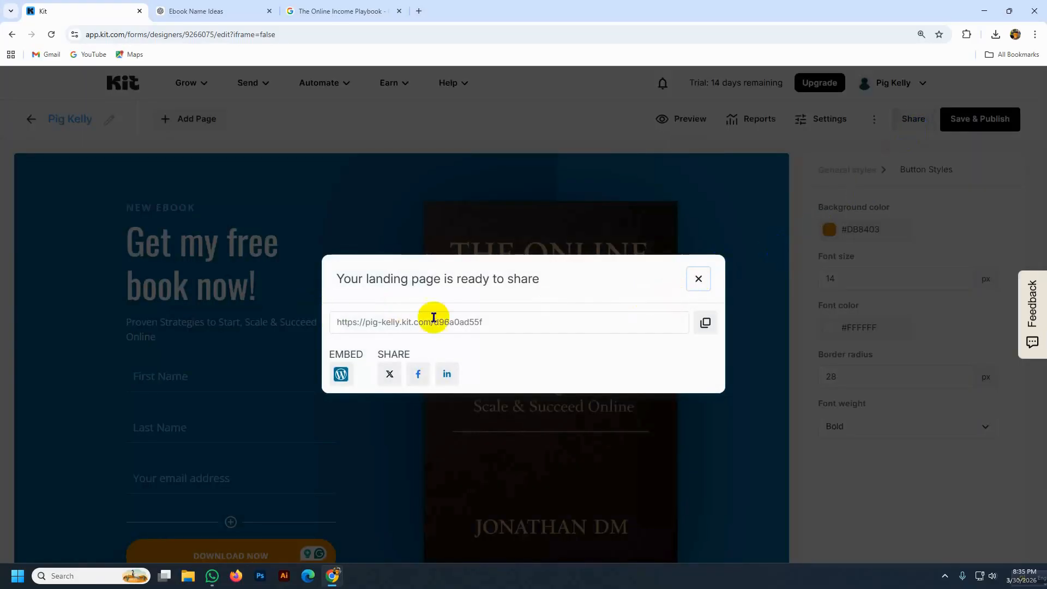
pyautogui.click(704, 325)
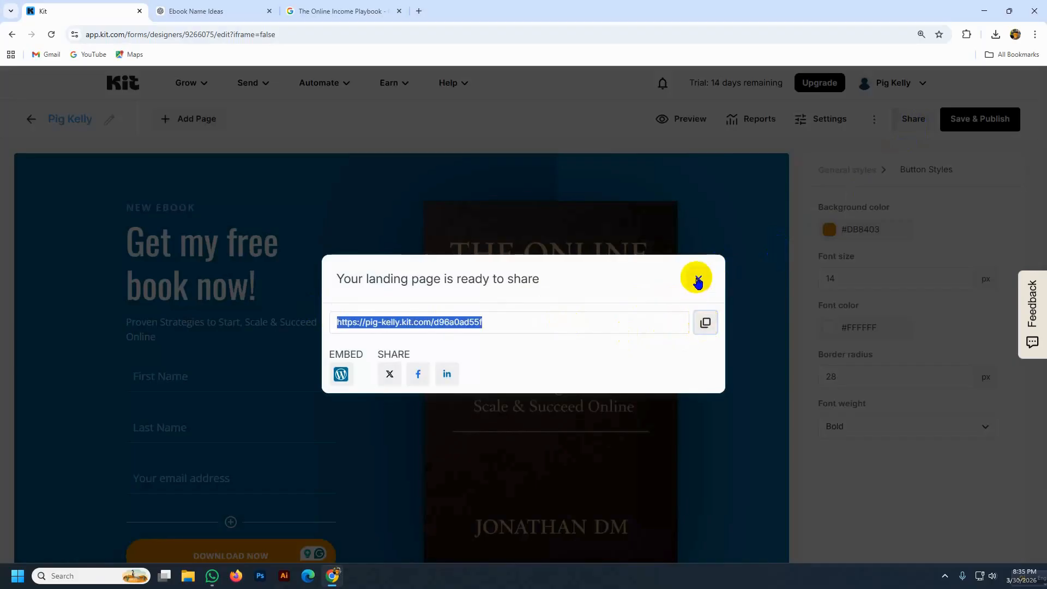
pyautogui.click(698, 278)
pyautogui.click(1034, 34)
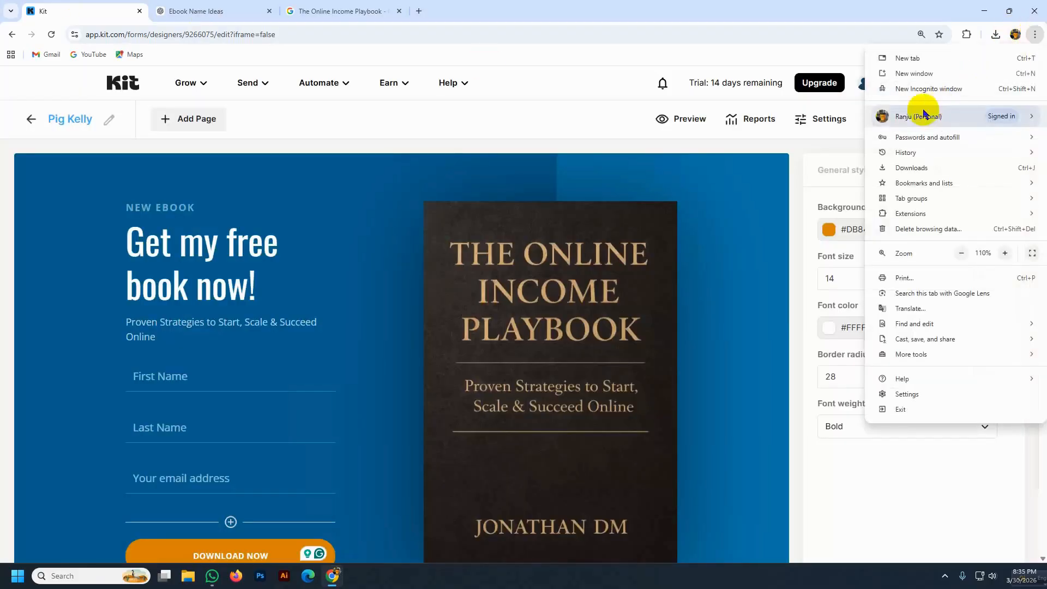
pyautogui.click(916, 86)
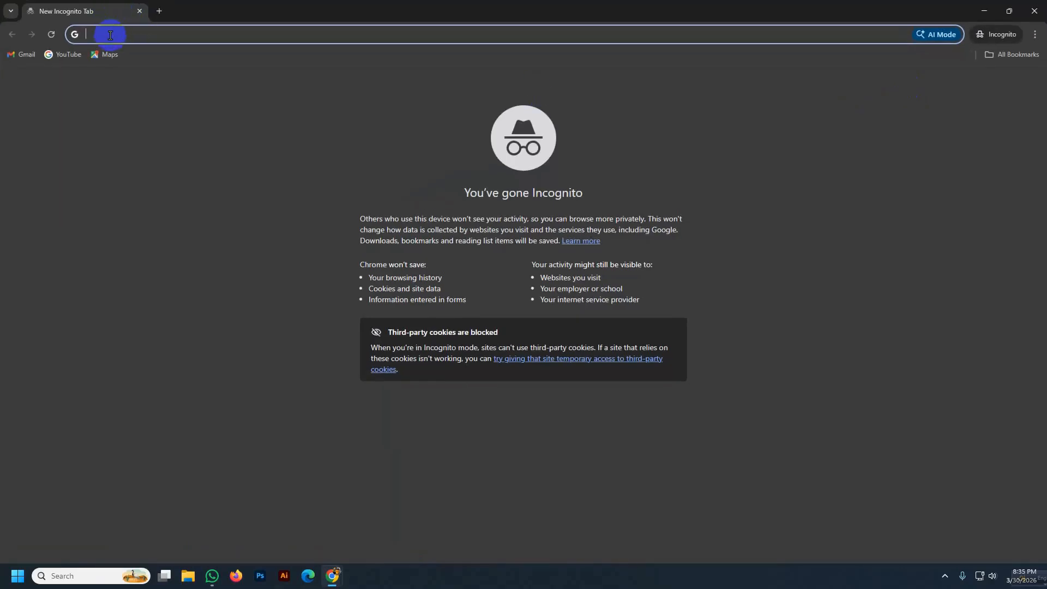
pyautogui.hotkey('ctrl', 'v')
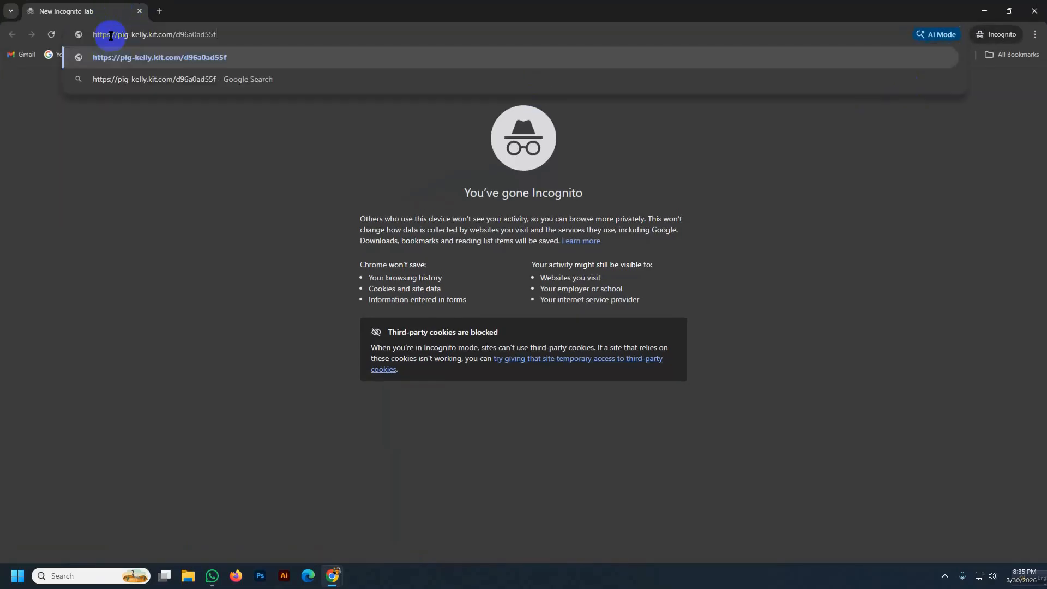
pyautogui.click(224, 68)
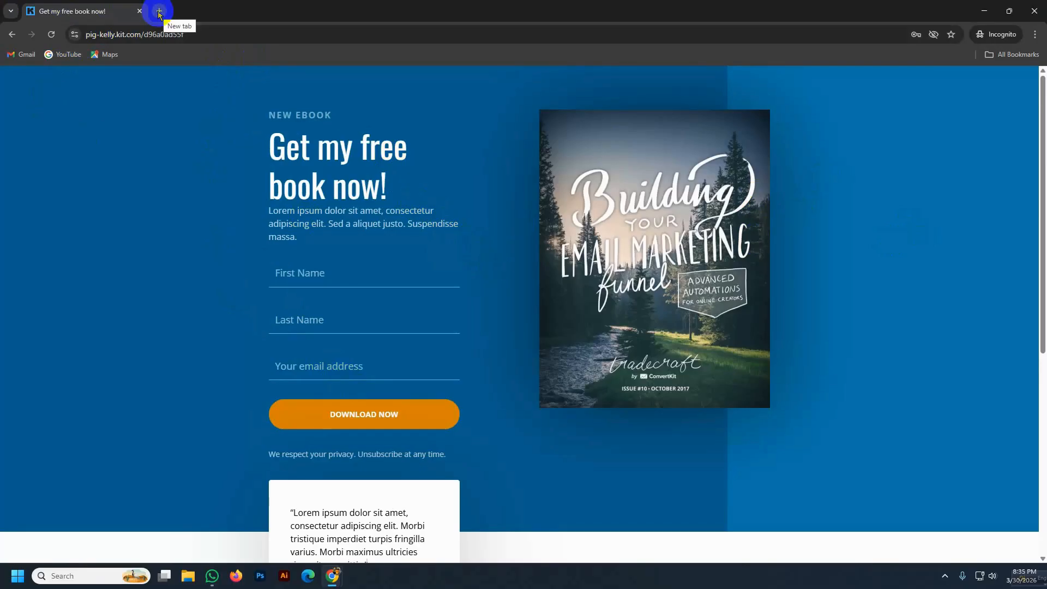
pyautogui.click(1032, 16)
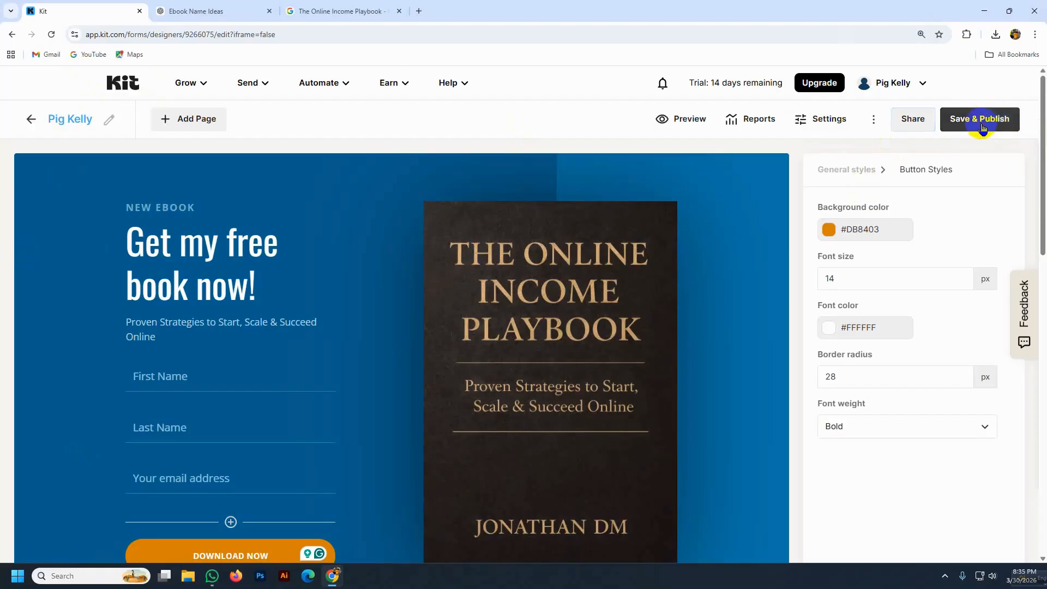
# - Save & publish the landing page and copy its live URL from Share
pyautogui.click(981, 127)
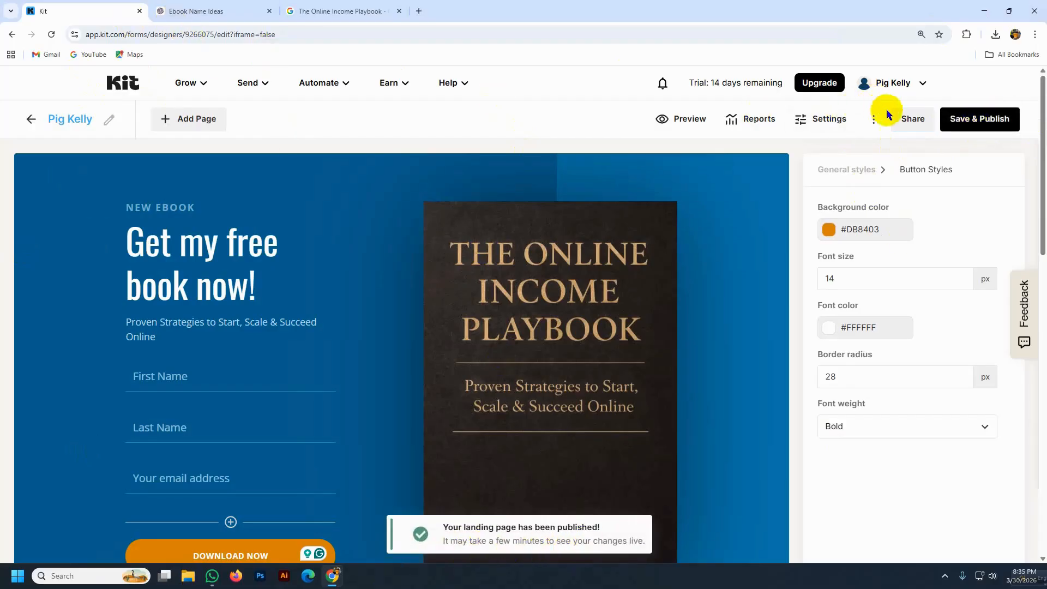
pyautogui.click(911, 119)
pyautogui.click(703, 324)
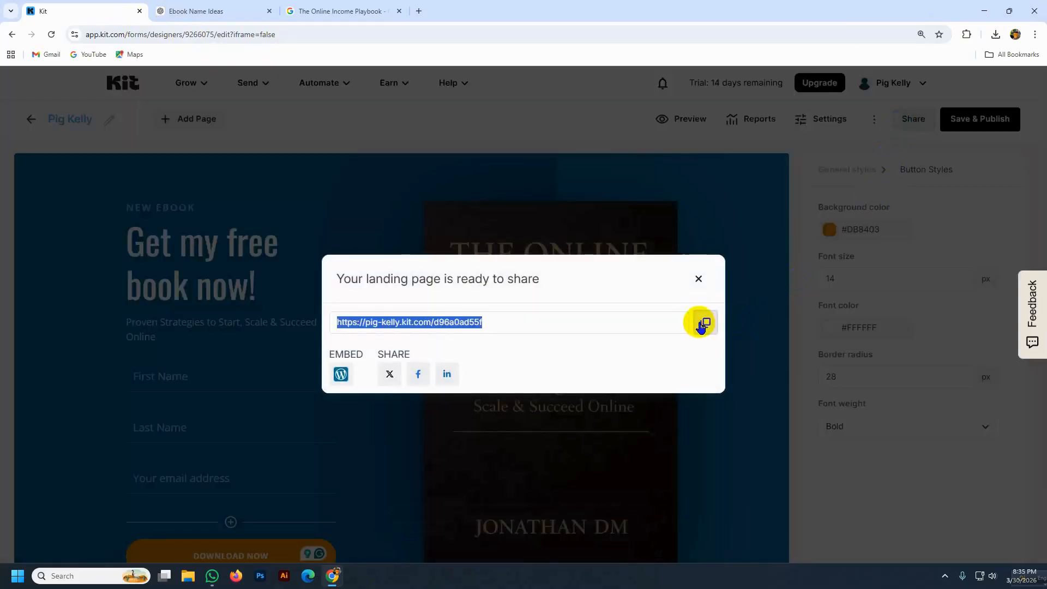
# - Load the copied landing page link in a new incognito window
pyautogui.click(1036, 34)
pyautogui.click(923, 86)
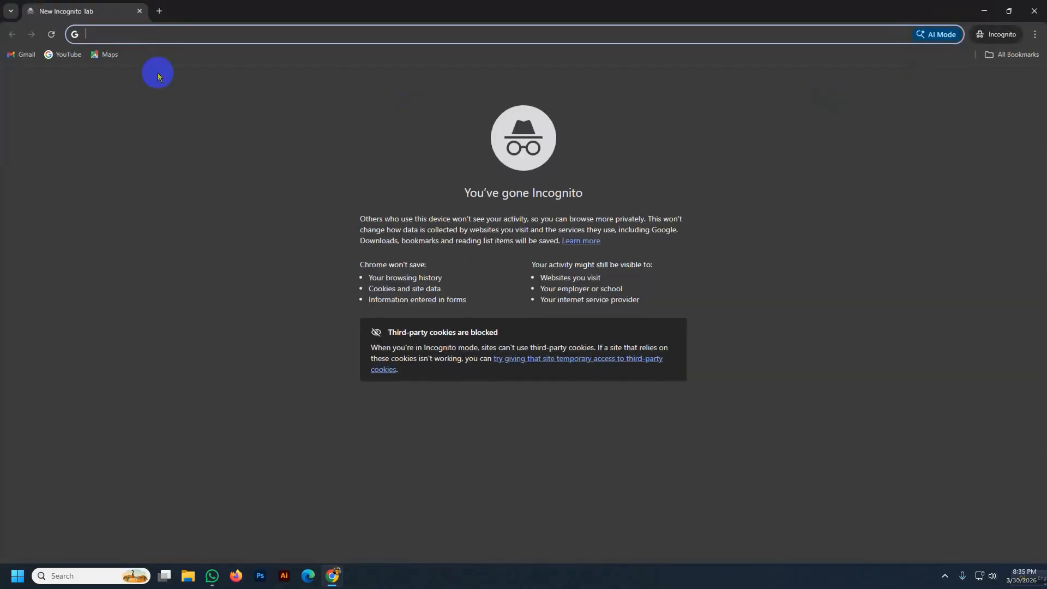
pyautogui.hotkey('ctrl', 'v')
pyautogui.press('Return')
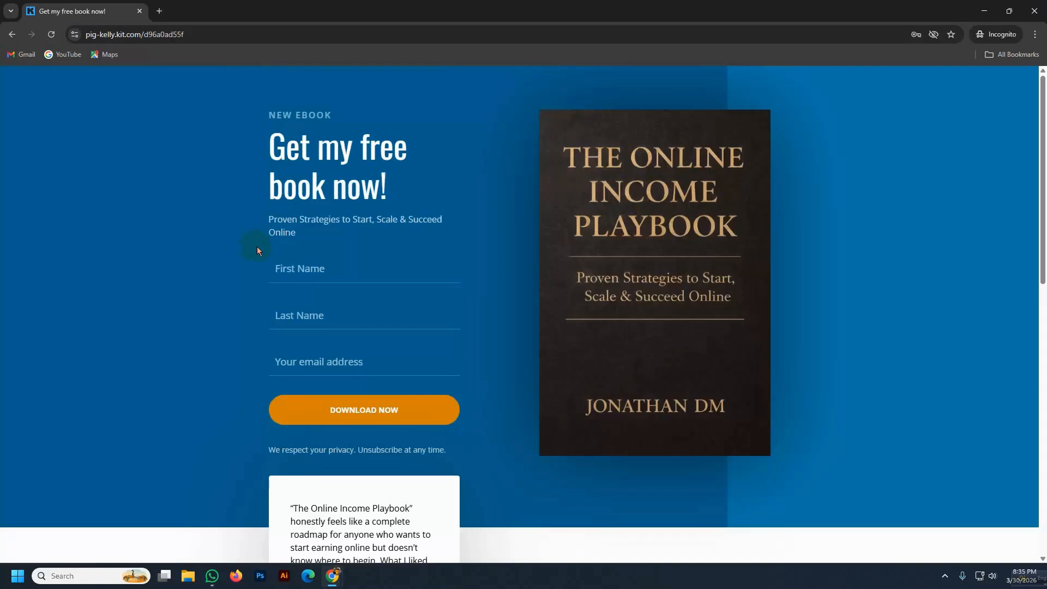
# - Enter a test first name and last name on the live signup form
pyautogui.click(351, 410)
pyautogui.click(282, 269)
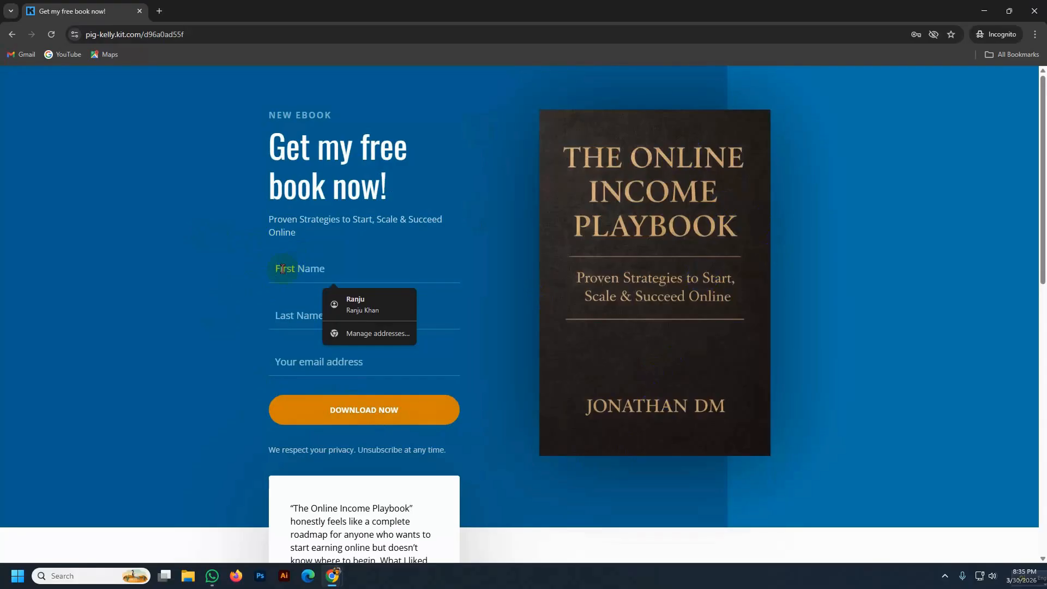
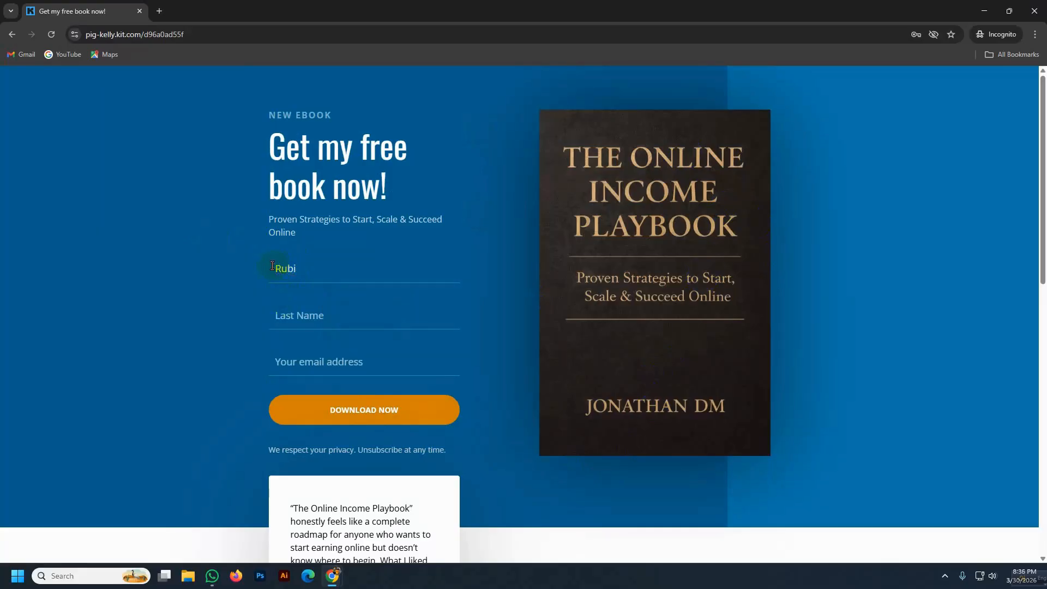
pyautogui.click(299, 309)
# - Fill in and correct the test e-mail address, then submit with DOWNLOAD NOW
pyautogui.click(300, 363)
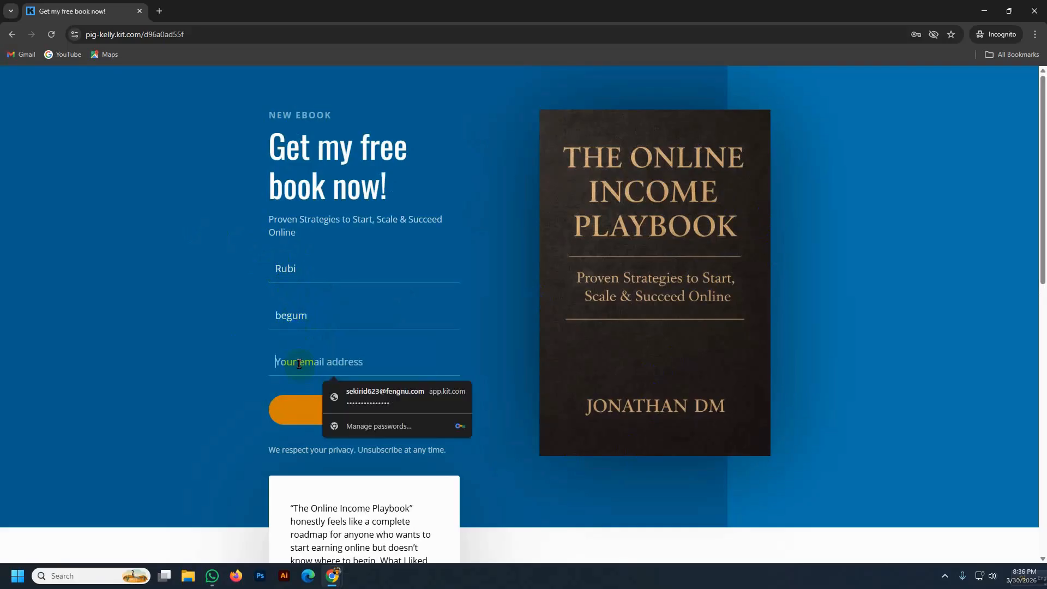
pyautogui.click(375, 396)
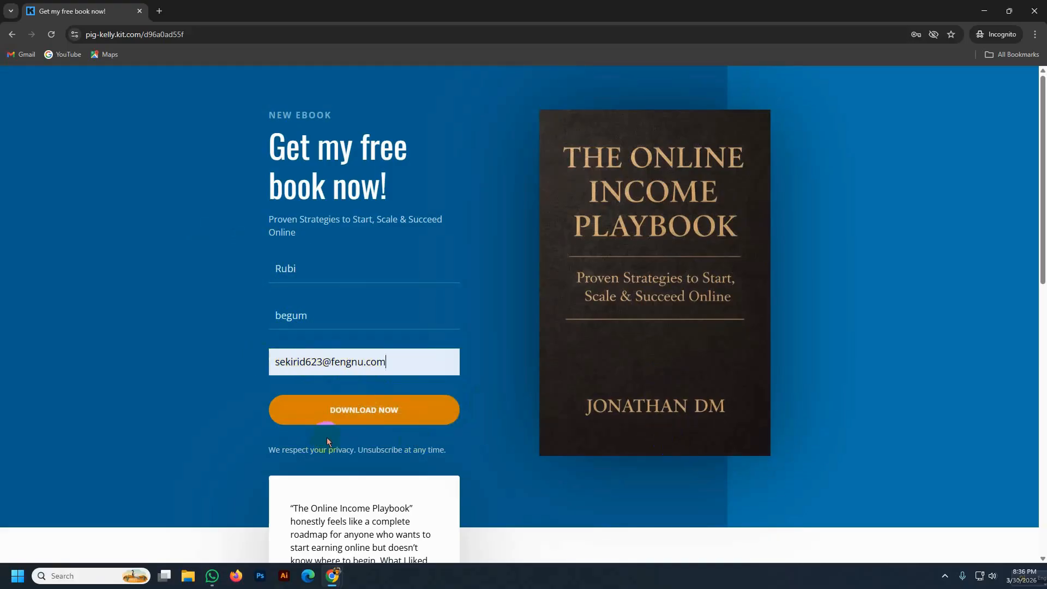
pyautogui.click(321, 362)
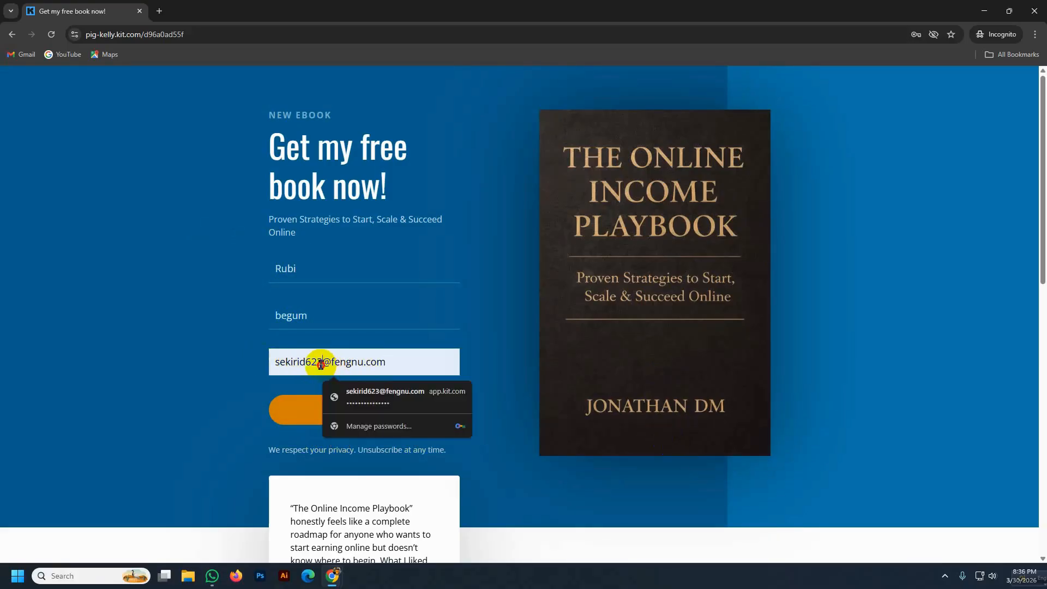
pyautogui.press('BackSpace')
pyautogui.press('BackSpace')
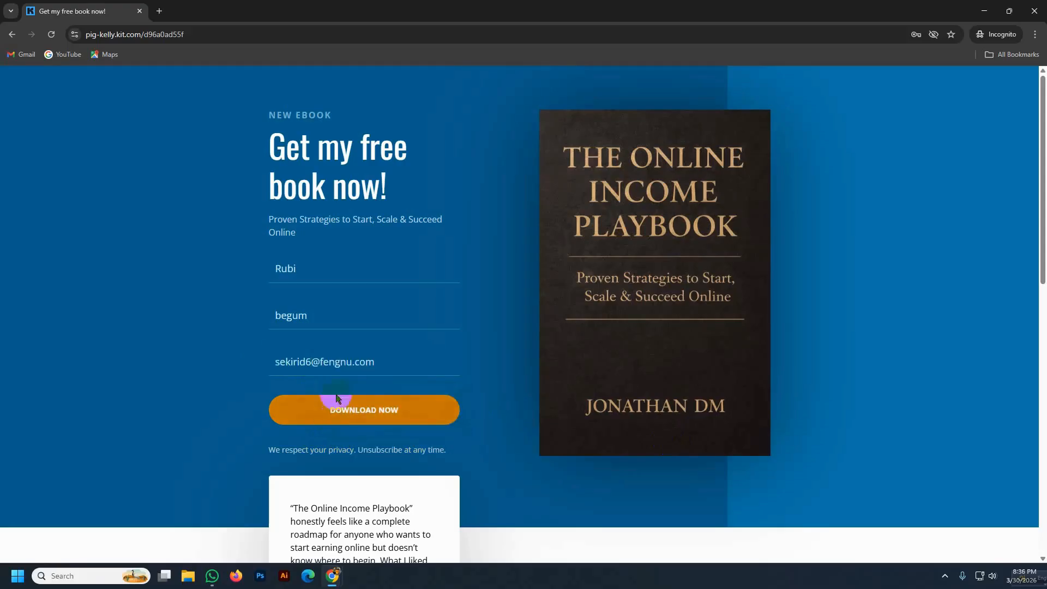
pyautogui.moveTo(351, 362); pyautogui.dragTo(328, 363)
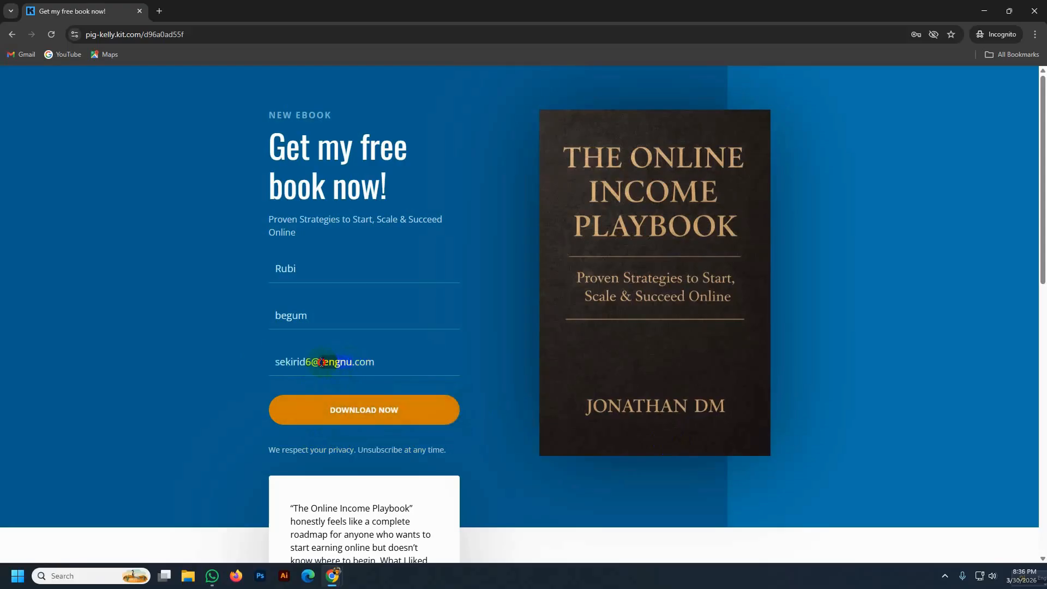
pyautogui.write('gmail')
pyautogui.click(398, 401)
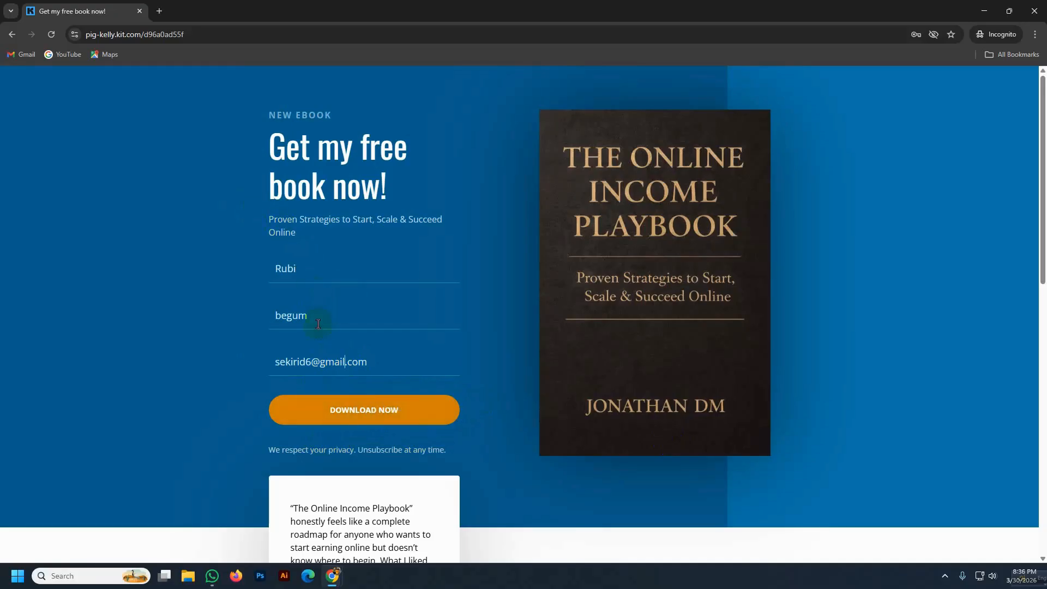
pyautogui.click(336, 415)
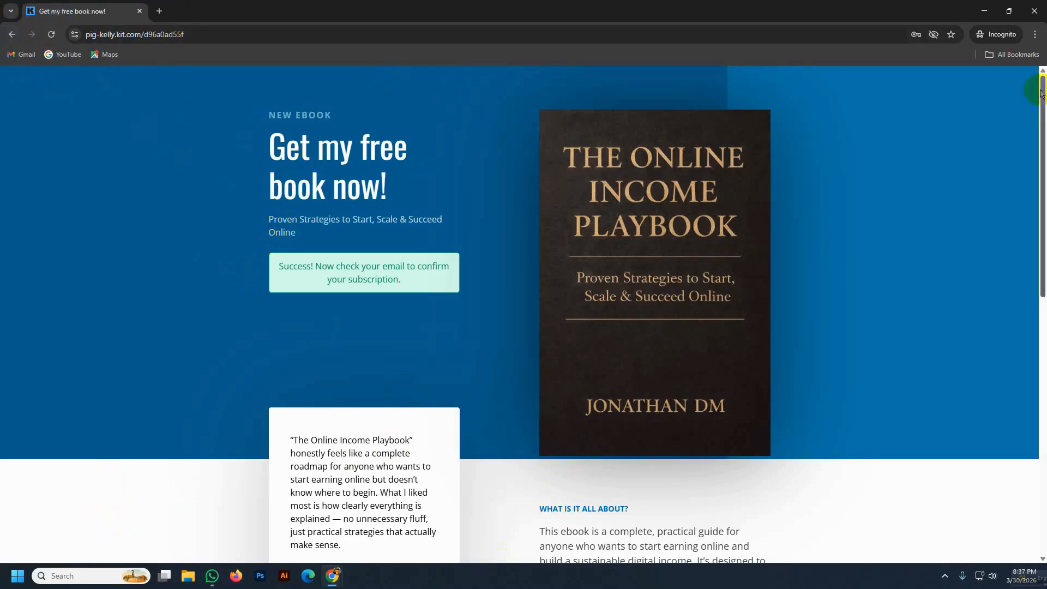
# - Return to Kit and open Grow > Subscribers, reloading until the test signup shows as confirmed
pyautogui.click(1034, 11)
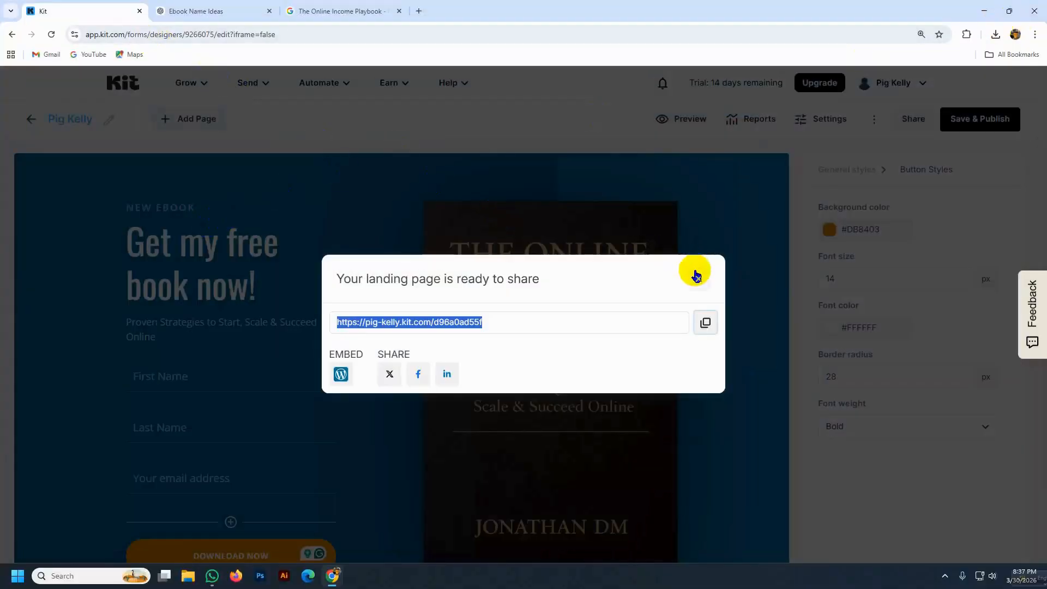
pyautogui.click(698, 278)
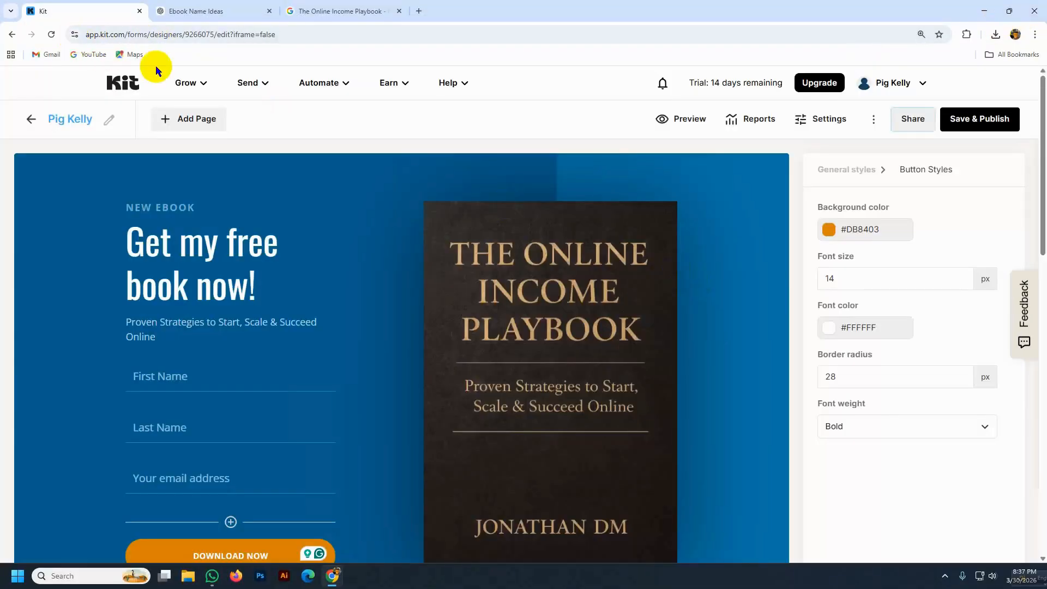
pyautogui.click(188, 83)
pyautogui.click(225, 123)
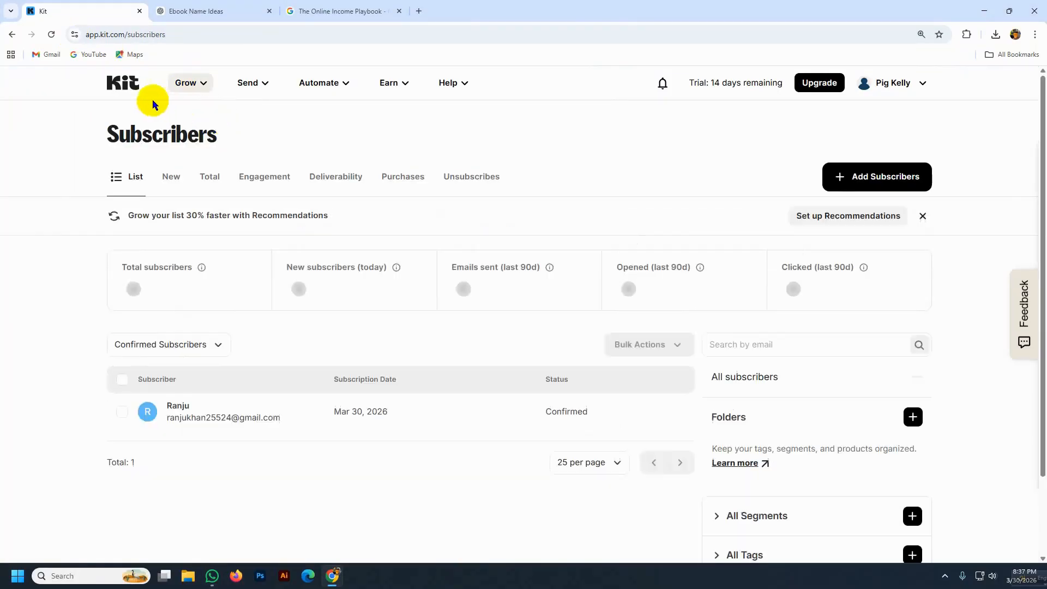
pyautogui.click(51, 35)
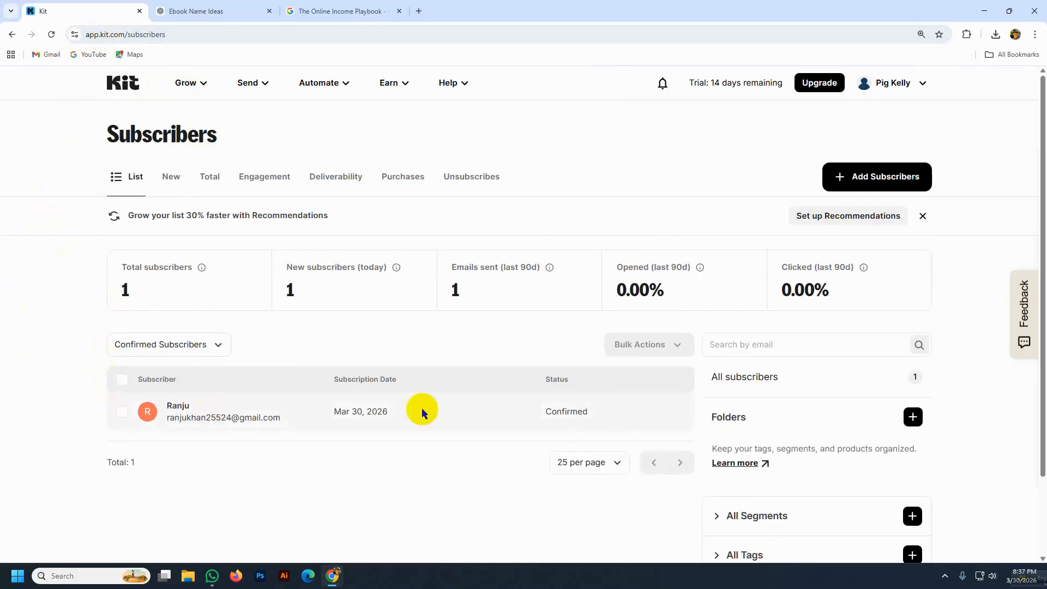
pyautogui.click(51, 35)
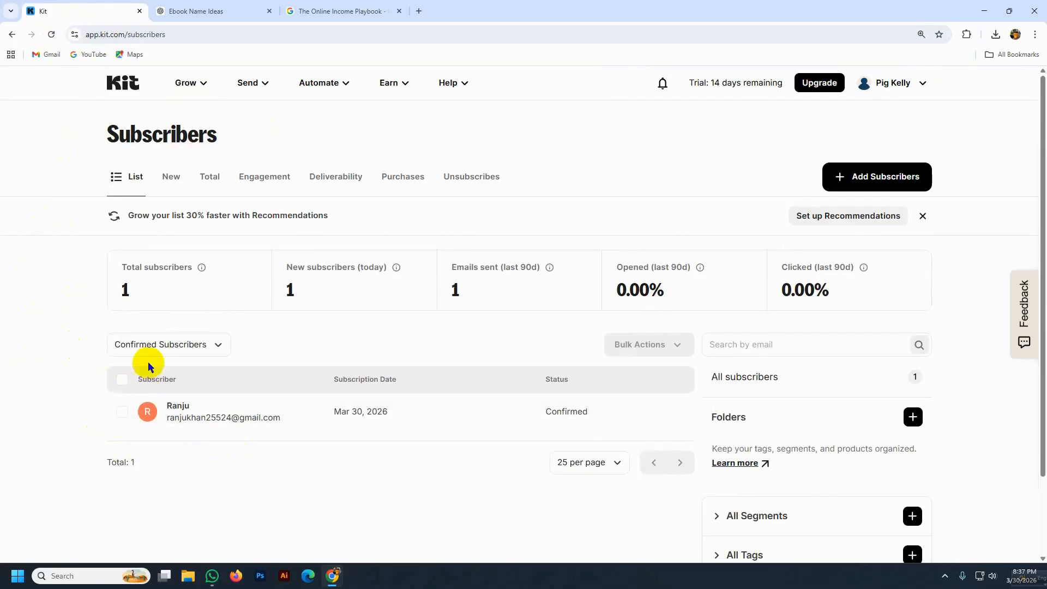
pyautogui.click(200, 88)
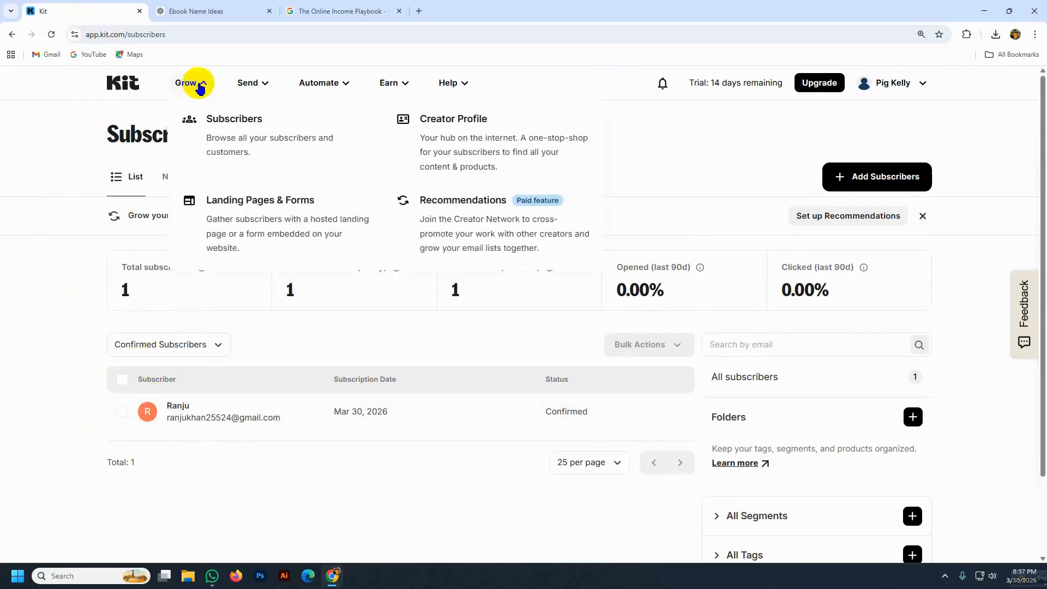
pyautogui.click(222, 115)
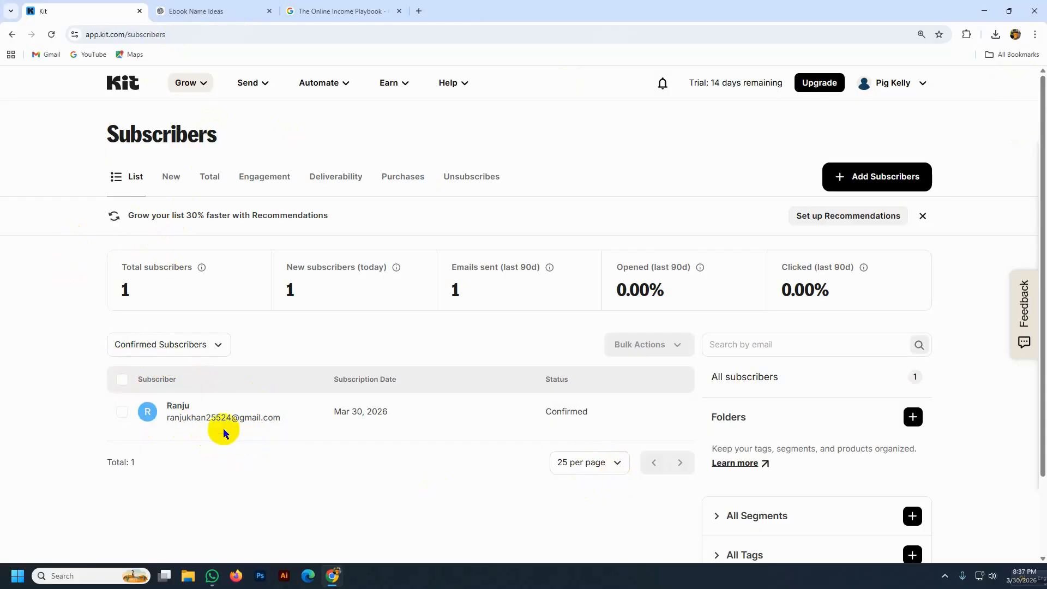
pyautogui.click(343, 89)
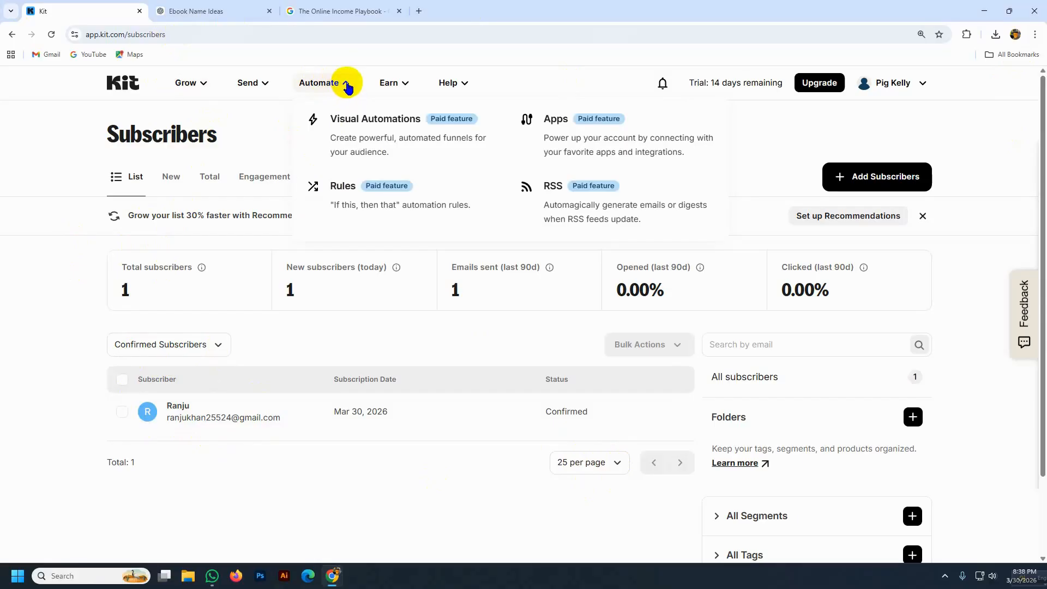
# - Create a new visual automation using Start from scratch under Empty Automation
pyautogui.click(384, 129)
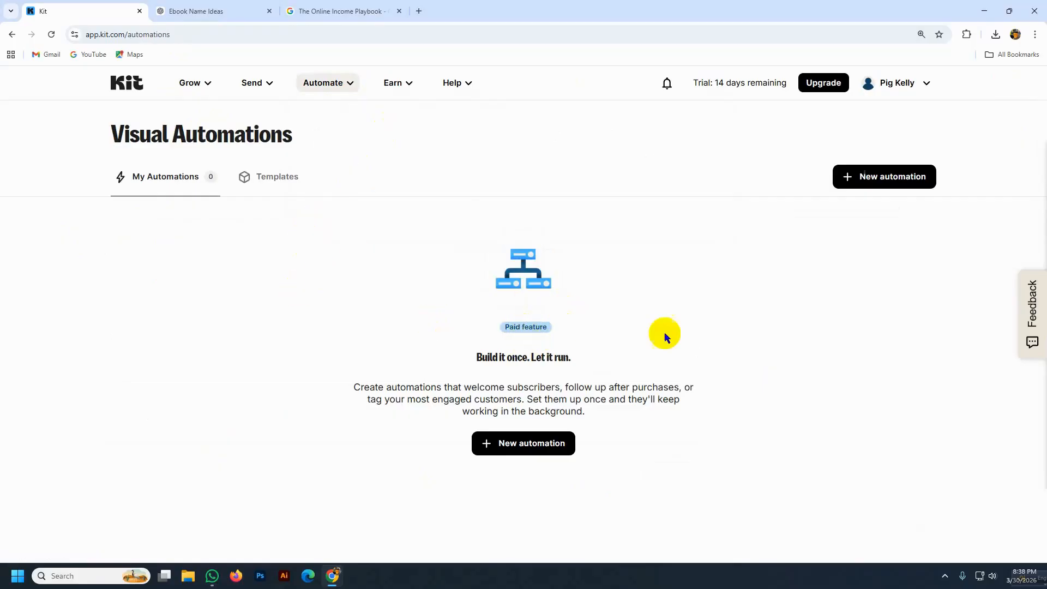
pyautogui.click(880, 184)
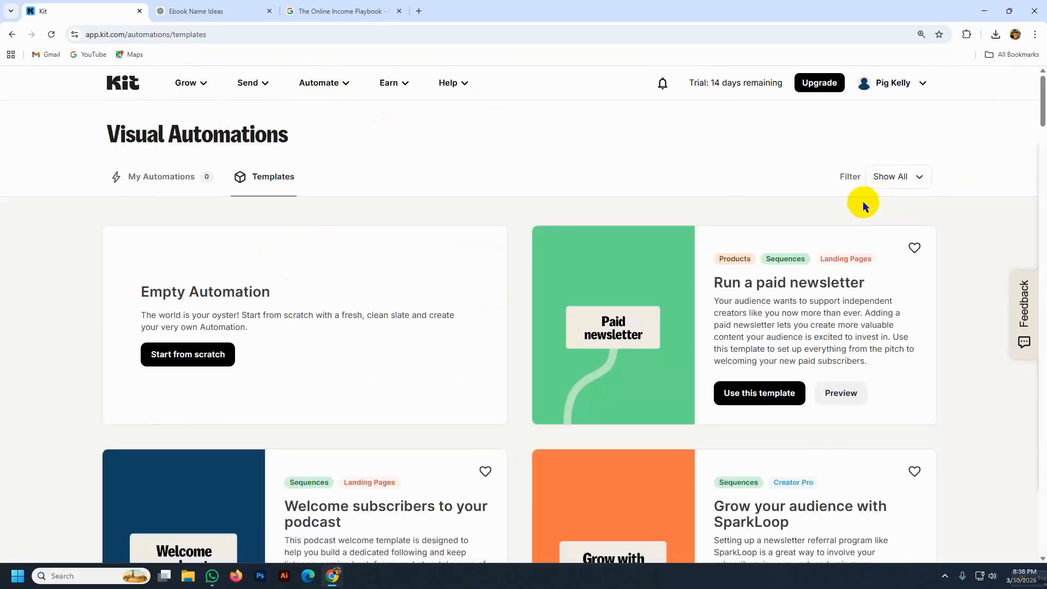
pyautogui.scroll(-10, 580, 397)
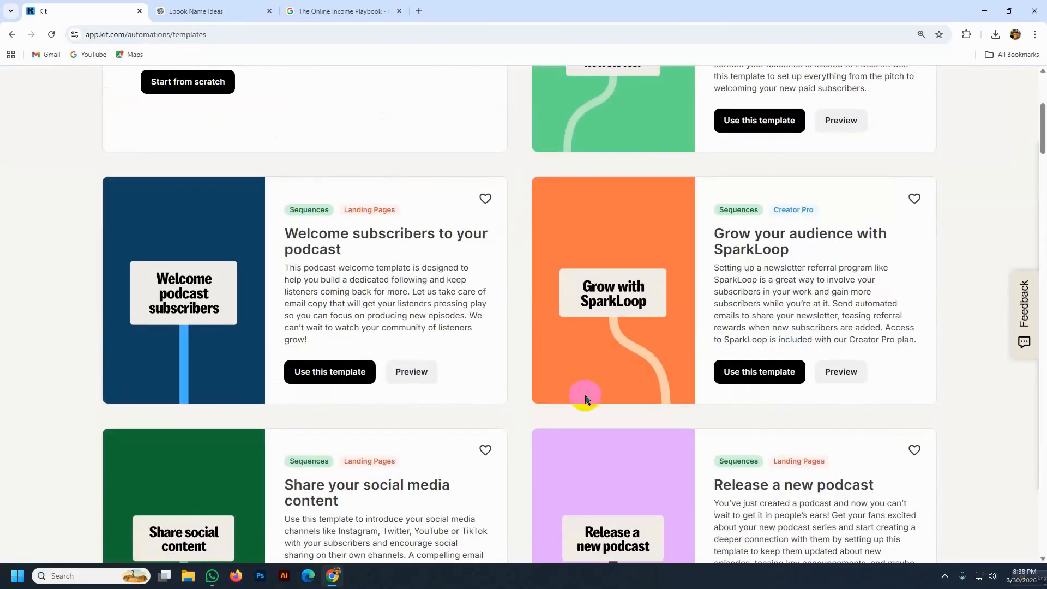
pyautogui.scroll(-17, 581, 410)
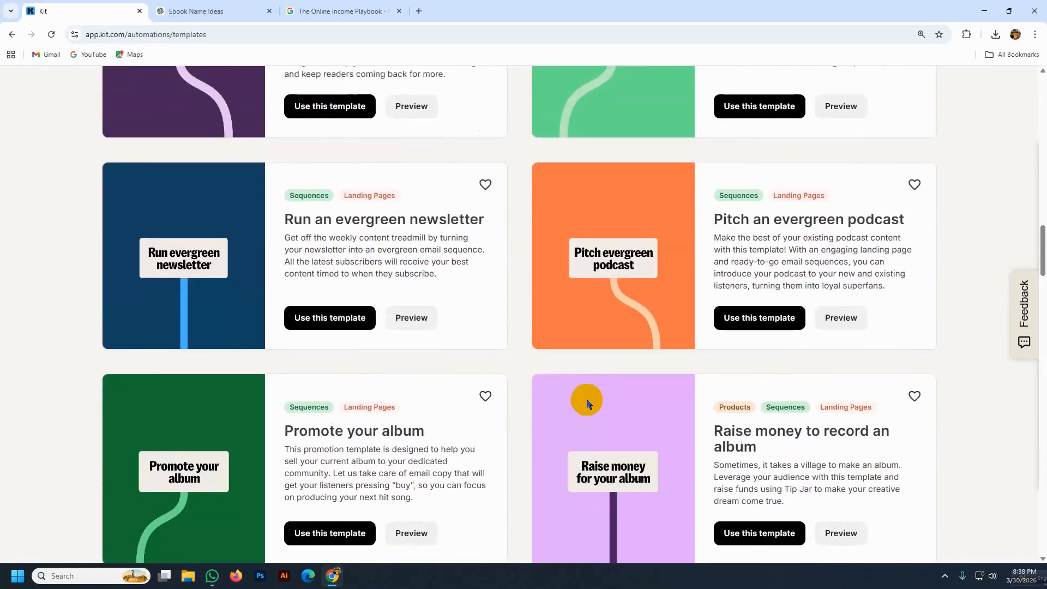
pyautogui.scroll(5, 587, 403)
pyautogui.scroll(15, 589, 403)
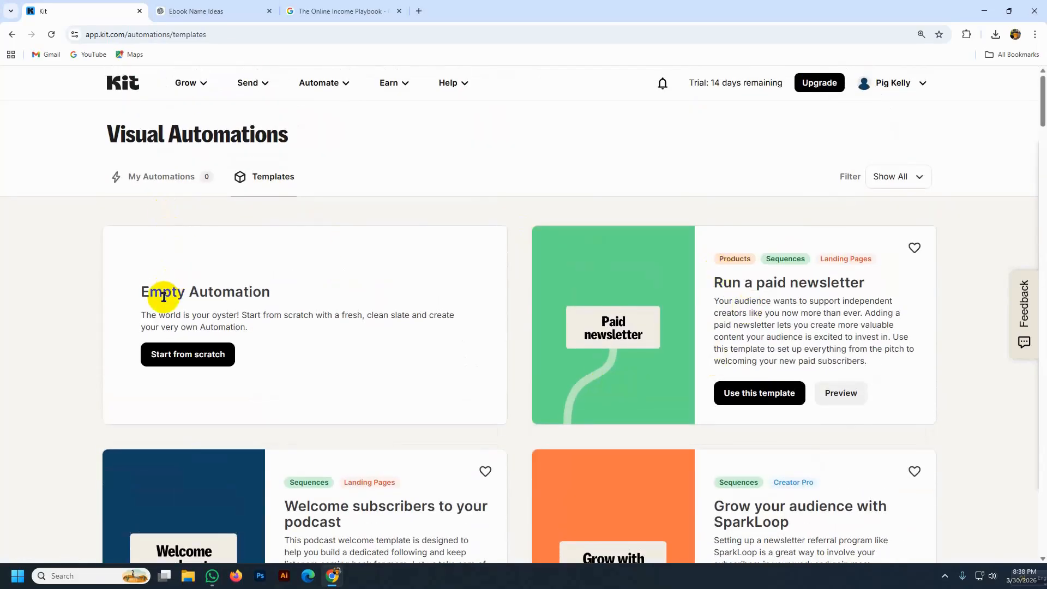
pyautogui.click(180, 364)
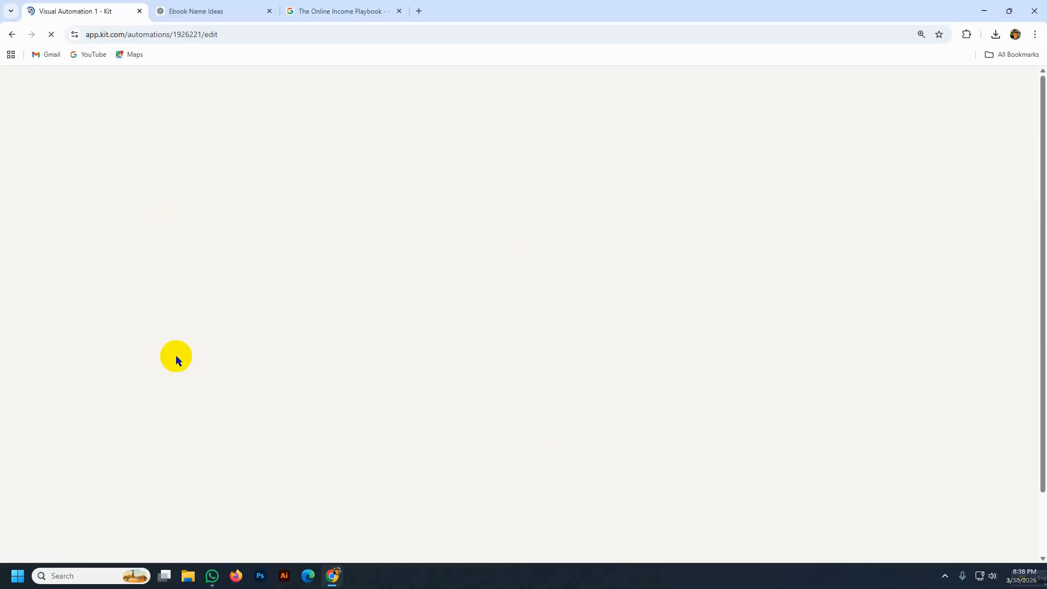
# - Set Visual Automation 1 to start when someone joins the ebook landing page form
pyautogui.click(582, 271)
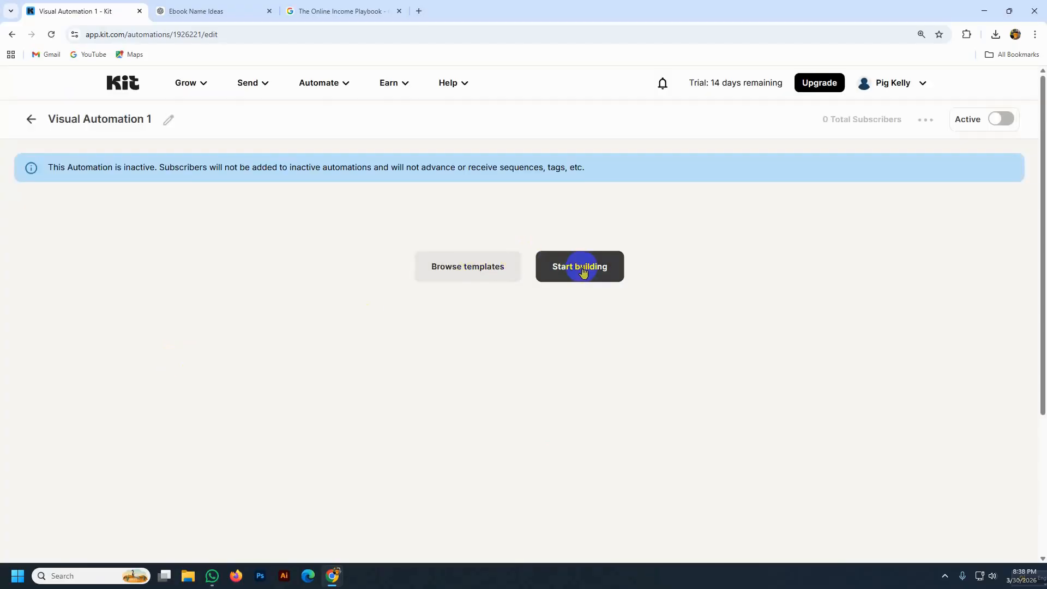
pyautogui.click(581, 278)
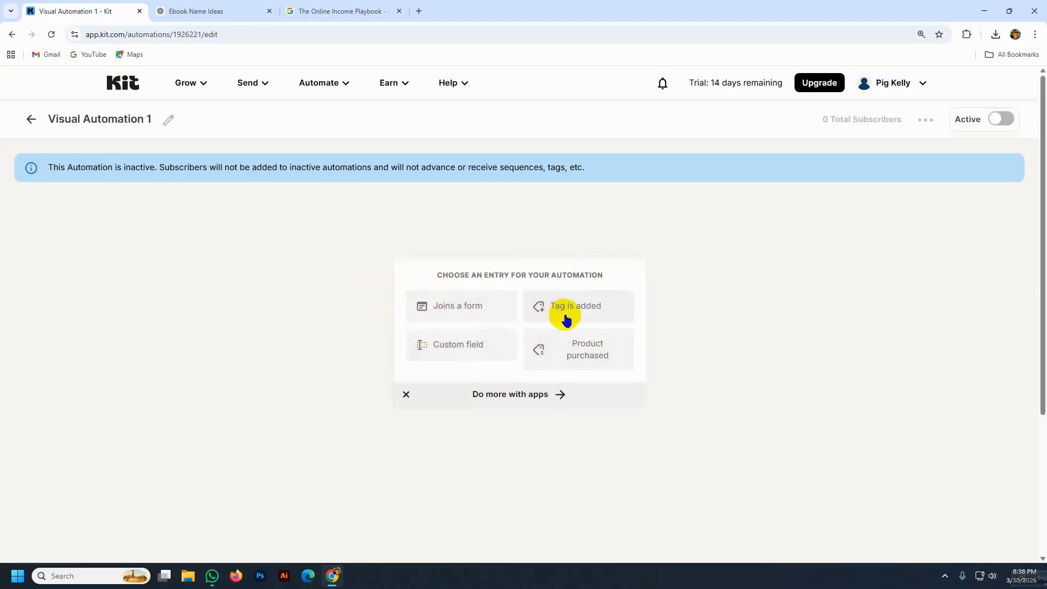
pyautogui.click(450, 309)
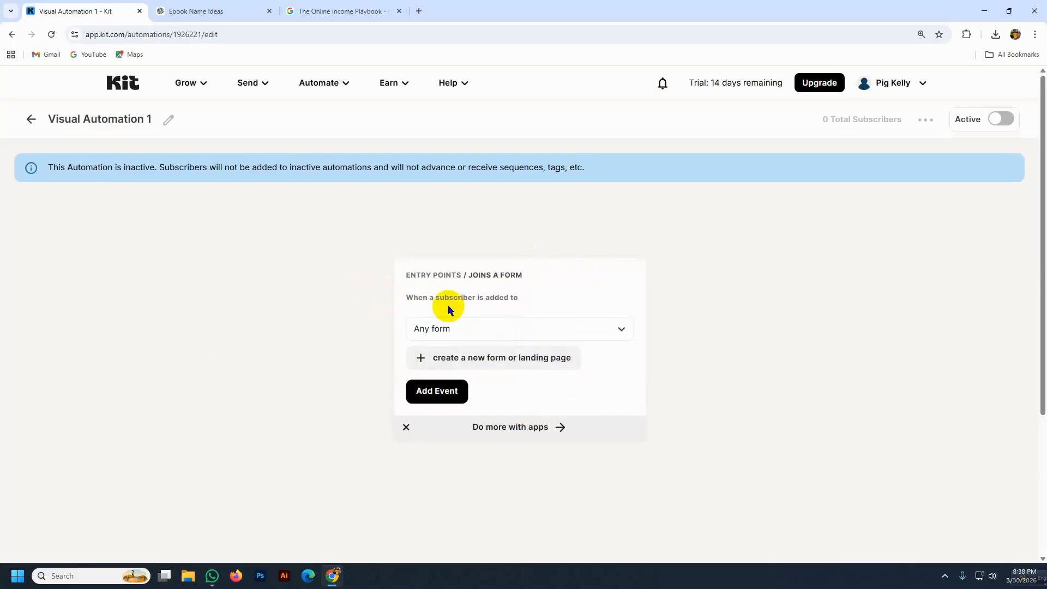
pyautogui.click(622, 330)
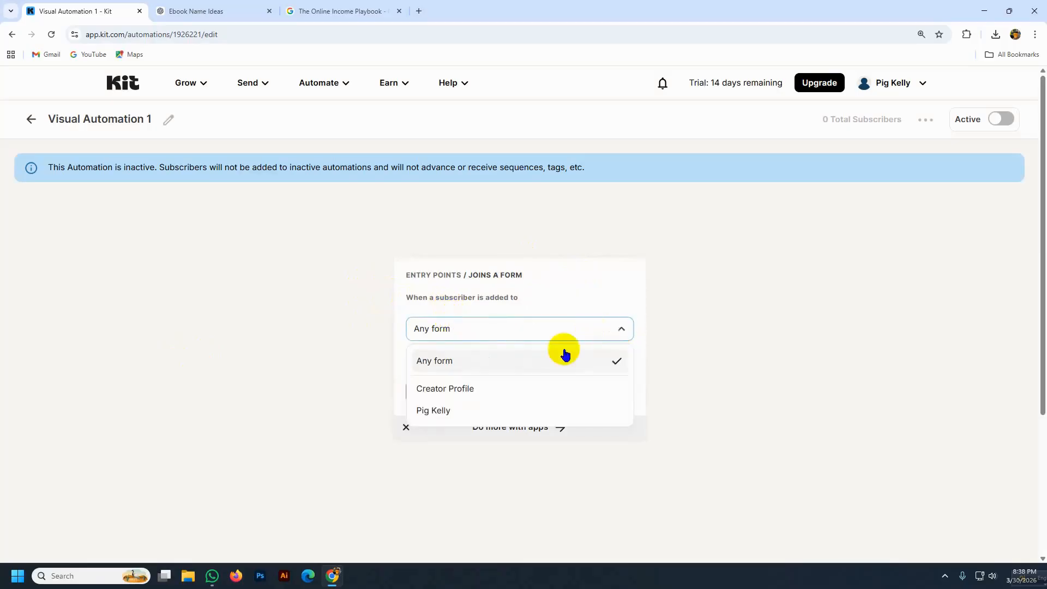
pyautogui.click(449, 411)
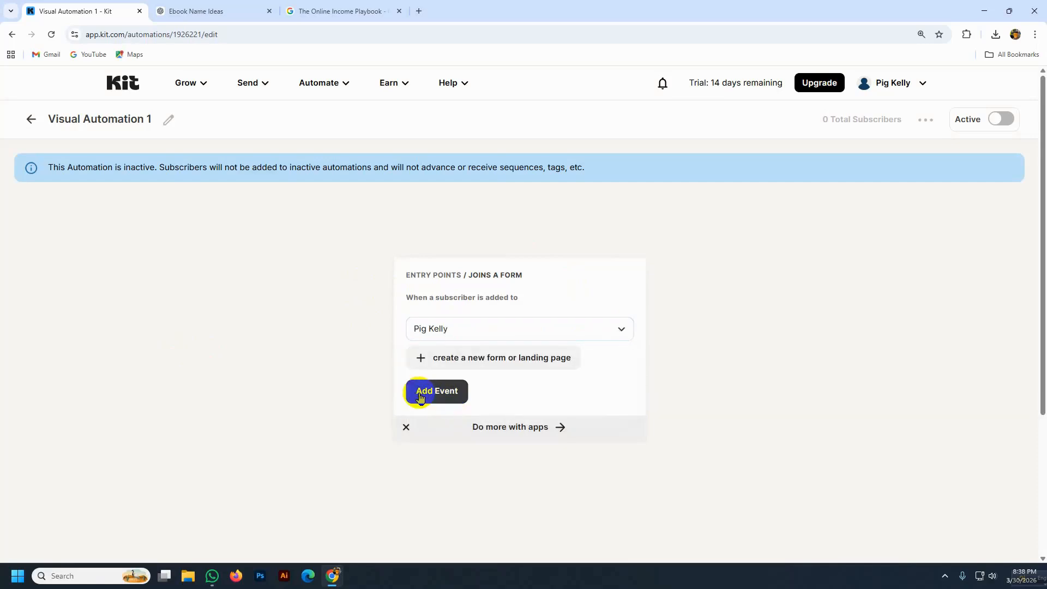
pyautogui.click(427, 397)
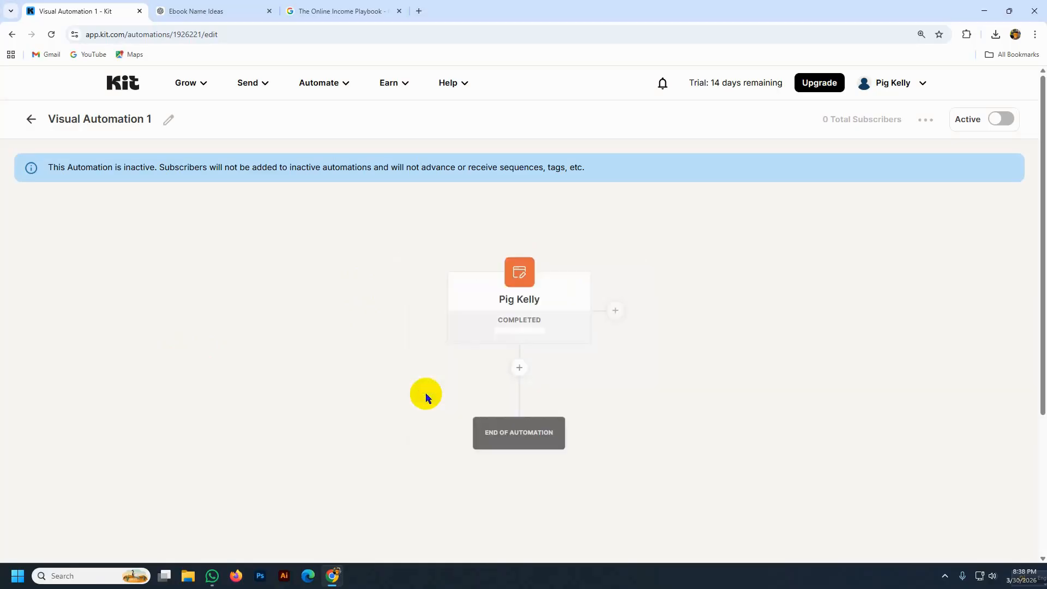
# - Add an Email Opens condition after the trigger, checking opens in the past 3 days
pyautogui.click(519, 369)
pyautogui.scroll(-2, 532, 354)
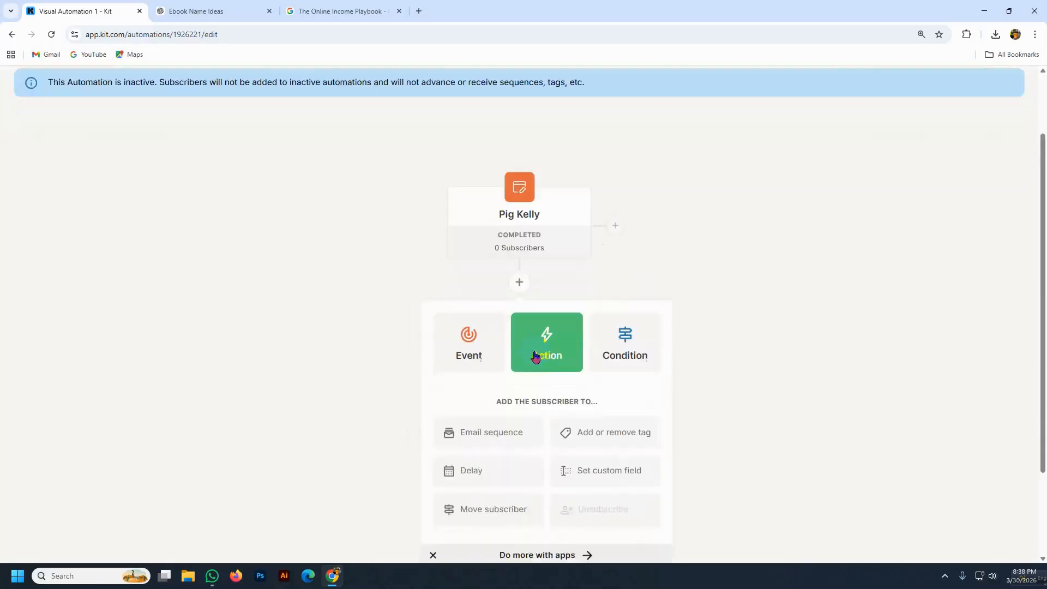
pyautogui.click(626, 326)
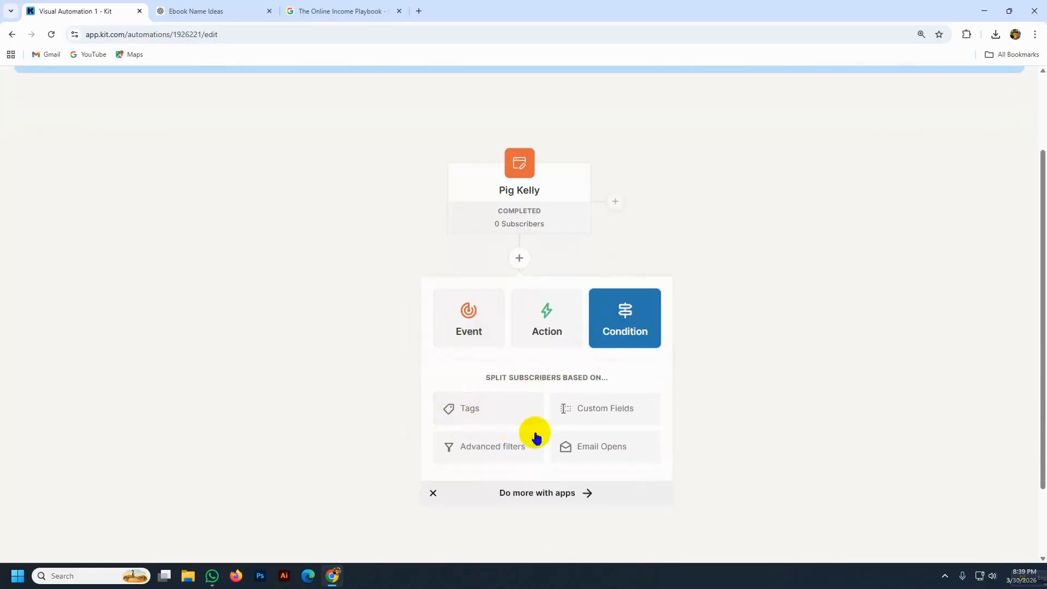
pyautogui.click(627, 448)
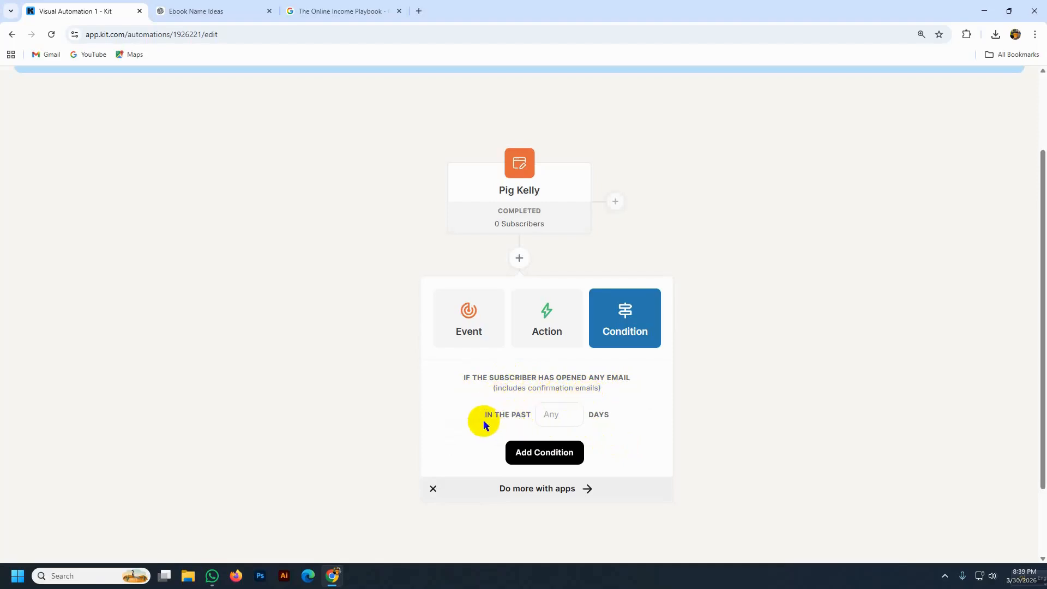
pyautogui.click(546, 416)
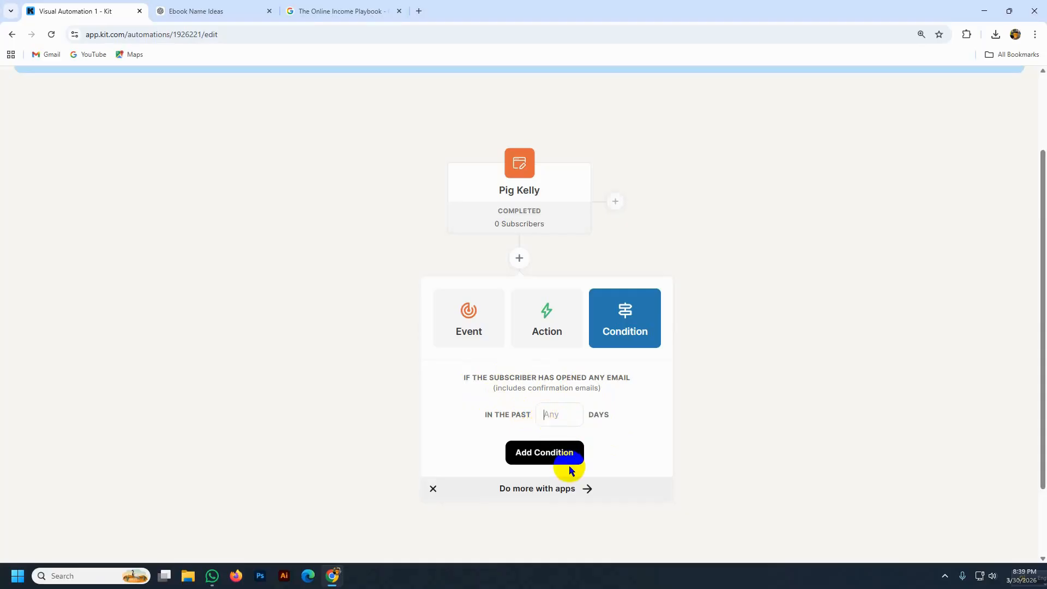
pyautogui.scroll(-2, 504, 424)
pyautogui.click(548, 321)
pyautogui.moveTo(548, 320); pyautogui.dragTo(543, 326)
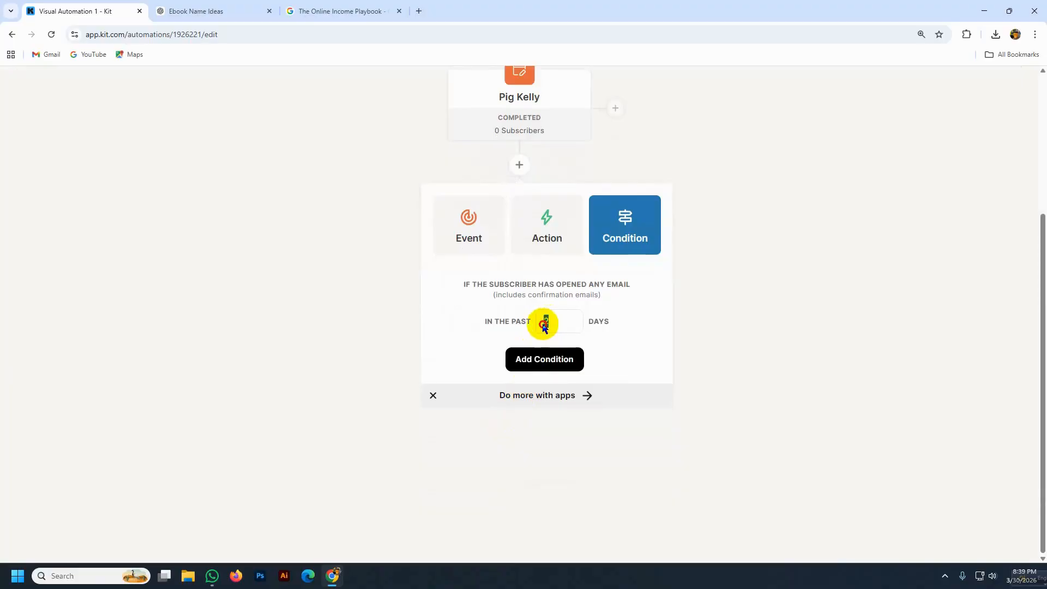
pyautogui.write('33')
pyautogui.press('BackSpace')
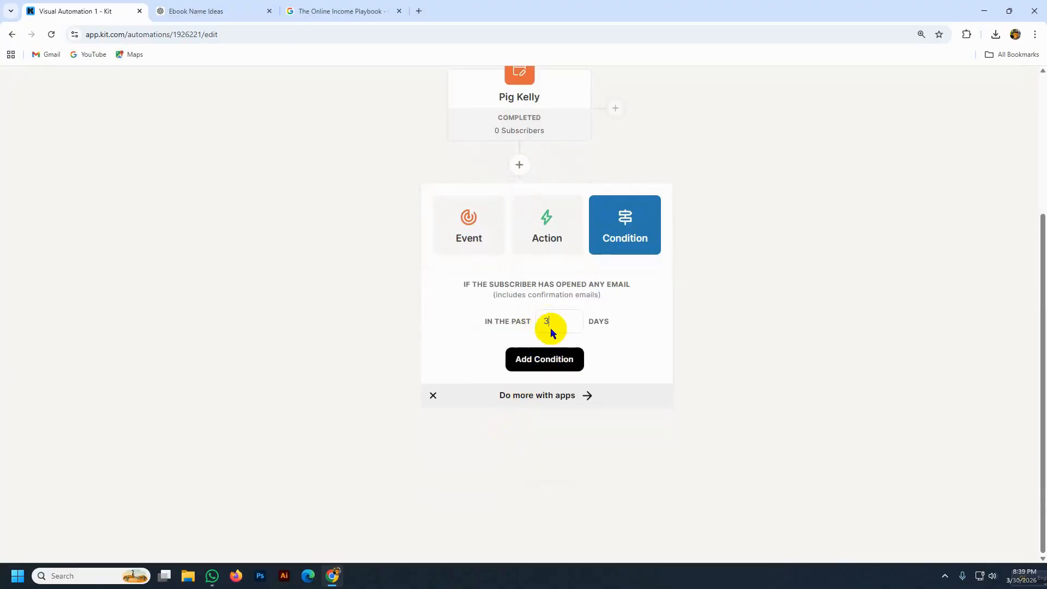
pyautogui.click(544, 365)
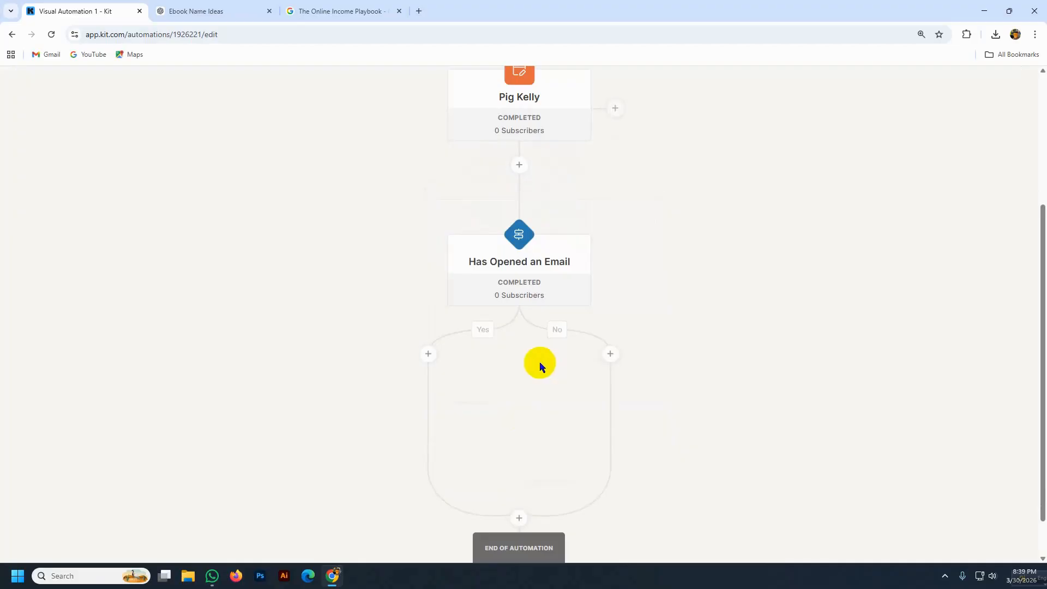
# - Make the condition's Yes branch exit the automation
pyautogui.moveTo(461, 300)
pyautogui.click(428, 355)
pyautogui.scroll(-2, 424, 330)
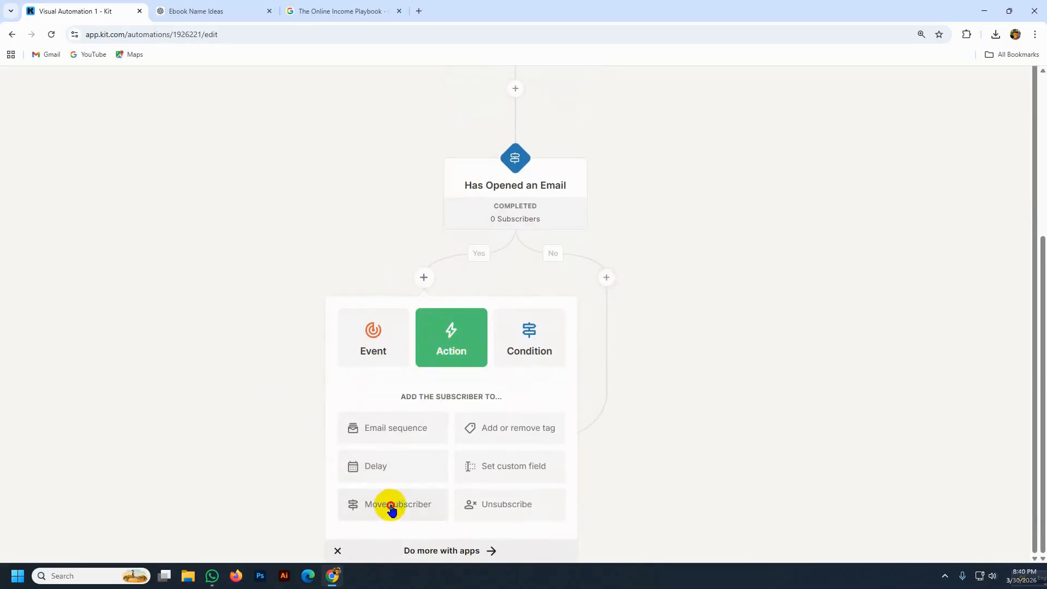
pyautogui.click(391, 509)
pyautogui.scroll(-1, 402, 393)
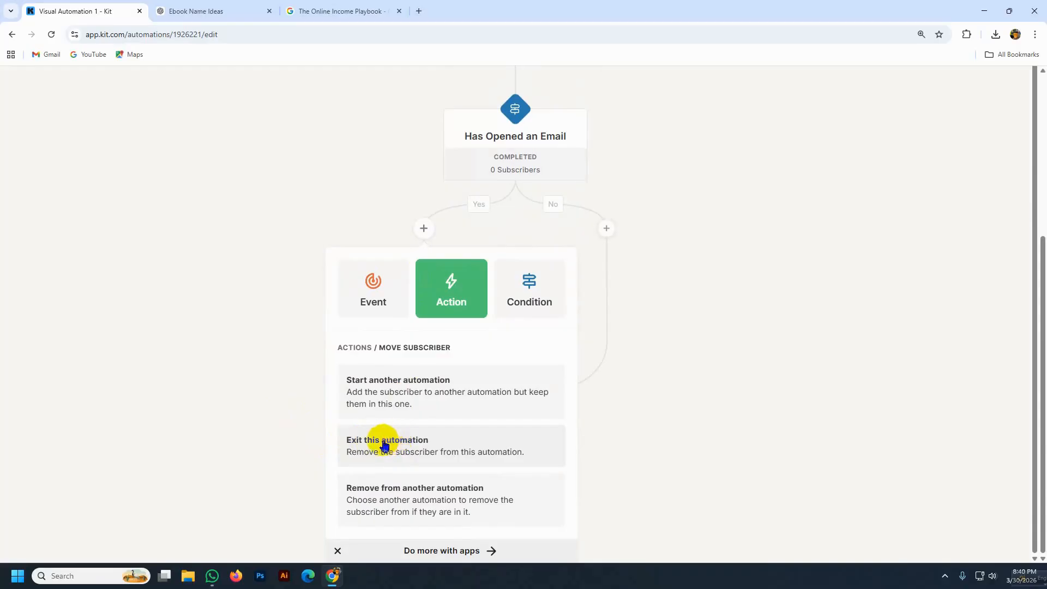
pyautogui.click(435, 458)
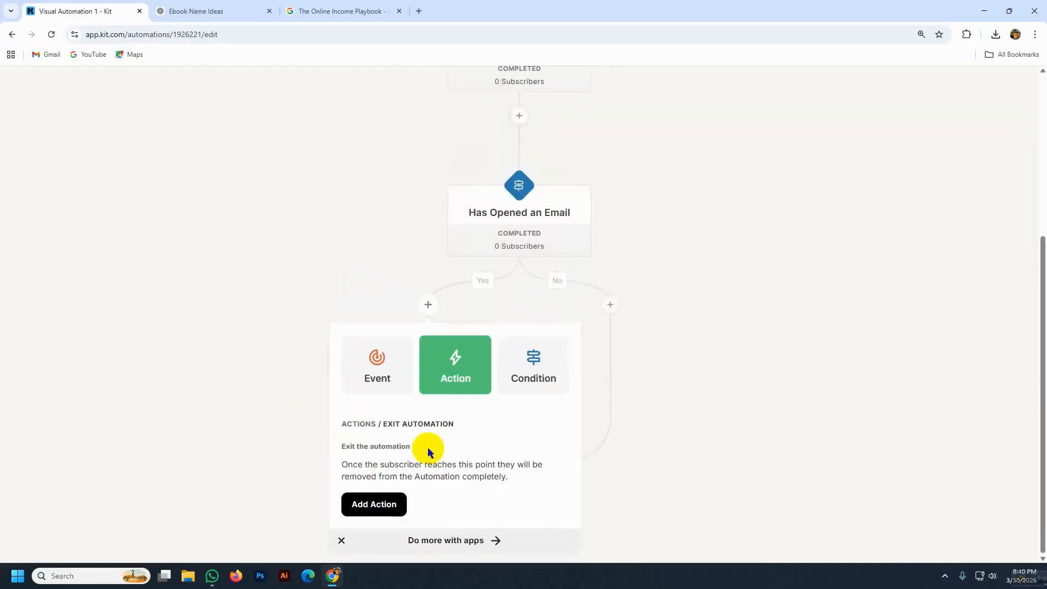
pyautogui.click(375, 508)
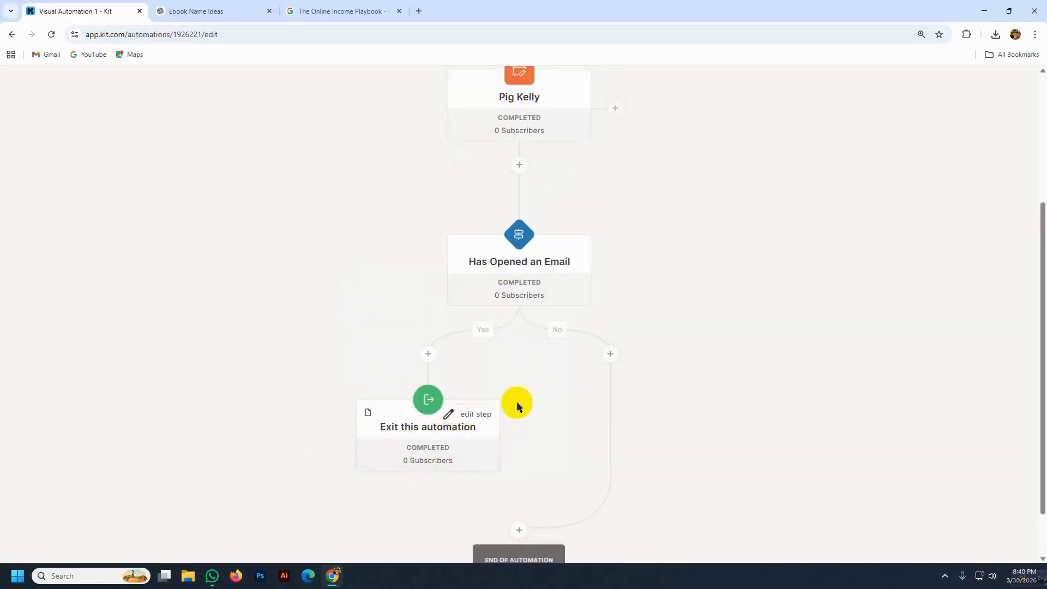
# - Add an Unsubscribe action to the condition's No branch
pyautogui.click(610, 353)
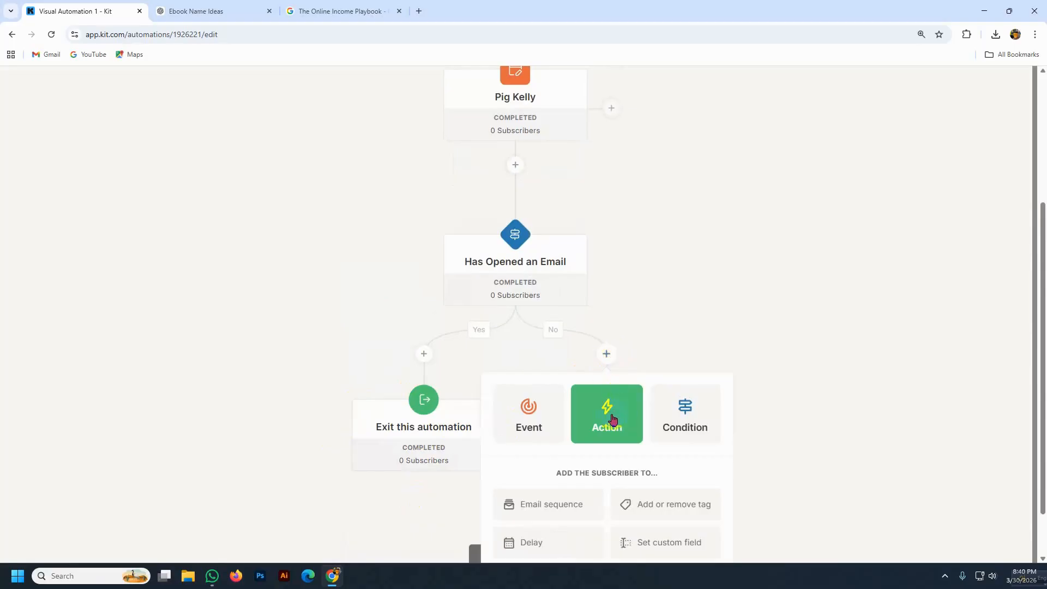
pyautogui.scroll(-2, 607, 406)
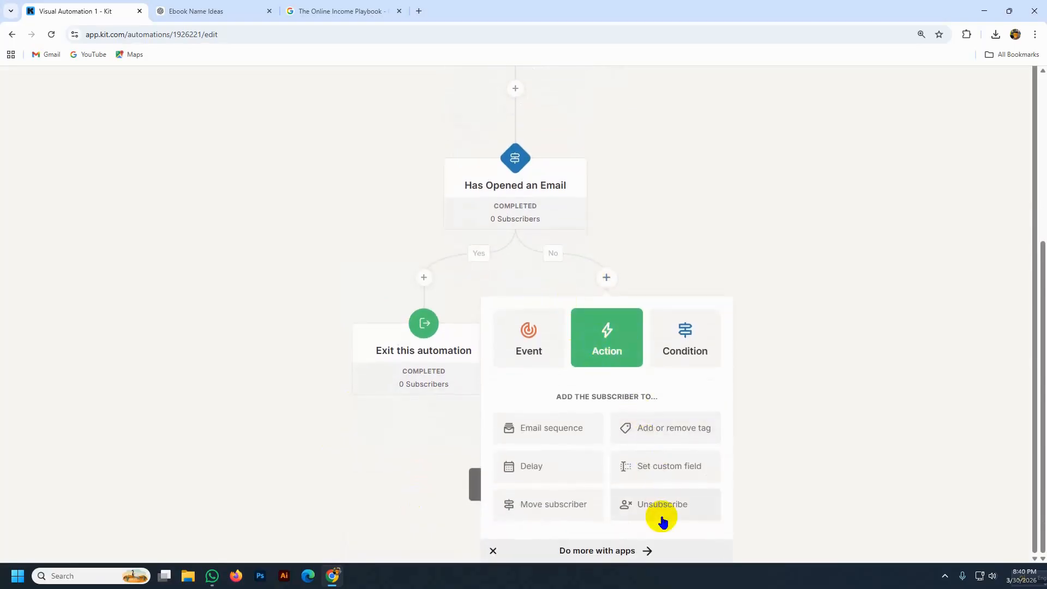
pyautogui.click(661, 509)
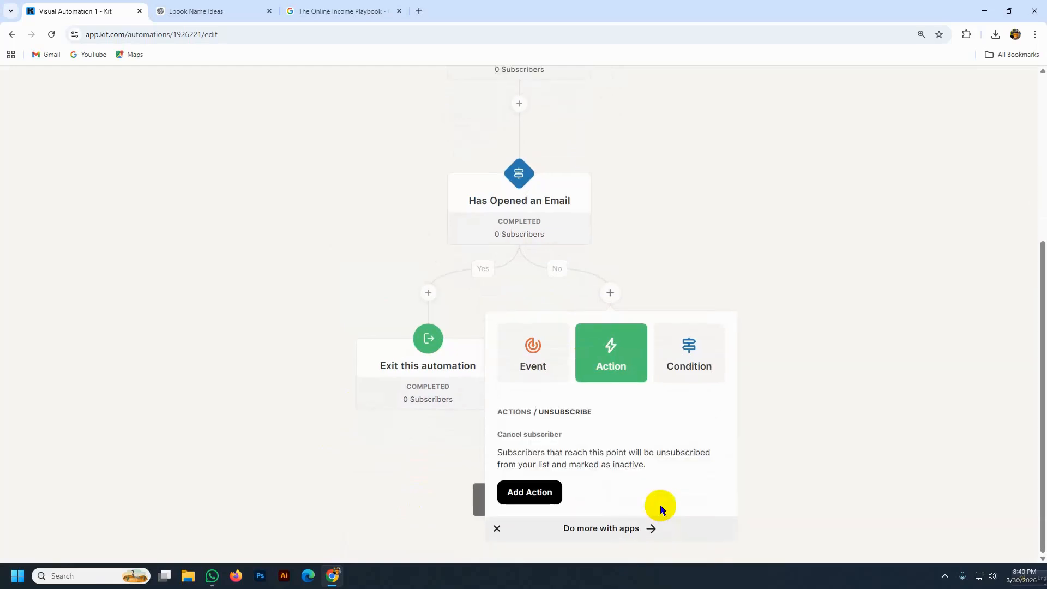
pyautogui.click(533, 495)
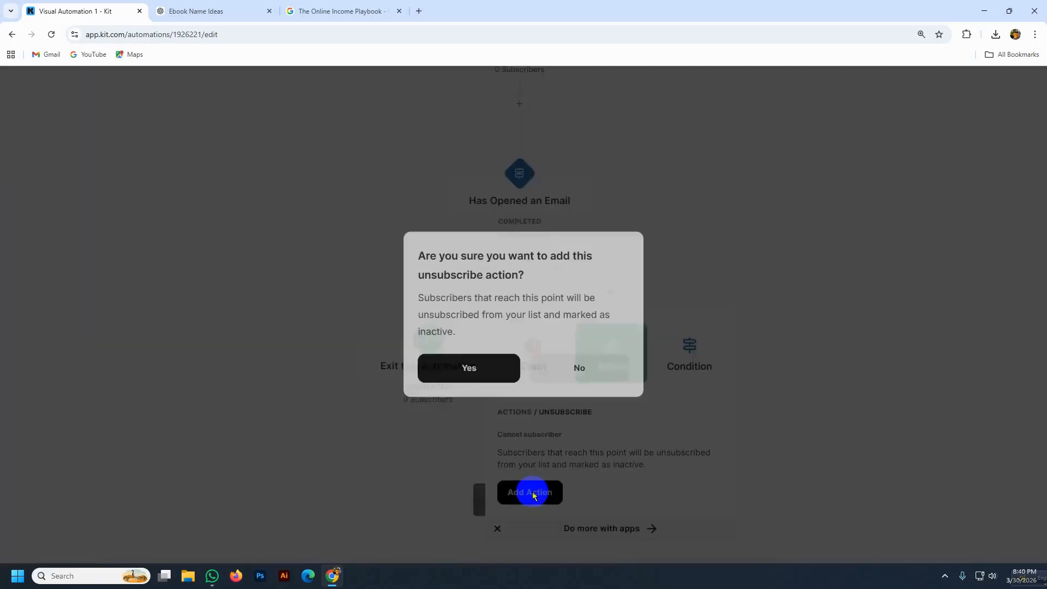
pyautogui.click(468, 366)
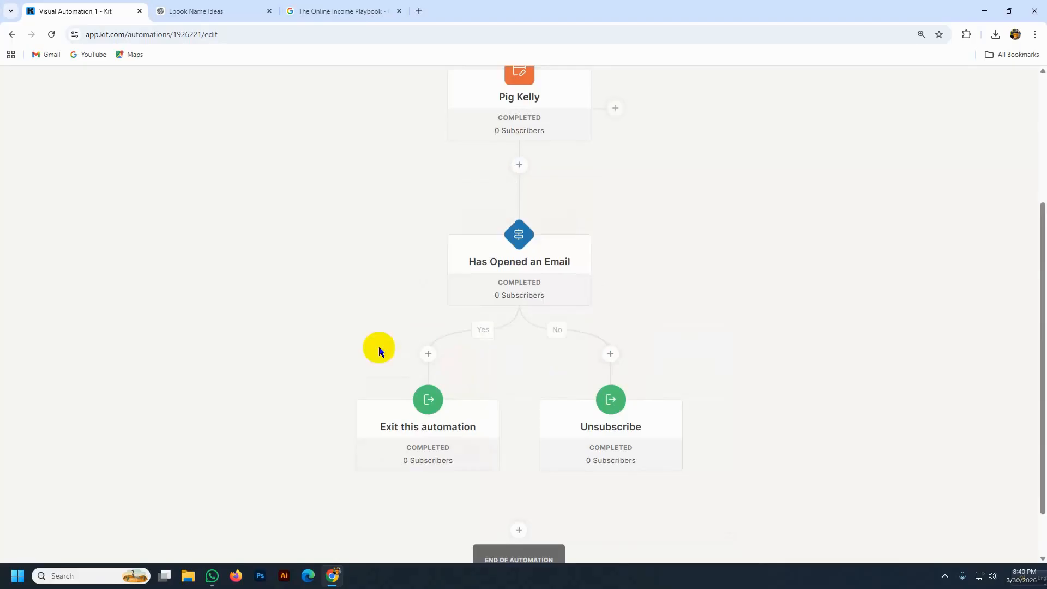
pyautogui.scroll(-2, 263, 310)
pyautogui.scroll(5, 358, 398)
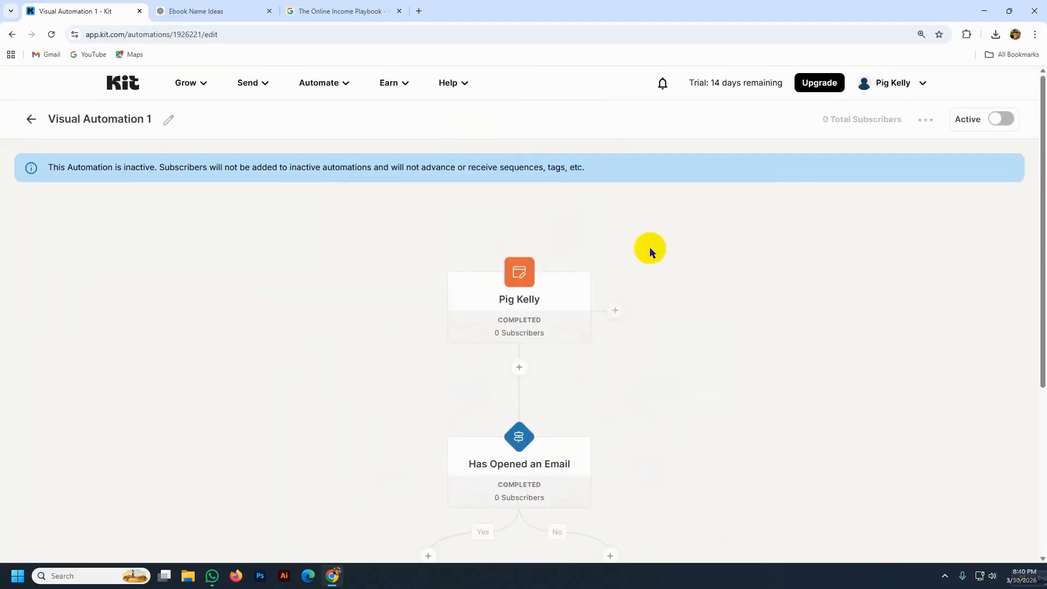
# - Activate Visual Automation 1 and close the Congrats popup
pyautogui.click(997, 121)
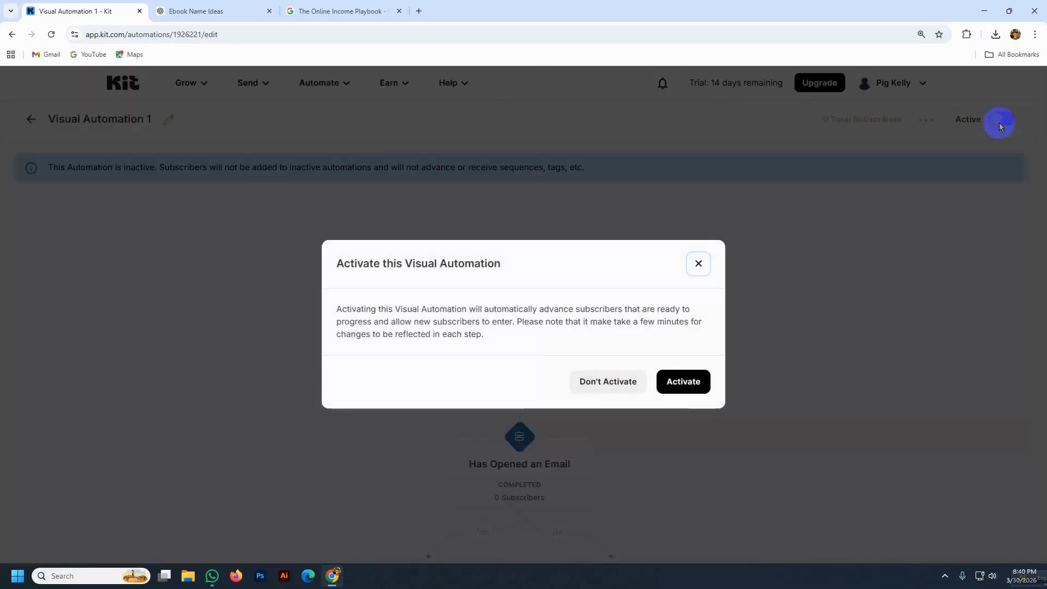
pyautogui.click(688, 391)
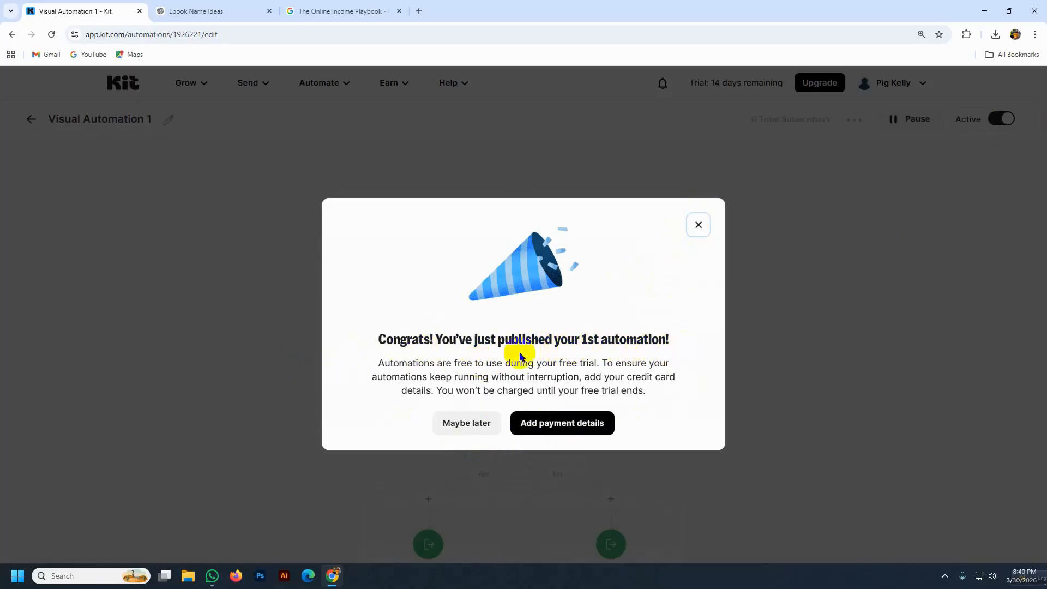
pyautogui.click(697, 223)
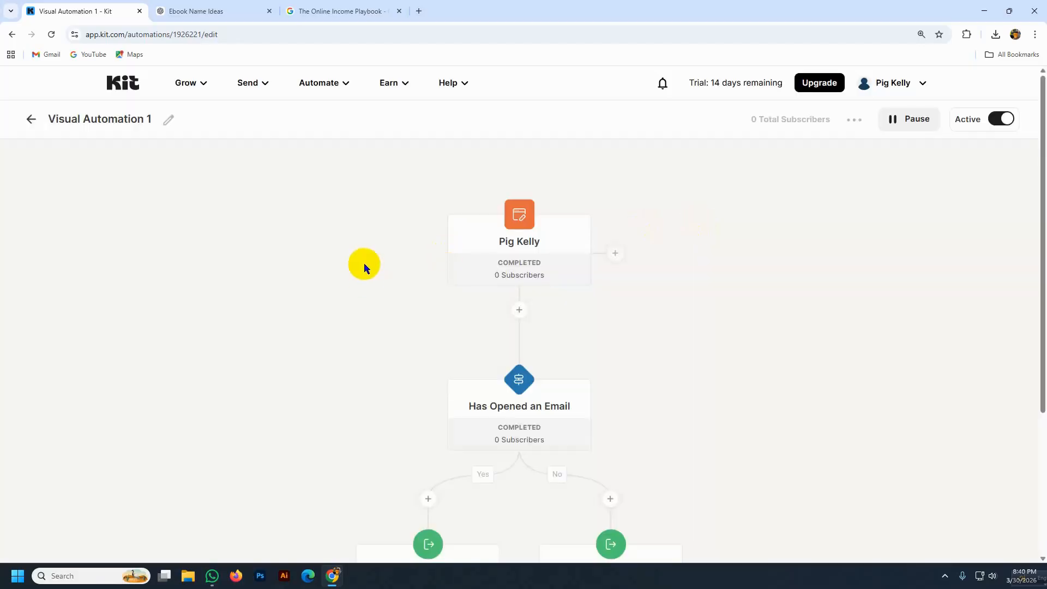
pyautogui.scroll(-3, 364, 267)
pyautogui.scroll(3, 357, 280)
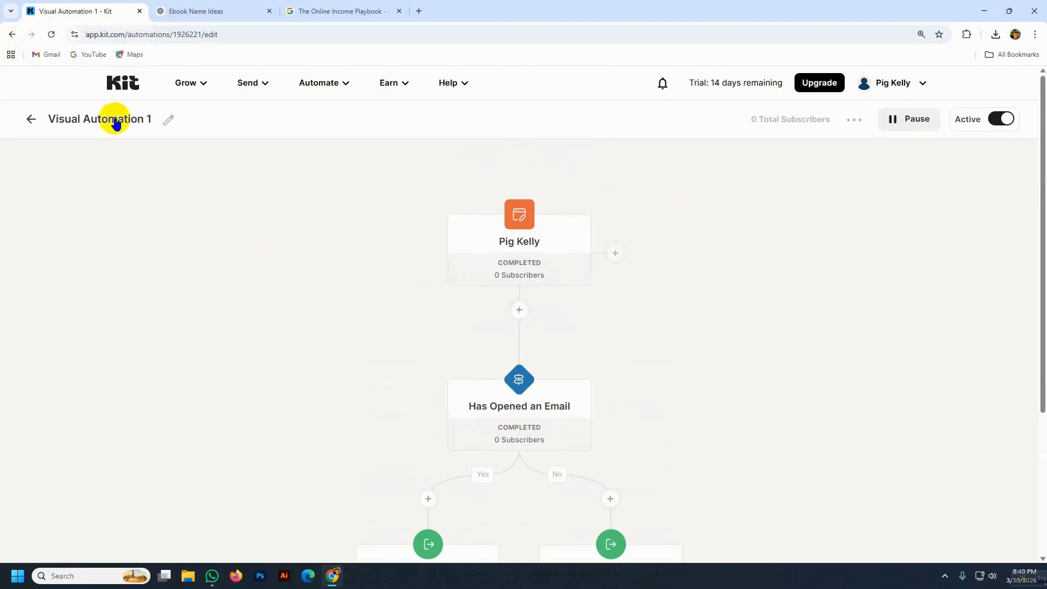
# - View the Subscribers list under Grow
pyautogui.click(196, 85)
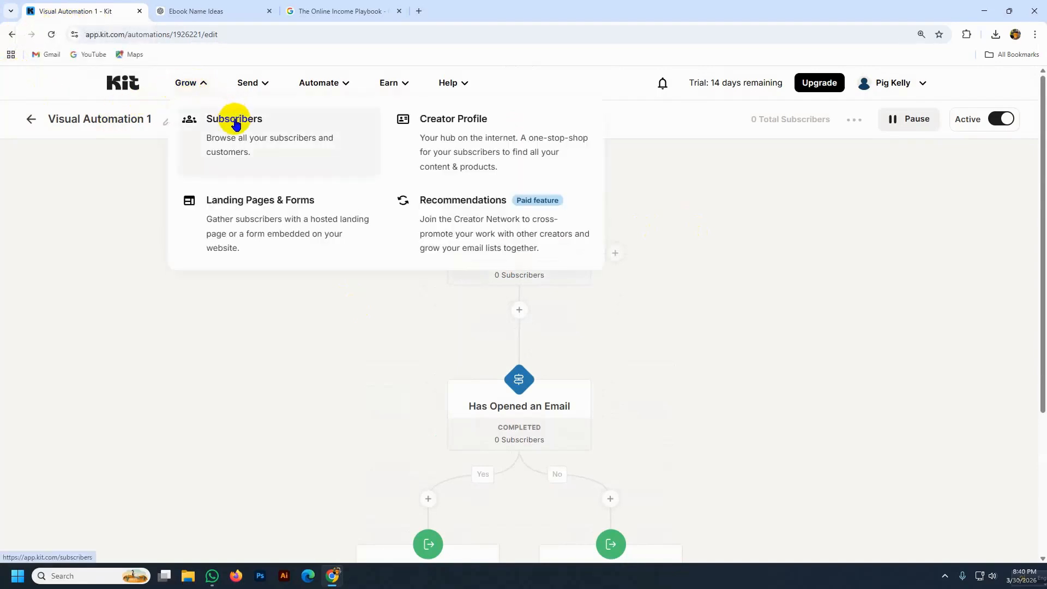
pyautogui.click(234, 120)
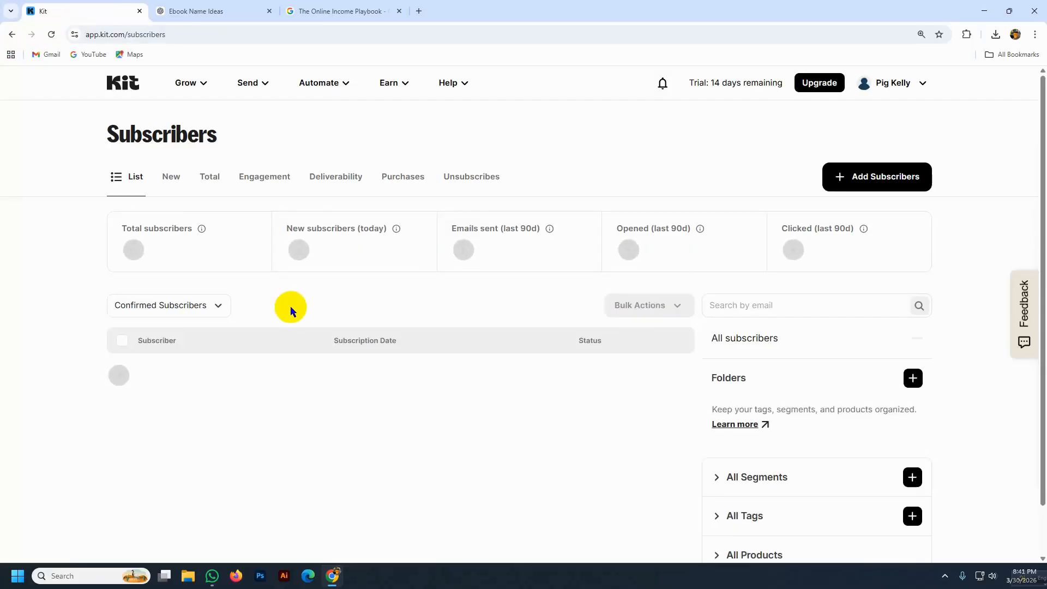
pyautogui.scroll(-2, 290, 305)
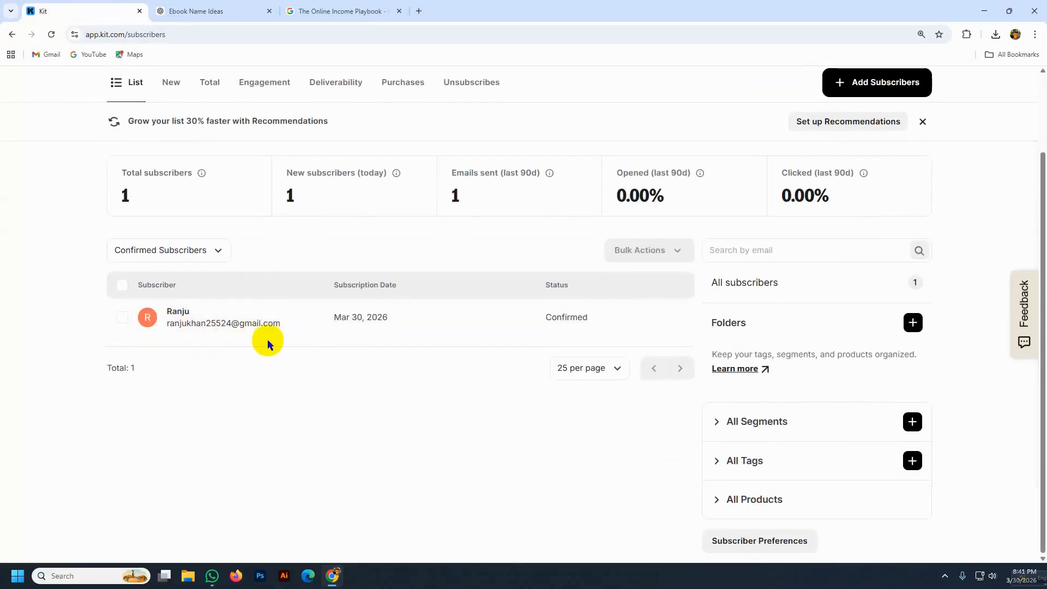
pyautogui.scroll(2, 253, 257)
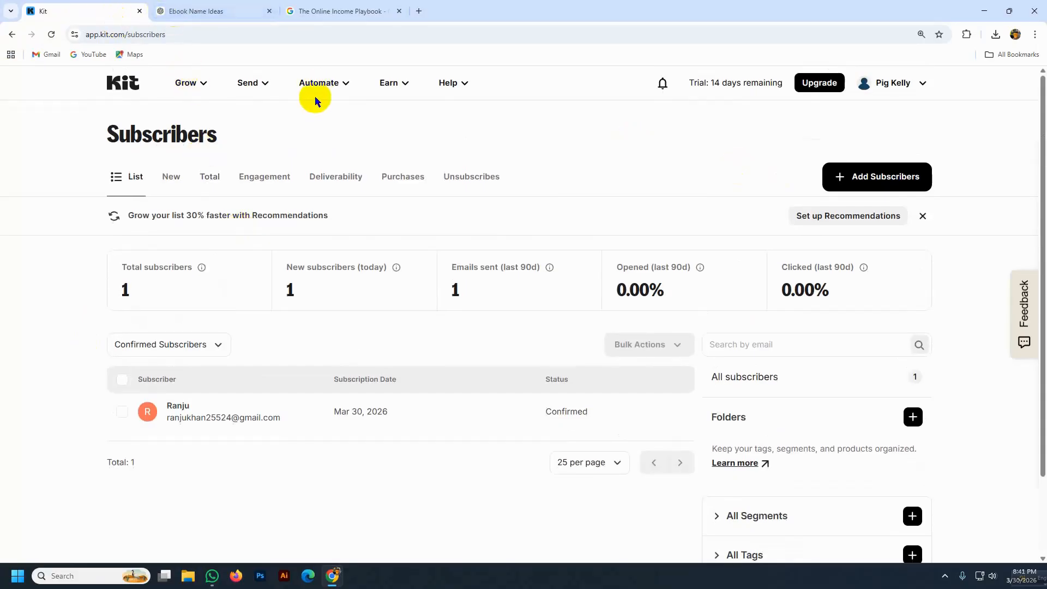
pyautogui.click(191, 82)
pyautogui.click(238, 211)
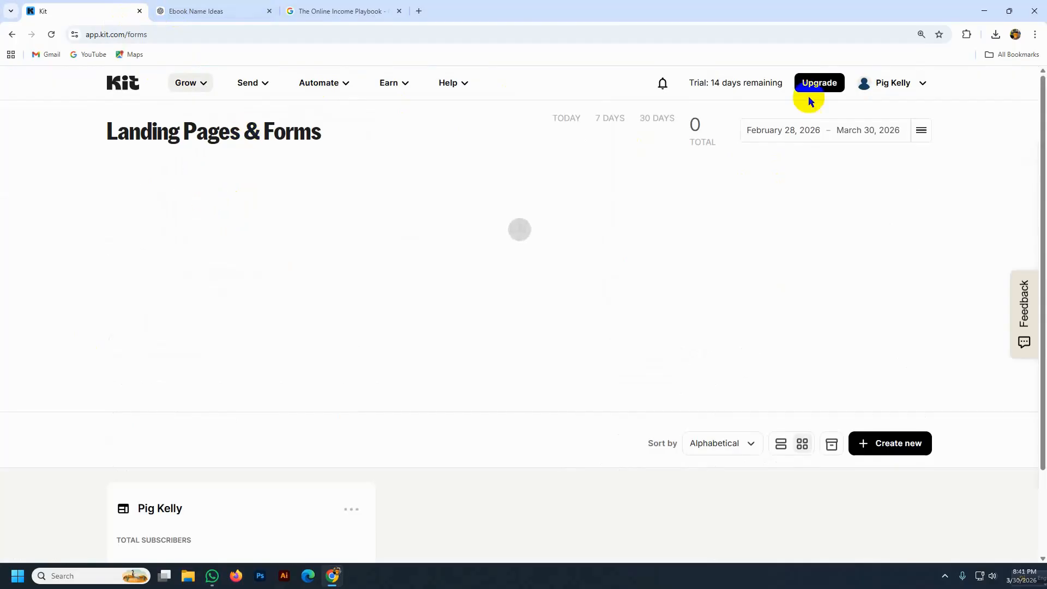
pyautogui.scroll(-2, 334, 370)
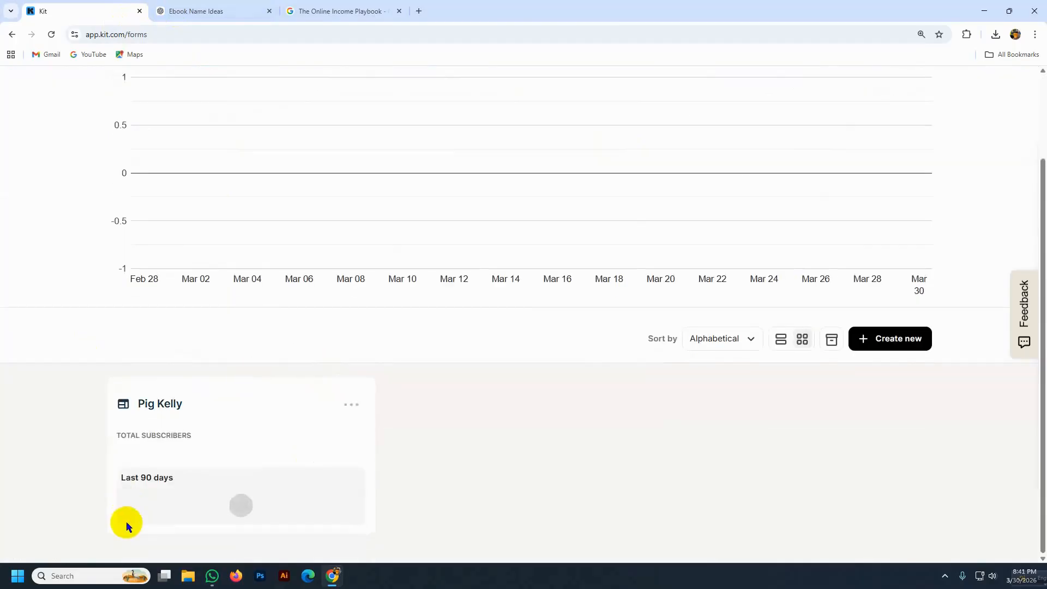
pyautogui.click(155, 405)
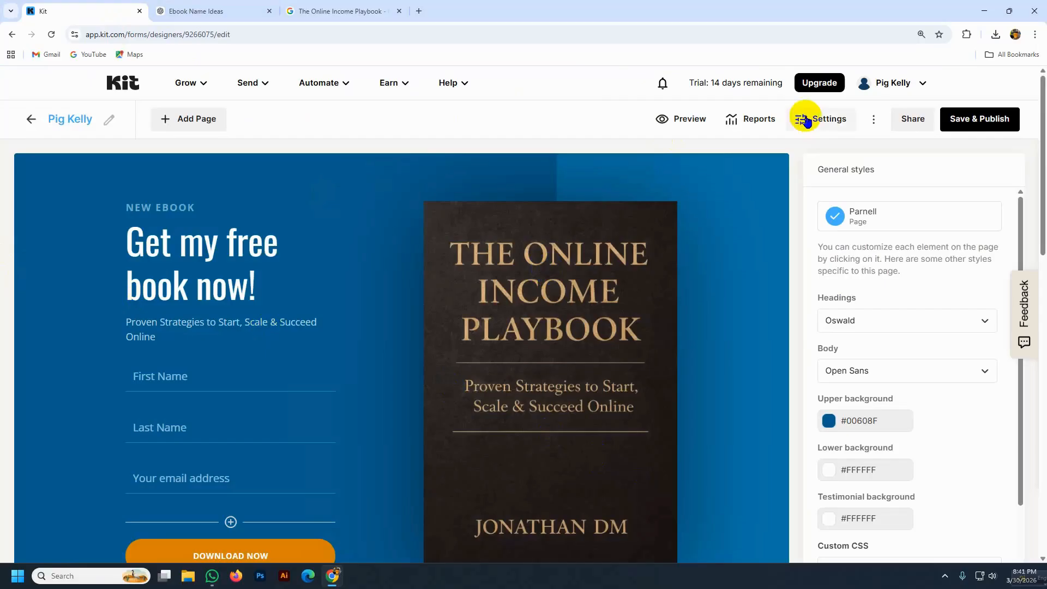
pyautogui.click(909, 119)
pyautogui.click(705, 322)
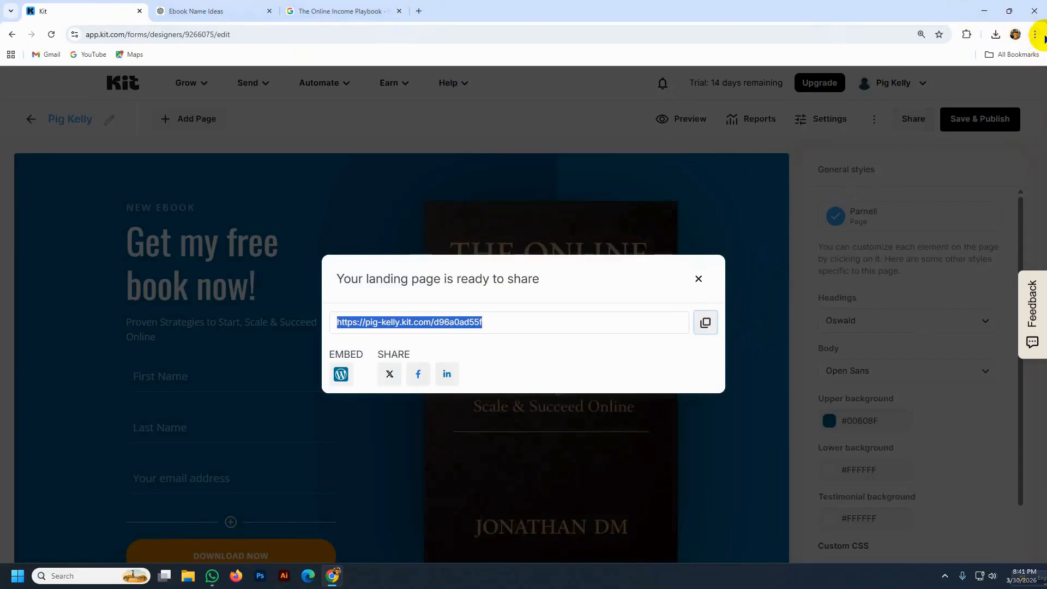
pyautogui.click(1034, 34)
# - Load the copied landing page link in a new incognito window
pyautogui.click(902, 89)
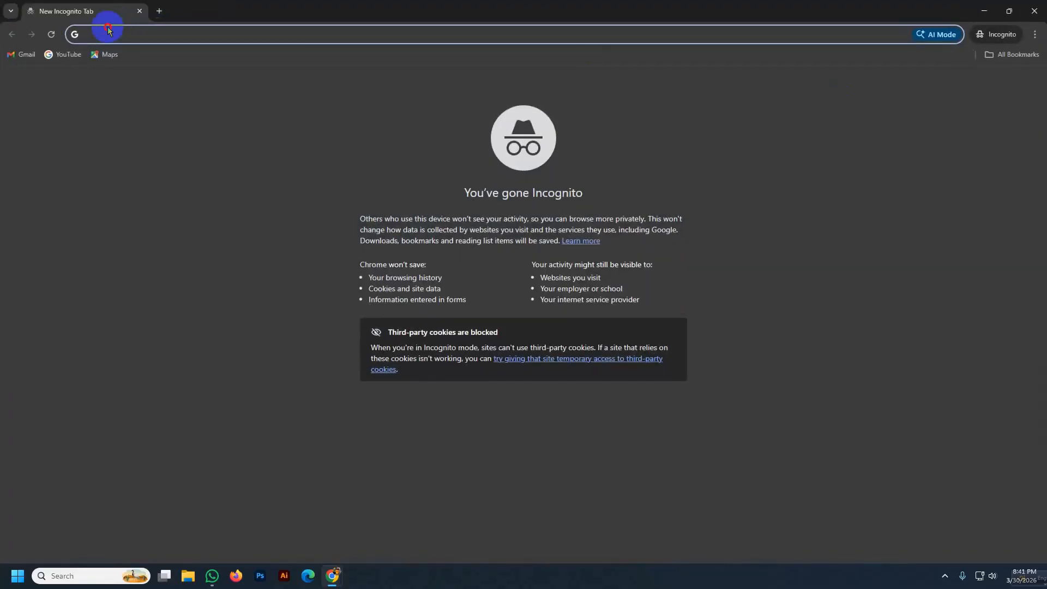
pyautogui.hotkey('ctrl', 'v')
pyautogui.press('Return')
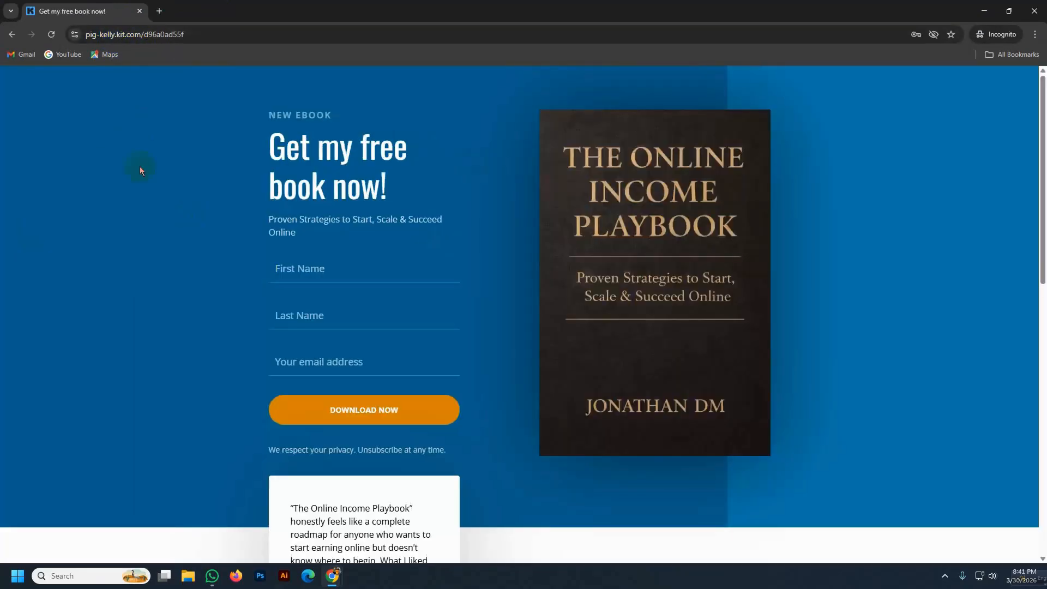
# - Submit a test signup with the subscriber's first name, last name and email, then minimize the window
pyautogui.click(278, 268)
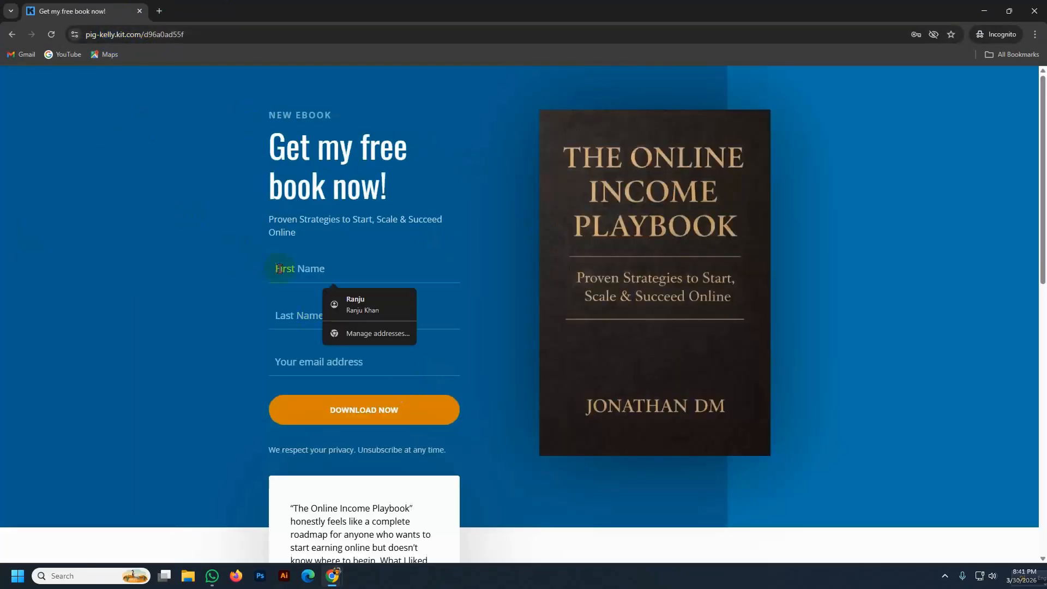
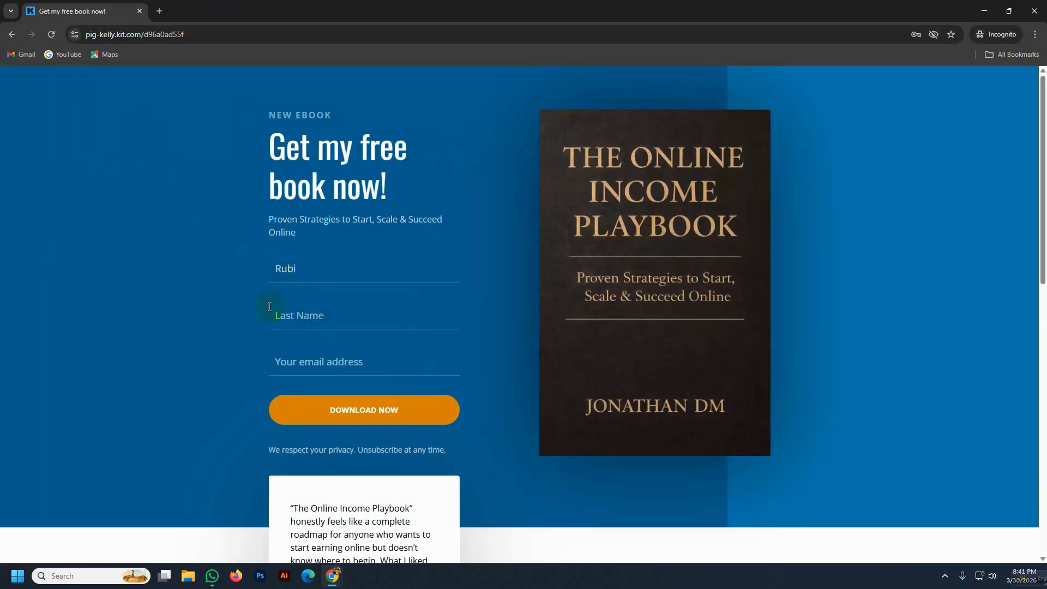
pyautogui.click(277, 316)
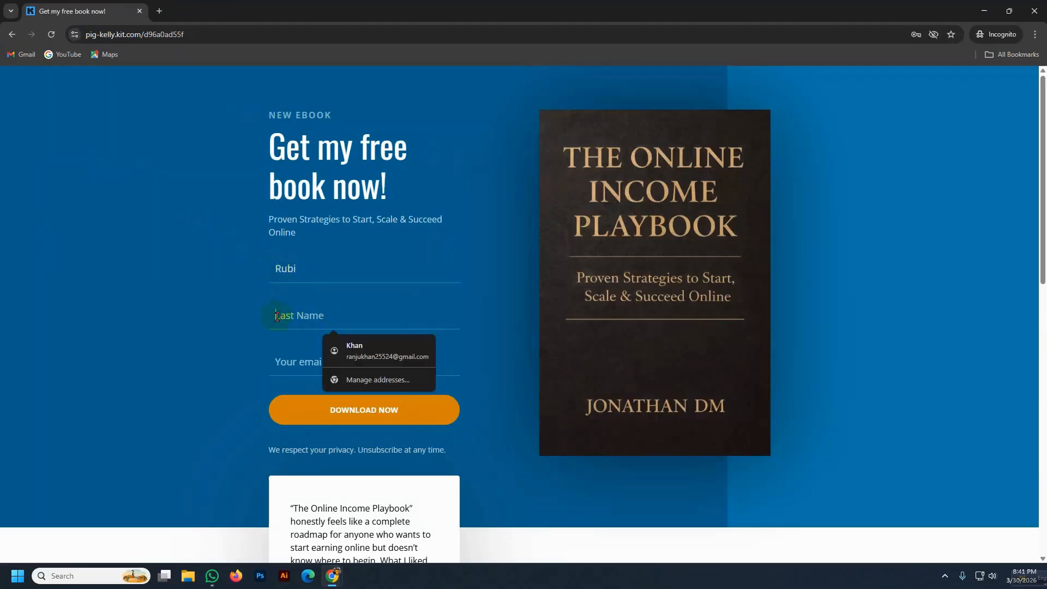
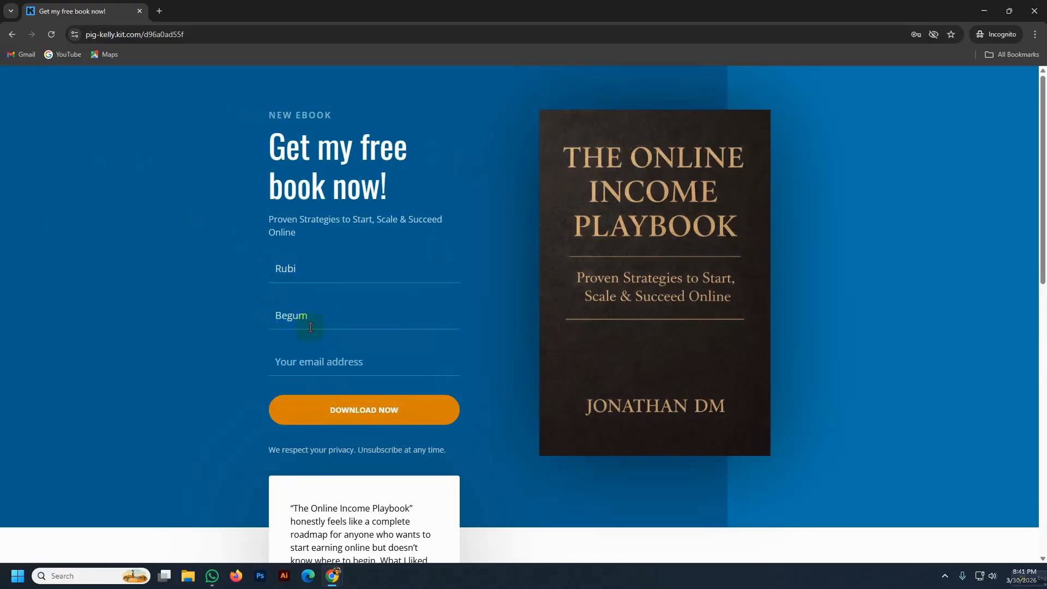
pyautogui.click(317, 365)
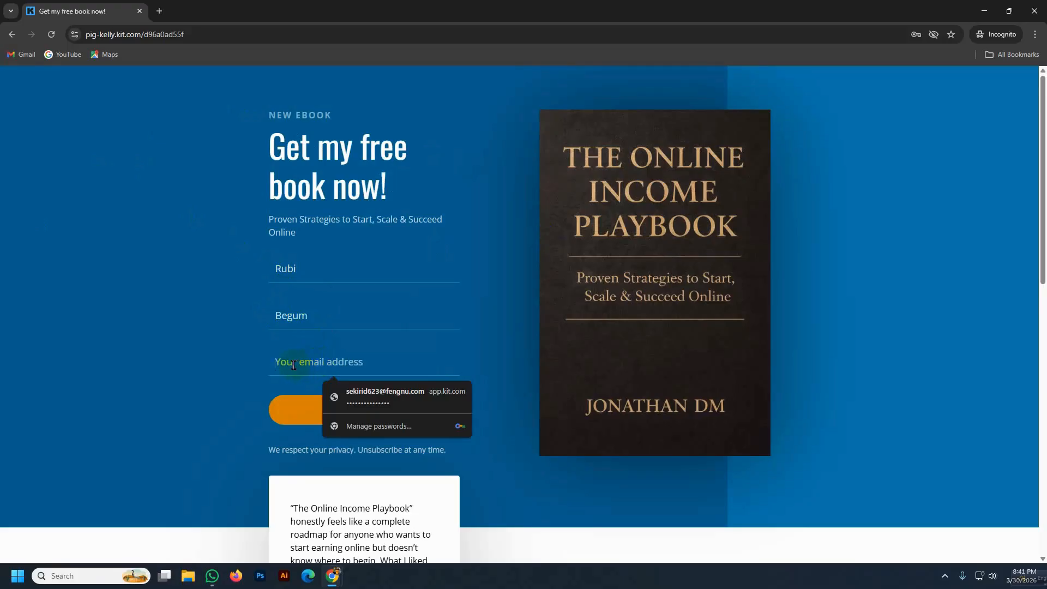
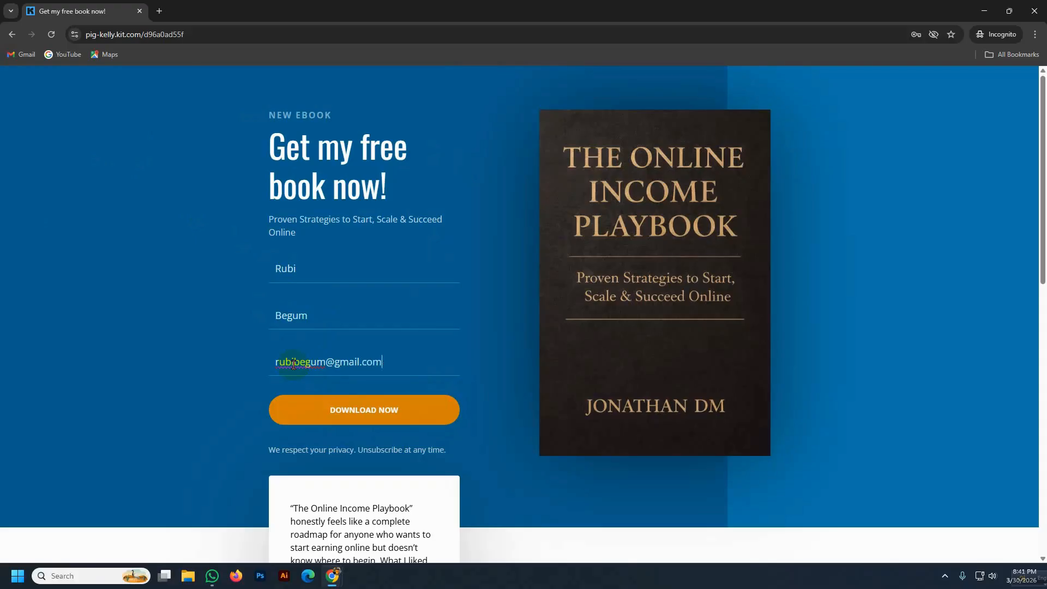
pyautogui.click(377, 416)
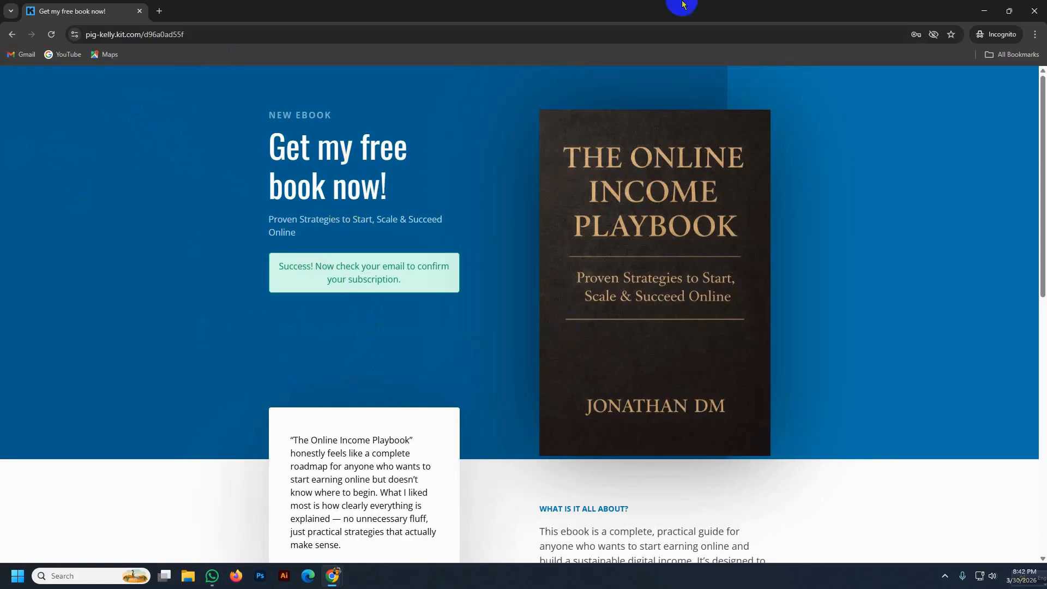
pyautogui.click(984, 11)
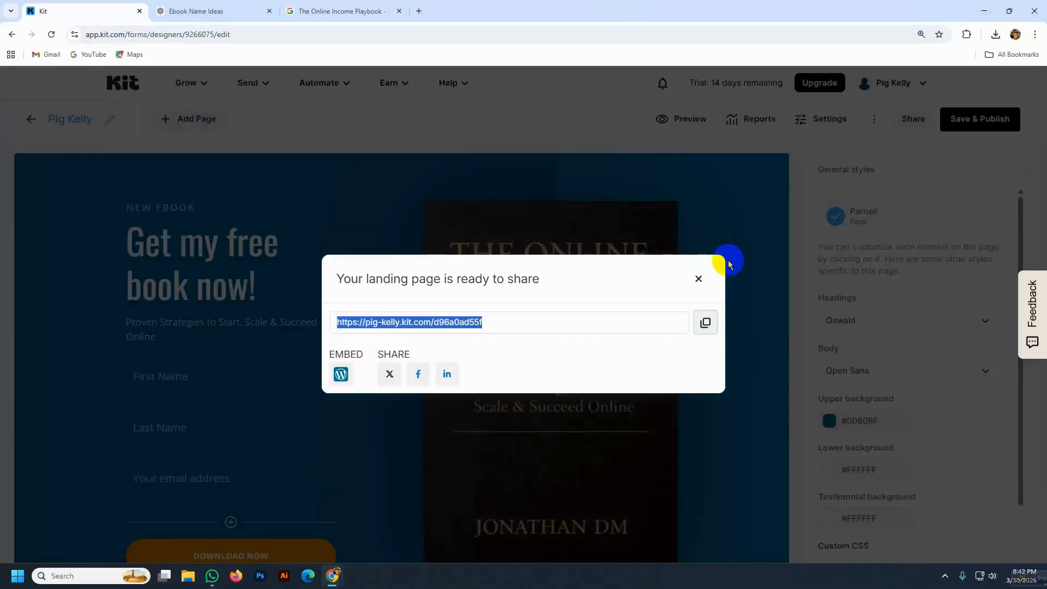
# - Close the share dialog and reload the Subscribers list to check for new signups
pyautogui.click(698, 279)
pyautogui.click(188, 84)
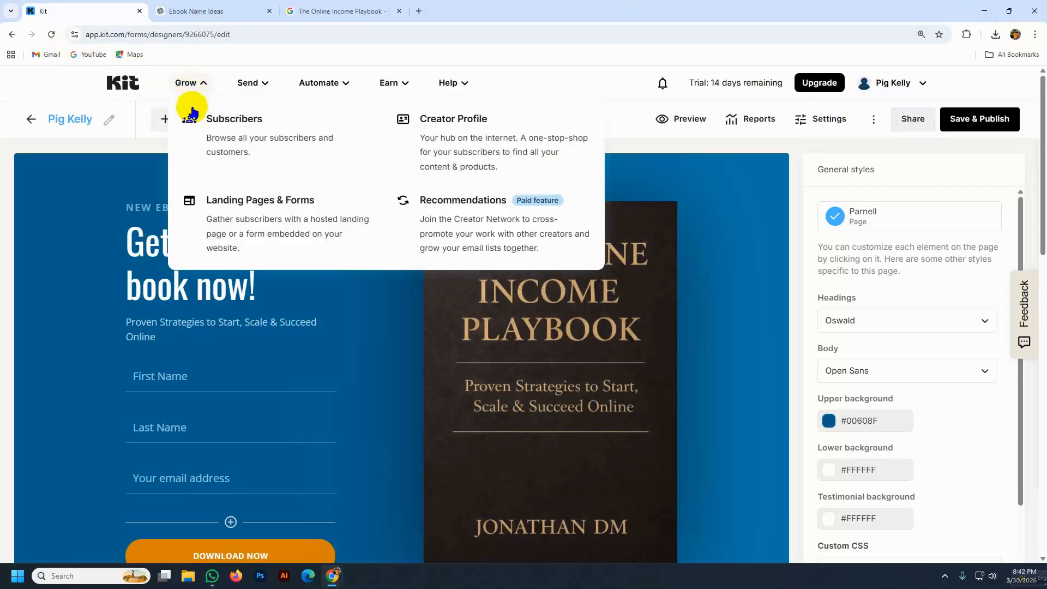
pyautogui.click(219, 123)
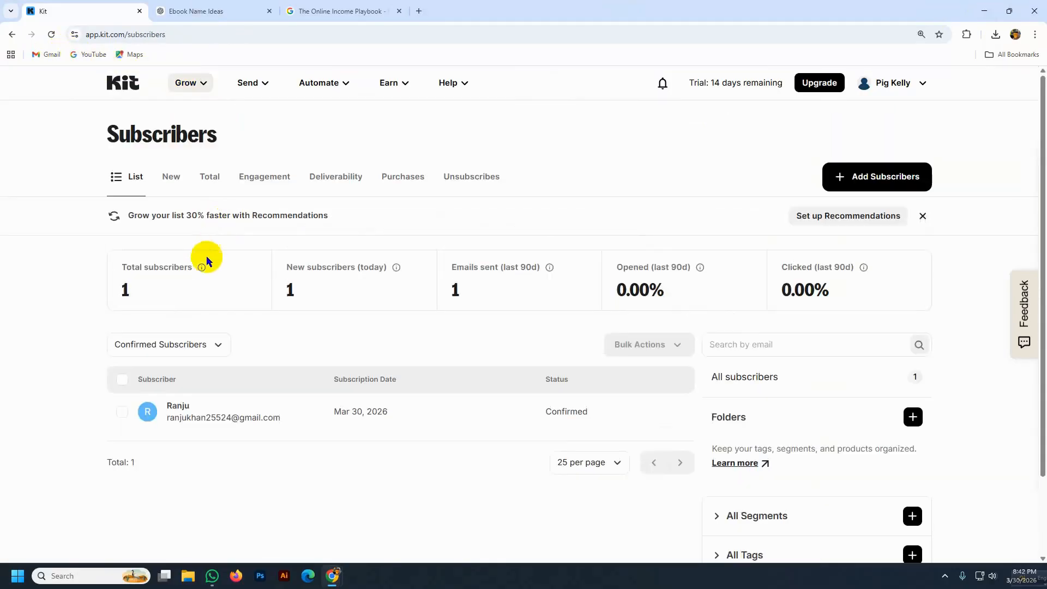
pyautogui.click(51, 34)
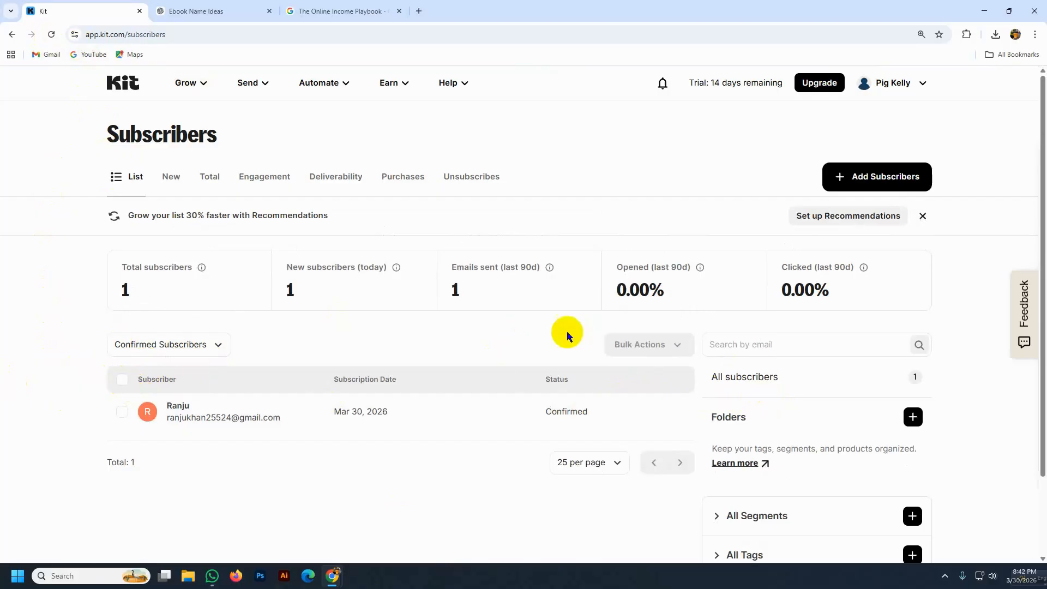
# - Switch the Subscribers filter to All Subscribers, then start a new incognito window
pyautogui.click(191, 84)
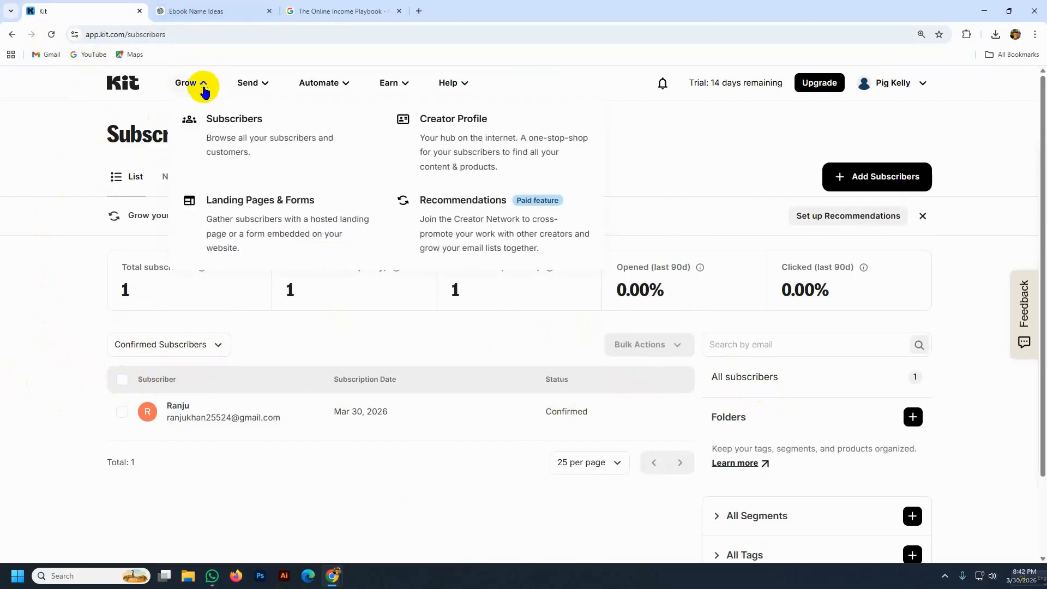
pyautogui.click(232, 124)
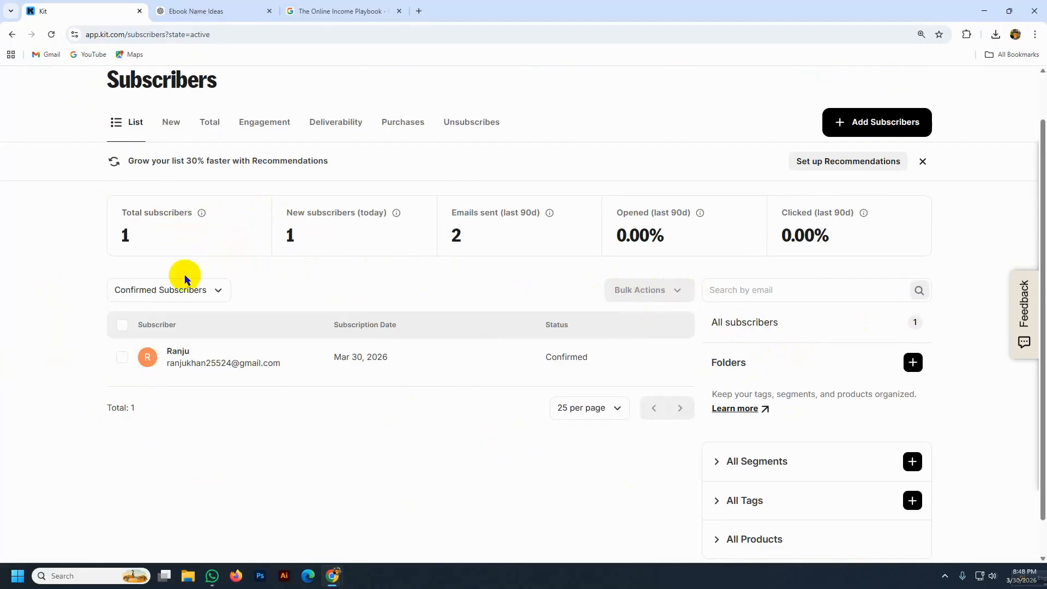
pyautogui.click(220, 292)
pyautogui.click(129, 321)
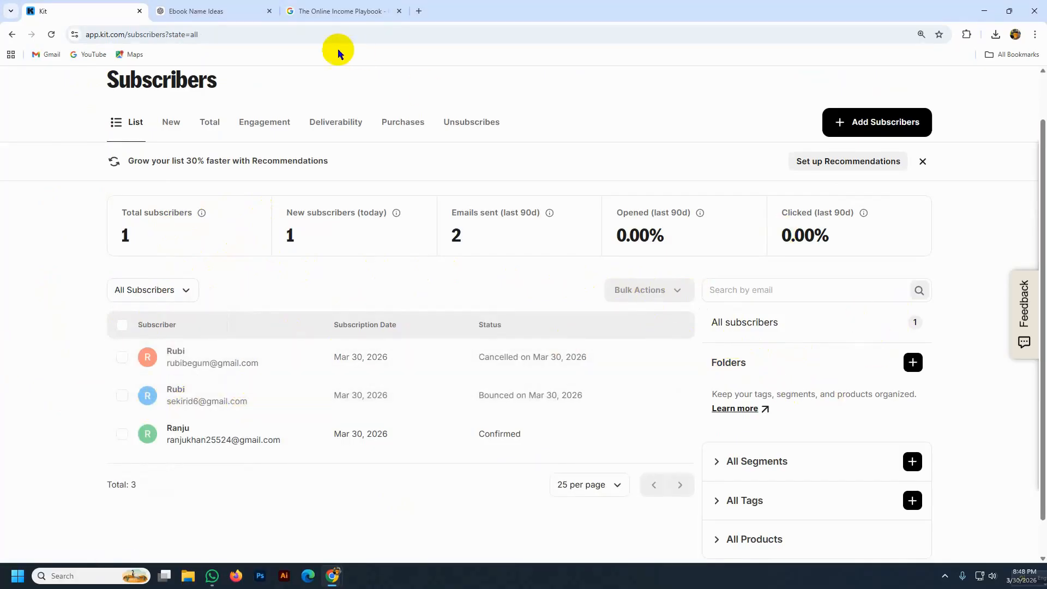
pyautogui.click(1034, 33)
pyautogui.click(937, 87)
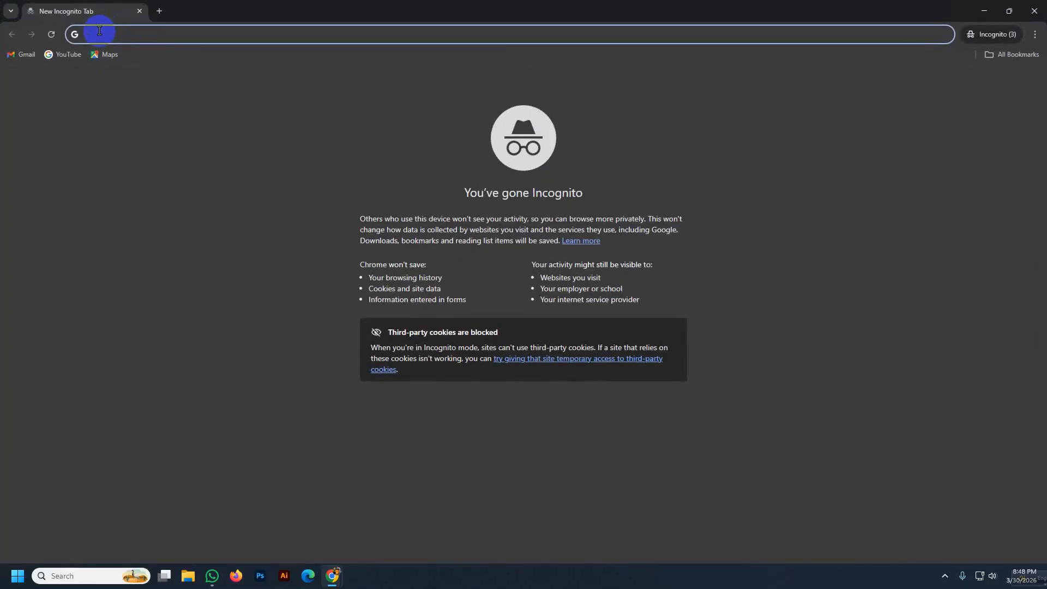
# - Load the landing page and enter the test subscriber's first and last name
pyautogui.write('https://pig-kelly.kit.com/d96a0ad55f')
pyautogui.press('Return')
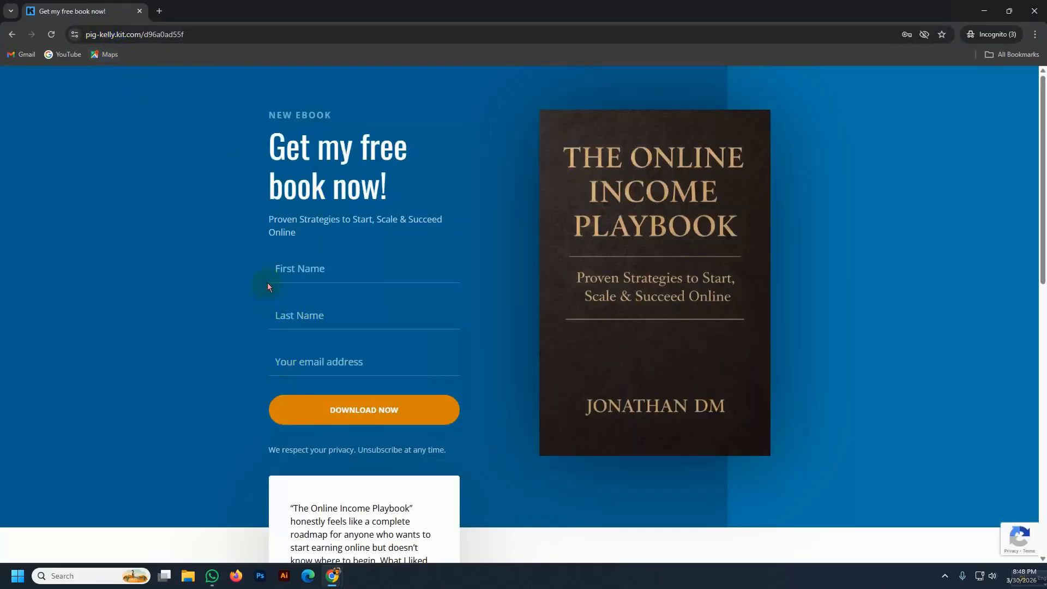
pyautogui.click(282, 269)
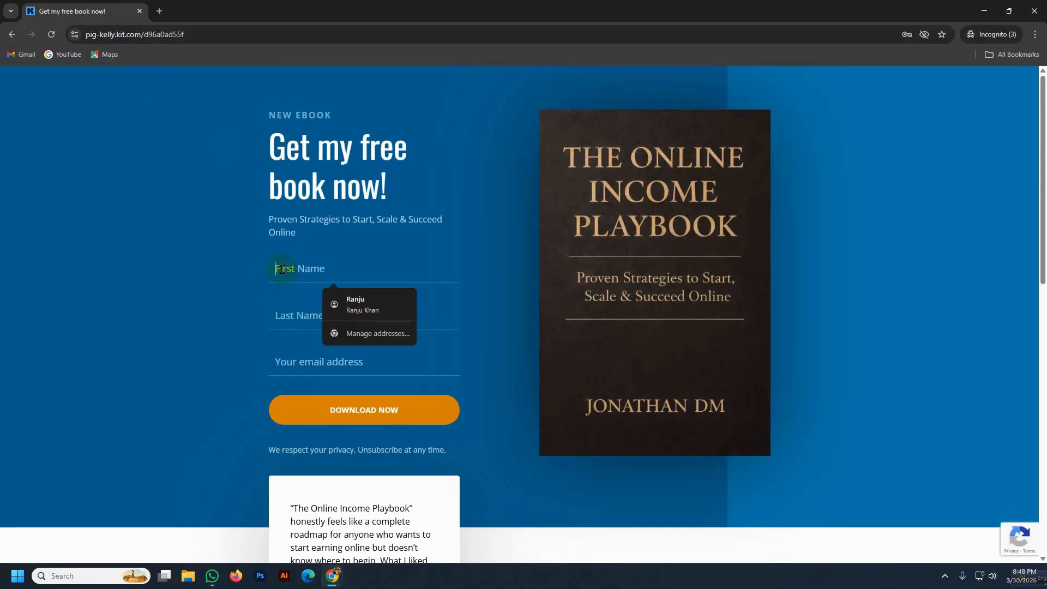
pyautogui.write('nur')
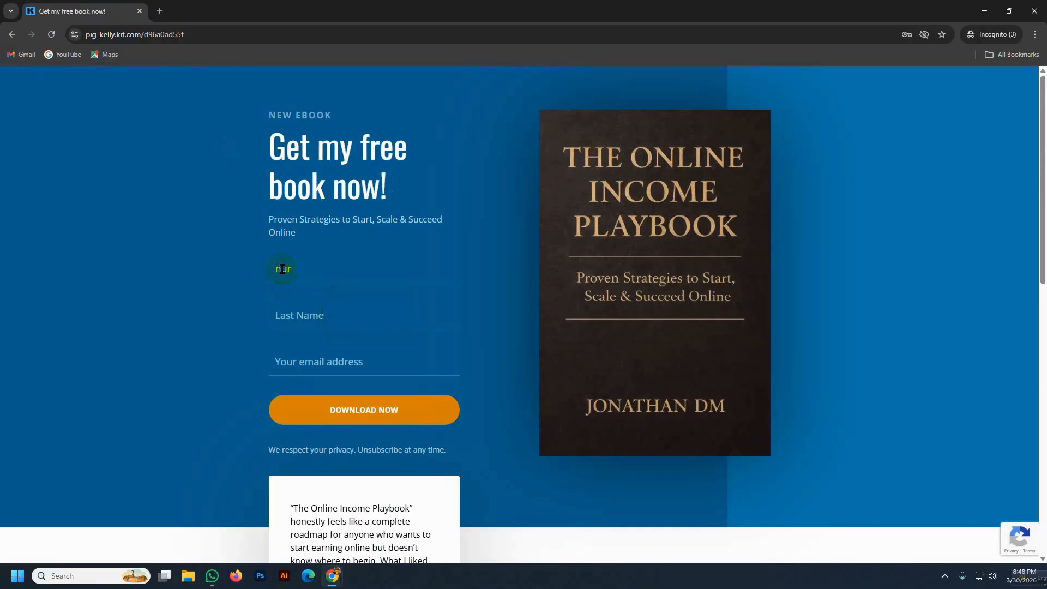
pyautogui.press('BackSpace')
pyautogui.press('BackSpace')
pyautogui.press('BackSpace')
pyautogui.click(301, 313)
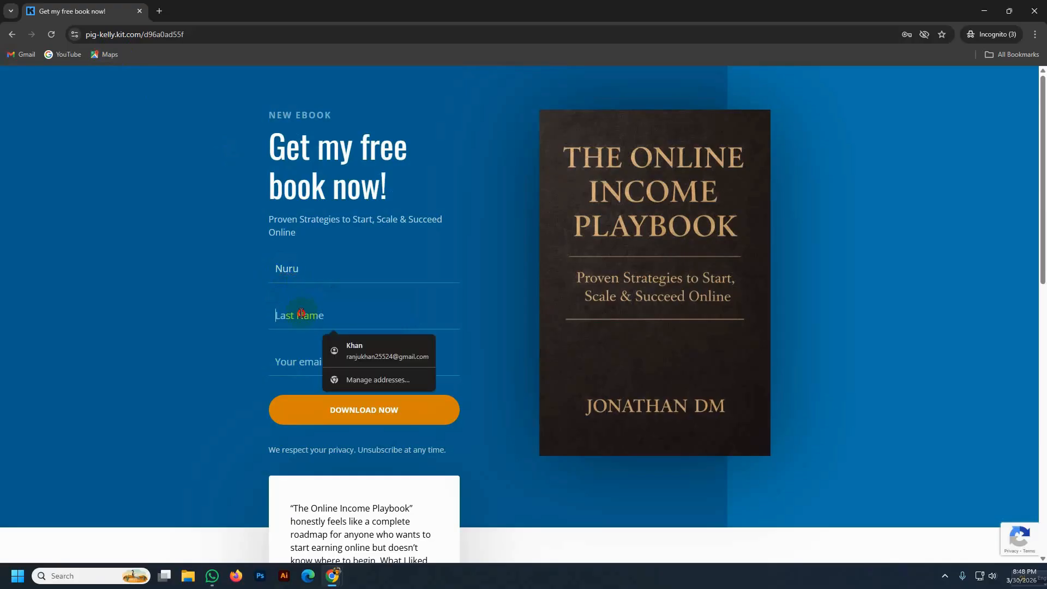
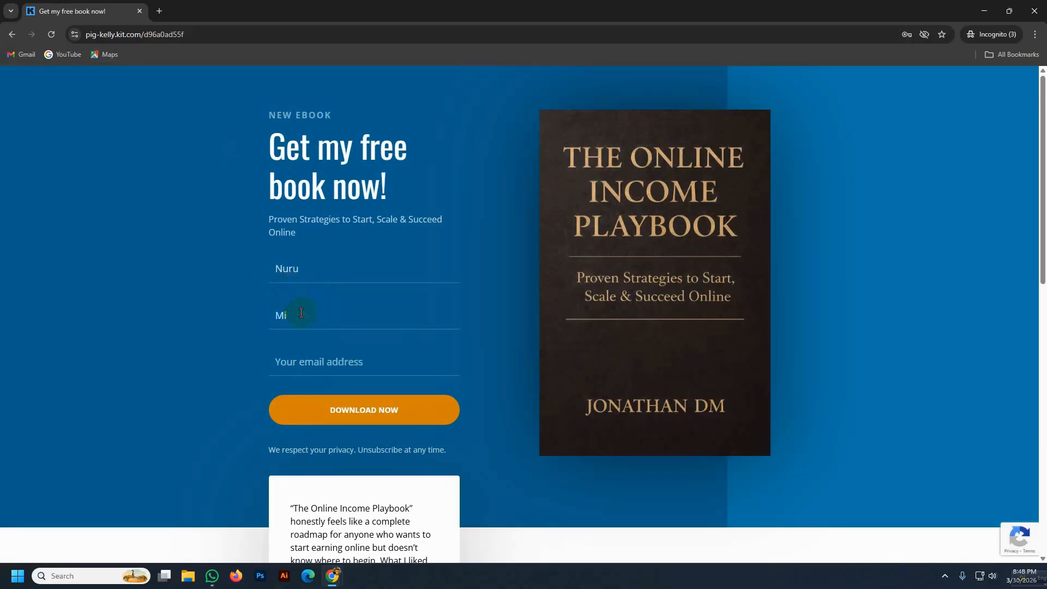
# - Fill the email from the saved suggestion, submit the form, and return to the blank tab
pyautogui.click(301, 358)
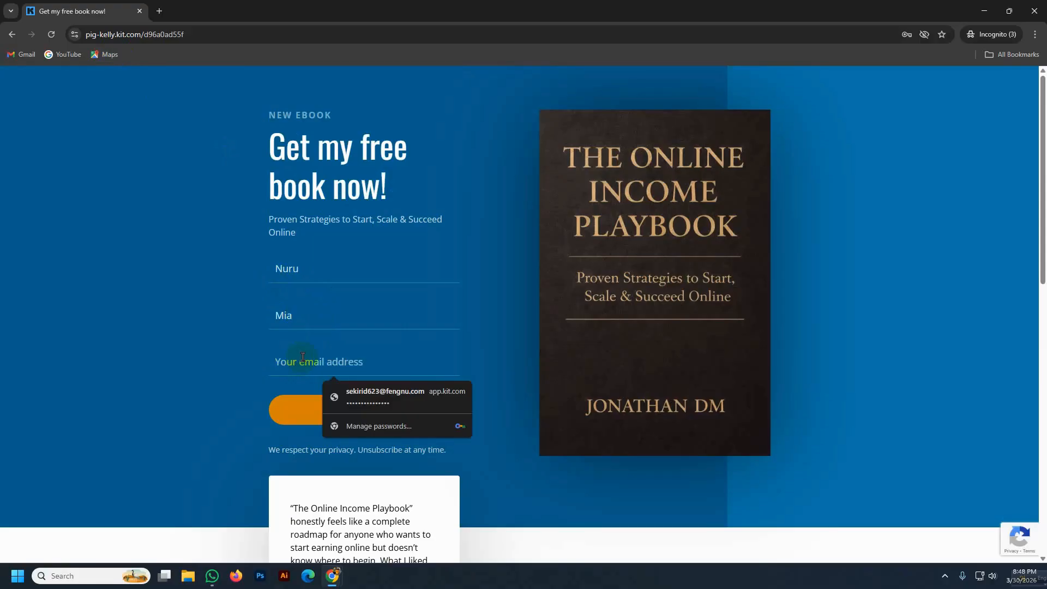
pyautogui.press('Down')
pyautogui.press('Return')
pyautogui.click(371, 413)
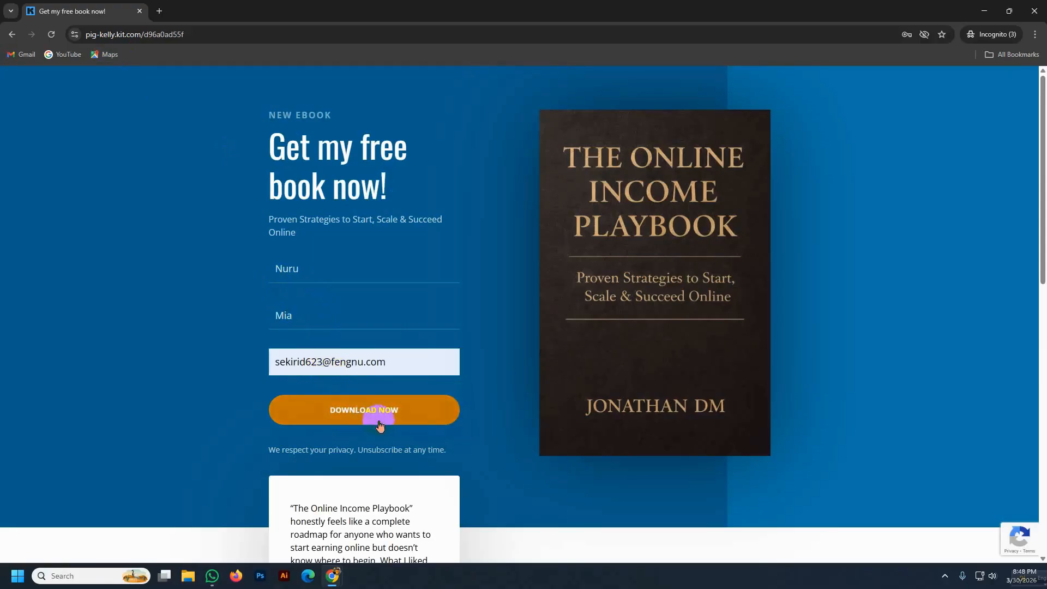
pyautogui.click(12, 35)
pyautogui.click(174, 34)
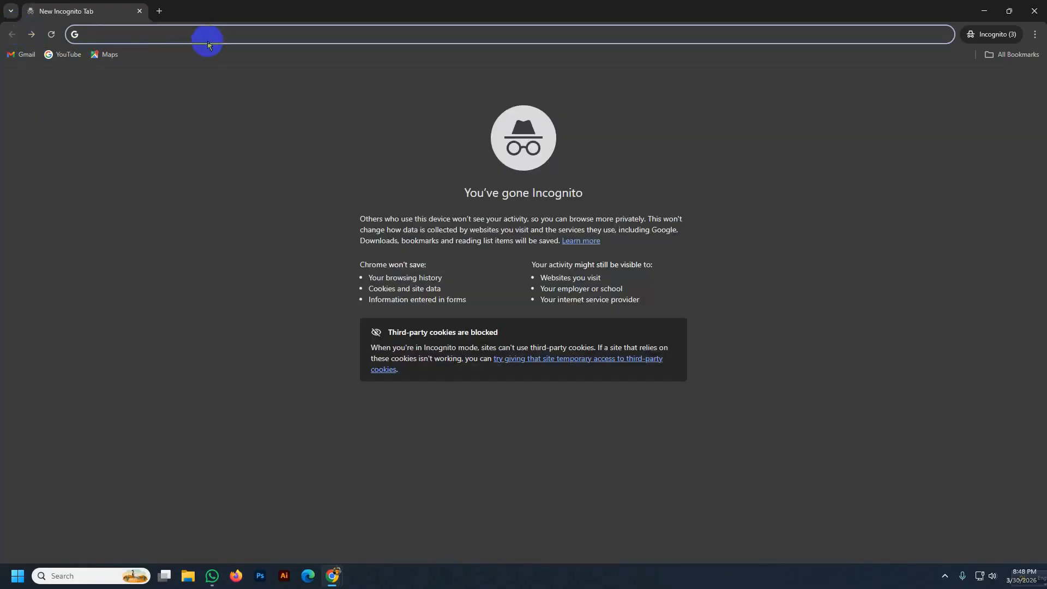
# - Load the landing page and enter the test subscriber's first and last name
pyautogui.write('https://pig-kelly.kit.com/d96a0ad55f')
pyautogui.press('Return')
pyautogui.click(295, 268)
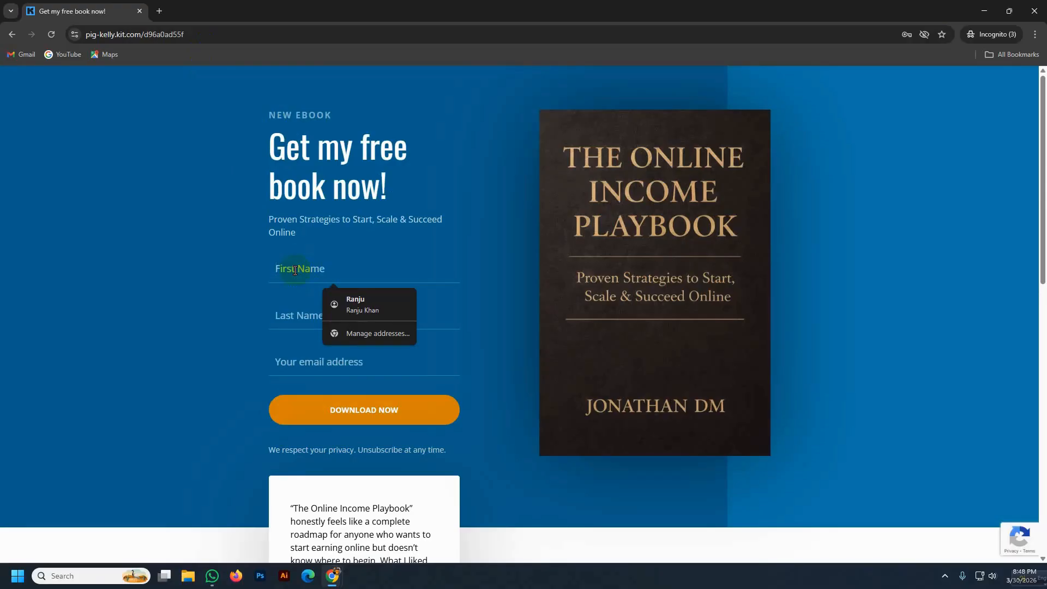
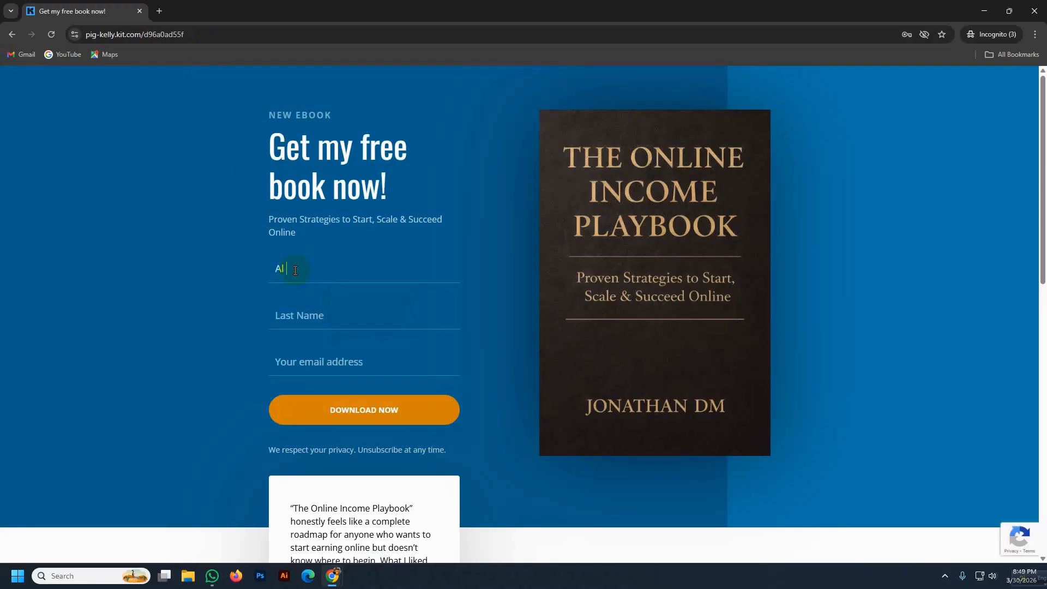
pyautogui.moveTo(287, 269); pyautogui.dragTo(336, 271)
pyautogui.press('BackSpace')
pyautogui.click(285, 319)
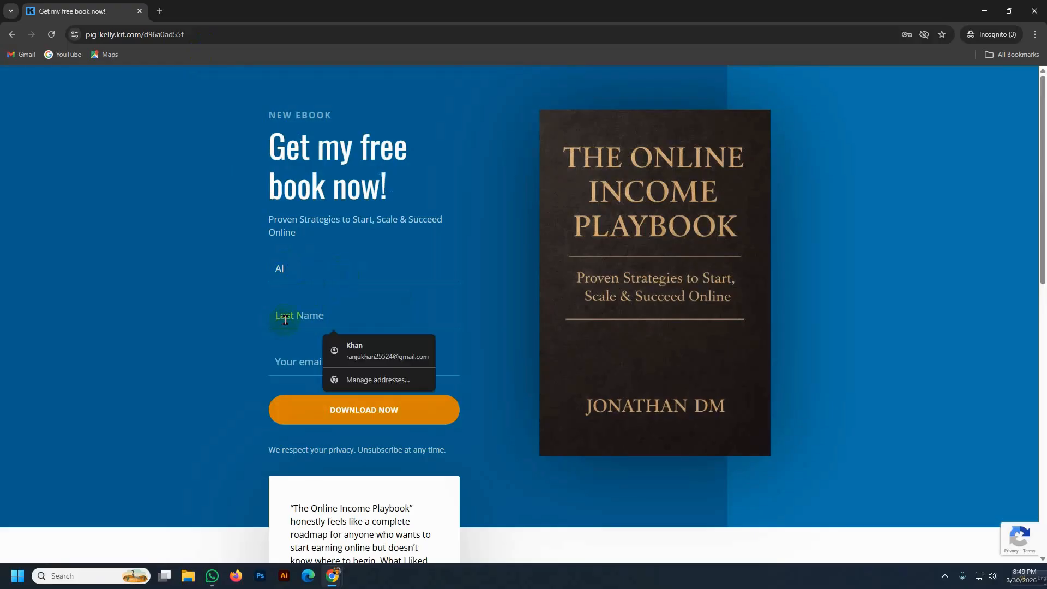
pyautogui.write('NM')
pyautogui.press('BackSpace')
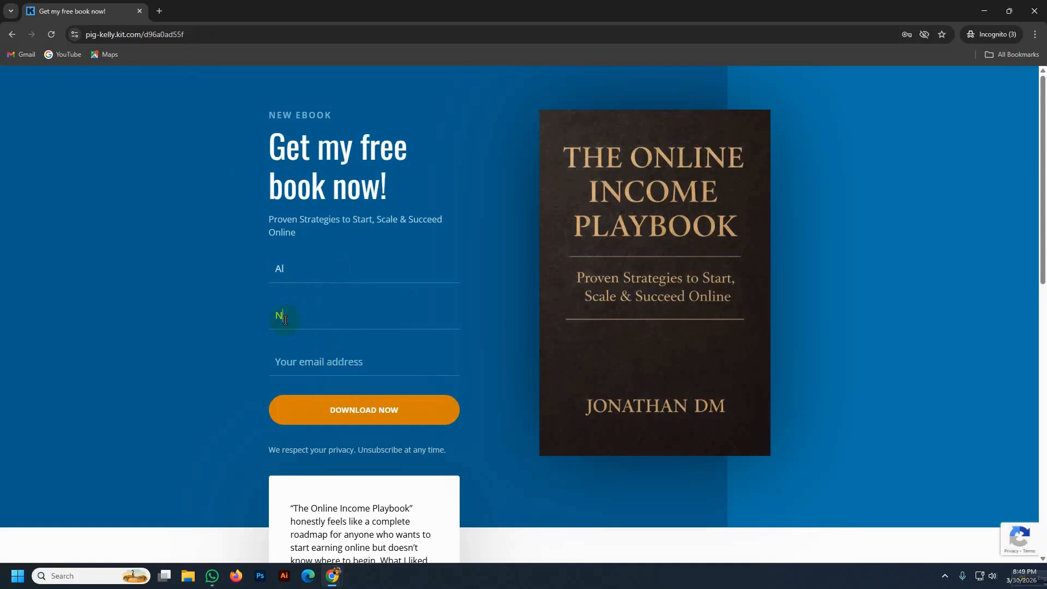
pyautogui.write('omaan')
# - Enter the subscriber's email, submit the form, and go back to the blank tab
pyautogui.click(287, 362)
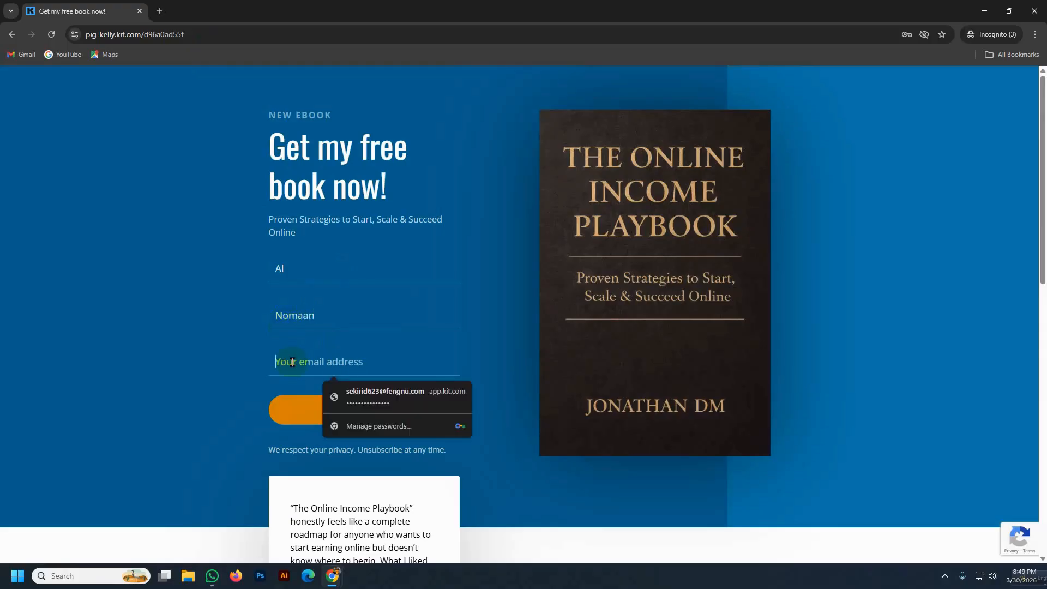
pyautogui.write('A')
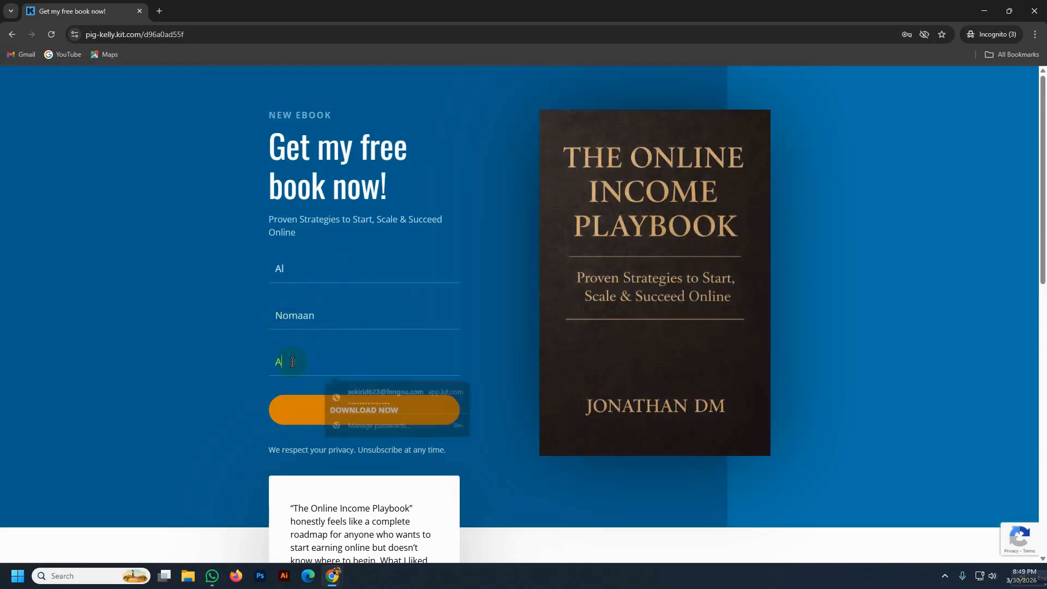
pyautogui.press('BackSpace')
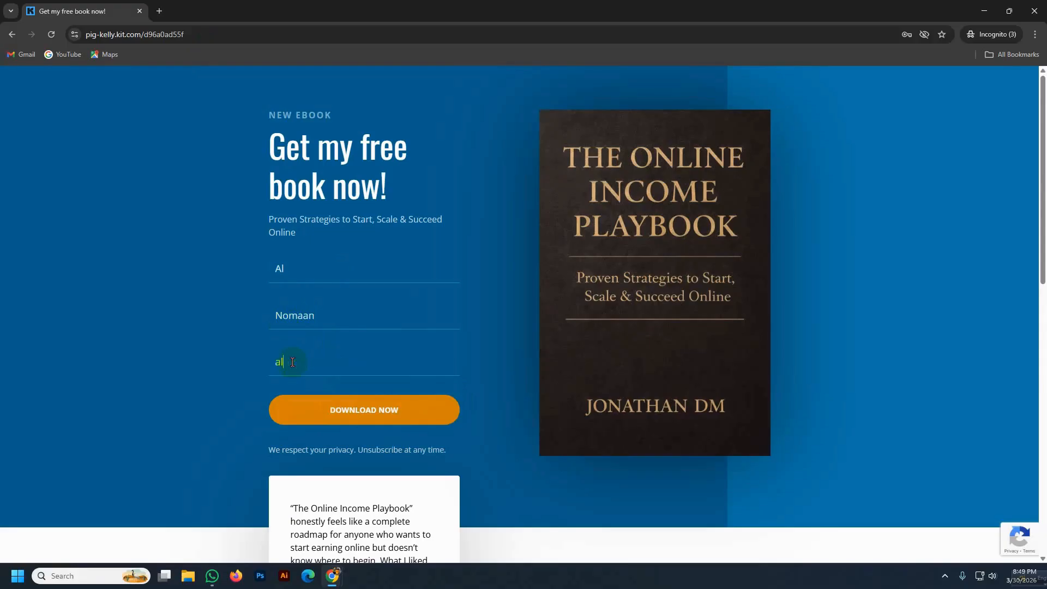
pyautogui.click(357, 415)
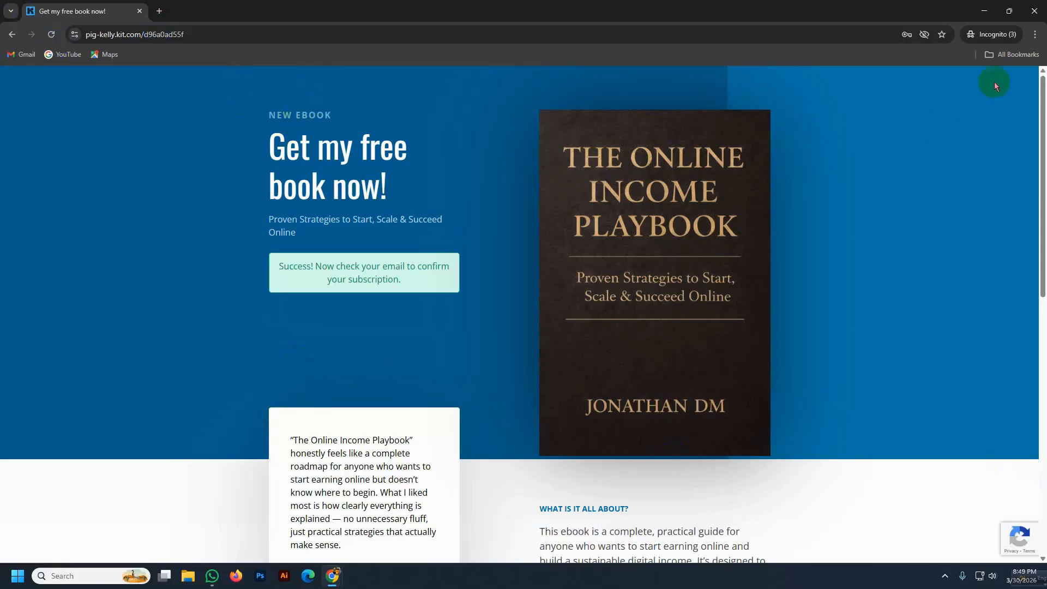
pyautogui.click(12, 34)
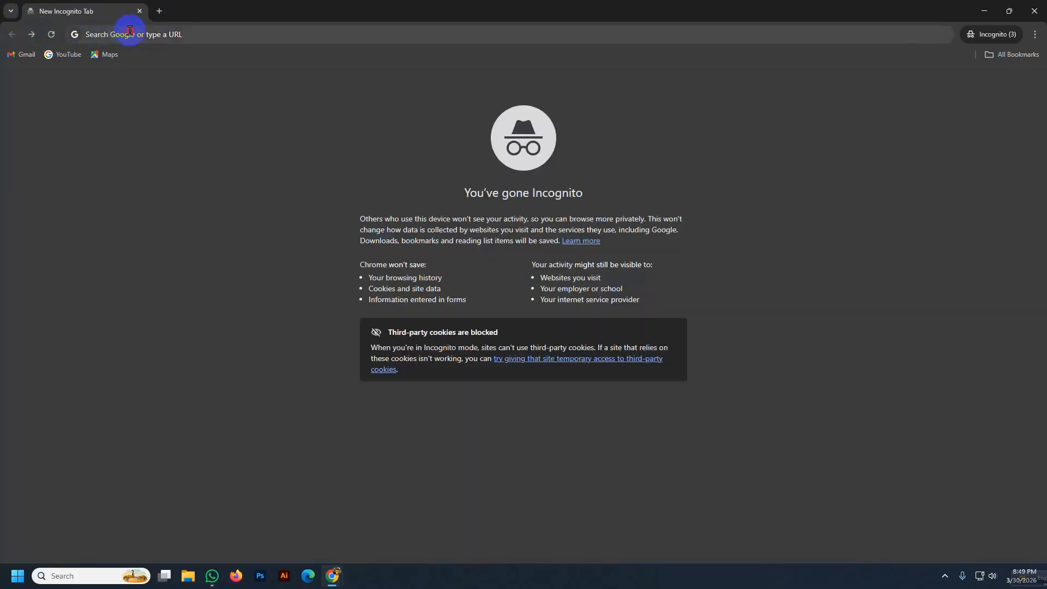
# - Load the landing page and enter the test subscriber's first and last name
pyautogui.click(130, 33)
pyautogui.write('https://pig-kelly.kit.com/d96a0ad55f')
pyautogui.press('Return')
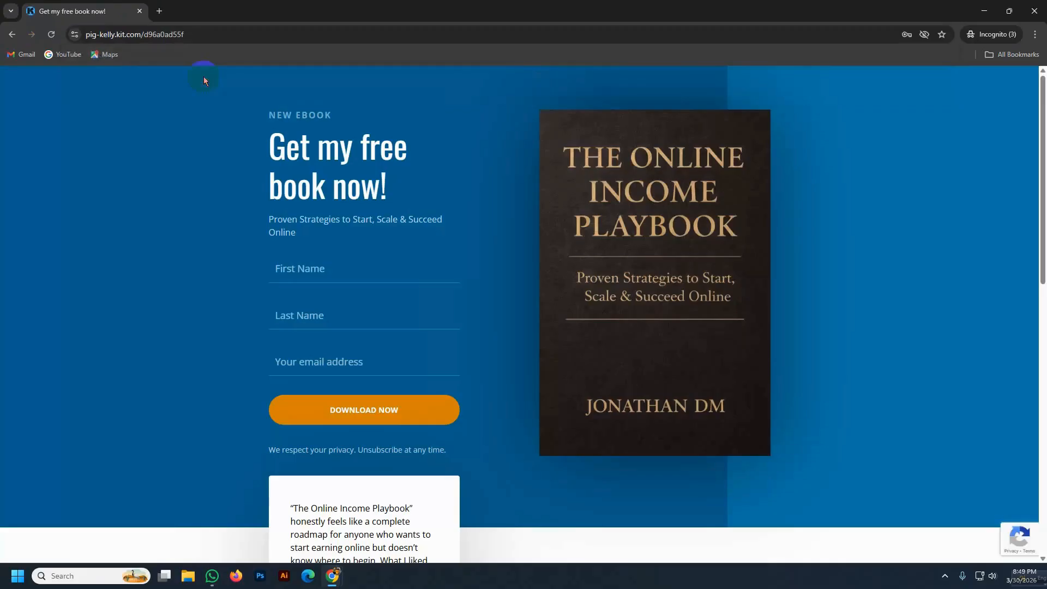
pyautogui.click(299, 269)
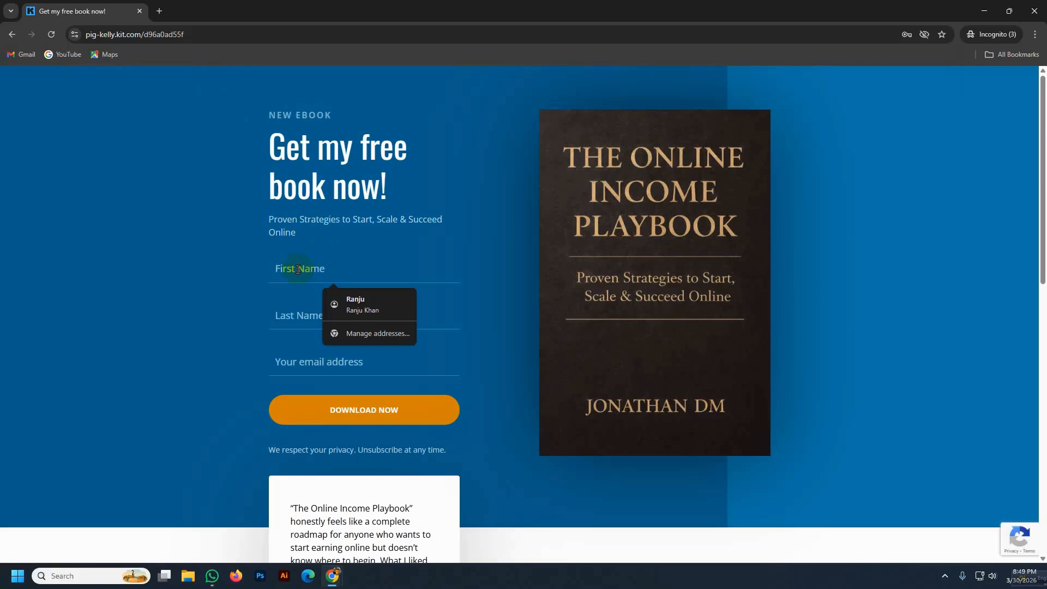
pyautogui.write('Faa')
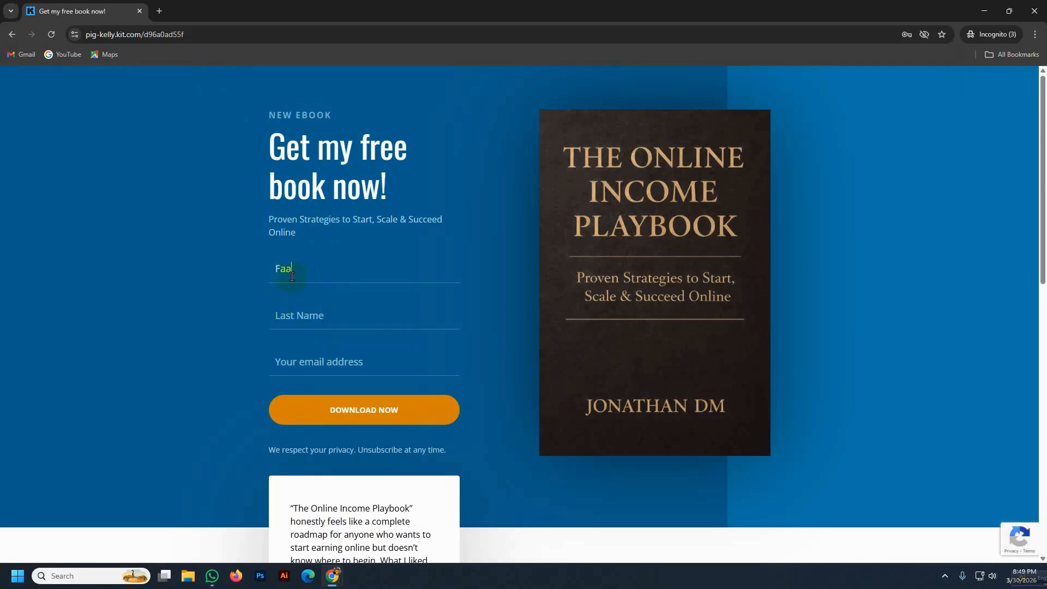
pyautogui.write('a')
pyautogui.click(291, 325)
pyautogui.write('Faah')
# - Enter the subscriber's email address and submit the signup form
pyautogui.scroll(-2, 286, 336)
pyautogui.click(288, 252)
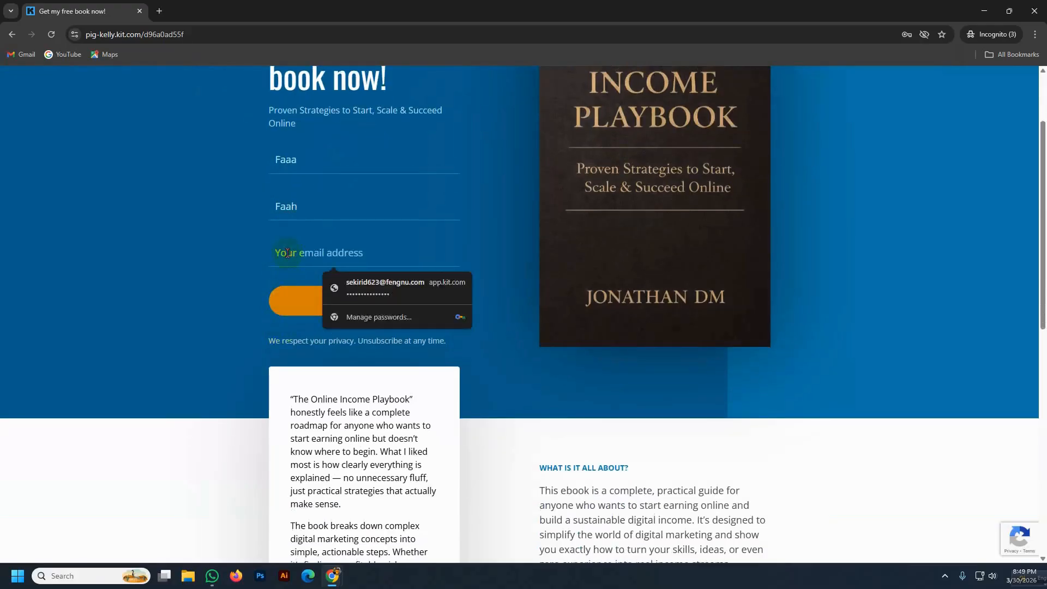
pyautogui.write('F')
pyautogui.press('BackSpace')
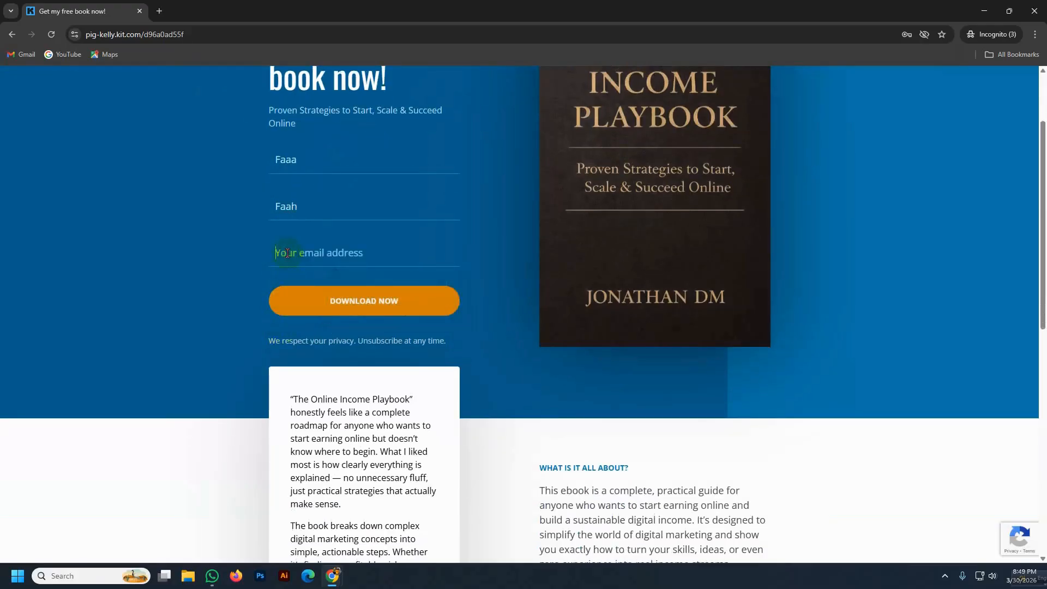
pyautogui.press('Return')
pyautogui.click(366, 303)
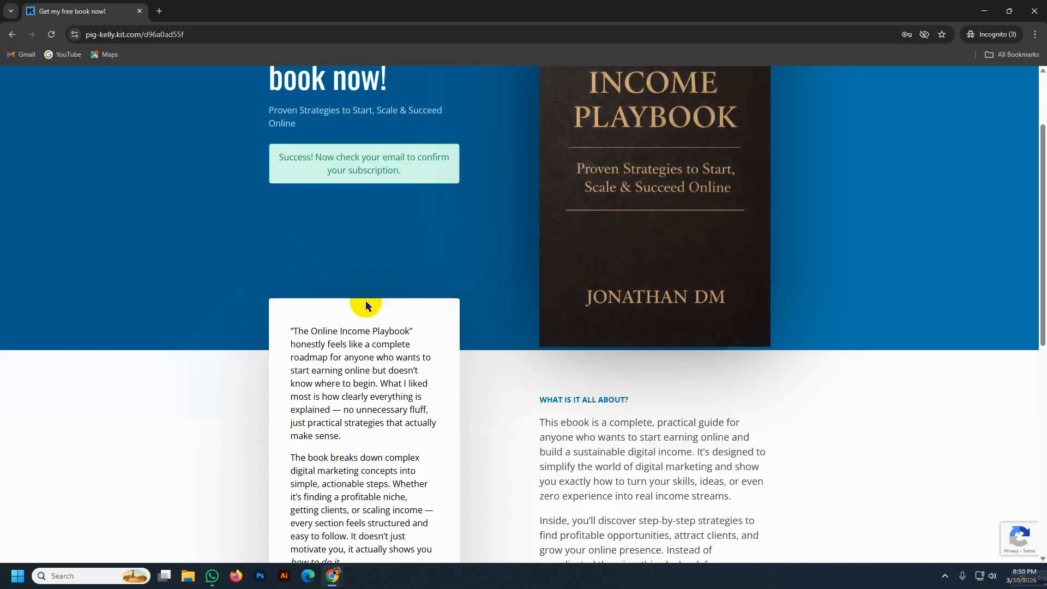
# - Close the private window and reload Subscribers to show 6 signups: 4 cancelled, 1 bounced, 1 confirmed
pyautogui.click(1035, 12)
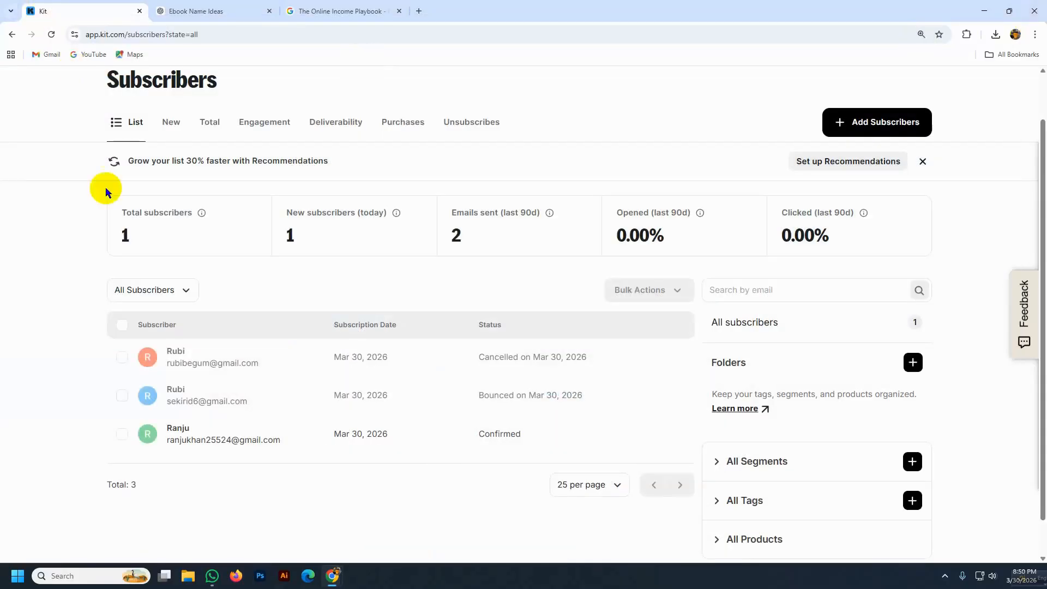
pyautogui.click(50, 34)
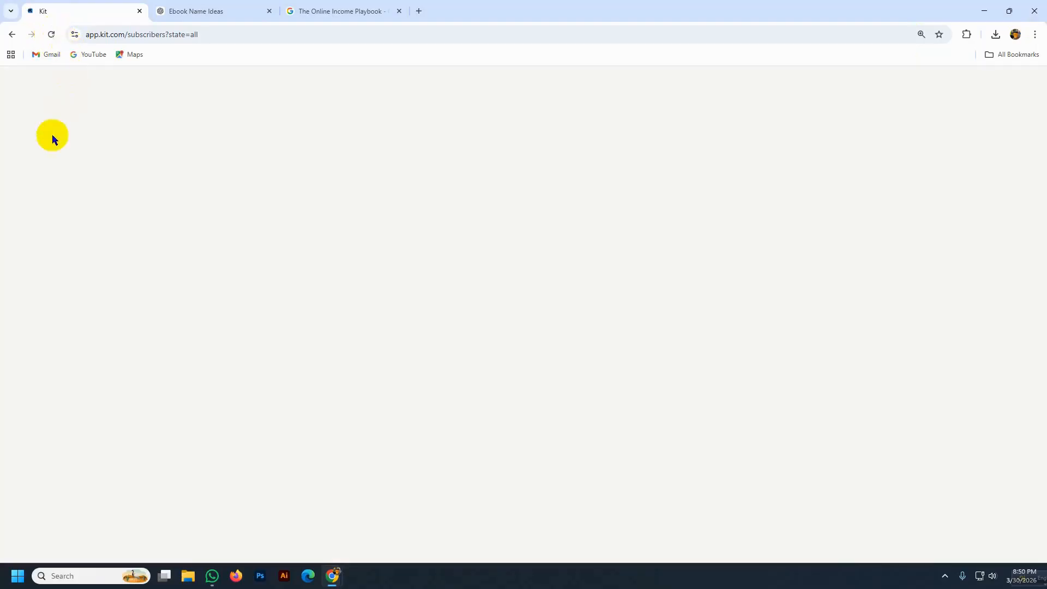
pyautogui.scroll(-2, 81, 327)
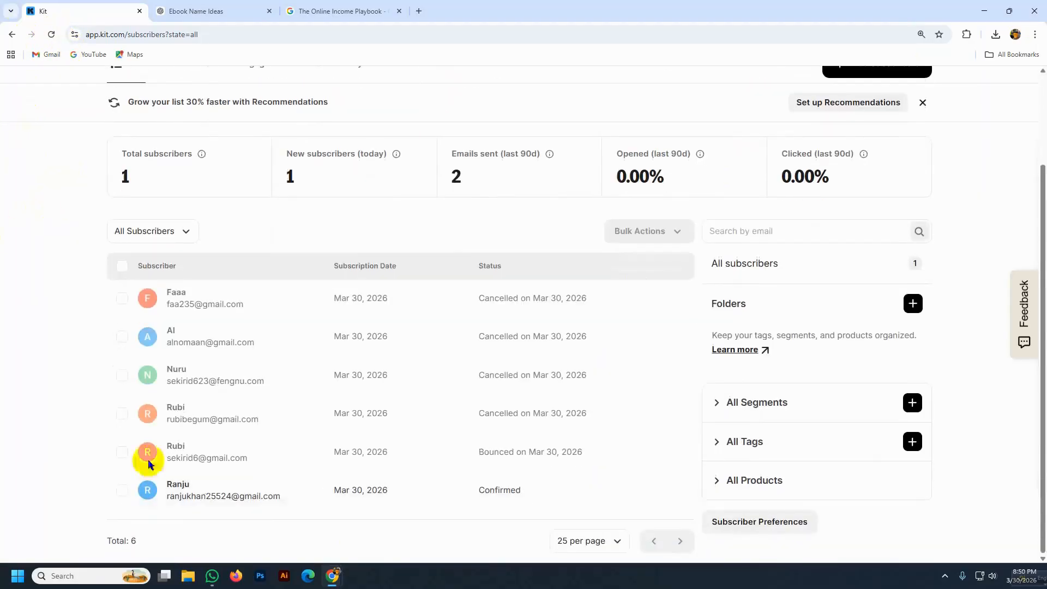